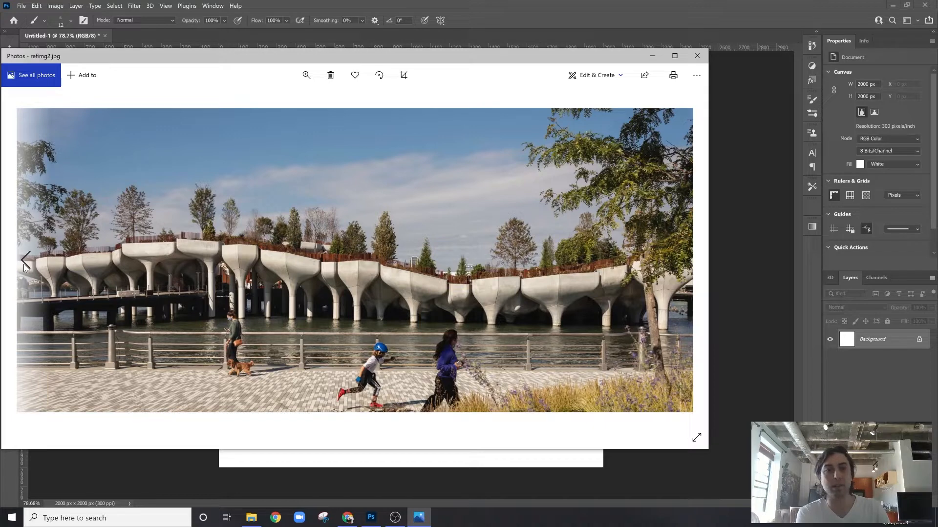
Examine the reference images of the column parts, the waterfront view and the aerial plan in Photos
left_click(25, 266)
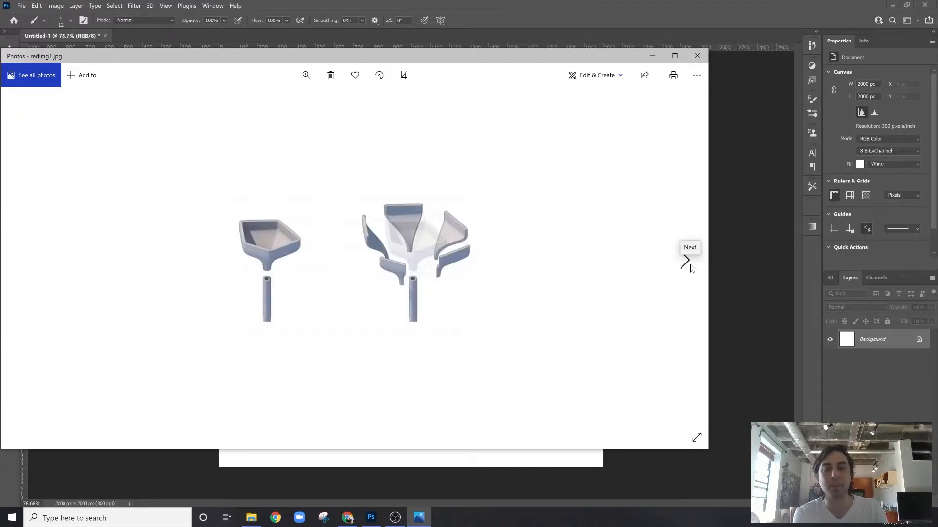
left_click(687, 264)
left_click(687, 262)
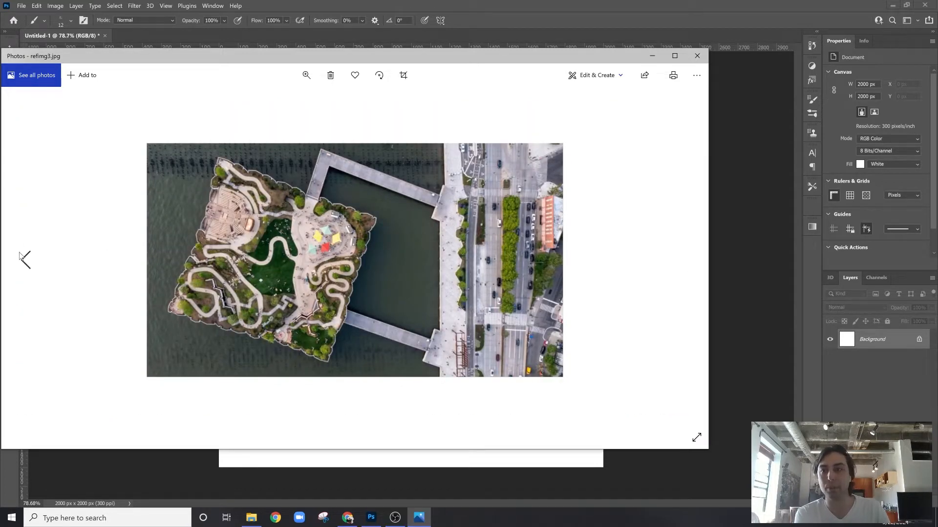
left_click(23, 269)
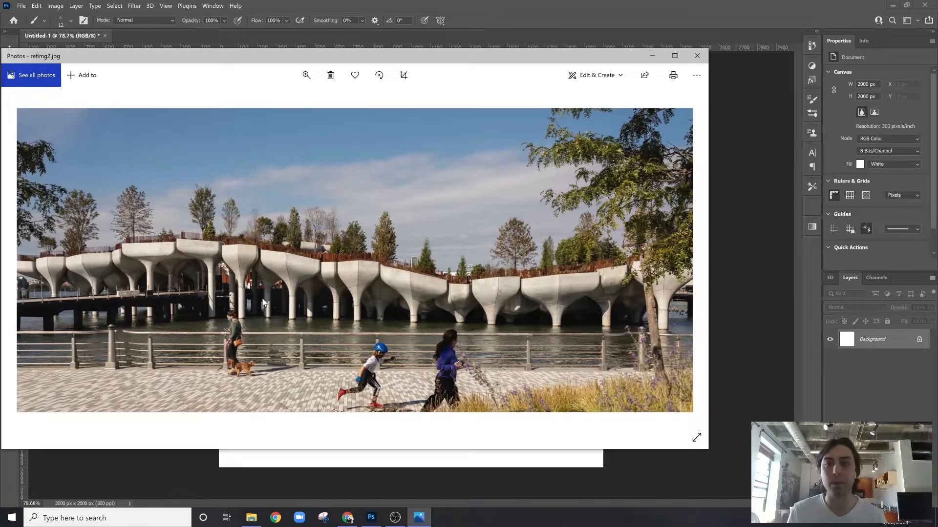
left_click(653, 53)
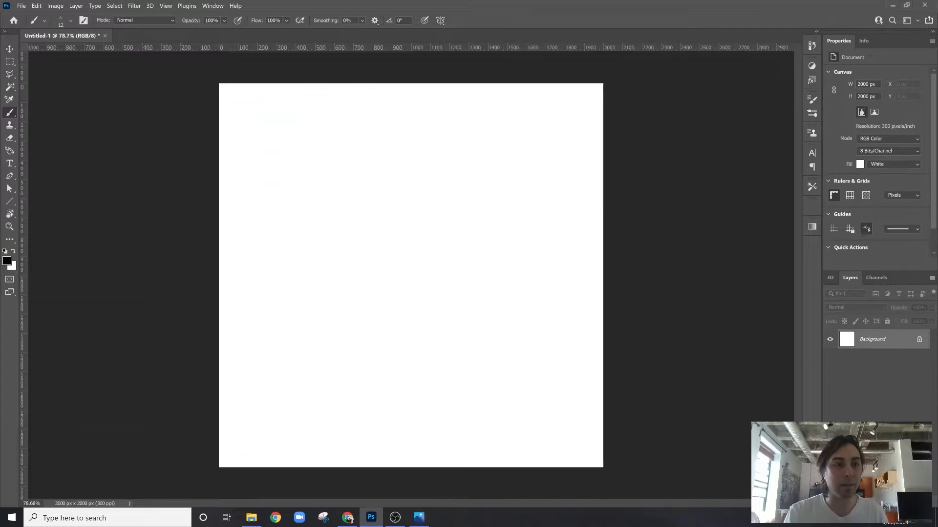
Add a new layer in Photoshop and sketch a black parallelogram filled with scattered dots mid-canvas
key("ctrl+shift+alt+n")
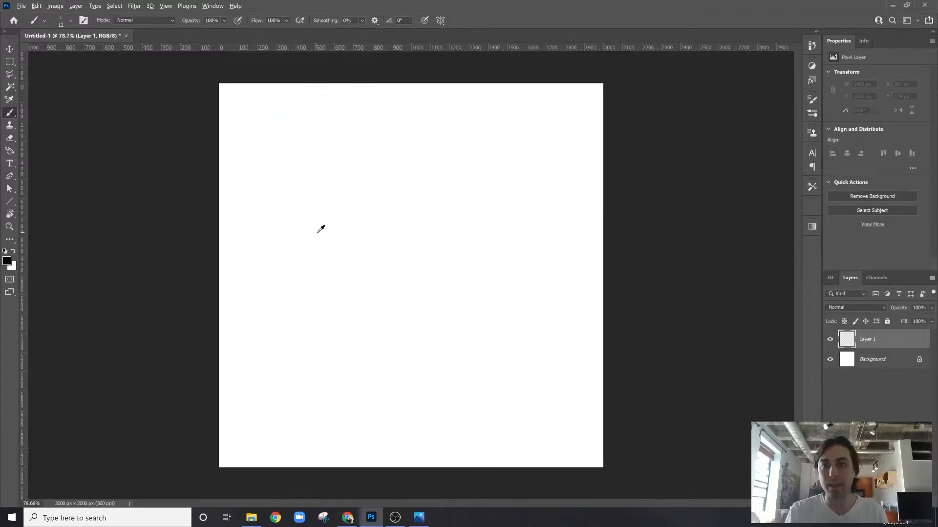
scroll(347, 234, "up", 1, "alt")
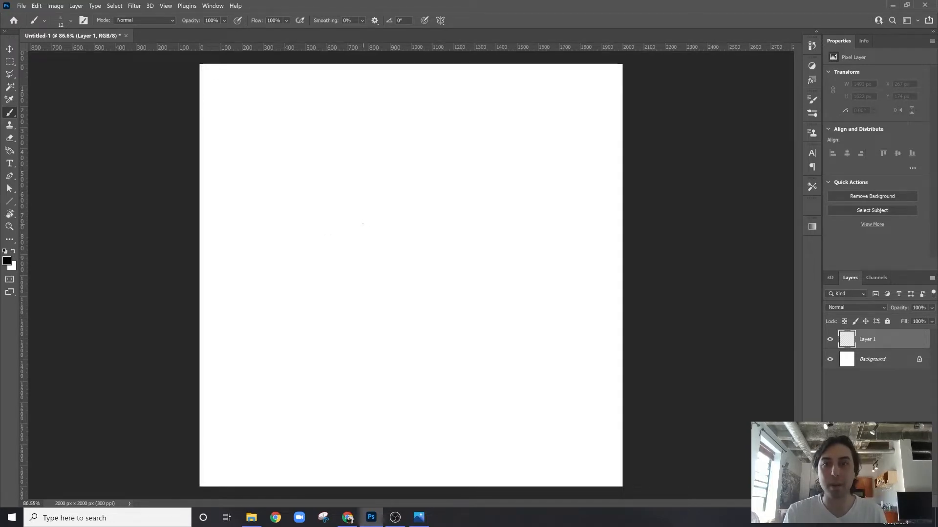
mouse_move(363, 224)
left_mouse_down()
mouse_move(311, 295)
mouse_move(468, 300)
mouse_move(516, 222)
mouse_move(364, 226)
left_mouse_up()
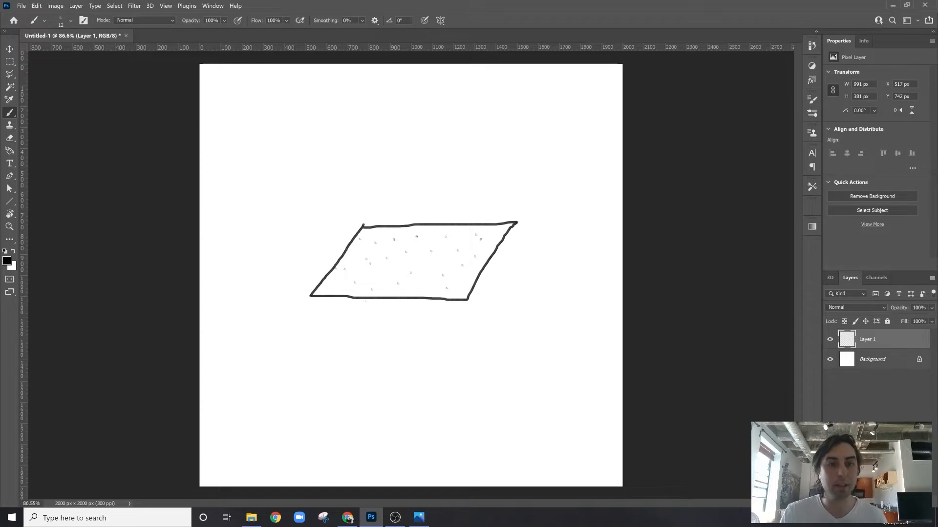
Set the brush colour to red (f60000) and sketch the first dividing lines and circles around two neighbouring dots in the parallelogram
left_click(6, 262)
left_click_drag(557, 171, 616, 113)
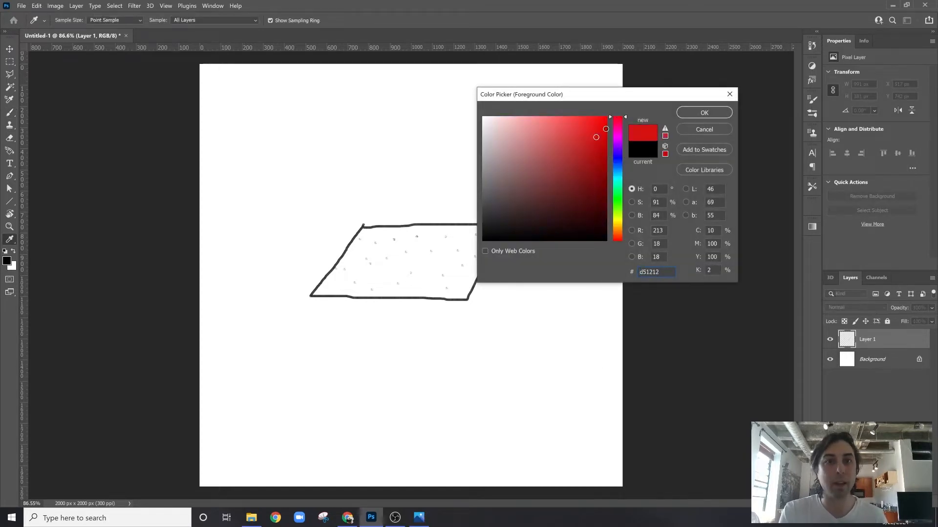
left_click(606, 123)
left_click(686, 113)
scroll(429, 278, "up", 8, "alt")
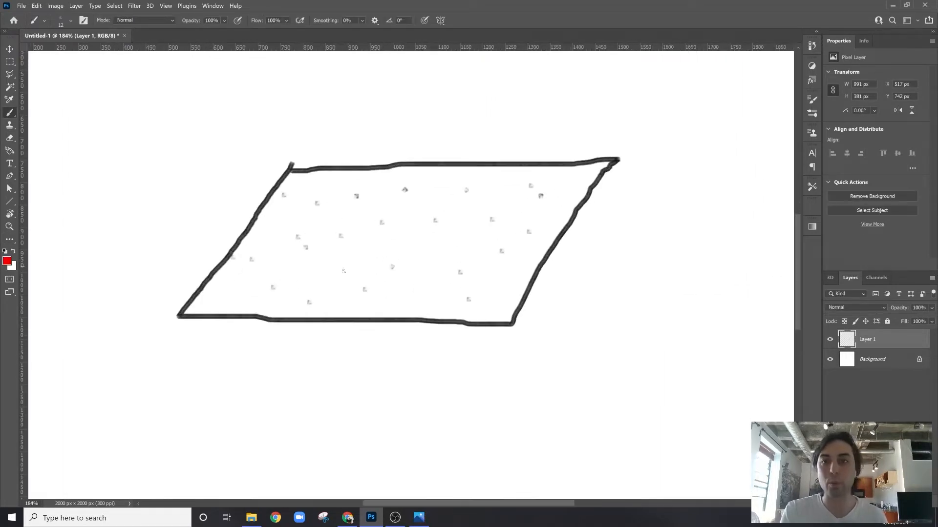
left_click_drag(207, 293, 285, 267)
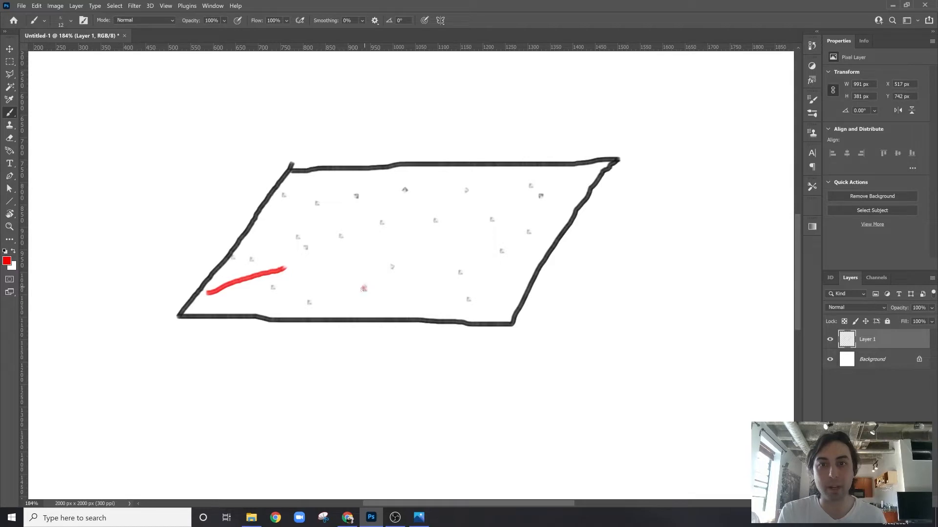
mouse_move(363, 288)
left_mouse_down()
mouse_move(376, 302)
mouse_move(356, 277)
mouse_move(393, 263)
mouse_move(369, 273)
mouse_move(396, 250)
mouse_move(377, 255)
mouse_move(393, 283)
mouse_move(415, 288)
left_mouse_up()
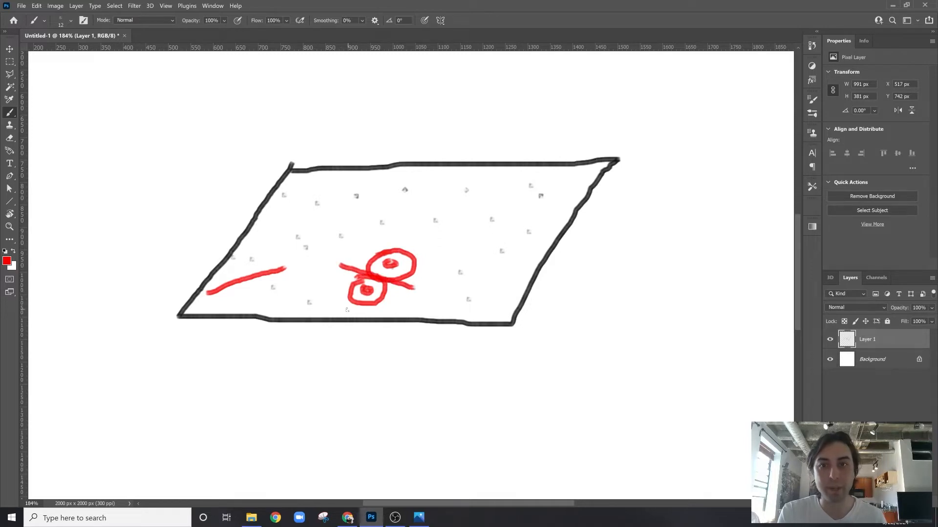
Sketch the remaining red cell boundaries around the dots along the lower half of the parallelogram
mouse_move(339, 324)
left_mouse_down()
mouse_move(343, 267)
mouse_move(307, 267)
mouse_move(275, 318)
left_mouse_up()
mouse_move(273, 269)
left_mouse_down()
mouse_move(308, 266)
mouse_move(249, 235)
left_mouse_up()
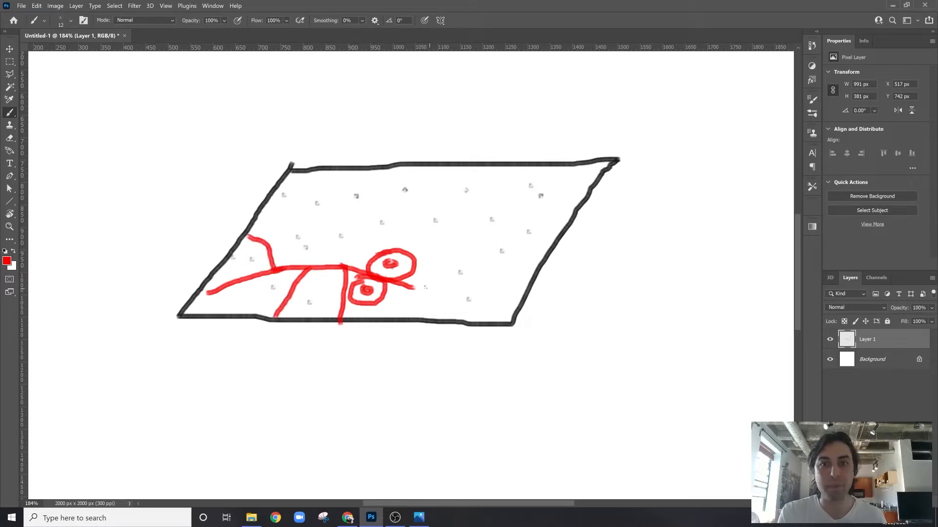
mouse_move(416, 319)
left_mouse_down()
mouse_move(415, 290)
mouse_move(458, 292)
mouse_move(495, 277)
mouse_move(525, 291)
mouse_move(470, 254)
mouse_move(501, 236)
mouse_move(558, 246)
left_mouse_up()
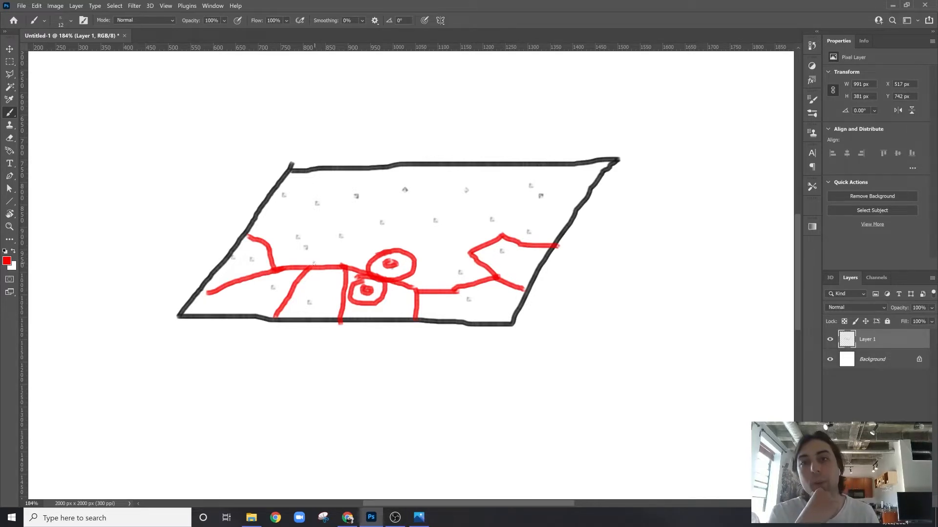
mouse_move(310, 269)
left_mouse_down()
mouse_move(324, 235)
mouse_move(300, 231)
mouse_move(268, 260)
left_mouse_up()
scroll(278, 251, "down", 2, "alt")
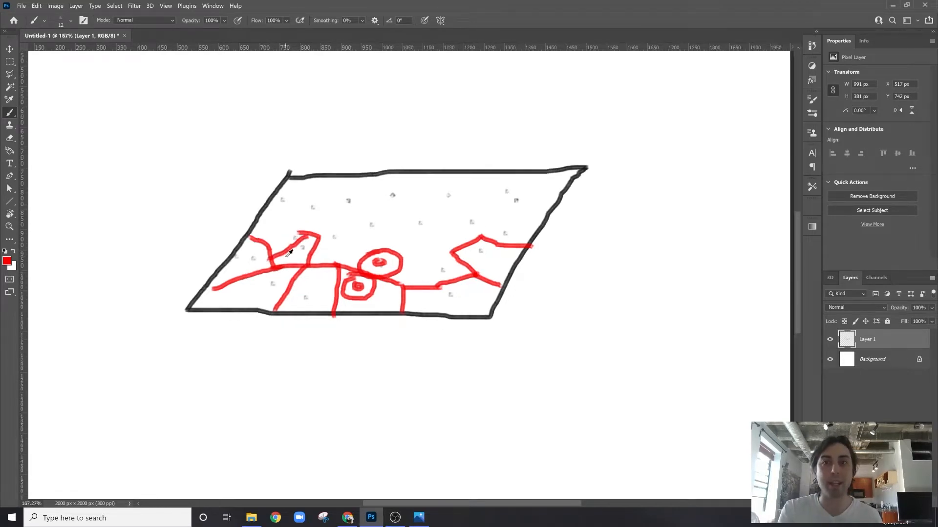
Outline one small cell in the parallelogram in blue and sketch an enlarged blue five-sided copy below it
left_click_drag(331, 296, 346, 236)
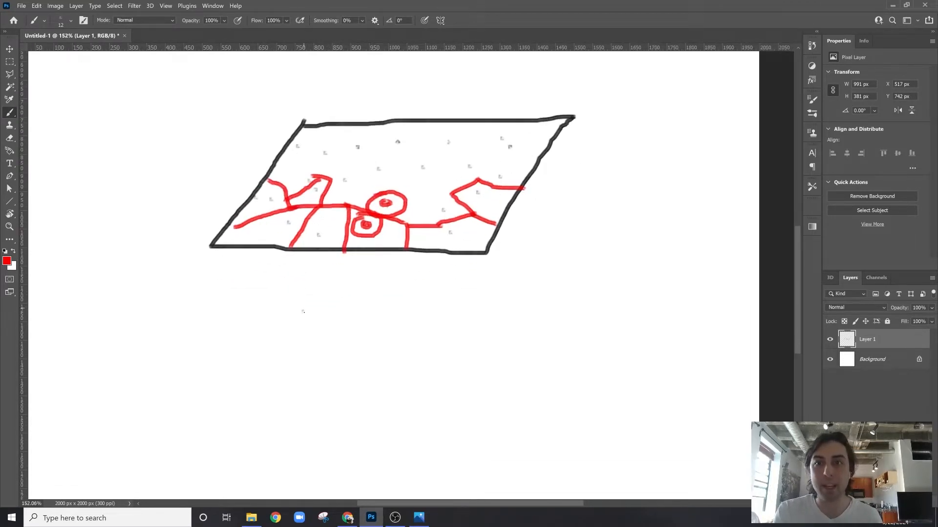
left_click(6, 261)
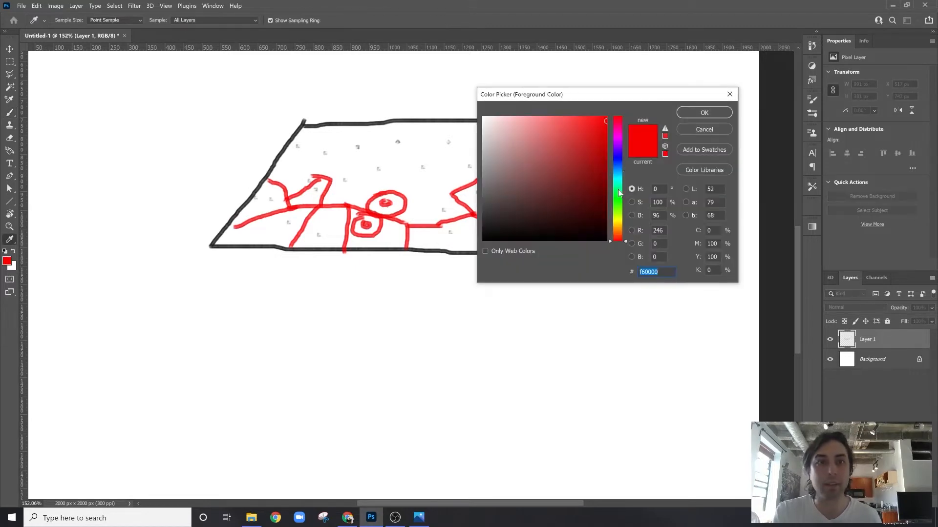
left_click(620, 158)
left_click(684, 117)
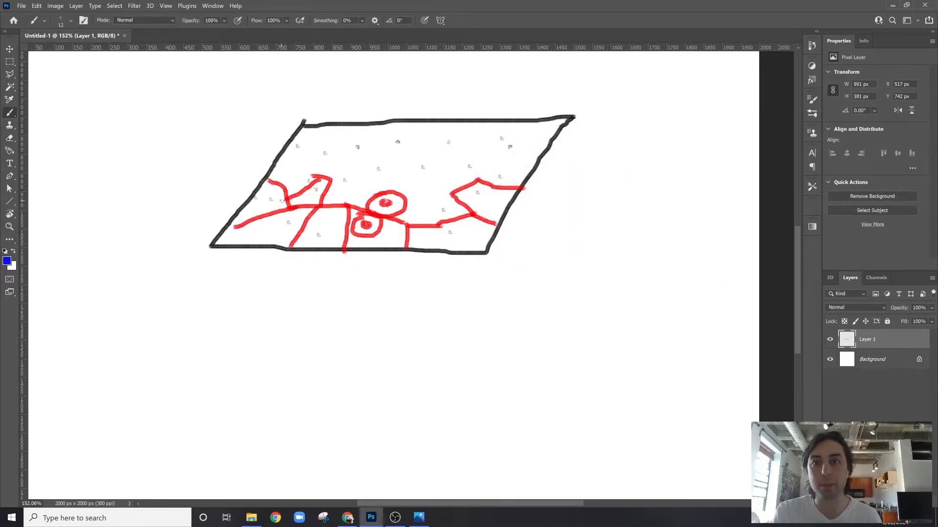
mouse_move(281, 196)
left_mouse_down()
mouse_move(320, 209)
mouse_move(335, 181)
mouse_move(314, 174)
mouse_move(280, 199)
left_mouse_up()
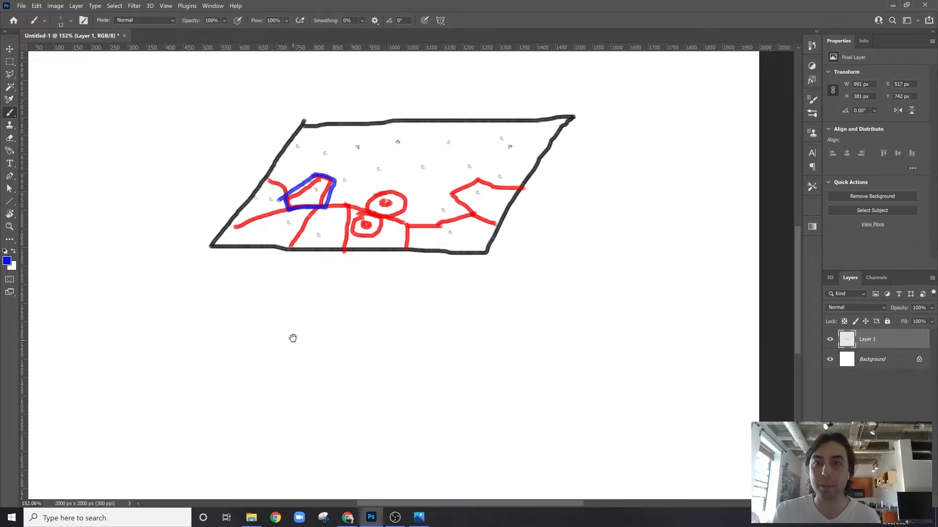
mouse_move(293, 337)
left_mouse_down()
mouse_move(295, 324)
mouse_move(301, 362)
left_mouse_up()
mouse_move(355, 352)
left_mouse_down()
mouse_move(377, 349)
mouse_move(394, 284)
mouse_move(318, 274)
mouse_move(289, 329)
left_mouse_up()
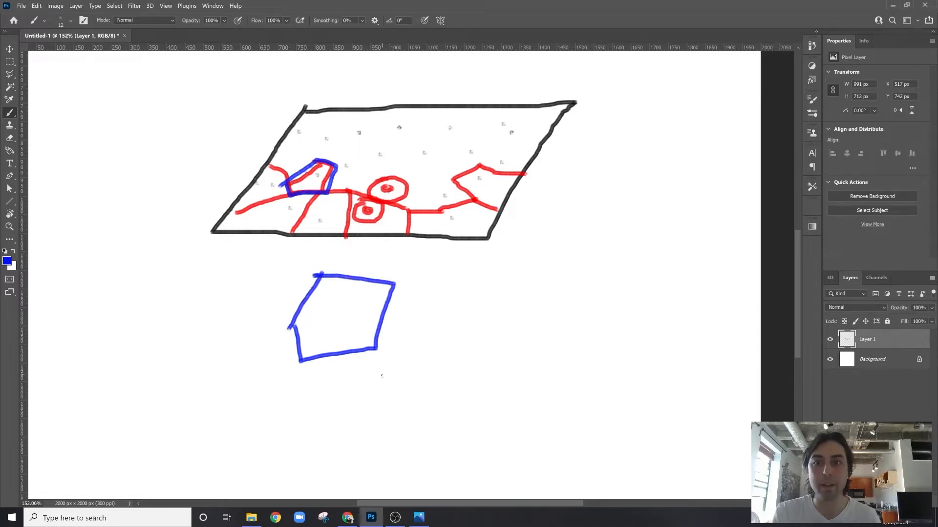
Examine the exploded column diagram in the Photos image redimg1.jpg and return to the Photoshop sketch
left_click_drag(382, 376, 390, 293)
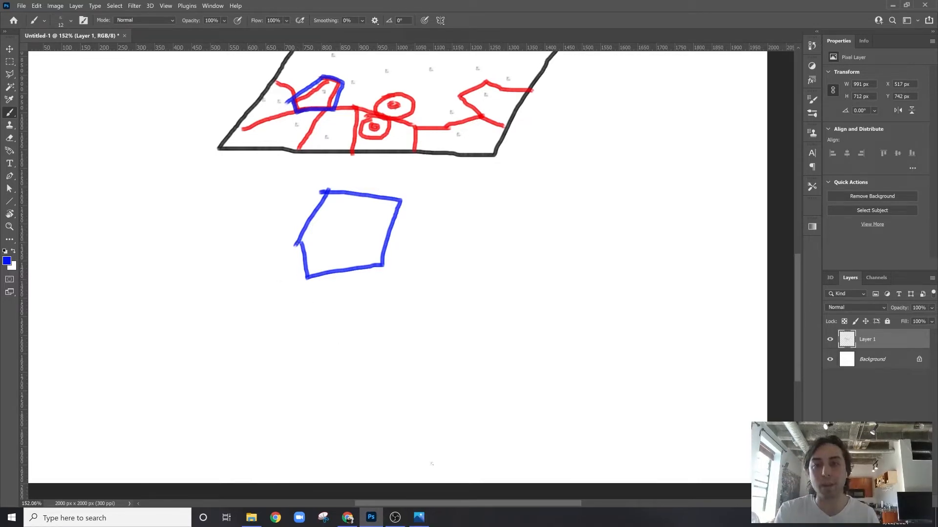
left_click(419, 517)
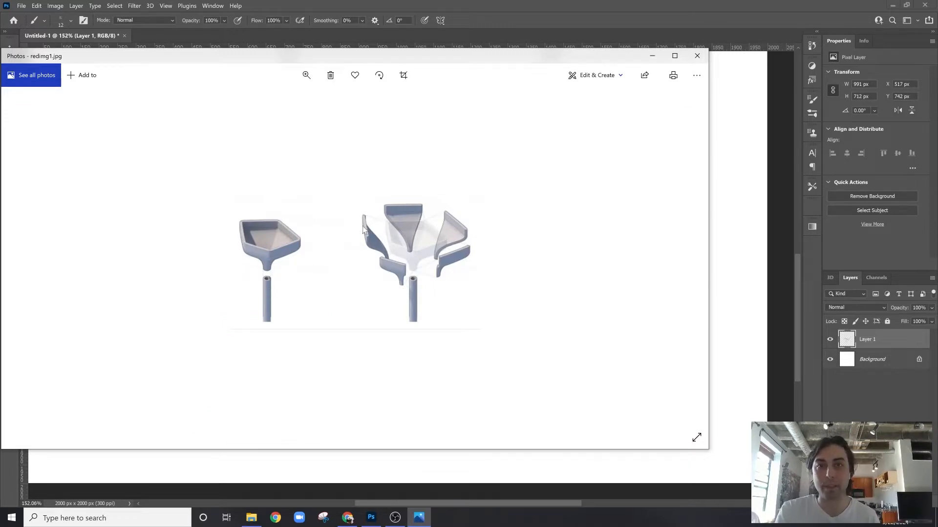
left_click(652, 55)
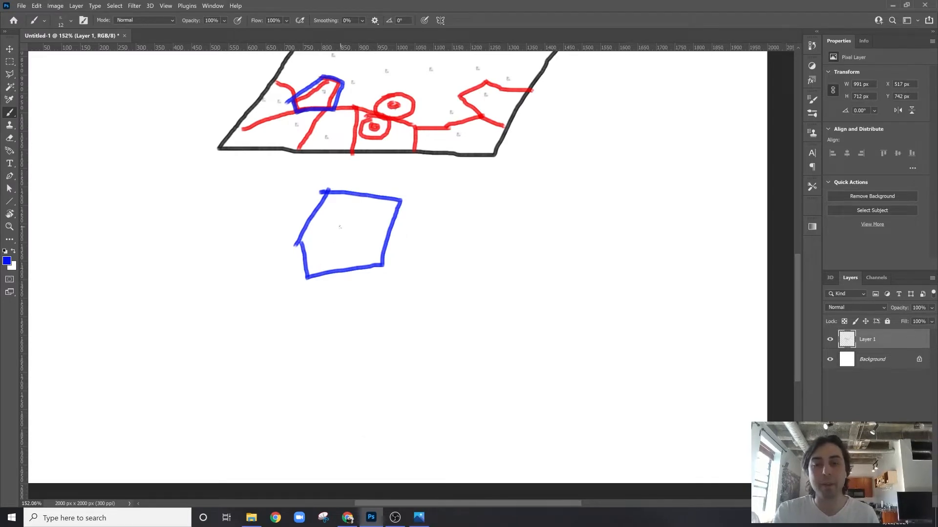
Sketch a second blue polygon overlapping the enlarged cell, plus one small circle on its lower edge and another further below
mouse_move(340, 226)
left_mouse_down()
mouse_move(303, 278)
mouse_move(307, 315)
mouse_move(398, 300)
left_mouse_up()
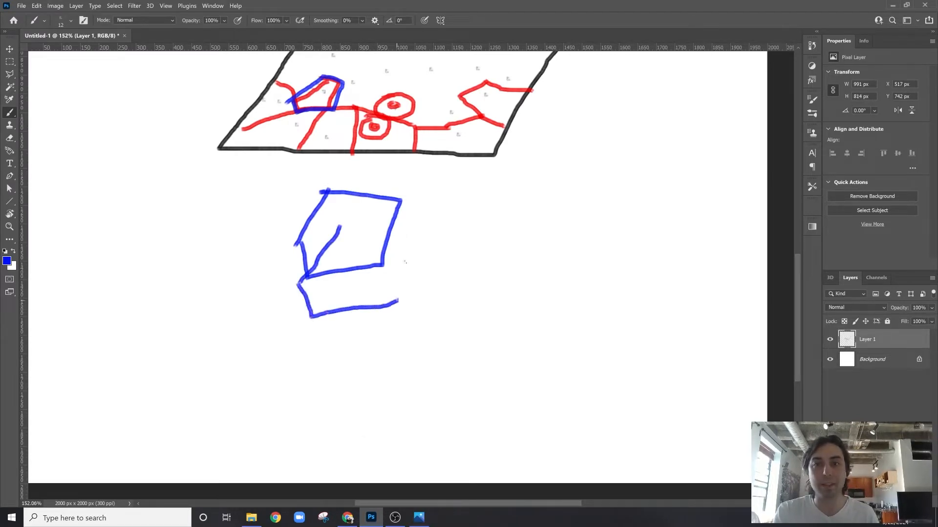
mouse_move(405, 262)
left_mouse_down()
mouse_move(415, 235)
mouse_move(340, 227)
left_mouse_up()
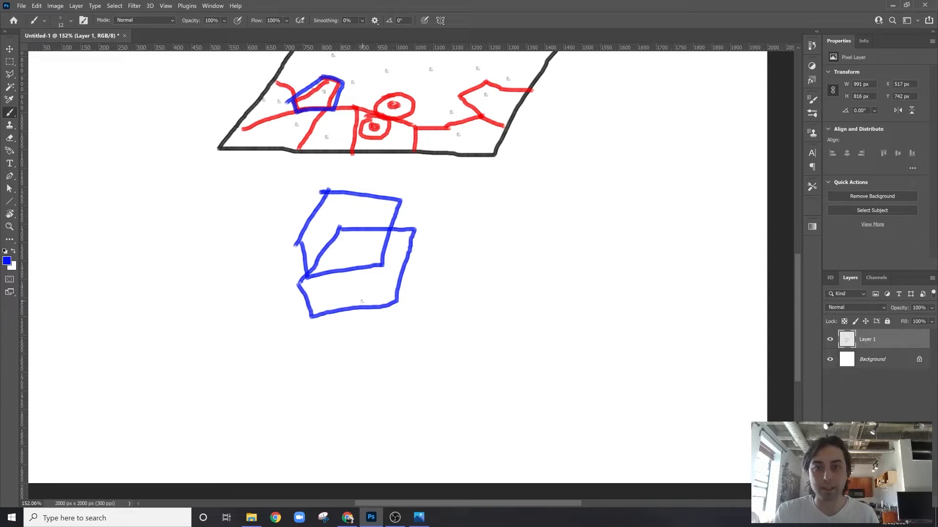
mouse_move(361, 301)
left_mouse_down()
mouse_move(365, 317)
mouse_move(361, 300)
left_mouse_up()
mouse_move(369, 394)
left_mouse_down()
mouse_move(378, 403)
mouse_move(366, 392)
left_mouse_up()
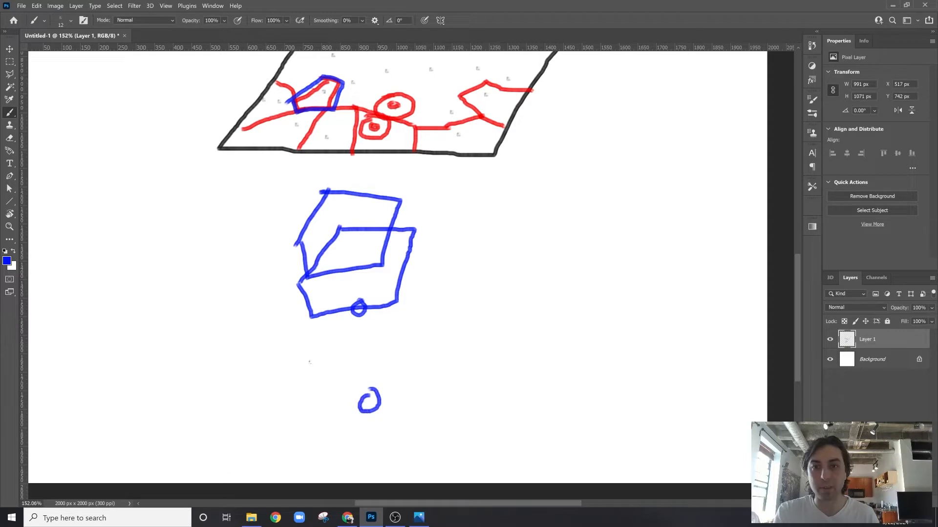
Set the brush colour to green and sketch the column's narrow stem and flared top connecting the blue circles and polygons
left_click(7, 261)
left_click(593, 153)
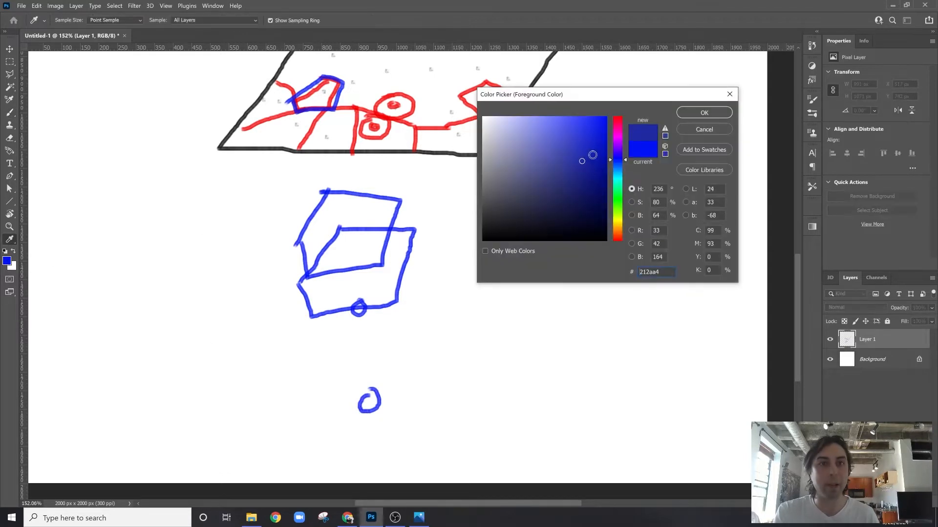
left_click(619, 194)
left_click(587, 136)
left_click(704, 112)
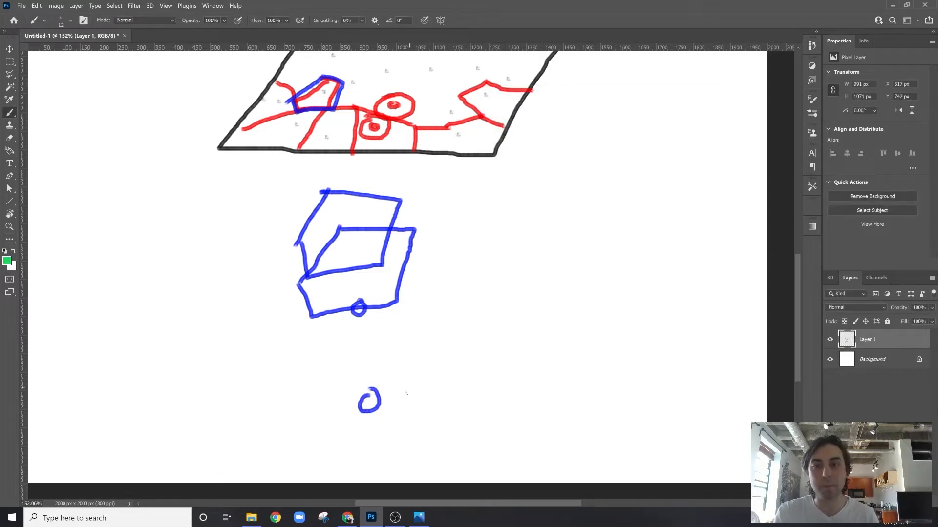
left_click(370, 404)
mouse_move(359, 400)
left_mouse_down()
mouse_move(345, 313)
mouse_move(307, 290)
mouse_move(302, 250)
mouse_move(304, 260)
mouse_move(362, 271)
mouse_move(403, 262)
mouse_move(410, 250)
mouse_move(378, 289)
mouse_move(367, 323)
mouse_move(372, 404)
left_mouse_up()
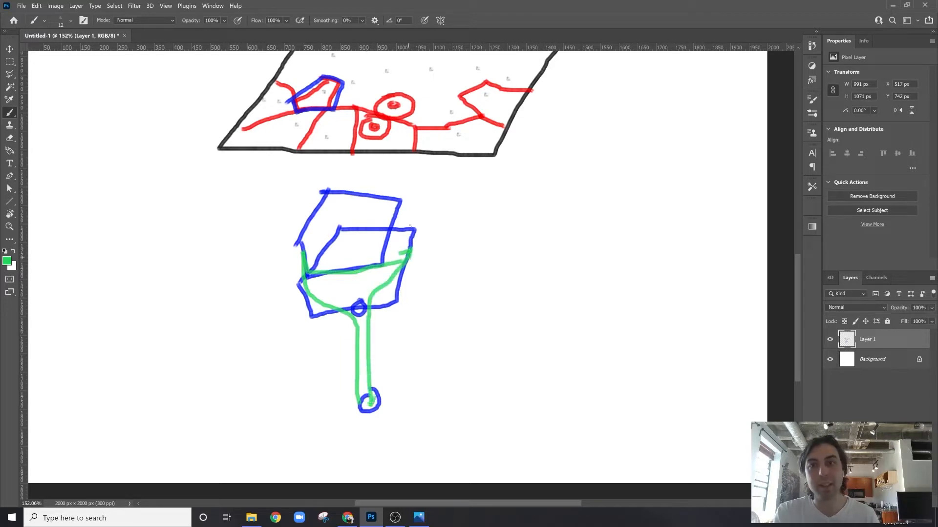
mouse_move(410, 226)
left_mouse_down()
mouse_move(377, 203)
mouse_move(308, 261)
left_mouse_up()
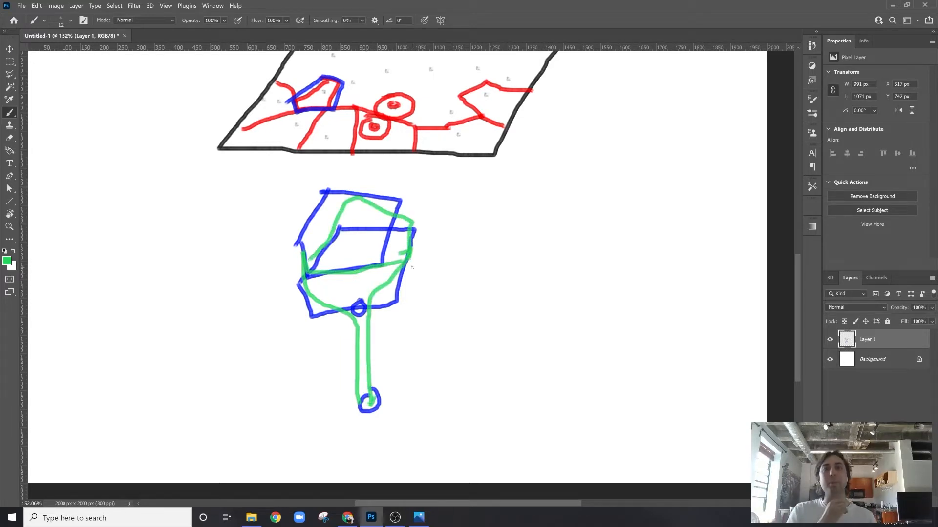
left_click_drag(420, 233, 438, 374)
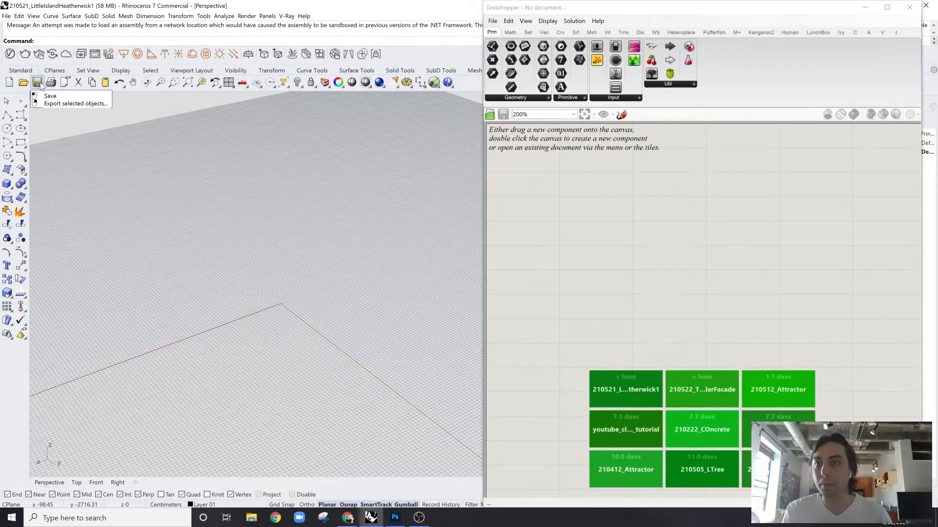
Switch to Rhino and create a SubD plane with 4 by 4 faces around the origin in the perspective view
left_click(436, 70)
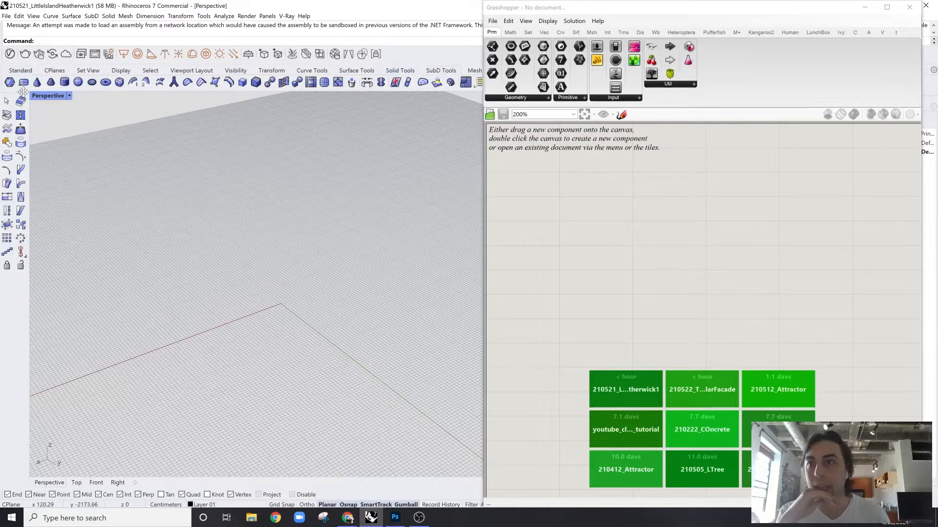
left_click(23, 83)
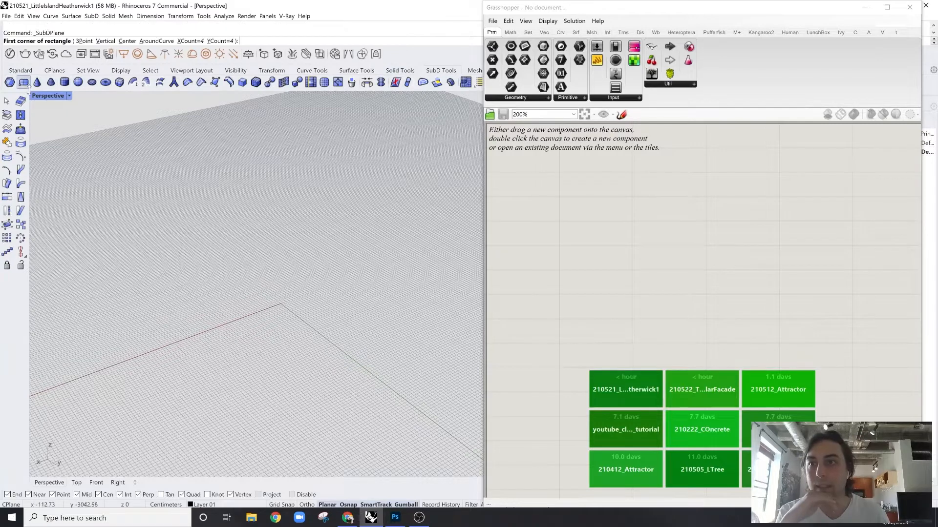
left_click(224, 296)
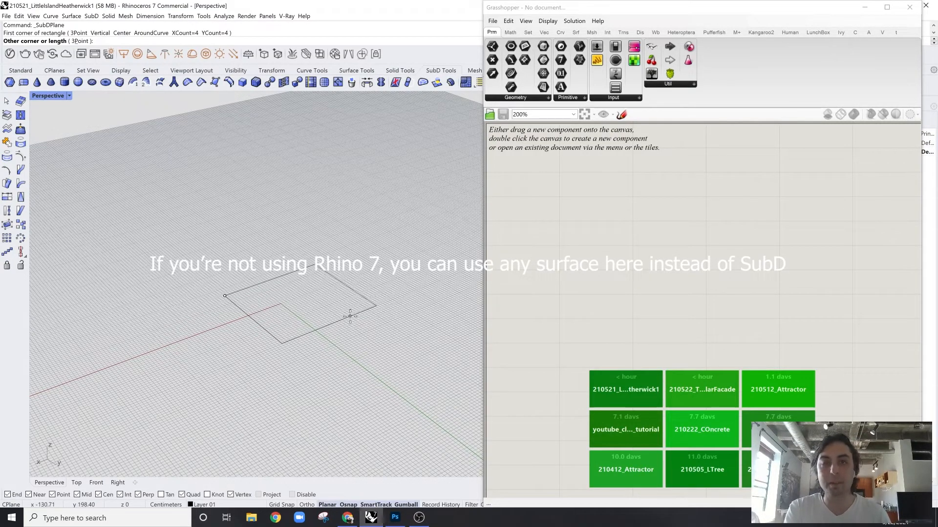
right_click_drag(350, 317, 335, 293, "shift")
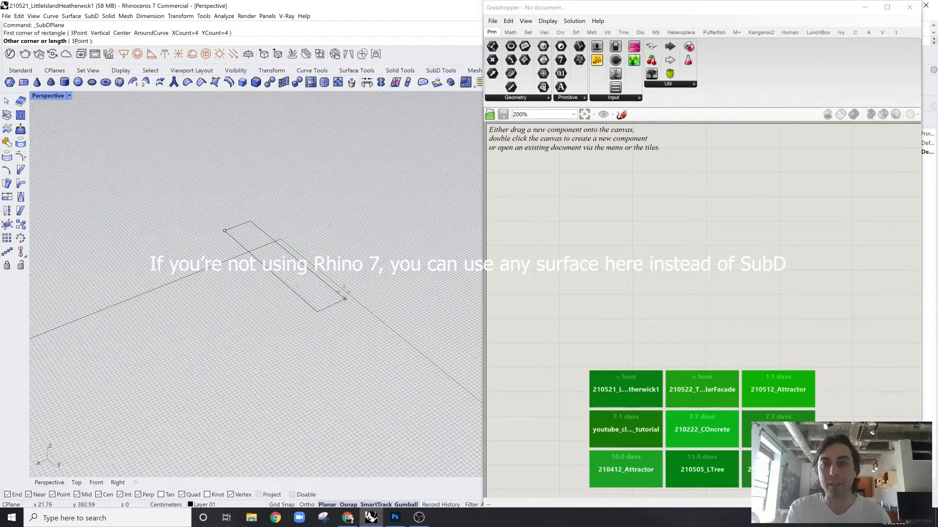
left_click(350, 254)
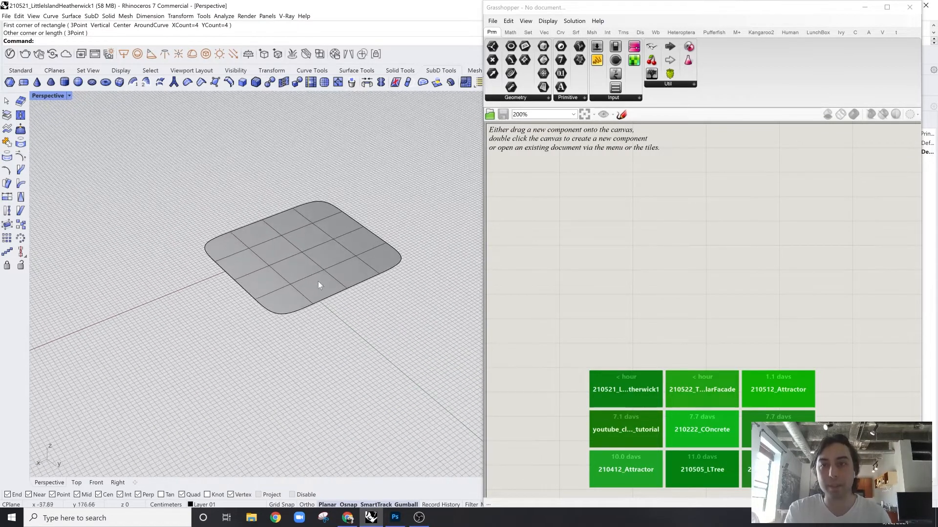
Zoom to the selected SubD plane, deselect it and change the SubD display from smooth to flat
left_click(318, 276)
type("z")
key("Return")
type("s")
key("Return")
scroll(336, 261, "down", 2)
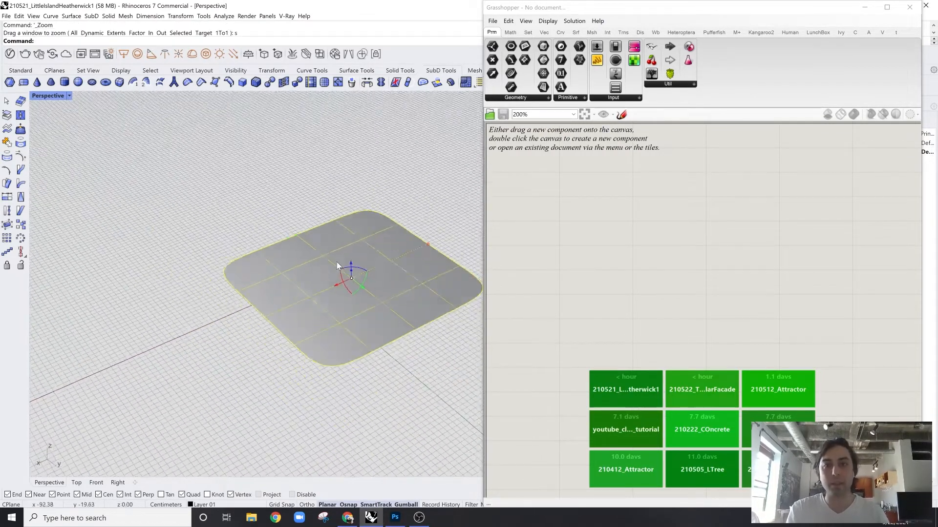
right_click_drag(336, 262, 254, 277, "shift")
left_click(427, 215)
key("Tab")
Raise the whole SubD plane vertically above the ground grid and deselect it
left_click(304, 267)
right_click_drag(295, 318, 277, 277)
scroll(267, 274, "up", 2)
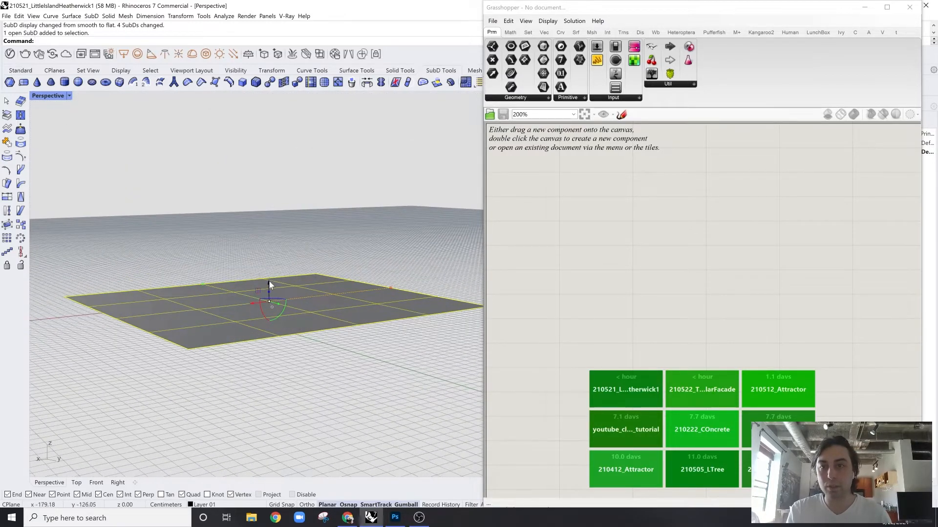
left_click_drag(268, 281, 270, 271)
mouse_move(283, 322)
right_mouse_down()
mouse_move(274, 341)
mouse_move(274, 298)
mouse_move(299, 329)
right_mouse_up()
scroll(274, 296, "down", 2)
key("Escape")
Raise the corner face of the SubD plane together with a second face near it, then clear the selection
scroll(367, 287, "up", 2)
left_click(378, 297, "ctrl+shift")
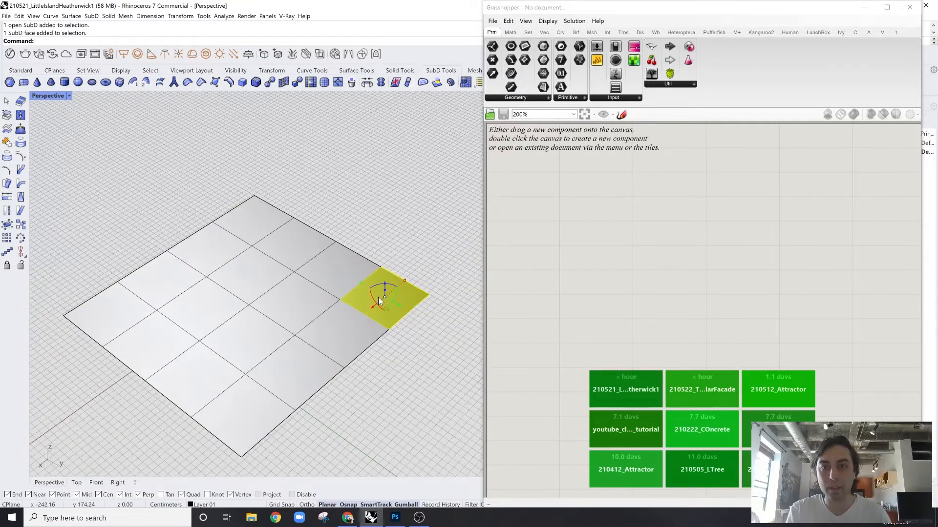
right_click_drag(378, 297, 377, 269)
left_click(345, 314, "ctrl+shift")
left_click_drag(368, 287, 370, 265)
left_click(400, 216)
Raise two adjacent faces along the opposite edge and check the SubD shape in smooth display before returning to flat
left_click(108, 316, "ctrl+shift")
left_click(151, 289, "ctrl+shift")
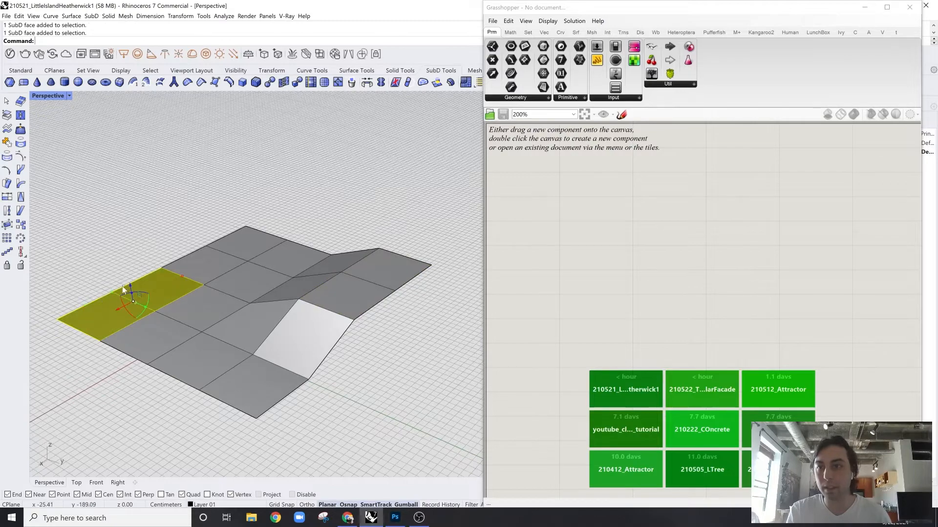
left_click_drag(122, 286, 124, 267)
key("Tab")
right_click_drag(312, 221, 313, 251)
key("Tab")
left_click(349, 190)
Lift a boundary edge at the far corner of the SubD and change the display to smooth
left_click(323, 185, "ctrl+shift")
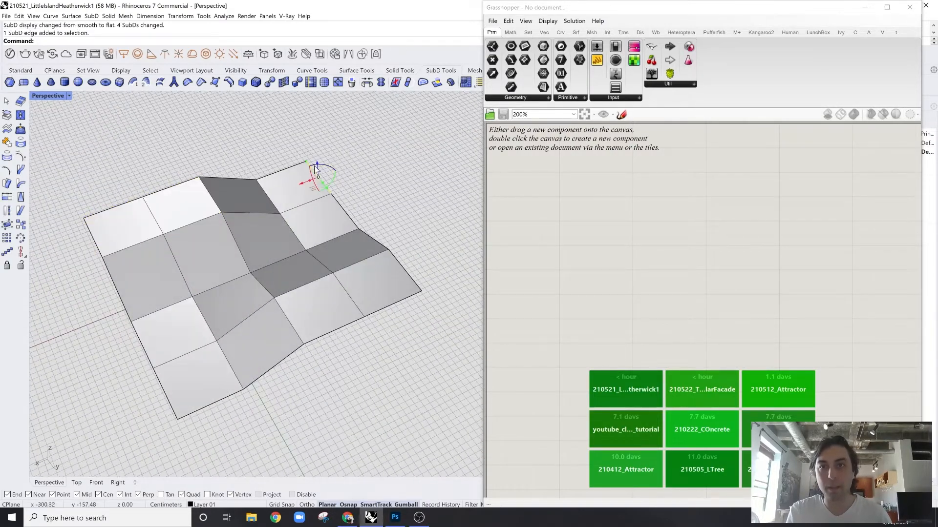
left_click_drag(316, 166, 312, 141)
key("Tab")
right_click_drag(313, 141, 348, 209)
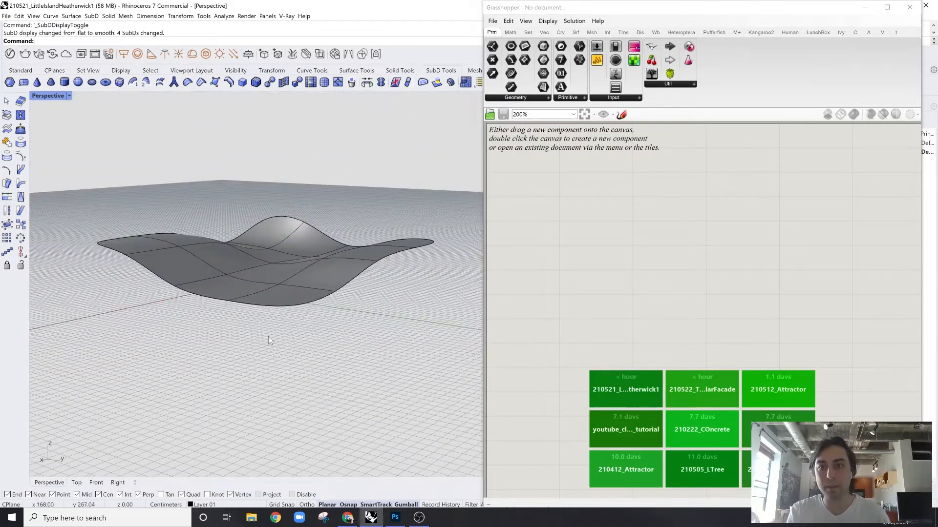
Raise the vertex on the near rim of the SubD about 28 cm and check the shape in flat and smooth display
left_click_drag(297, 305, 296, 306, "ctrl+shift")
right_click_drag(296, 305, 266, 317)
left_click_drag(277, 320, 276, 301)
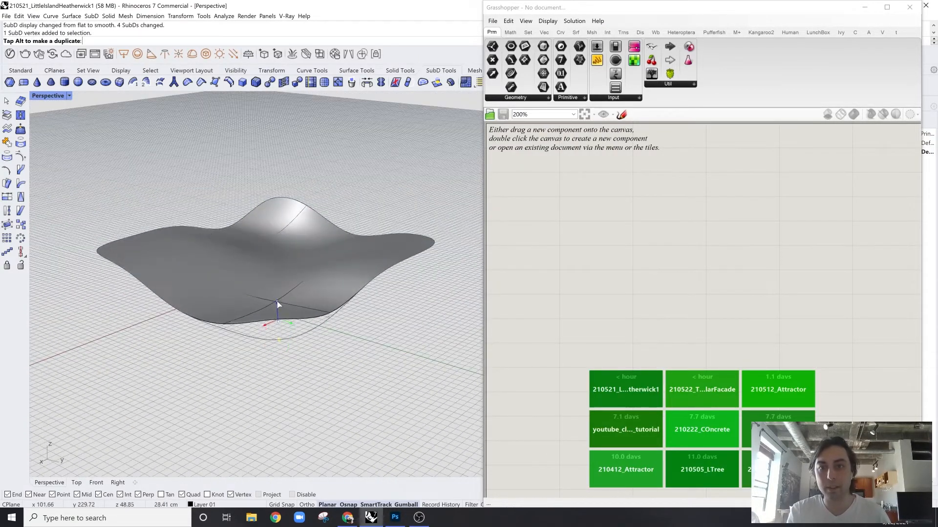
key("Tab")
right_click_drag(377, 341, 381, 310)
key("Tab")
Raise two adjacent faces on the side edge of the smooth SubD slightly and clear the selection
left_click(167, 267, "ctrl+shift")
left_click(196, 251, "ctrl+shift")
right_click_drag(278, 257, 293, 243)
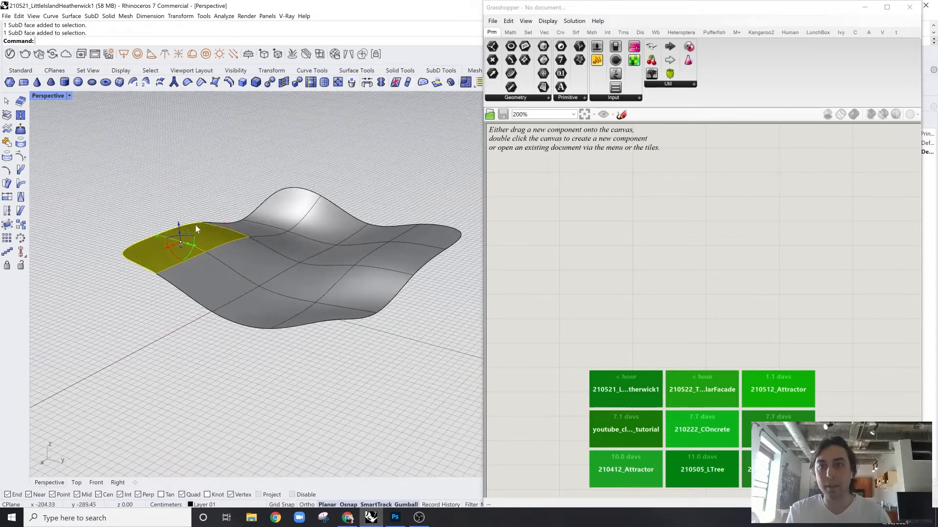
left_click_drag(178, 227, 176, 218)
key("Escape")
right_click_drag(277, 237, 319, 211)
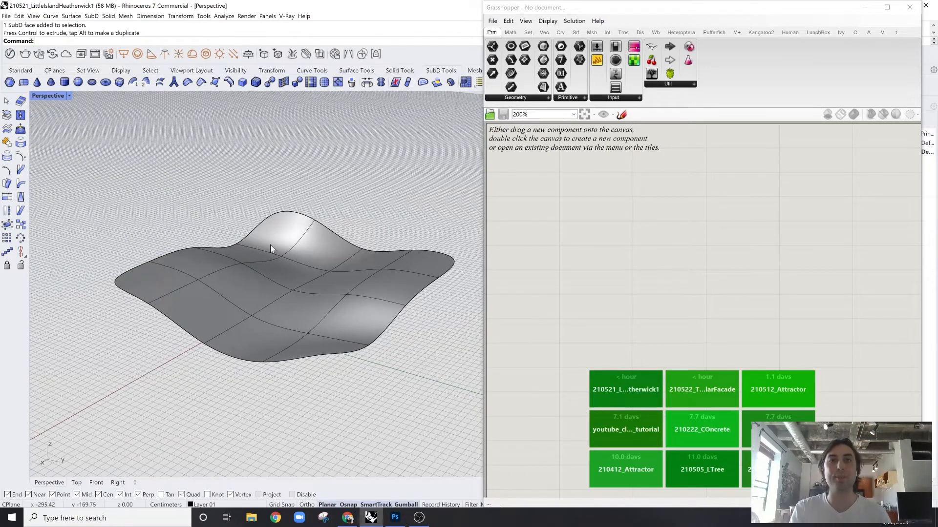
Compare the flat and smooth displays of the SubD, examining how the corners are rounded
right_click_drag(274, 250, 367, 171)
key("Tab")
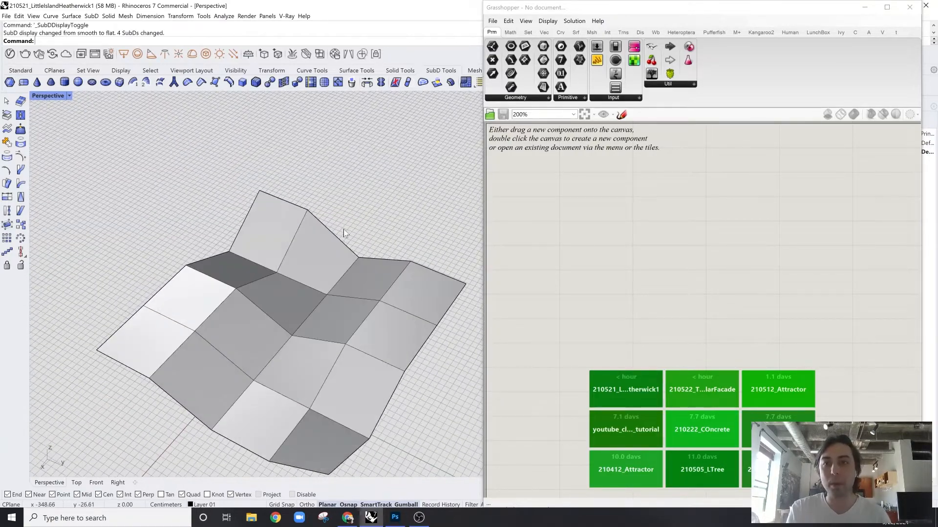
key("Tab")
left_click(370, 296)
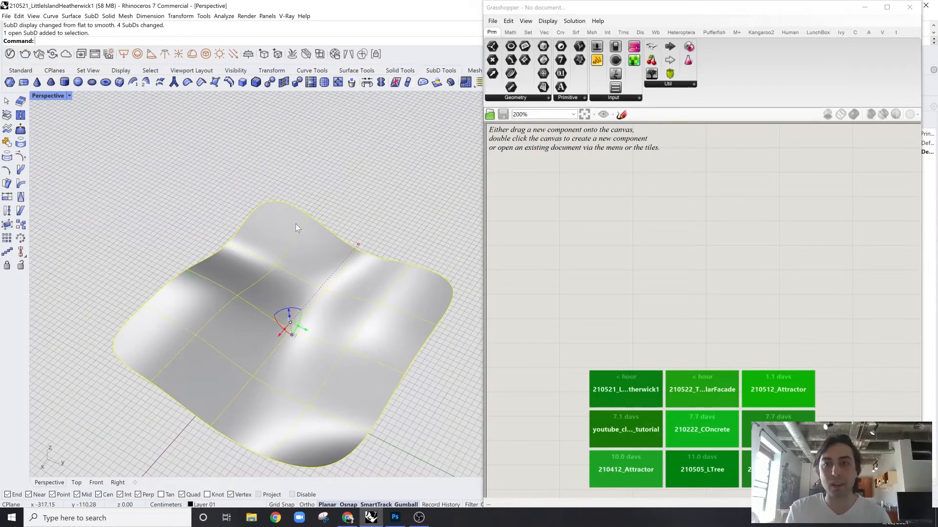
right_click_drag(295, 227, 354, 181)
key("Tab")
key("Tab")
key("Tab")
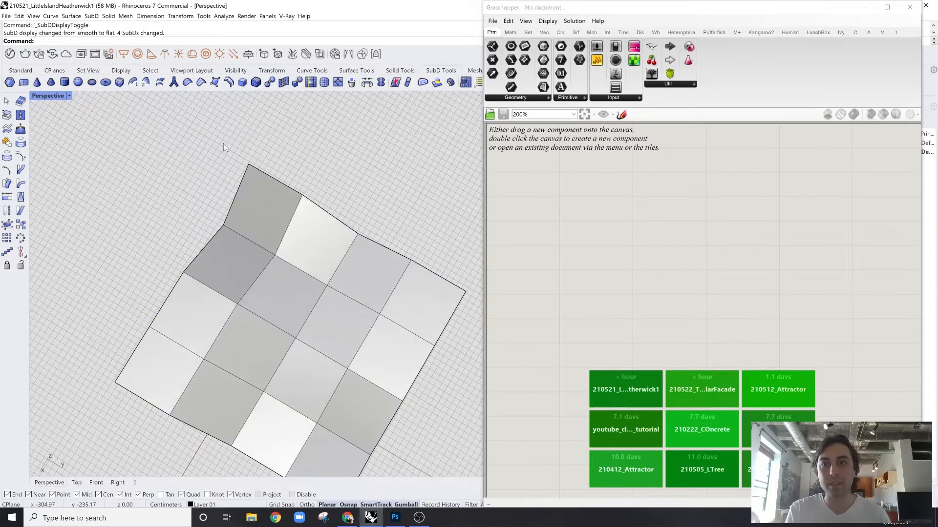
key("Tab")
key("Tab")
Select the SubD's corner vertices in flat display and crease them
left_click(248, 165, "ctrl+shift")
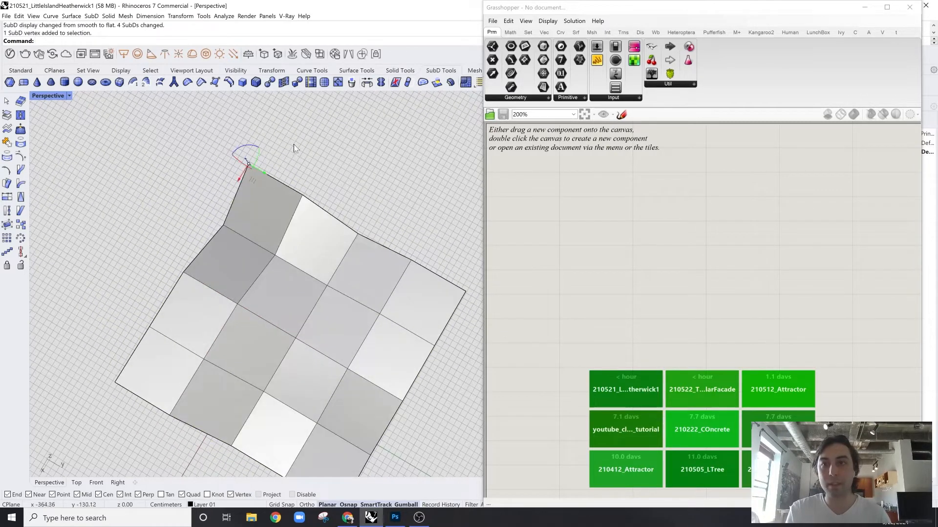
key("Escape")
scroll(294, 144, "down", 2)
left_click(151, 339, "ctrl+shift")
left_click(257, 164, "ctrl+shift")
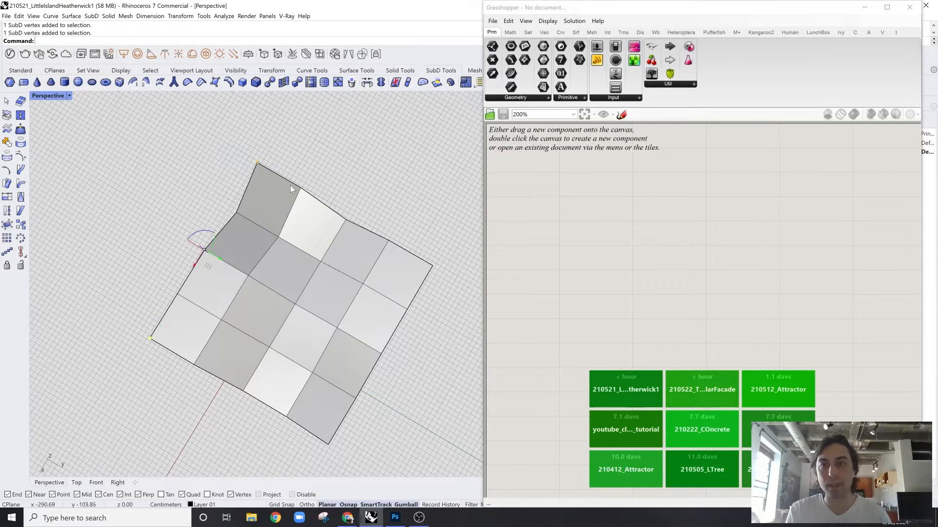
left_click(433, 267, "ctrl+shift")
left_click(329, 445, "ctrl+shift")
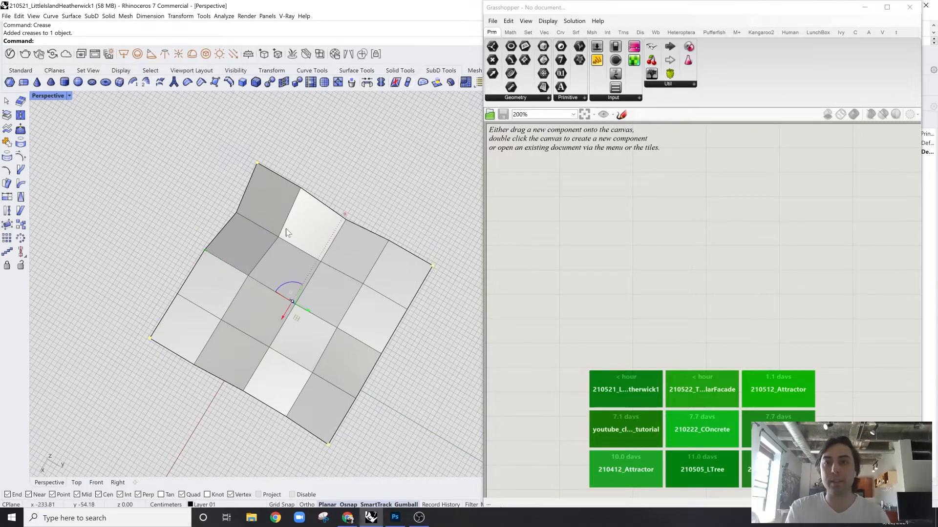
Examine the creased SubD from several angles in flat and smooth display, leaving it smooth
key("Tab")
right_click_drag(370, 204, 292, 363)
key("Tab")
key("Tab")
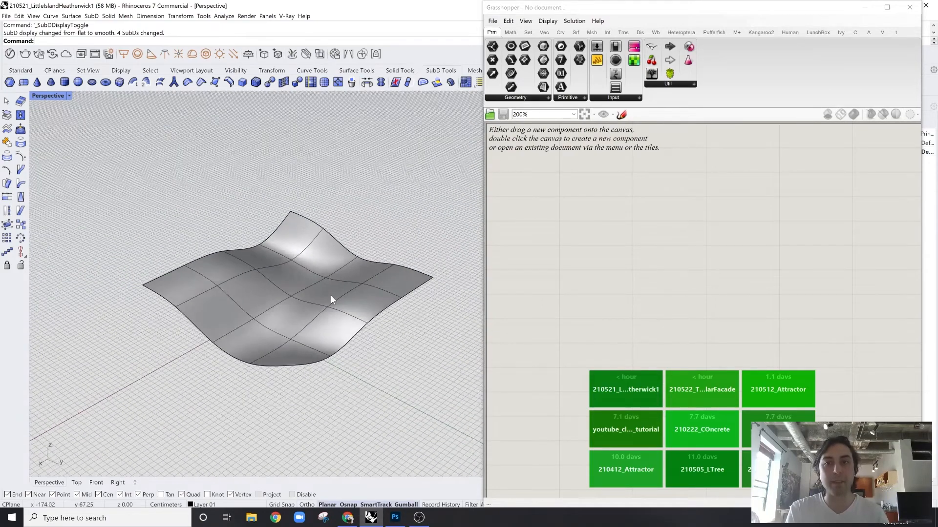
scroll(331, 295, "up", 2)
mouse_move(331, 295)
right_mouse_down()
mouse_move(345, 297)
mouse_move(335, 281)
right_mouse_up()
scroll(345, 297, "up", 2)
scroll(338, 291, "down", 4)
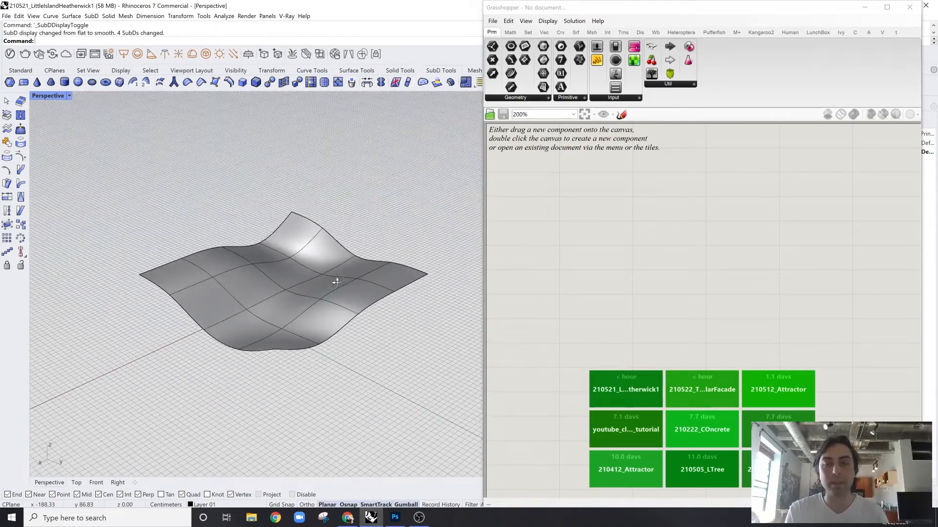
Add a SubD parameter to the Grasshopper canvas
left_click(575, 237)
double_click(573, 228)
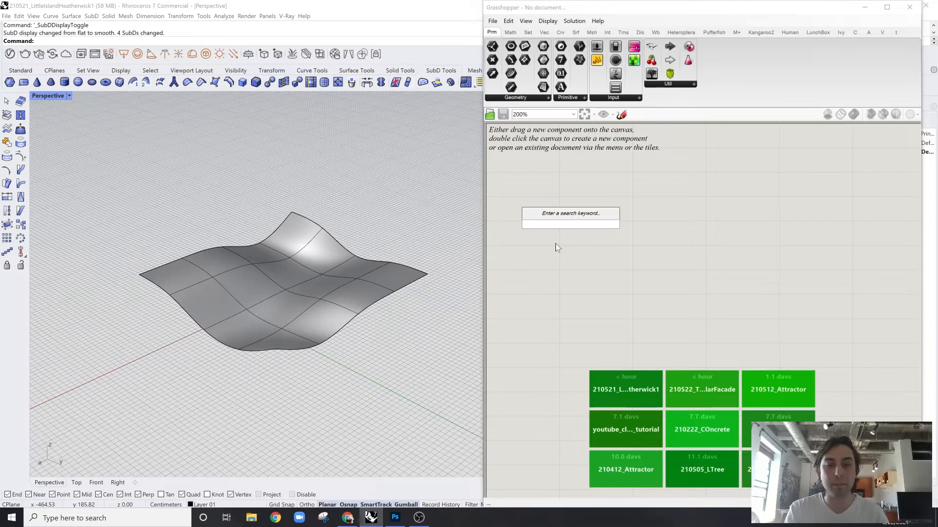
type("subd")
key("Return")
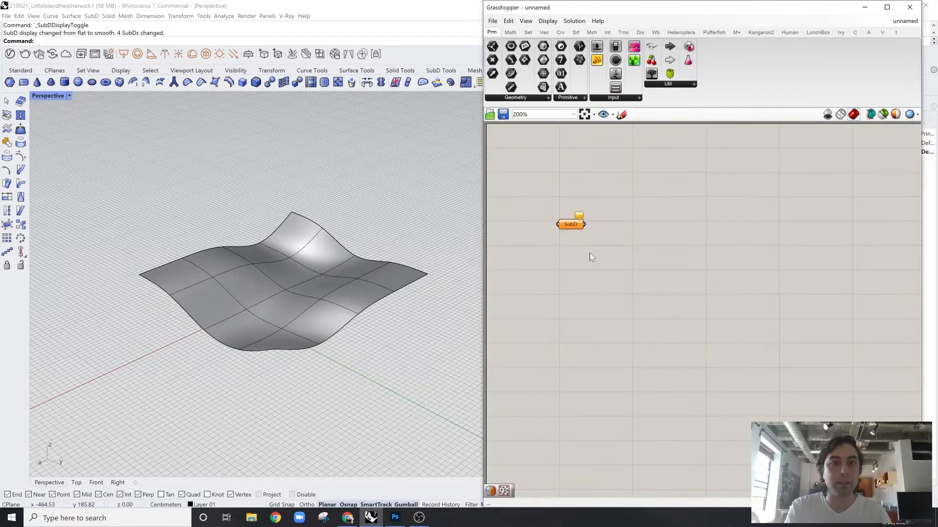
Reference the modelled Rhino surface in the SubD parameter and inspect its preview
left_click(359, 269)
left_click_drag(570, 224, 568, 197)
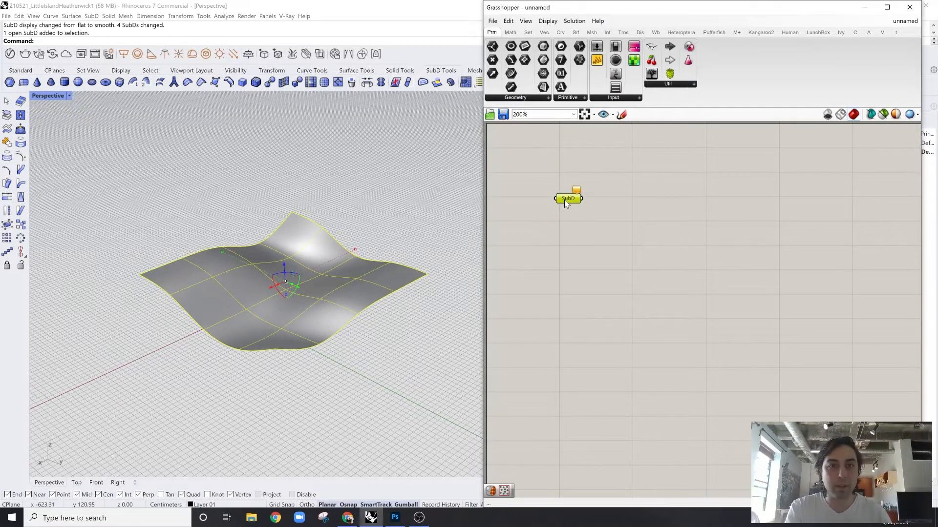
right_click(568, 197)
left_click(611, 304)
left_click(668, 264)
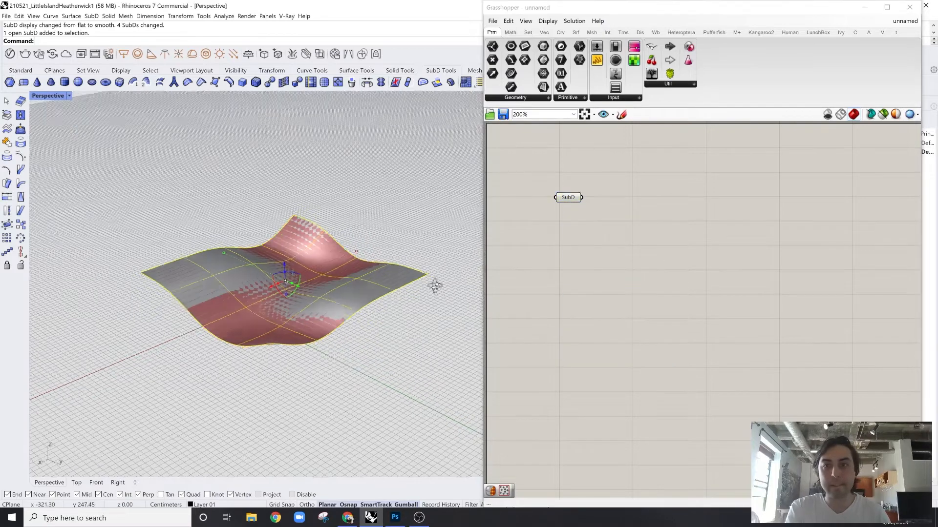
right_click_drag(433, 285, 381, 274)
left_click(573, 198)
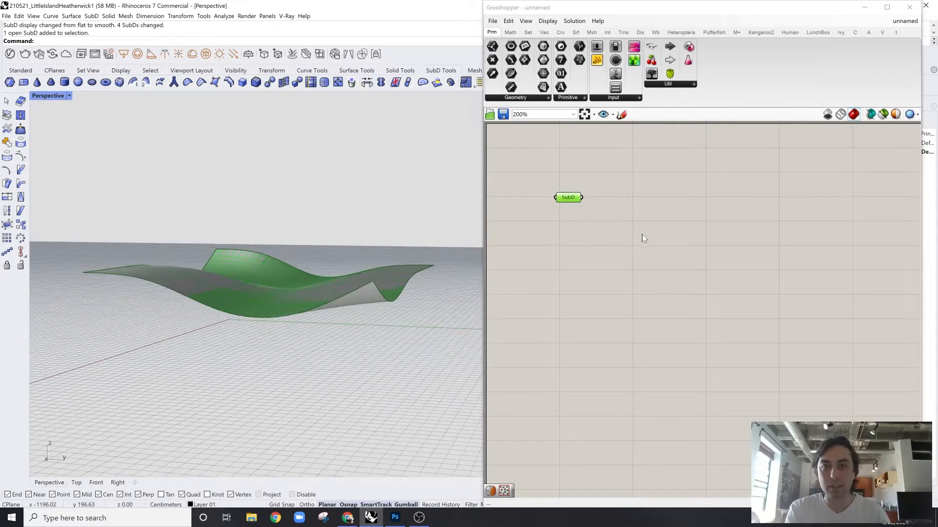
double_click(642, 234)
type("project")
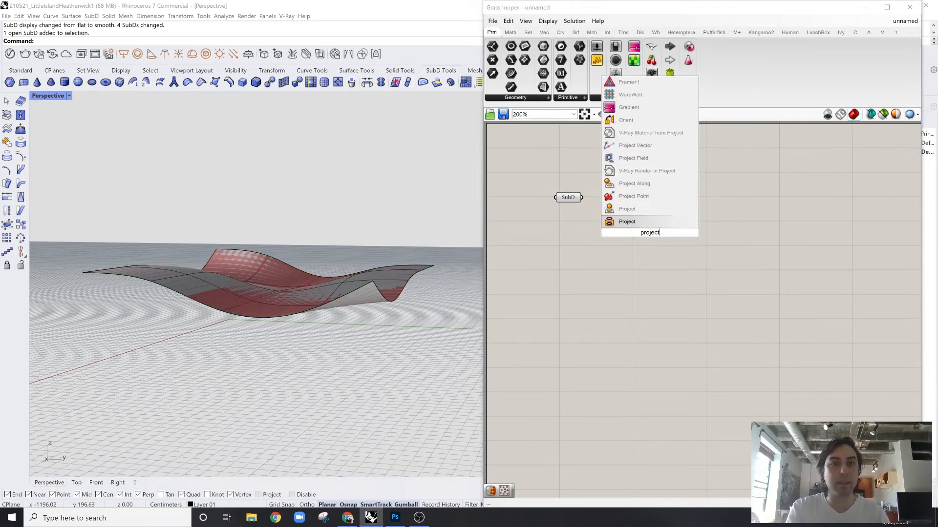
left_click(589, 265)
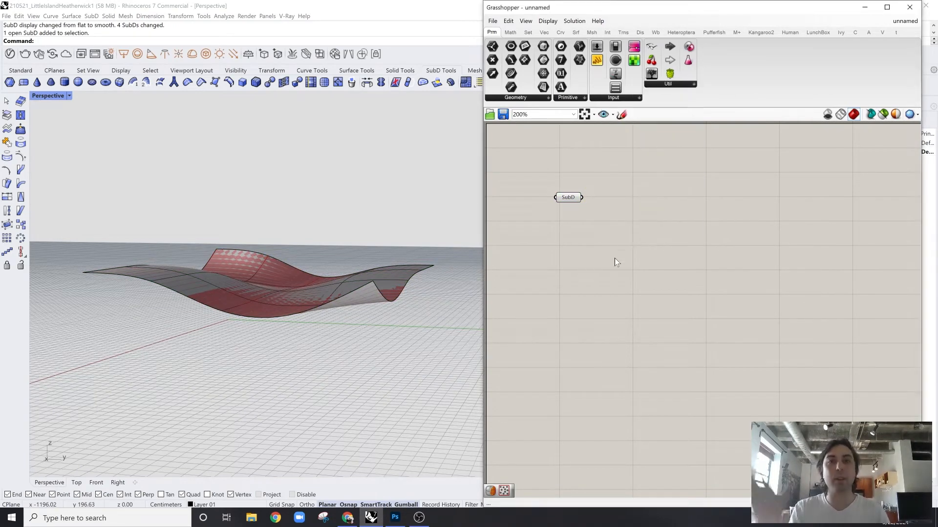
Add a Populate 2D component and place it on the canvas some distance after the SubD parameter
double_click(700, 263)
type("pop")
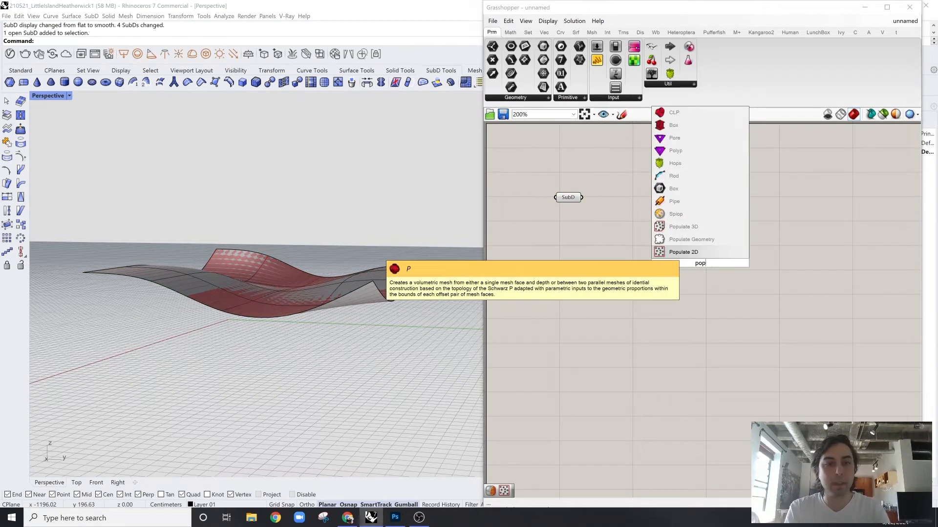
left_click(702, 251)
right_click_drag(673, 223, 655, 250)
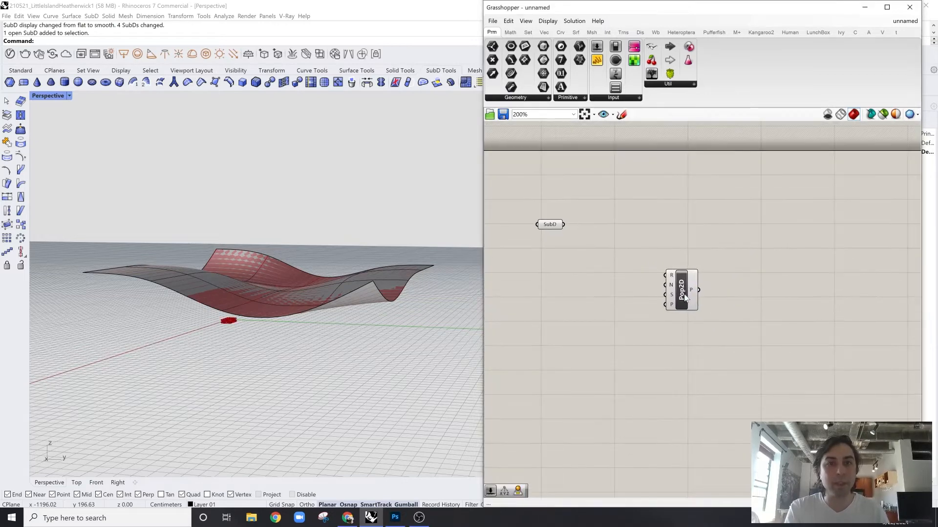
left_click_drag(684, 293, 706, 248)
right_click_drag(423, 280, 306, 252)
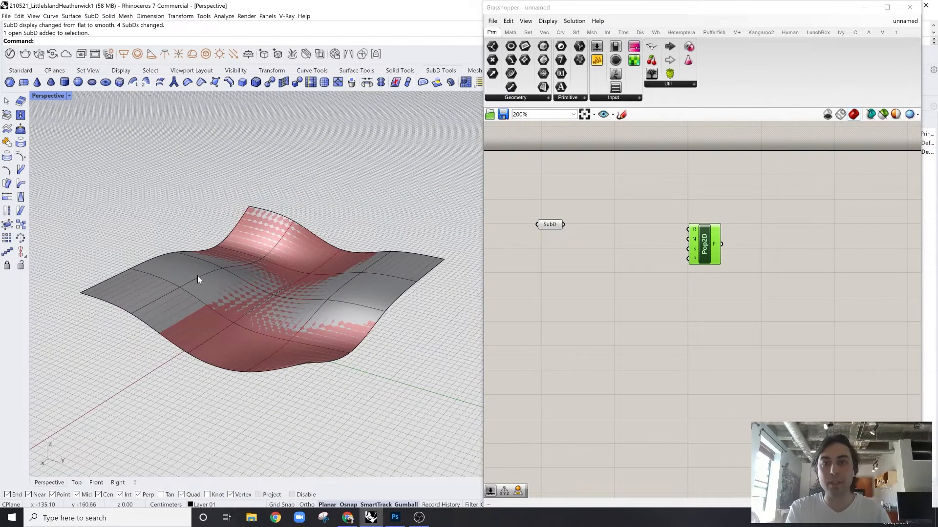
left_click_drag(713, 241, 721, 237)
left_click(607, 223)
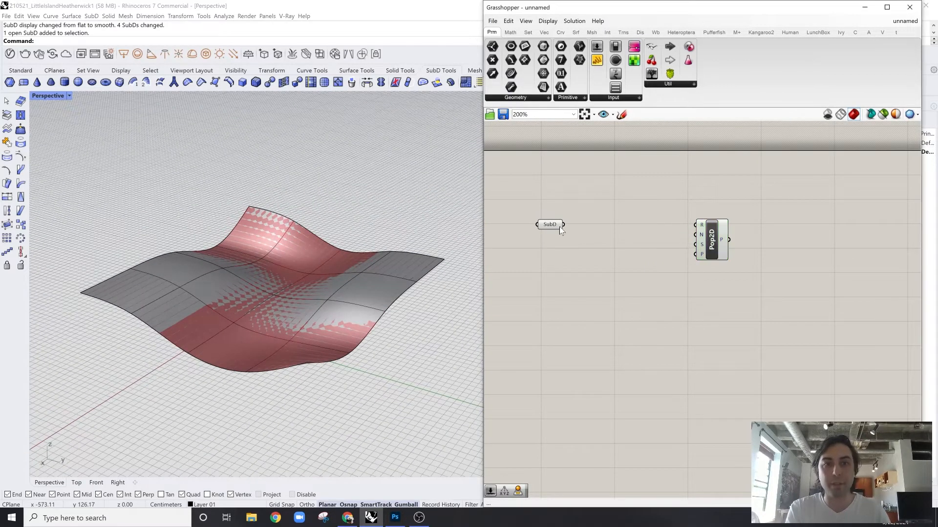
Add the plane-based Project component, connect the SubD to its geometry input and inspect the projection
right_click_drag(361, 293, 341, 289)
left_click(342, 288)
double_click(547, 307)
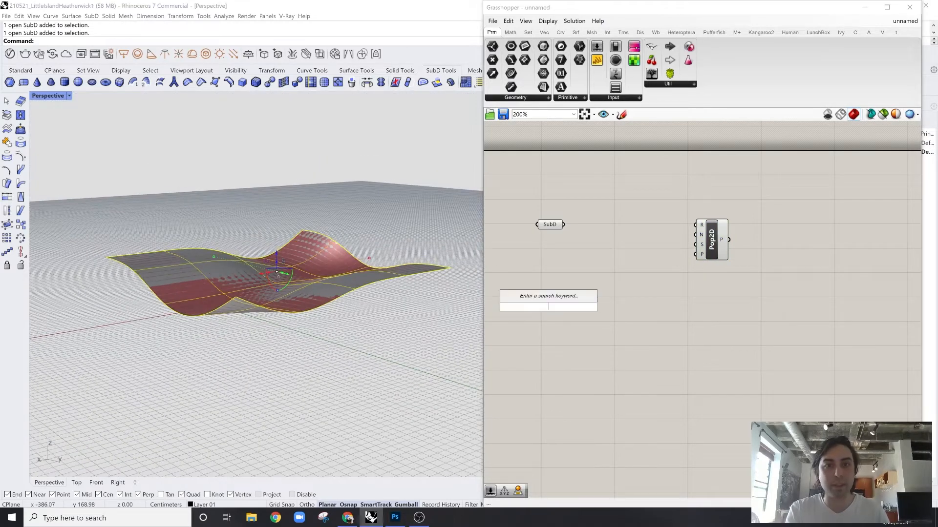
type("project")
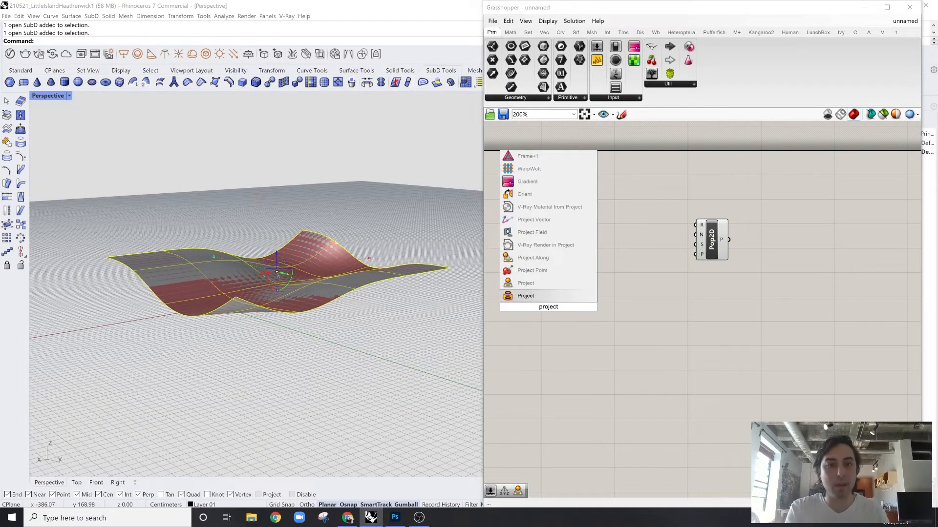
left_click(534, 284)
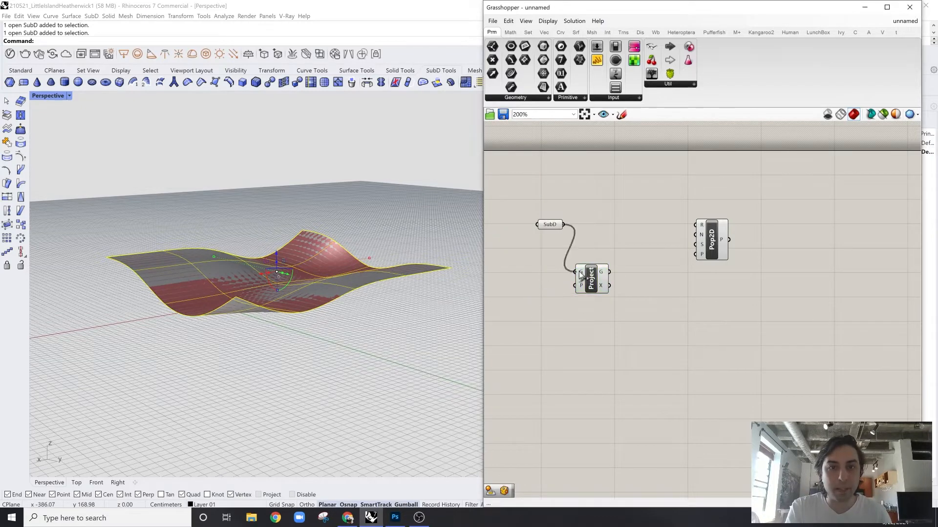
left_click_drag(579, 272, 580, 273)
left_click_drag(591, 278, 610, 248)
right_click_drag(388, 330, 364, 324)
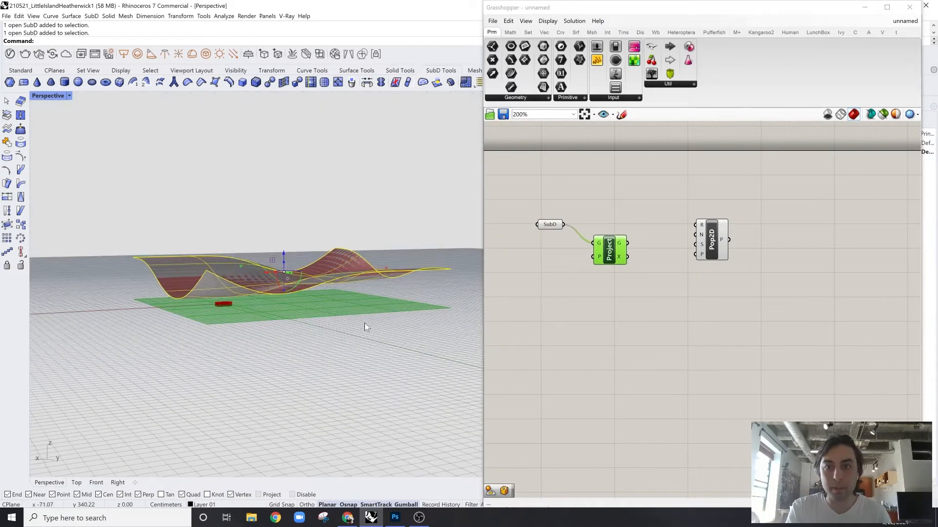
Place Project between the SubD parameter and Populate 2D, and connect its geometry output to the R input of Populate 2D
left_click_drag(602, 249, 621, 237)
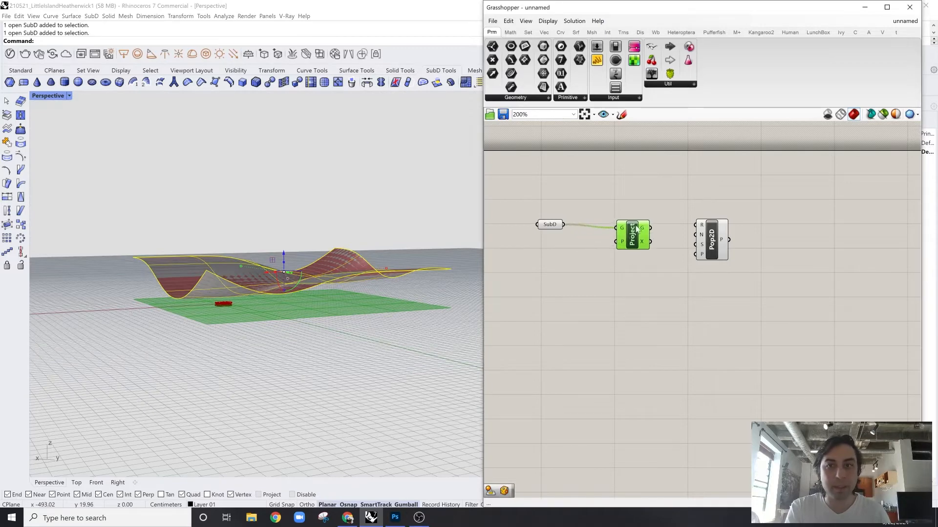
left_click(653, 236)
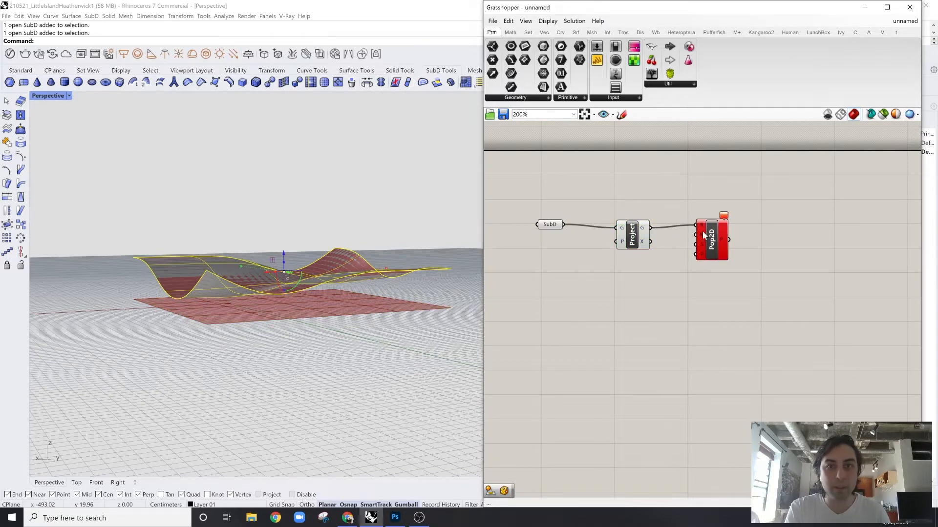
scroll(660, 236, "up", 2)
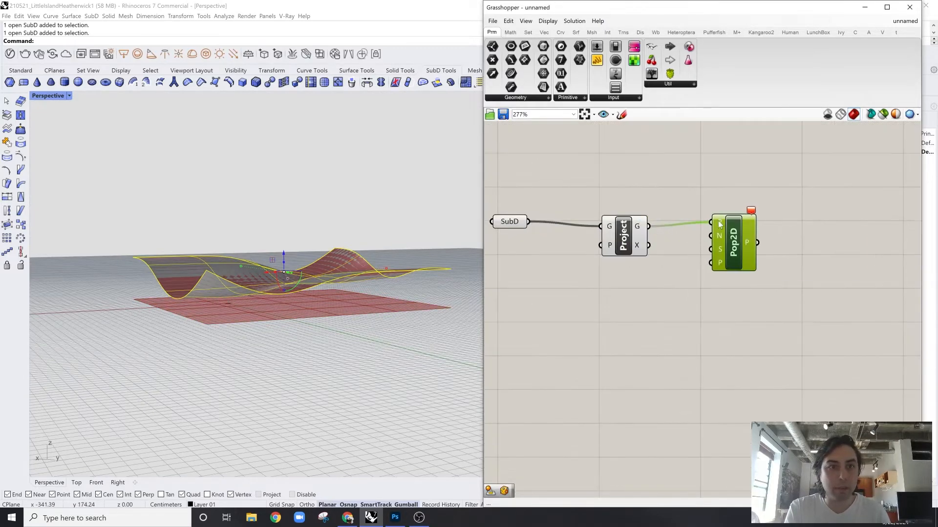
Add a Bounding Box component and connect Project's geometry output to its content input
mouse_move(720, 225)
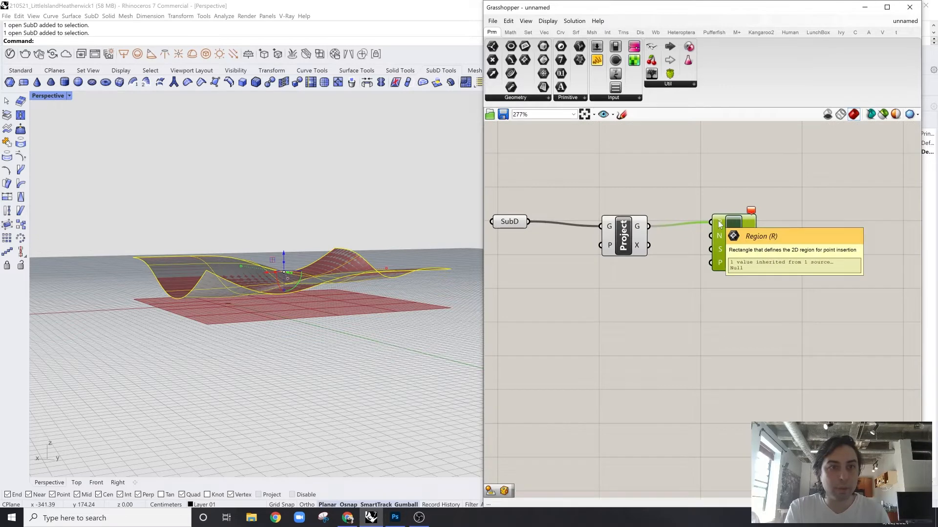
left_click(637, 230)
double_click(657, 194)
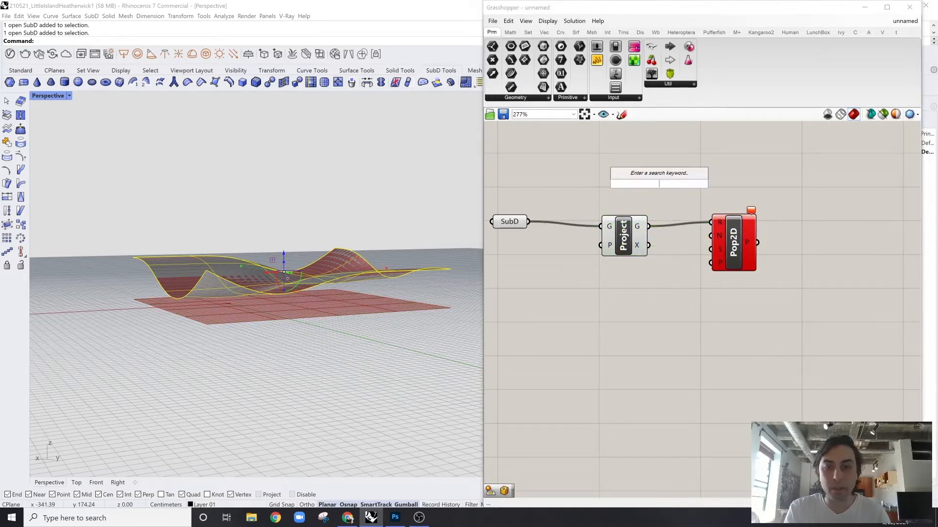
left_click(636, 238)
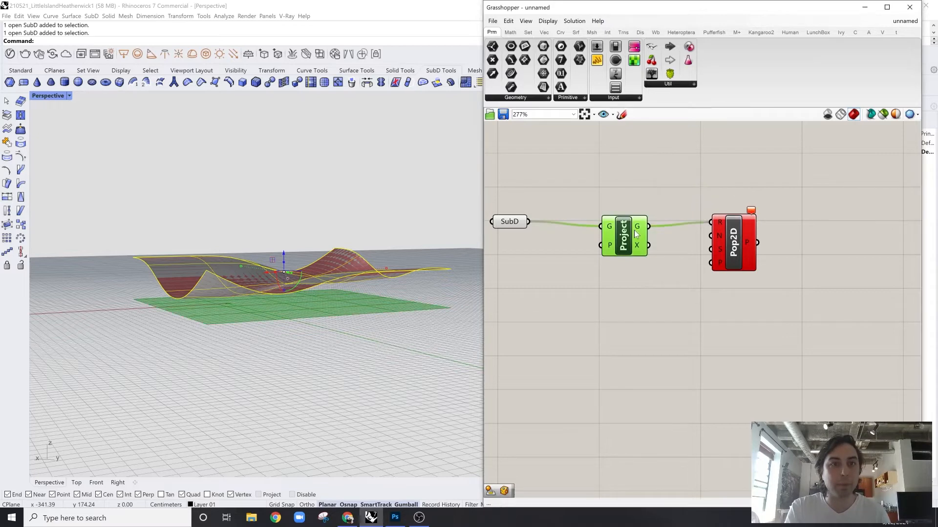
double_click(662, 177)
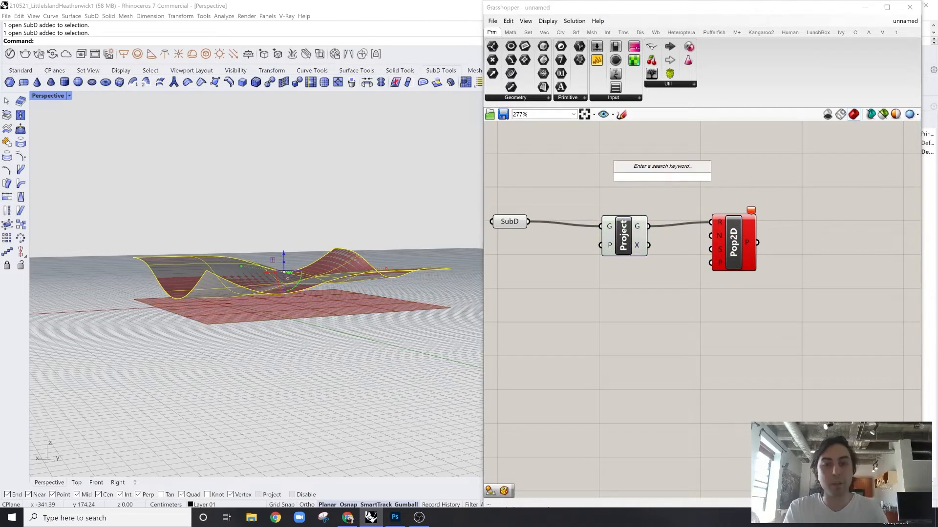
type("bb")
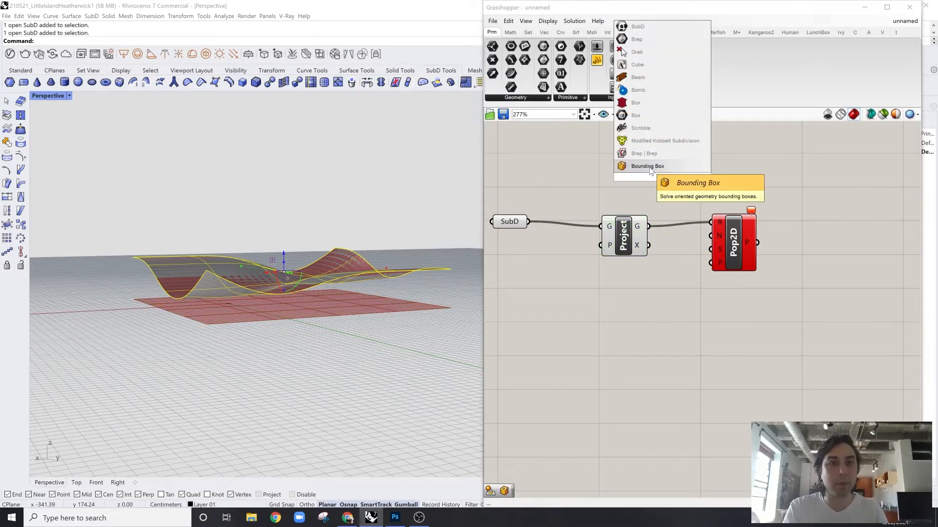
left_click(650, 168)
left_click_drag(649, 226, 640, 169)
Place Bounding Box between Project and Populate 2D, and connect its box output to the R input of Populate 2D
right_click_drag(675, 220, 601, 226)
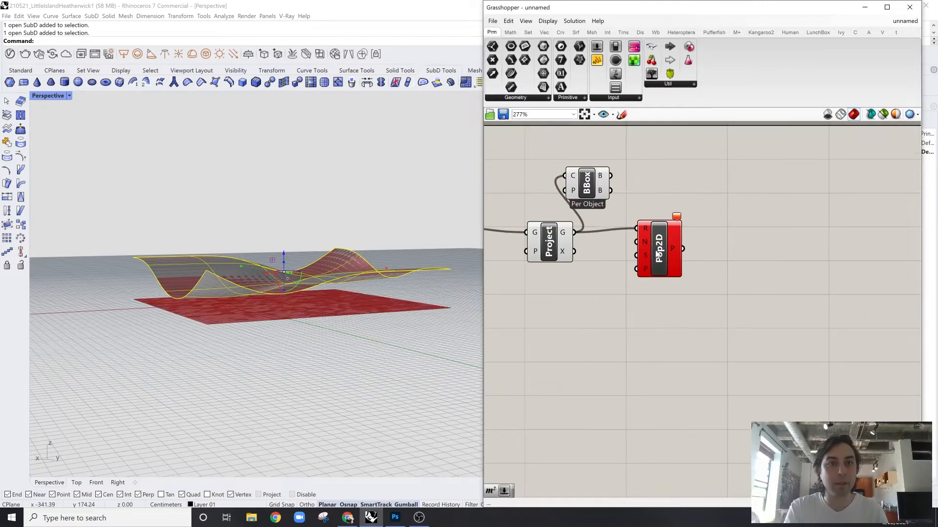
left_click_drag(656, 252, 730, 256)
left_click(595, 190)
left_click_drag(595, 191, 643, 237)
left_click_drag(719, 238, 736, 254)
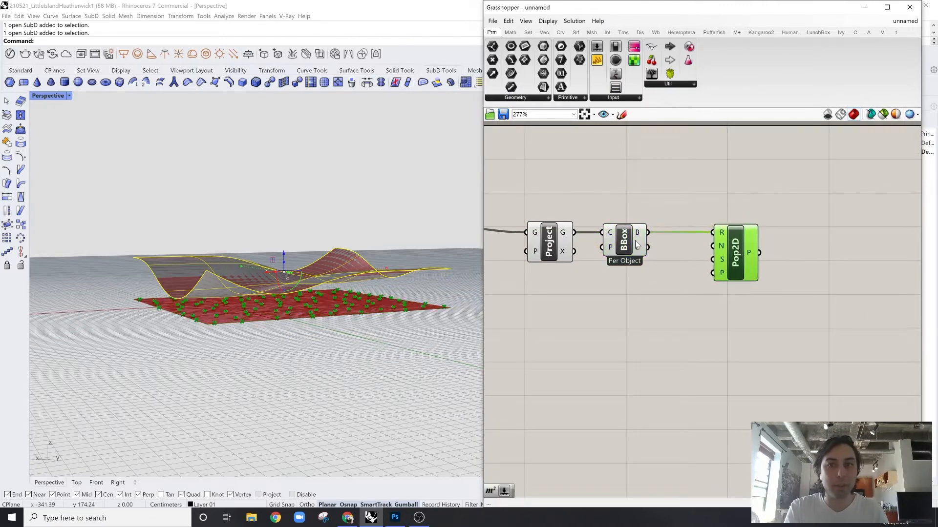
mouse_move(316, 264)
right_mouse_down()
mouse_move(374, 352)
mouse_move(408, 180)
mouse_move(400, 215)
right_mouse_up()
Add a Bifocals component to label all components and place it above the start of the definition
scroll(672, 205, "down", 3)
right_click_drag(672, 205, 805, 231)
left_click_drag(812, 214, 629, 305)
left_click(657, 168)
double_click(658, 168)
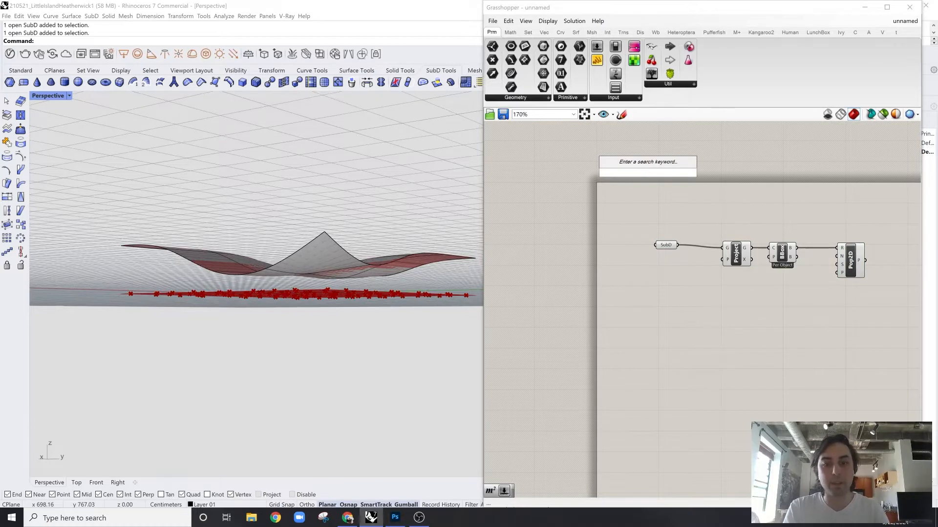
type("bifocals")
key("Return")
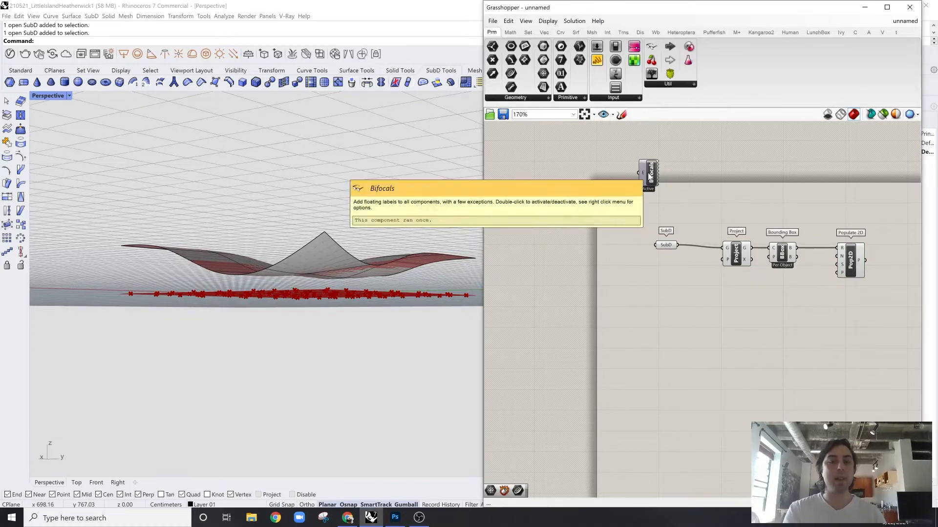
scroll(648, 175, "up", 3)
left_click_drag(641, 172, 590, 156)
scroll(787, 221, "down", 2)
right_click_drag(788, 221, 647, 193)
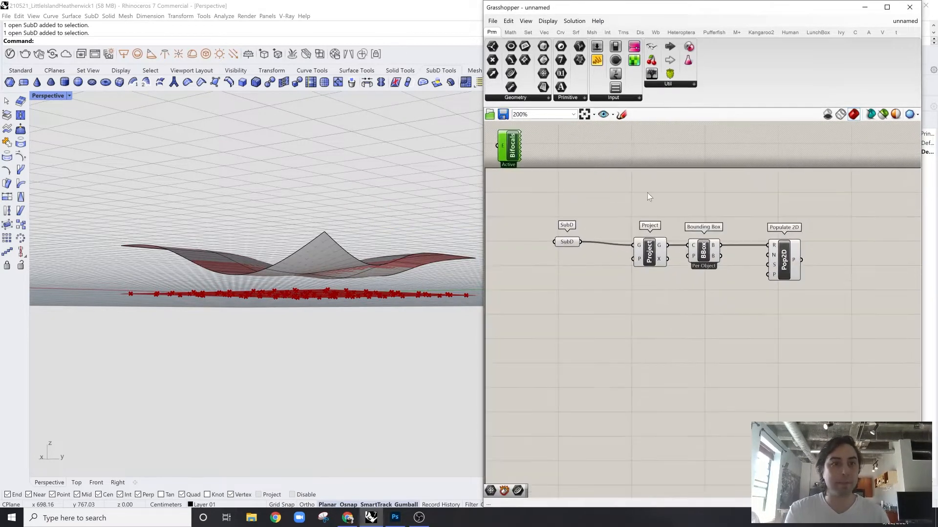
Align the SubD parameter with Project's geometry input so the connecting wire runs straight
scroll(627, 222, "up", 1)
left_click_drag(558, 246, 556, 249)
left_click(637, 213)
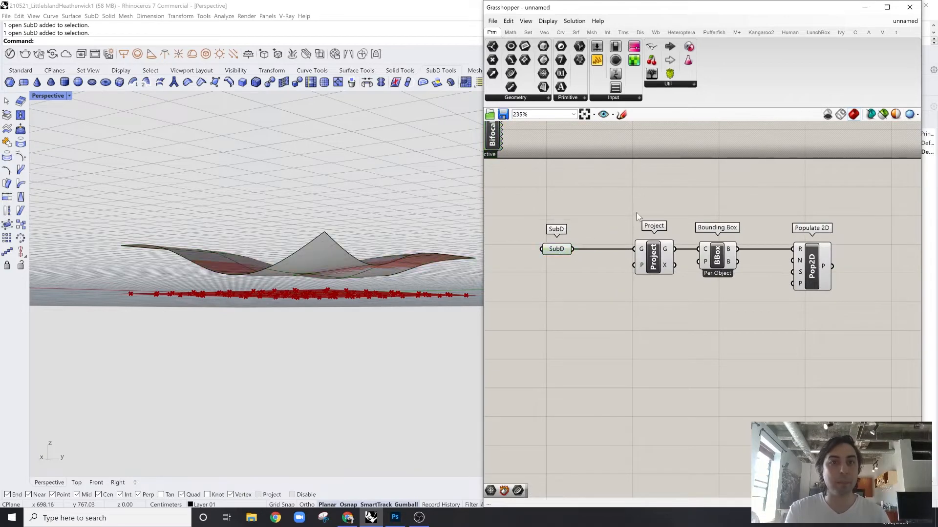
scroll(637, 212, "down", 1)
right_click_drag(637, 213, 663, 232)
scroll(502, 169, "up", 2)
right_click_drag(766, 242, 736, 231)
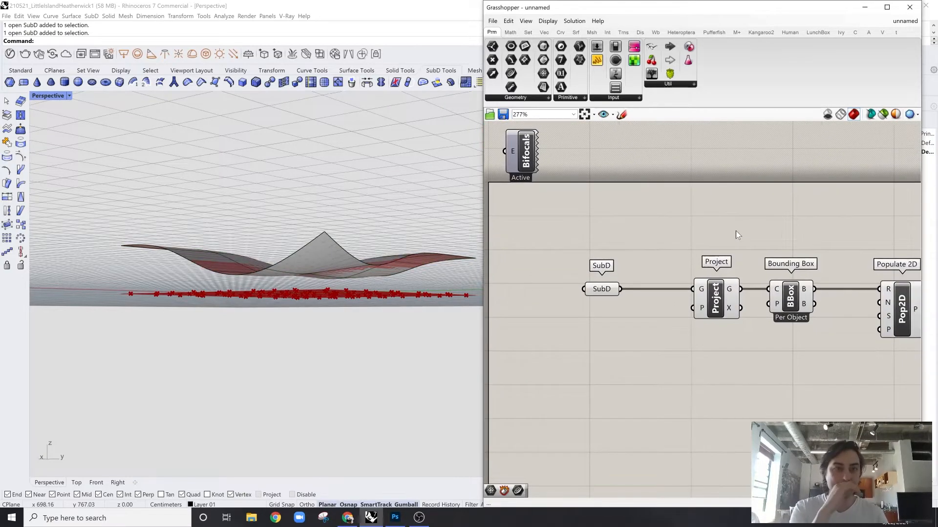
right_click_drag(351, 288, 342, 317)
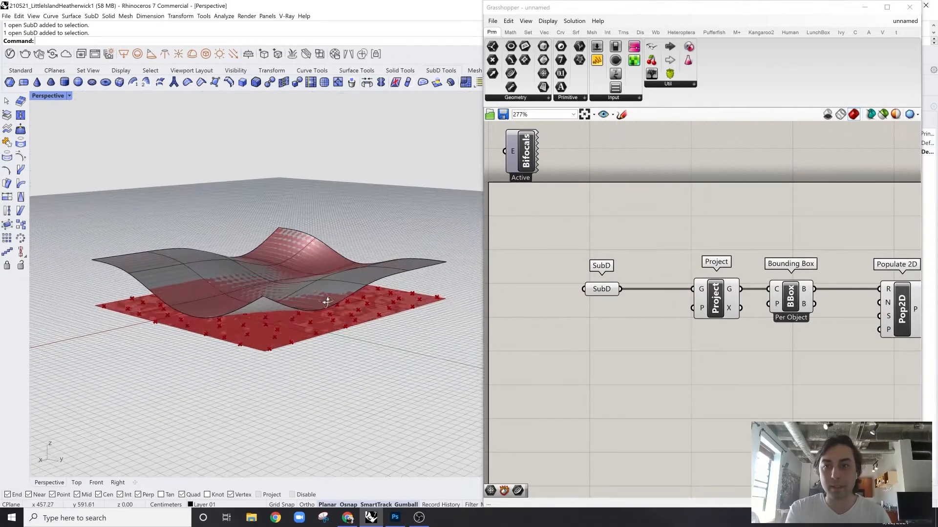
right_click_drag(779, 299, 766, 293)
scroll(765, 293, "down", 1)
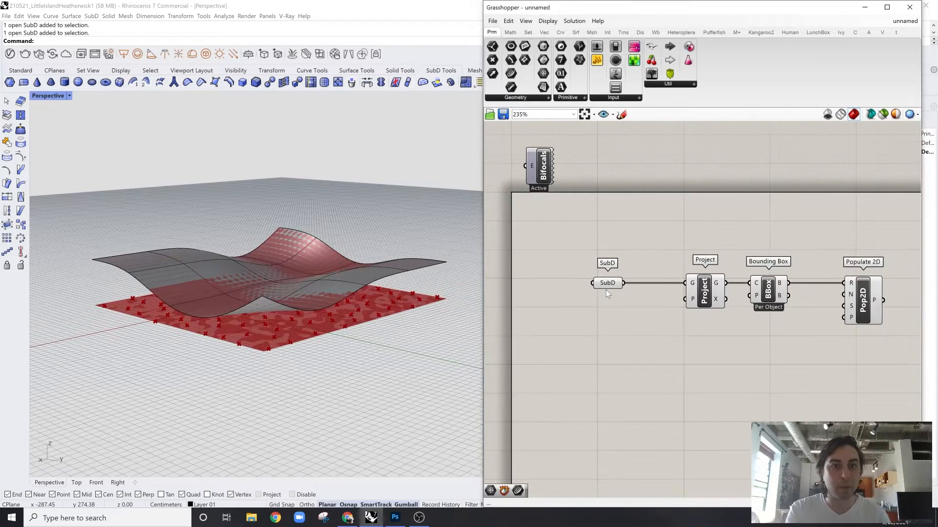
Move the SubD parameter farther away from Project and put it in its own group
left_click(565, 282)
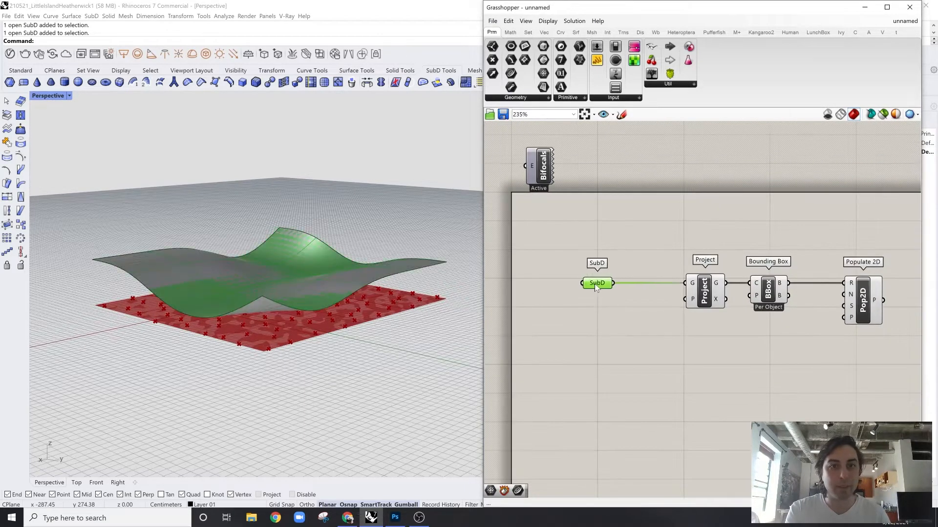
middle_click(579, 254)
left_click(578, 211)
left_click(651, 197)
Inspect the viewport previews of Project, Bounding Box and Populate 2D one after another
right_click_drag(381, 289, 361, 277)
scroll(361, 276, "up", 3)
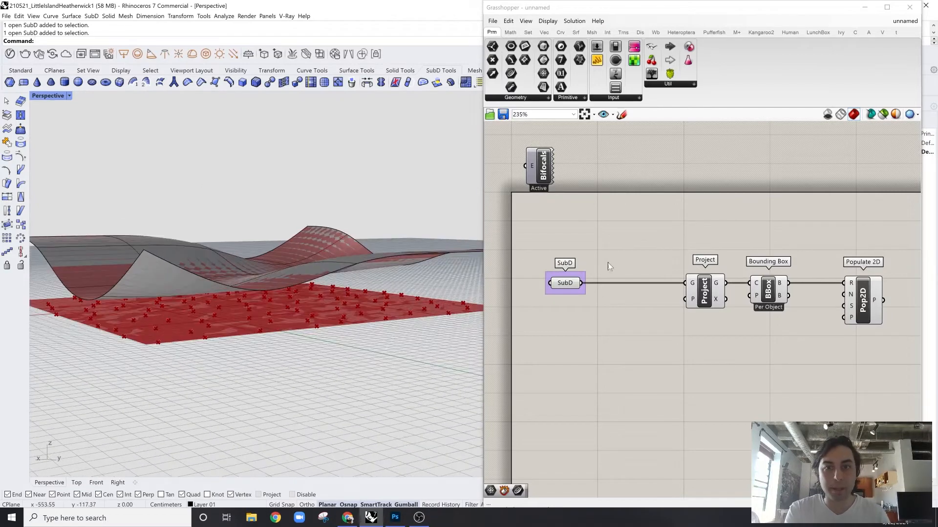
left_click(703, 299)
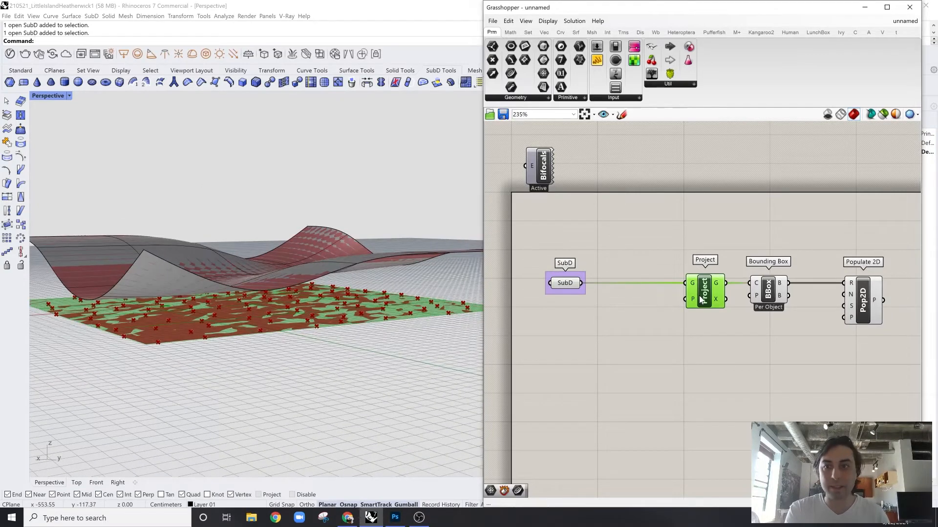
left_click(775, 292)
right_click_drag(386, 338, 318, 332)
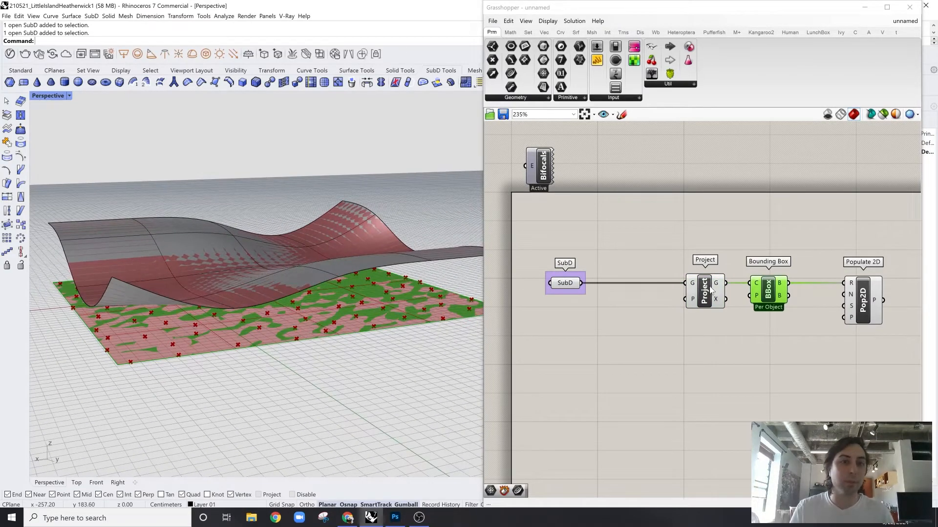
right_click_drag(803, 253, 780, 249)
left_click(805, 230)
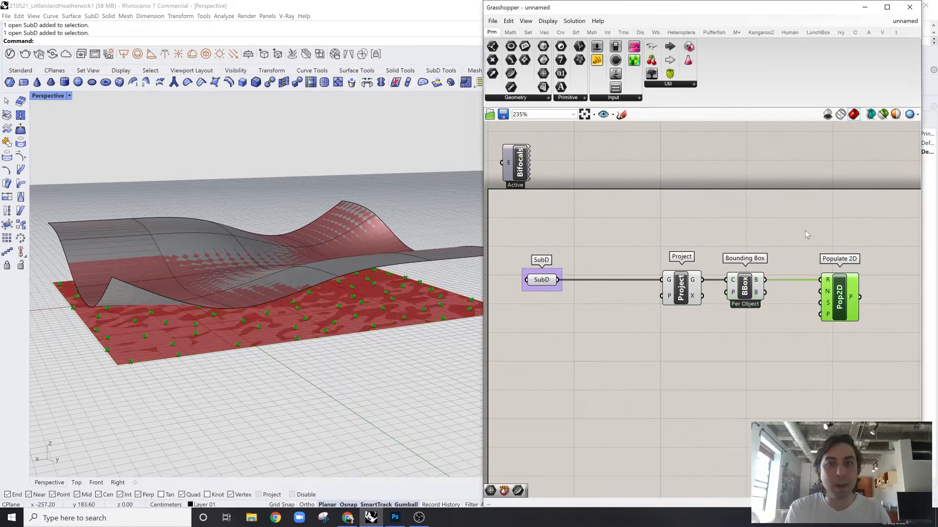
Move Bounding Box and Project closer to Populate 2D, leaving more room after the SubD parameter
left_click_drag(783, 218, 664, 305)
left_click(807, 278)
left_click_drag(749, 290, 780, 291)
left_click_drag(694, 292, 732, 292)
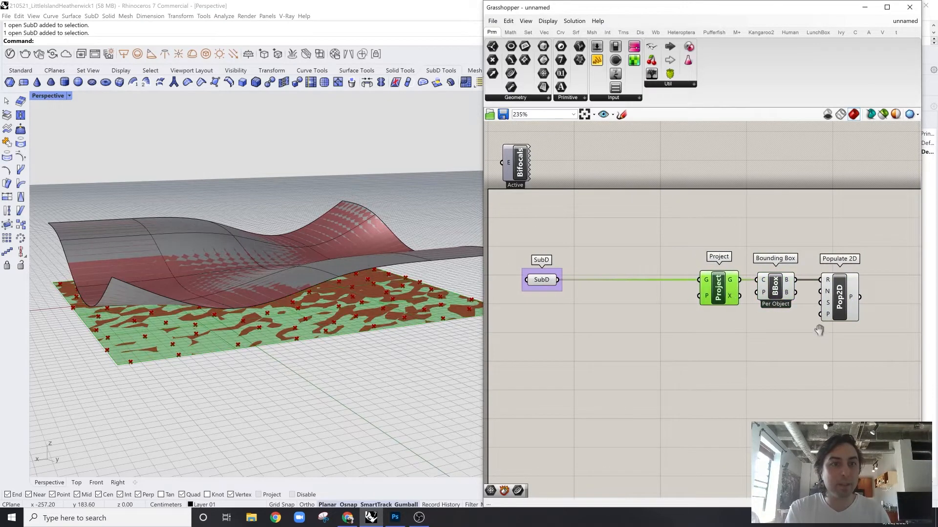
right_click_drag(817, 329, 782, 316)
Add a number slider of 80, connect it to the N input of Populate 2D and place it beneath Bounding Box
double_click(772, 341)
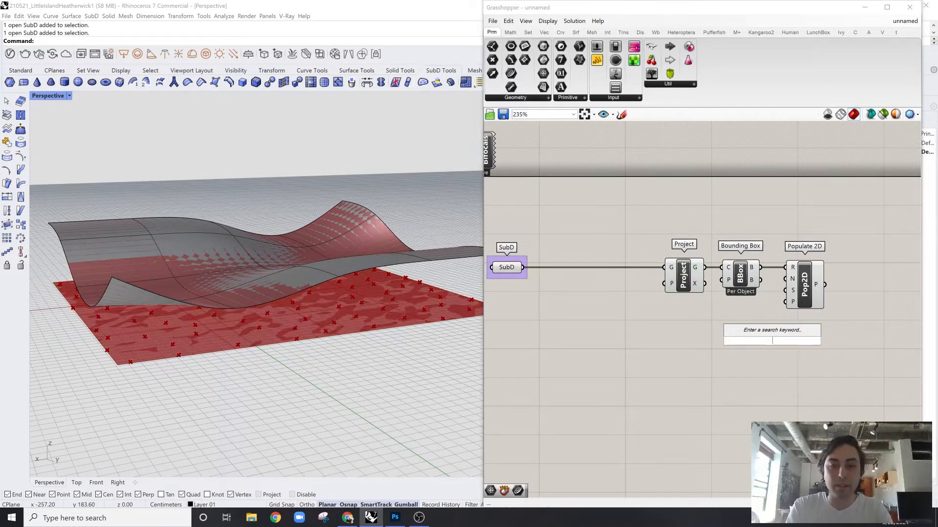
type("80")
key("Return")
scroll(776, 338, "up", 3)
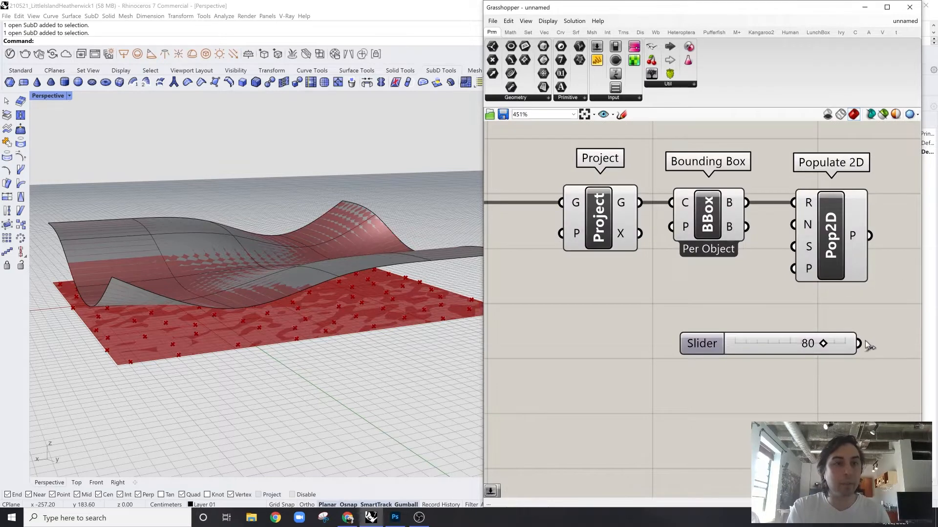
left_click_drag(861, 344, 794, 224)
left_click_drag(772, 336, 659, 276)
Set the Count slider to 57 and examine the distribution of the populated points
left_click(826, 236)
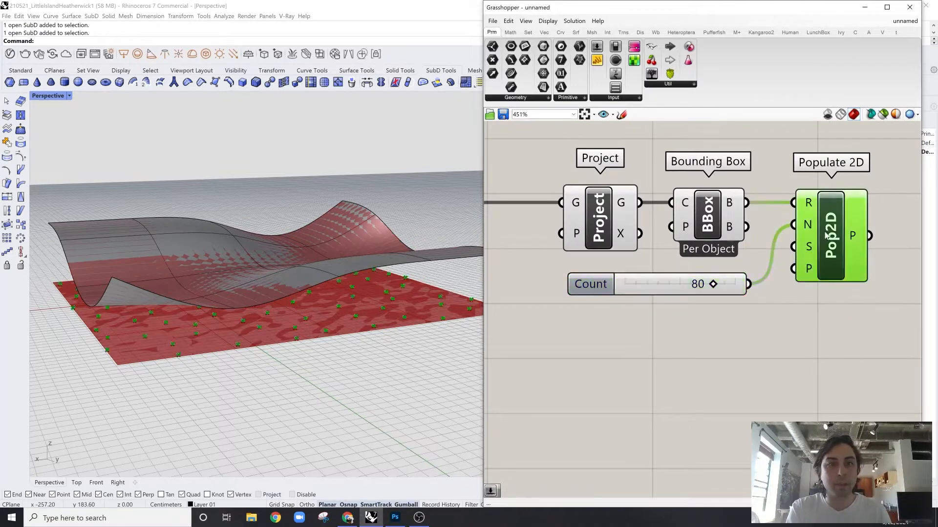
left_click_drag(718, 286, 688, 285)
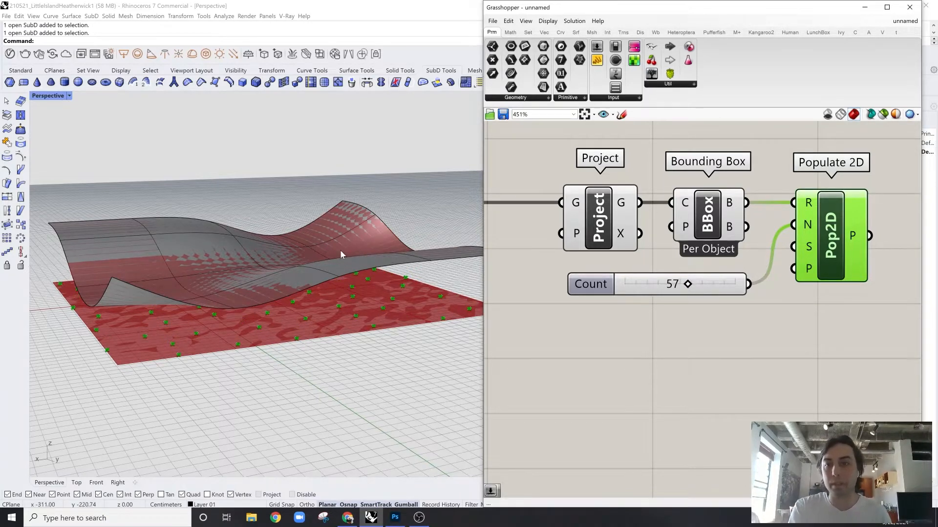
right_click_drag(340, 250, 376, 266)
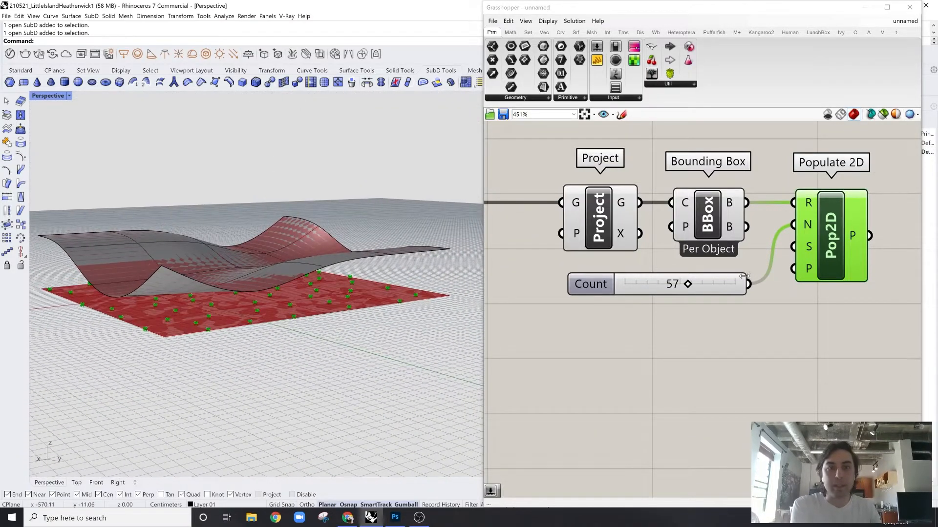
scroll(681, 357, "down", 2)
right_click_drag(798, 251, 765, 266)
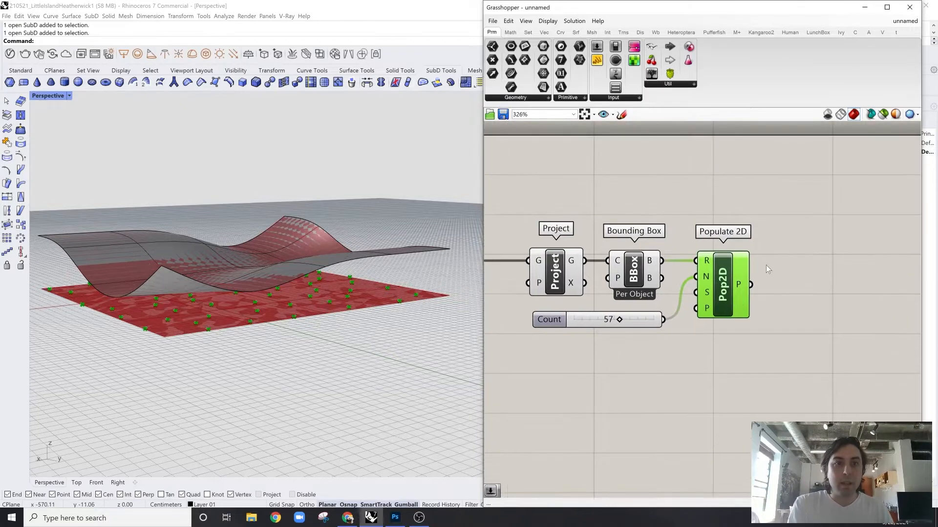
left_click(785, 275)
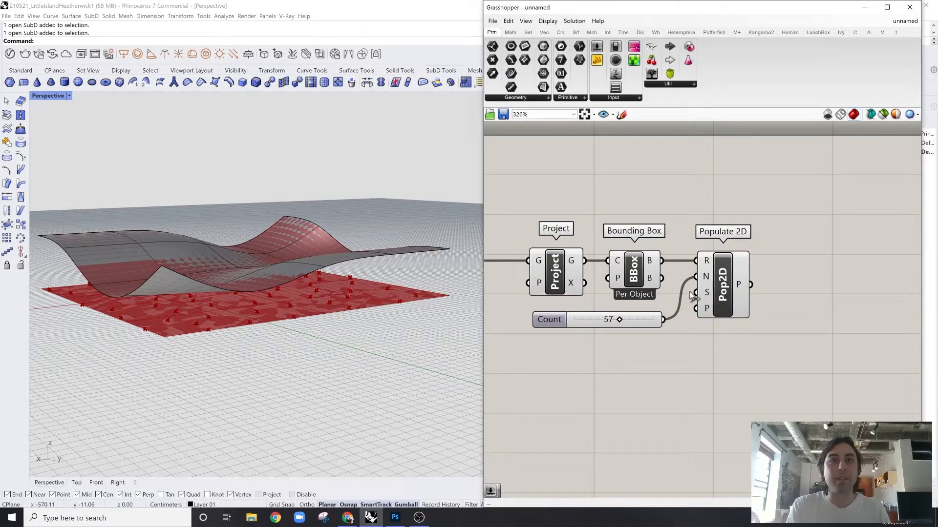
left_click(717, 292)
Add a Voronoi component after Populate 2D, connect the points to its P input and inspect the cells
right_click_drag(814, 286, 706, 300)
double_click(731, 280)
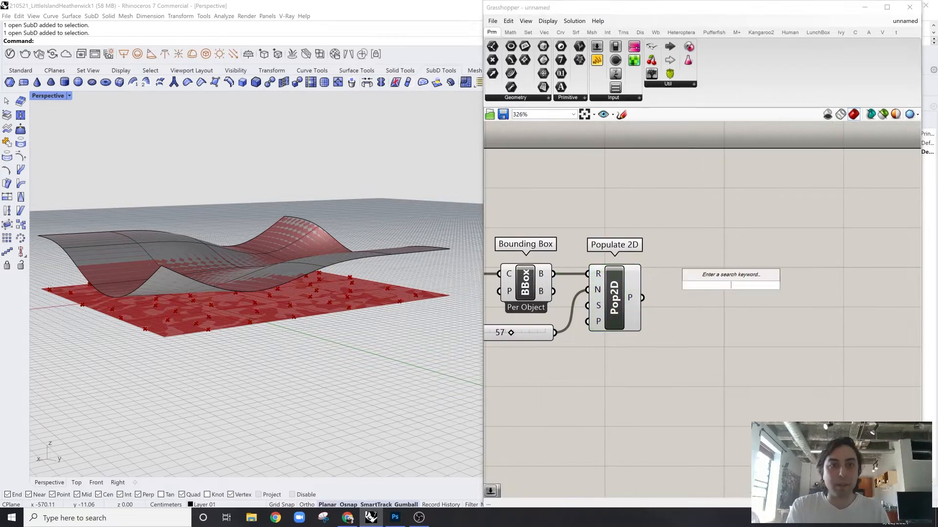
type("voro")
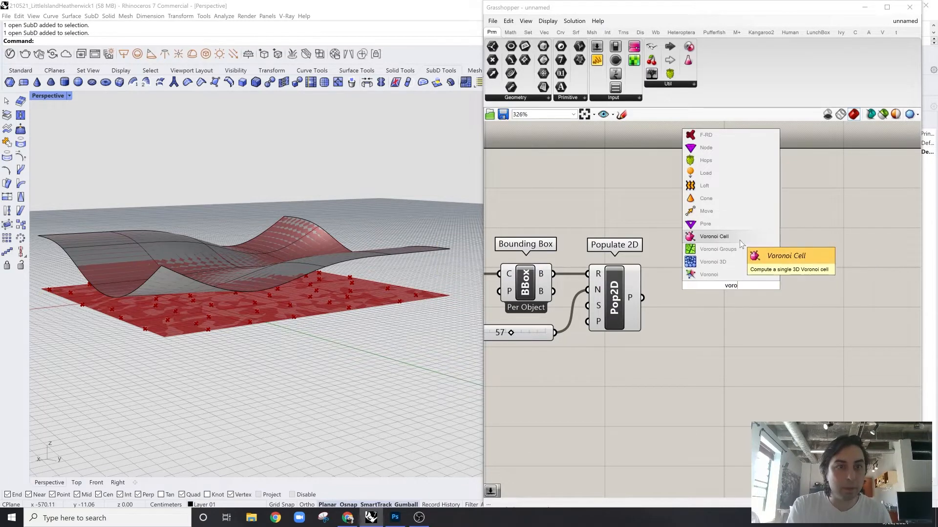
left_click(737, 273)
left_click_drag(698, 264, 701, 263)
left_click_drag(728, 280, 745, 289)
right_click_drag(373, 282, 361, 298)
right_click_drag(817, 293, 725, 297)
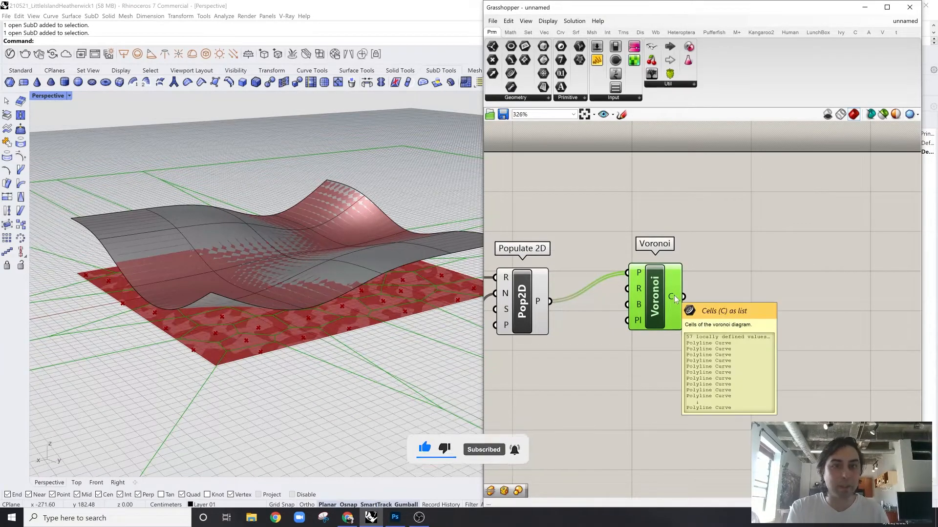
Add the curve-onto-Brep Project component after Voronoi and connect the Voronoi cells to its curve input
double_click(761, 283)
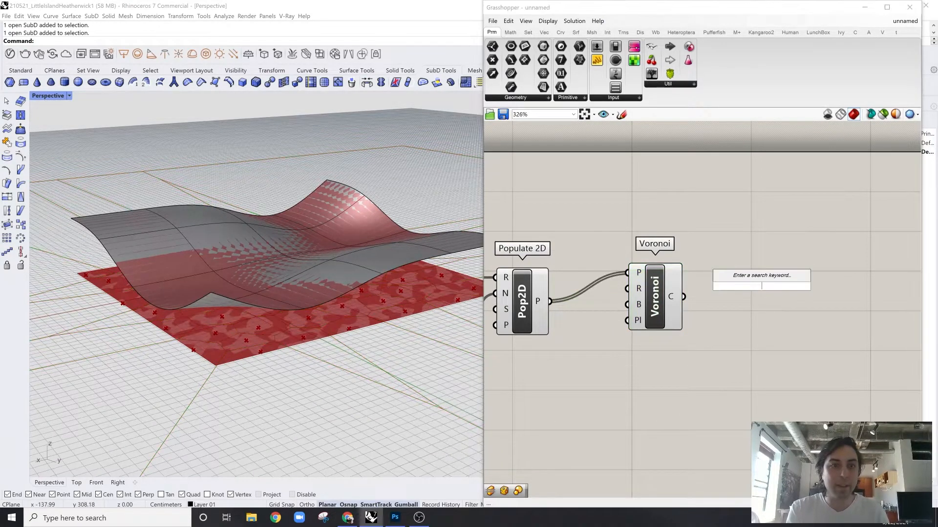
type("project")
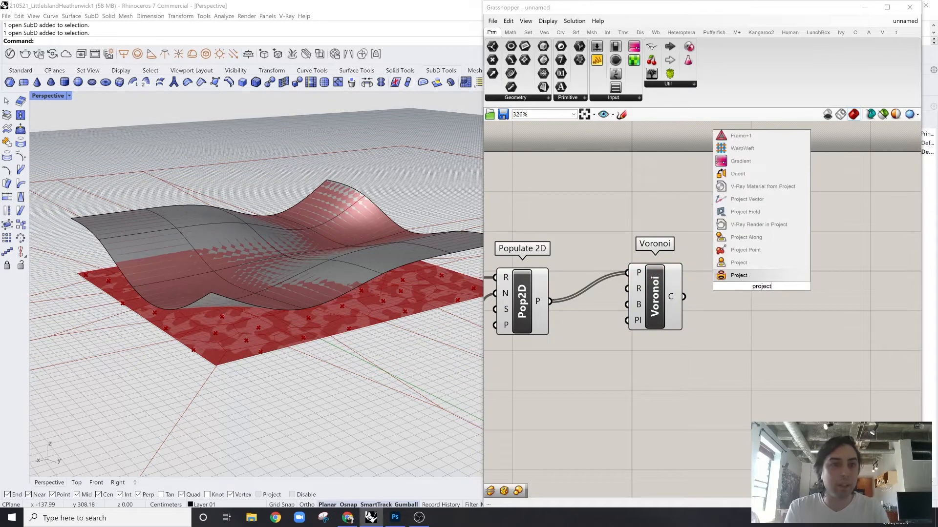
left_click(734, 276)
scroll(729, 274, "down", 1)
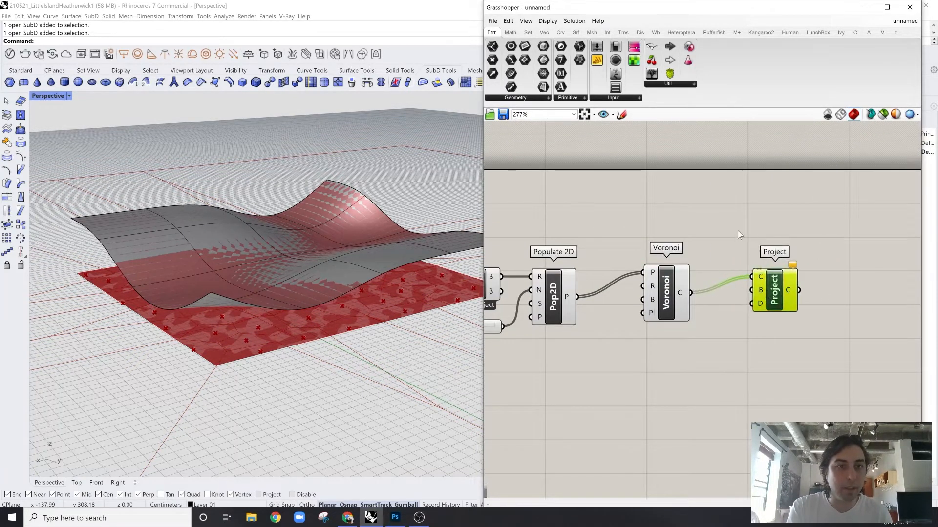
Add a Brep parameter above the SubD-to-Project wire and connect the SubD to it
scroll(770, 242, "down", 3)
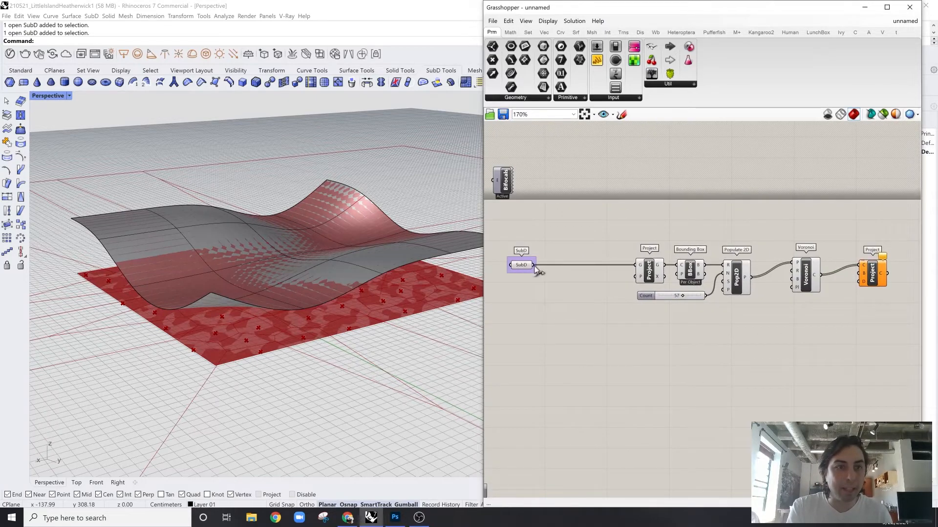
double_click(589, 233)
type("brep")
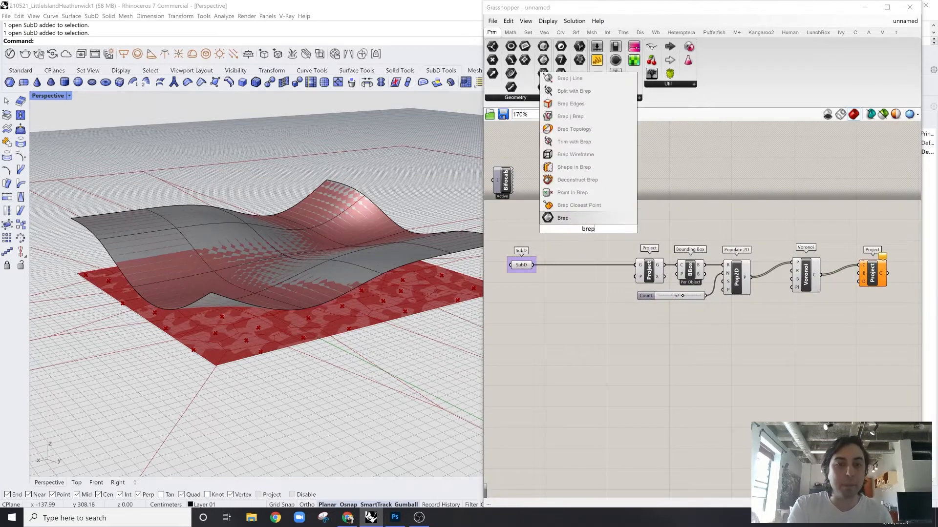
key("Return")
scroll(536, 266, "up", 2)
left_click_drag(590, 228, 592, 224)
left_click(603, 222)
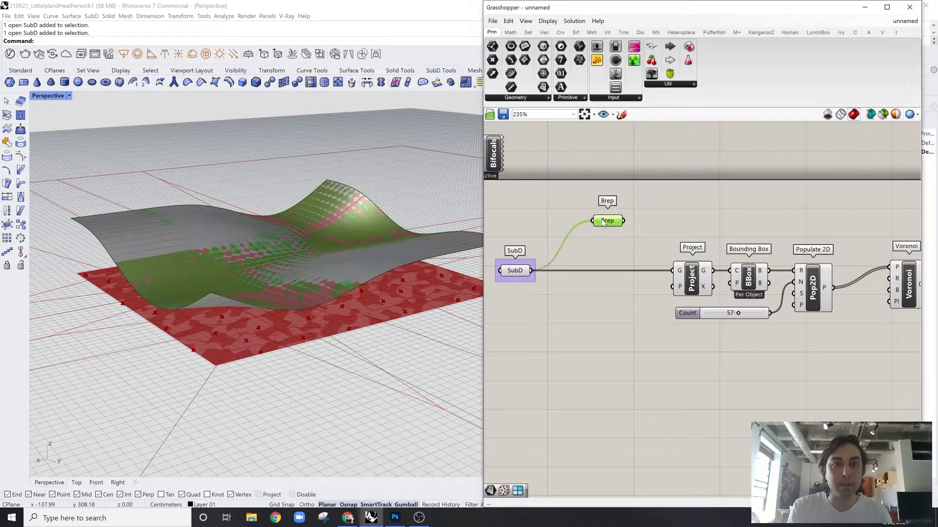
left_click(603, 182)
Try feeding the SubD into a new Surface parameter above Brep, and delete that Surface parameter
scroll(603, 184, "up", 1)
right_click_drag(593, 193, 617, 213)
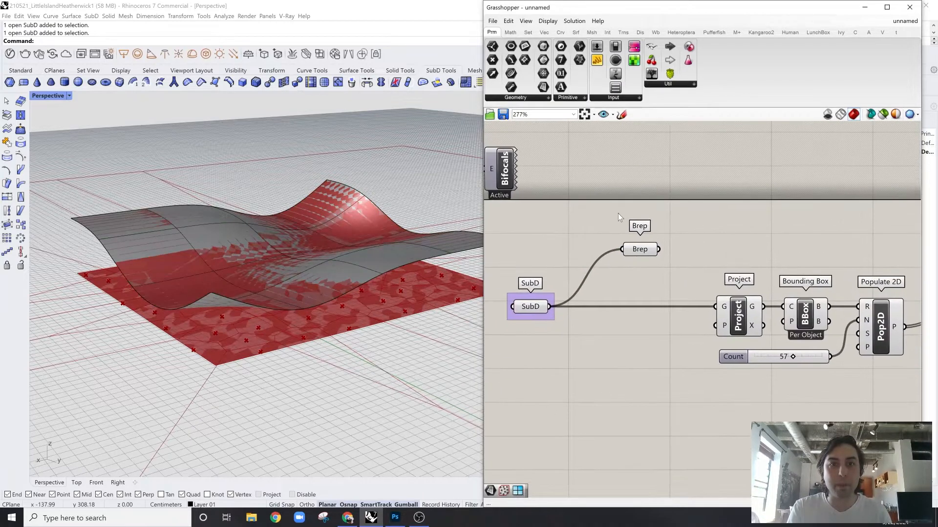
double_click(618, 213)
type("surface")
left_click(604, 193)
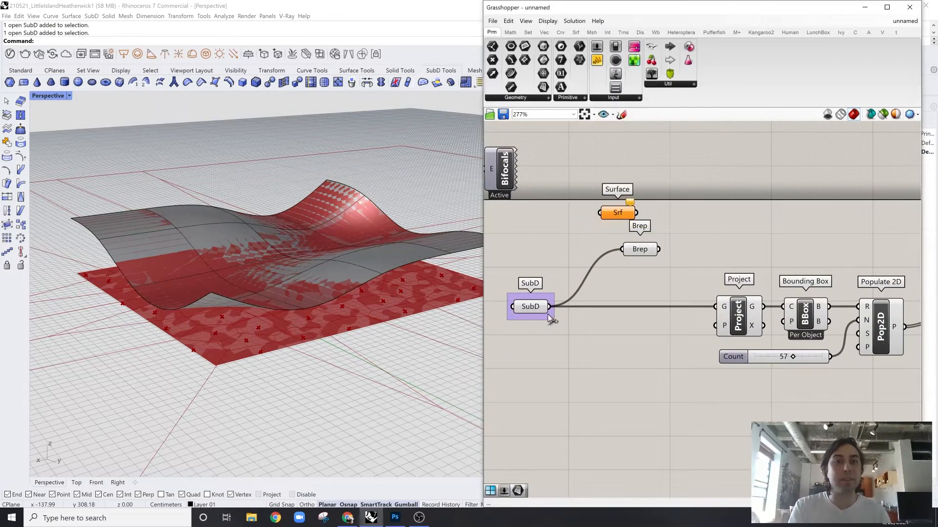
left_click_drag(602, 219, 628, 209)
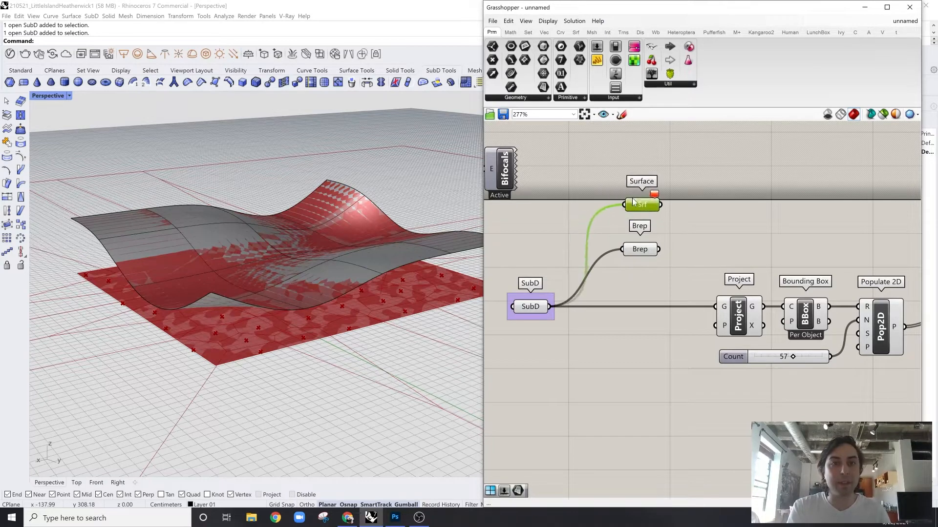
key("Delete")
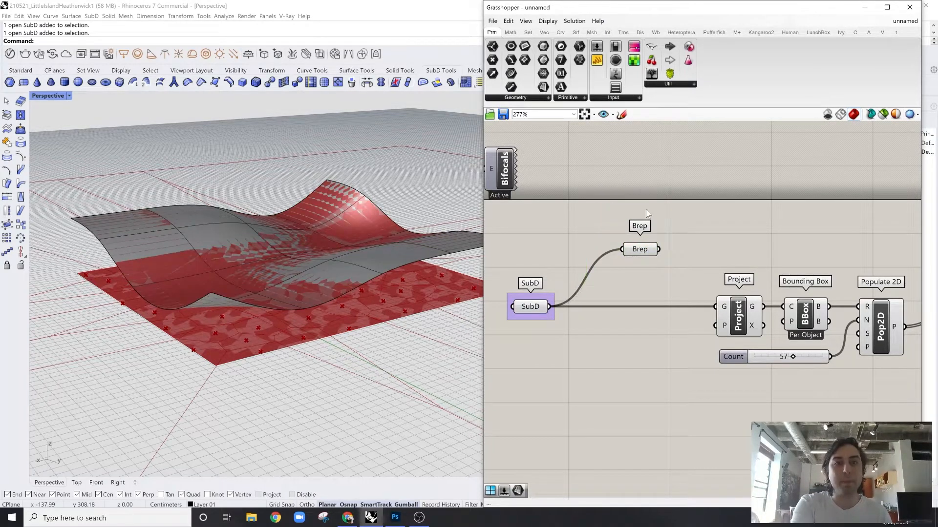
left_click(312, 235)
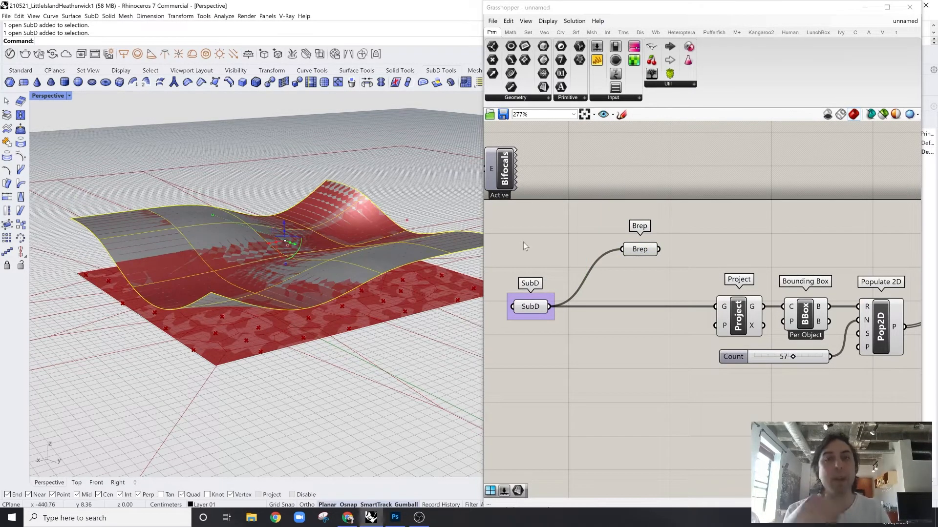
left_click(607, 239)
left_click(439, 181)
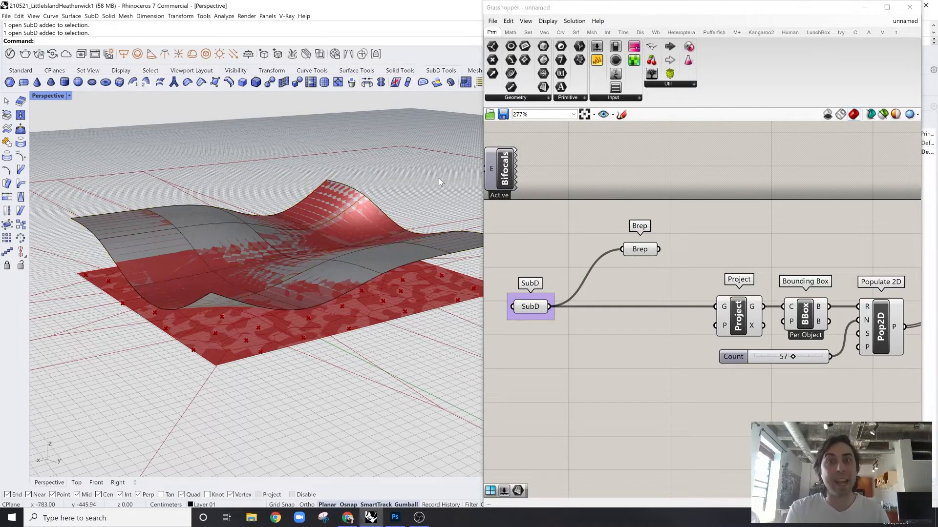
left_click(359, 240)
left_click(634, 197)
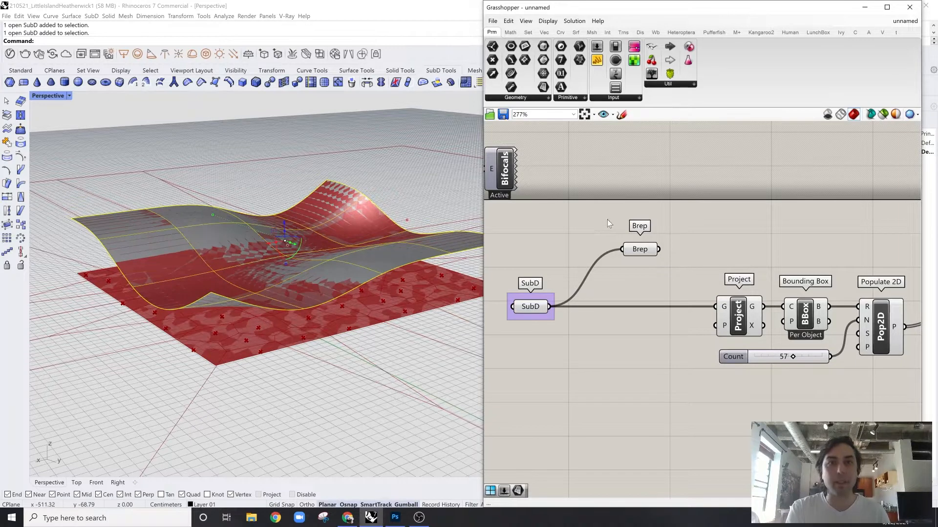
left_click(641, 250)
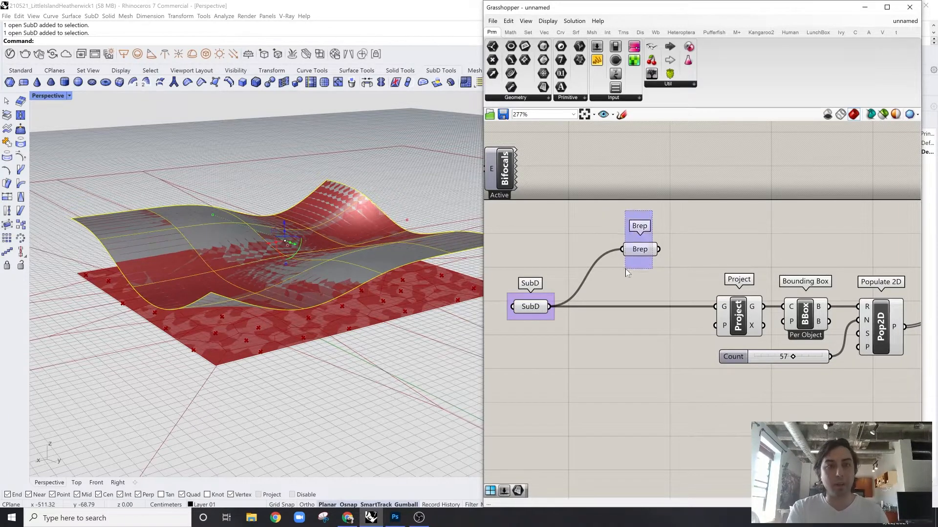
left_click(703, 243)
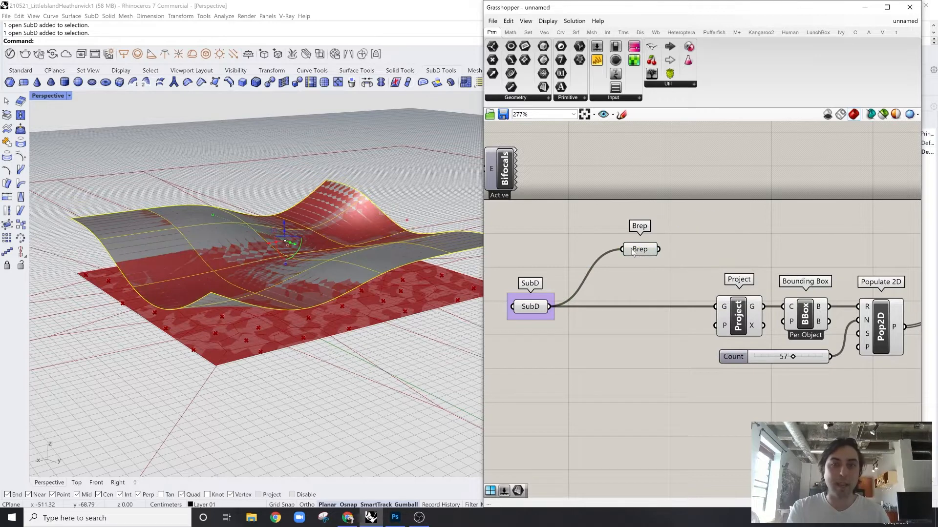
left_click(467, 215)
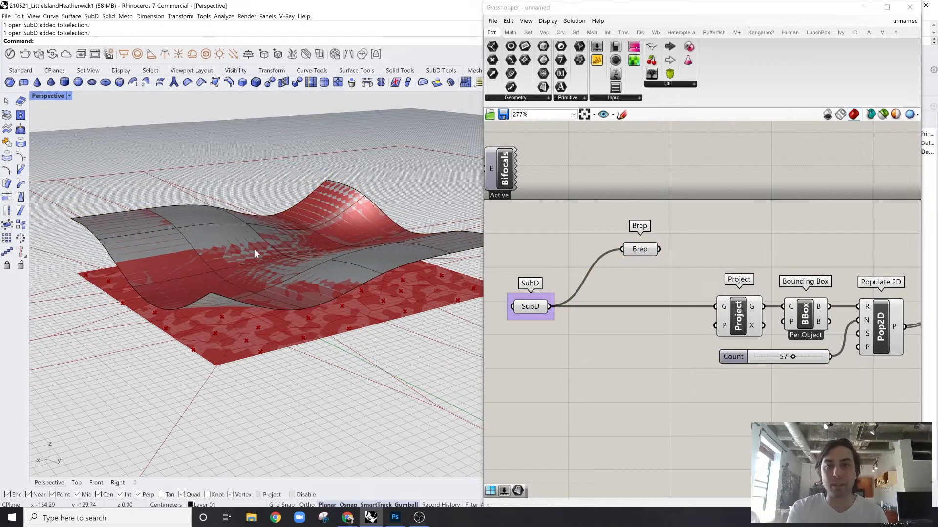
Connect the SubD to the B input of the Project component after Voronoi and inspect the projected cells on the surface
scroll(320, 278, "down", 2)
right_click_drag(806, 283, 719, 278)
scroll(718, 279, "down", 2)
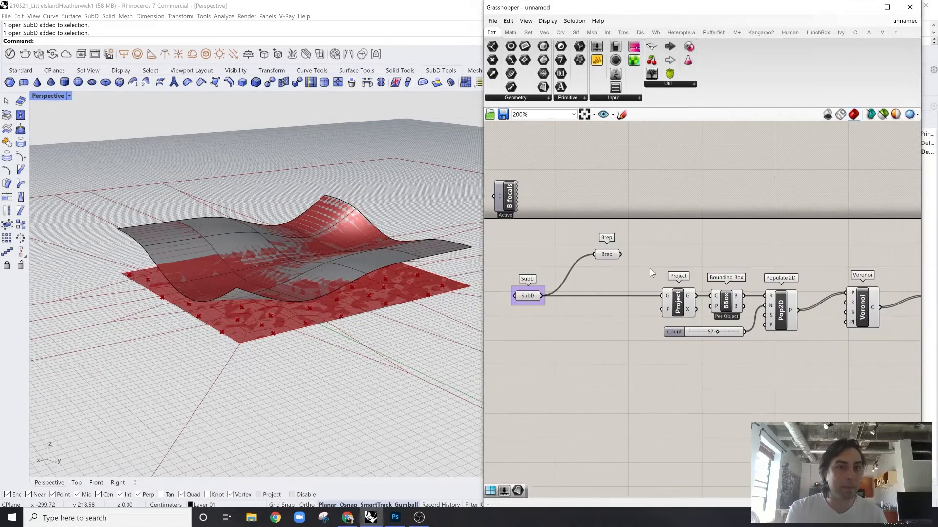
right_click_drag(806, 266, 735, 261)
right_click_drag(488, 278, 519, 272)
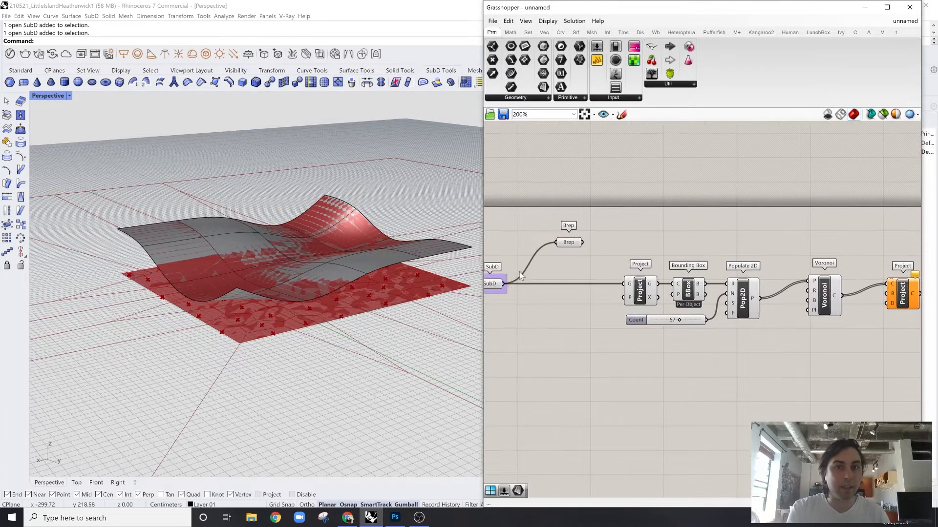
left_click_drag(506, 287, 883, 301)
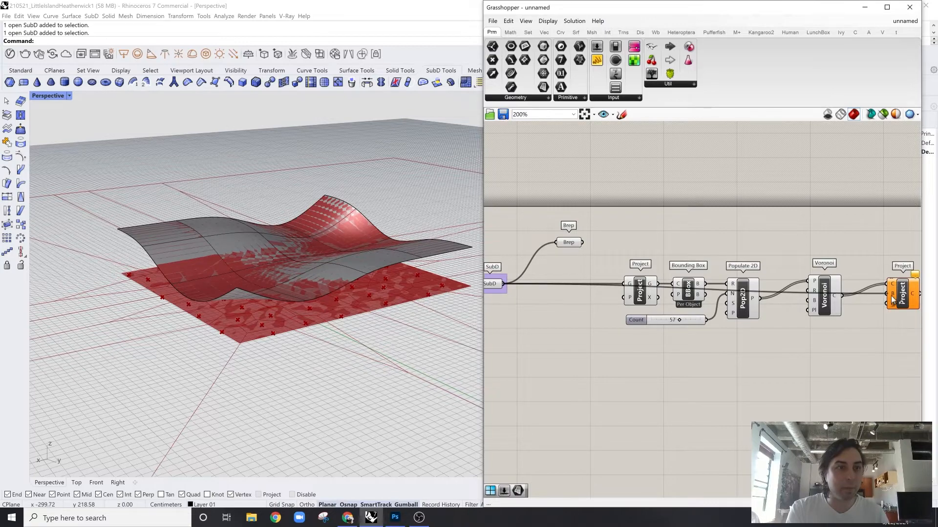
left_click(900, 297)
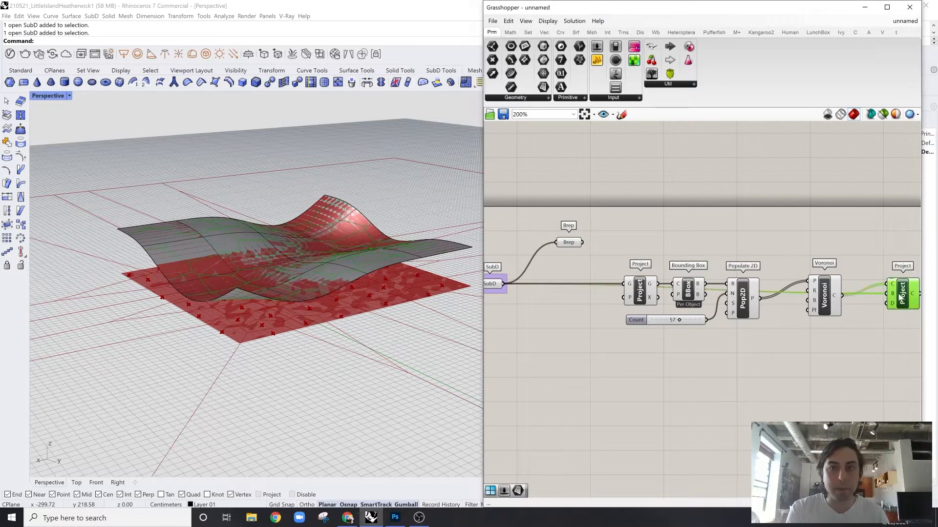
right_click_drag(325, 259, 245, 200)
scroll(245, 200, "up", 5)
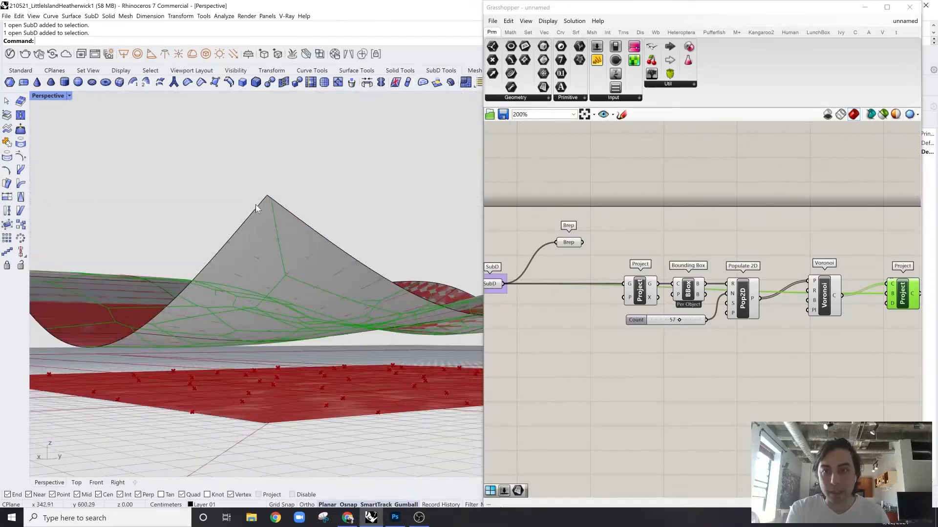
scroll(256, 205, "down", 4)
mouse_move(389, 202)
right_mouse_down()
mouse_move(396, 254)
mouse_move(379, 205)
mouse_move(367, 242)
mouse_move(369, 208)
mouse_move(386, 211)
right_mouse_up()
scroll(781, 254, "down", 2)
Turn off the preview of all components from SubD through Voronoi, leaving only the final Project displayed
left_click_drag(830, 238, 523, 364)
middle_click(707, 220)
left_click(738, 188)
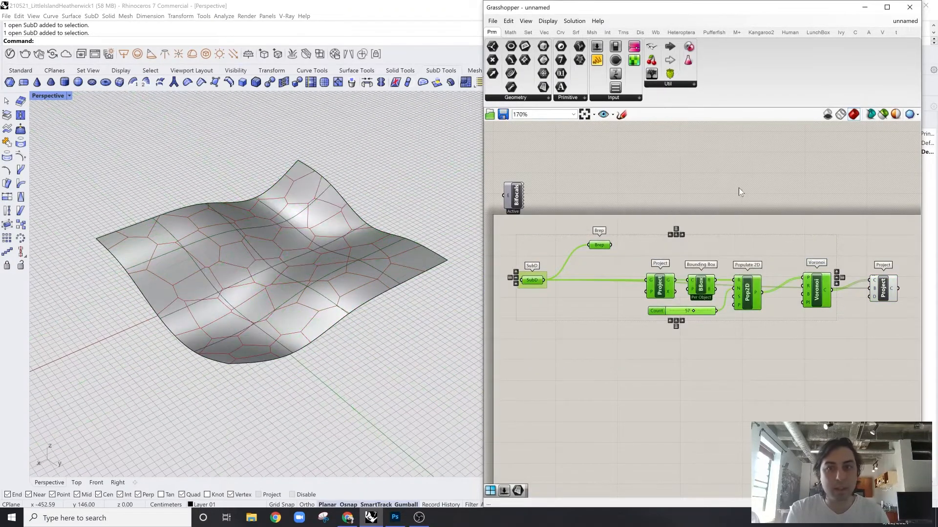
left_click(739, 188)
Examine the projected Voronoi cells on the surface up close, from above and along its edges
right_click_drag(389, 248, 367, 266)
right_click_drag(344, 310, 361, 273)
right_click_drag(405, 241, 341, 353)
left_click(887, 292)
scroll(406, 266, "down", 8)
scroll(385, 288, "up", 6)
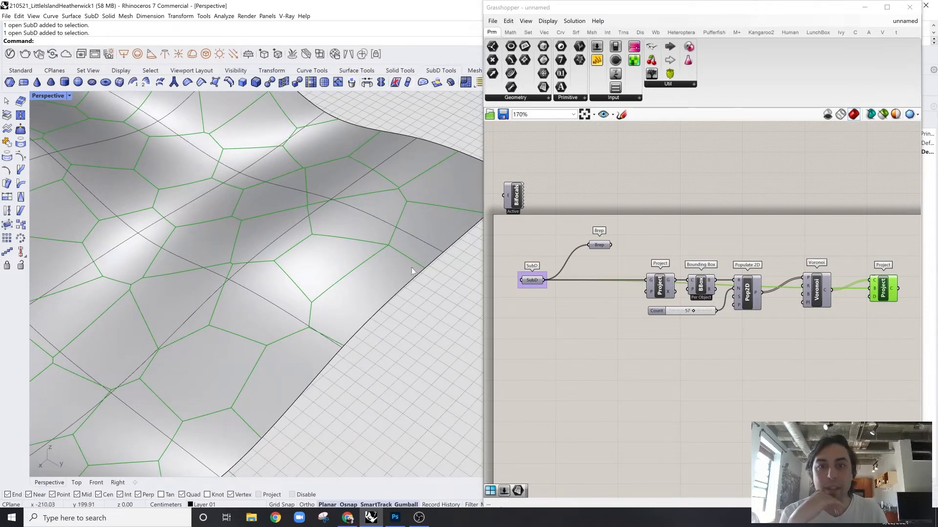
right_click_drag(348, 324, 271, 260)
scroll(314, 278, "up", 3)
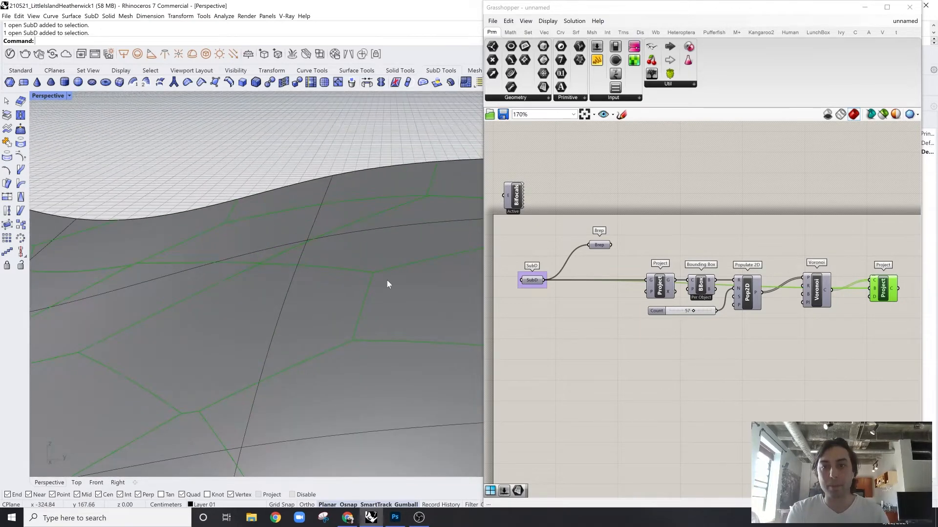
scroll(376, 269, "down", 3)
Add a Discontinuity component after the final Project and connect the projected curves to its C input
right_click_drag(860, 318, 758, 334)
left_click(833, 292)
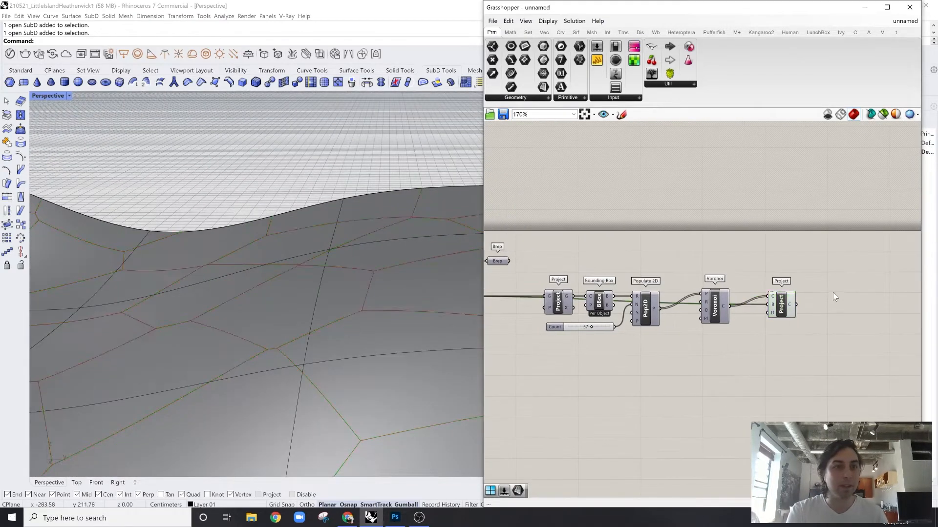
double_click(834, 292)
type("dis")
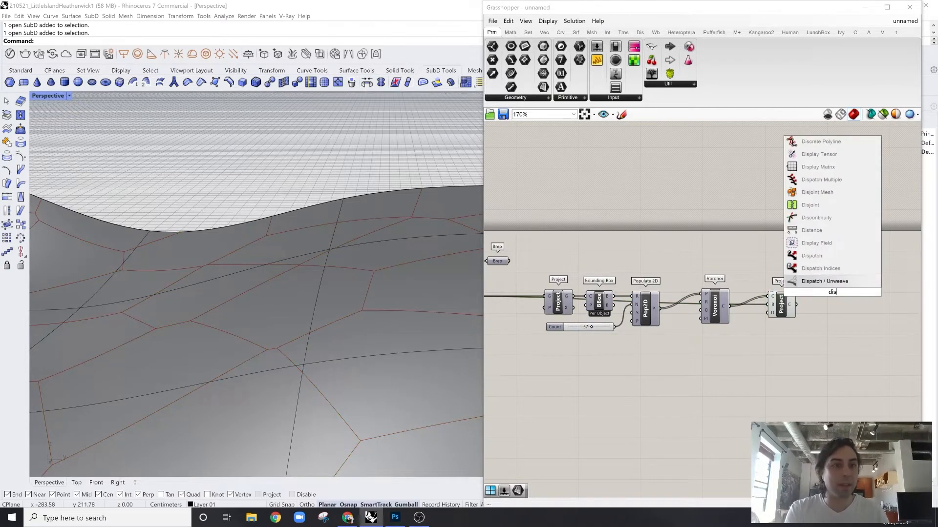
left_click(837, 219)
left_click_drag(796, 304, 857, 312)
right_click_drag(313, 296, 323, 315)
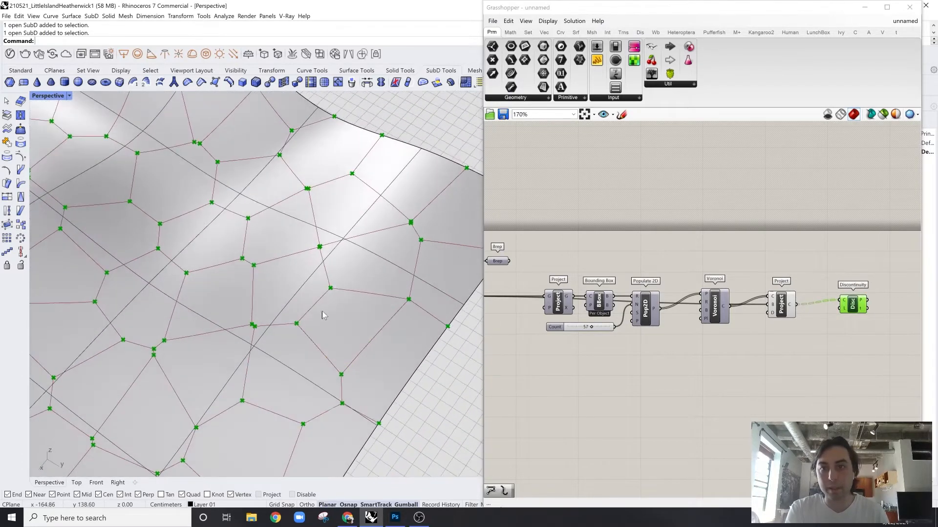
Check the data structure of the final Project component's curve output and move Discontinuity slightly upward
scroll(782, 303, "up", 4)
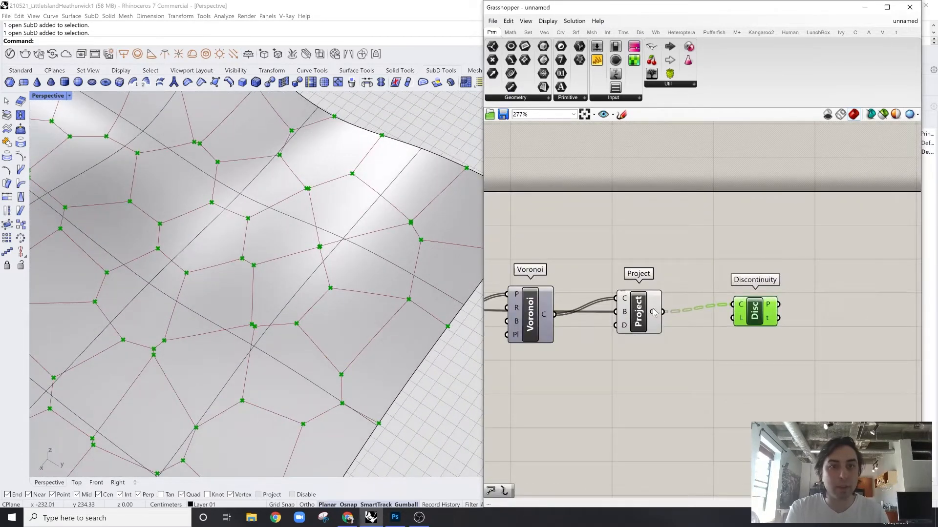
mouse_move(653, 312)
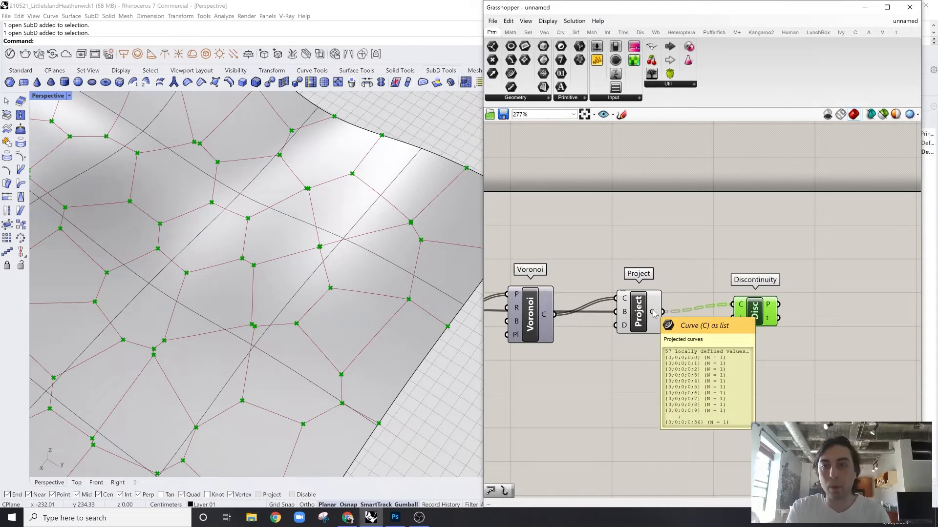
scroll(390, 246, "down", 5)
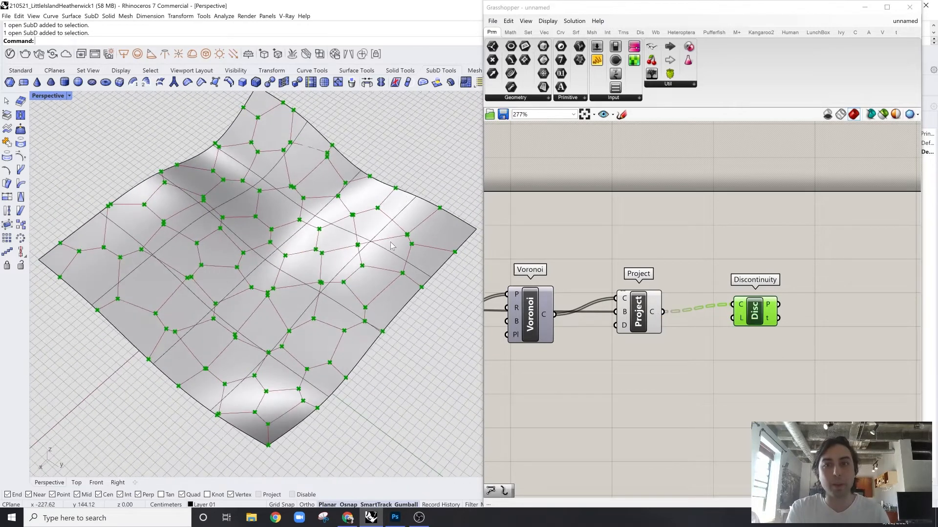
left_click(780, 262)
left_click_drag(750, 310, 751, 299)
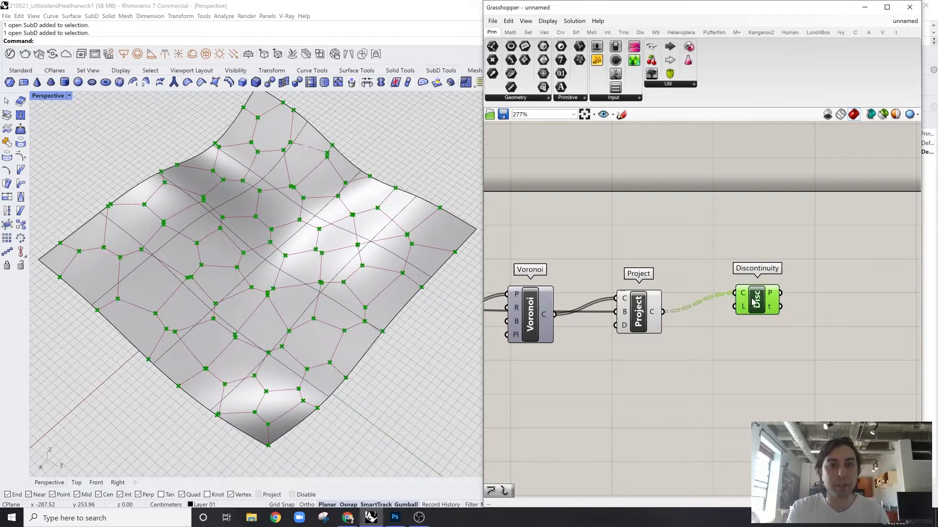
Add a PolyLine component after Discontinuity, connect the discontinuity points to its V input and inspect the straight segments
double_click(798, 249)
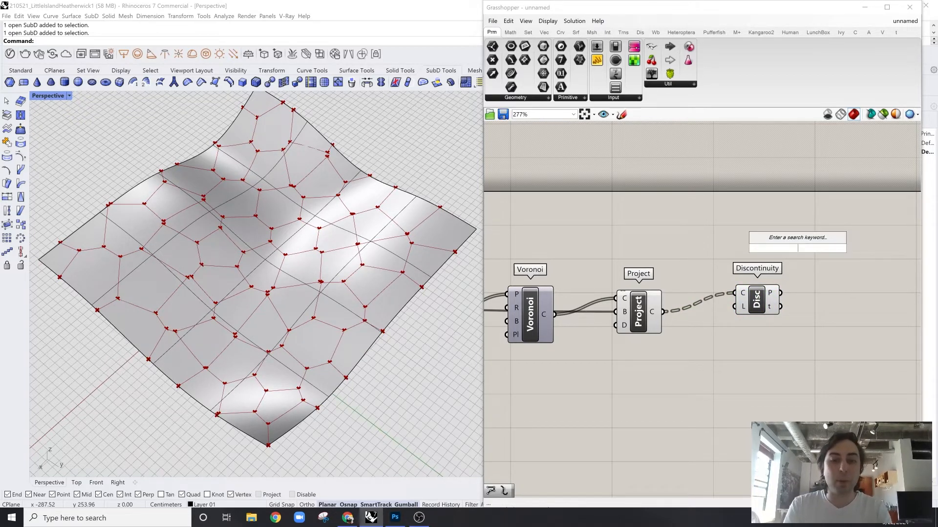
type("pil")
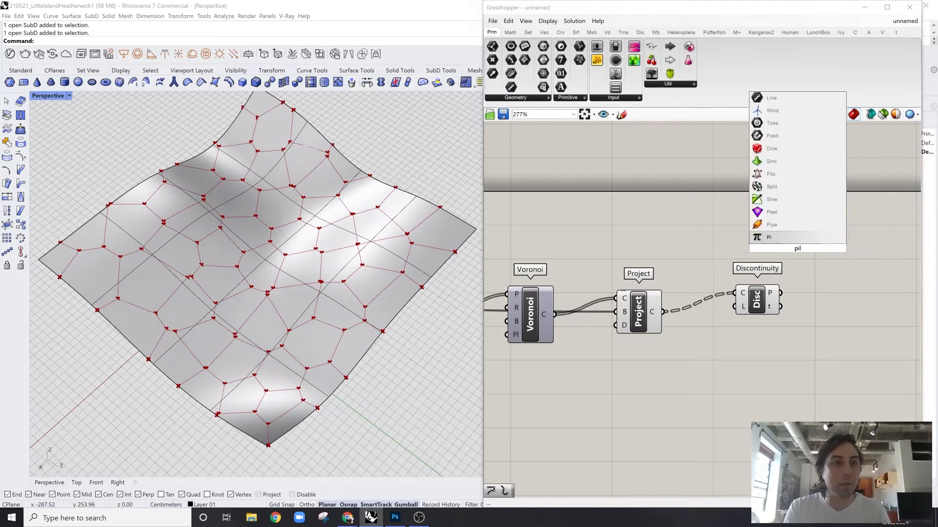
key("BackSpace")
key("BackSpace")
type("oly")
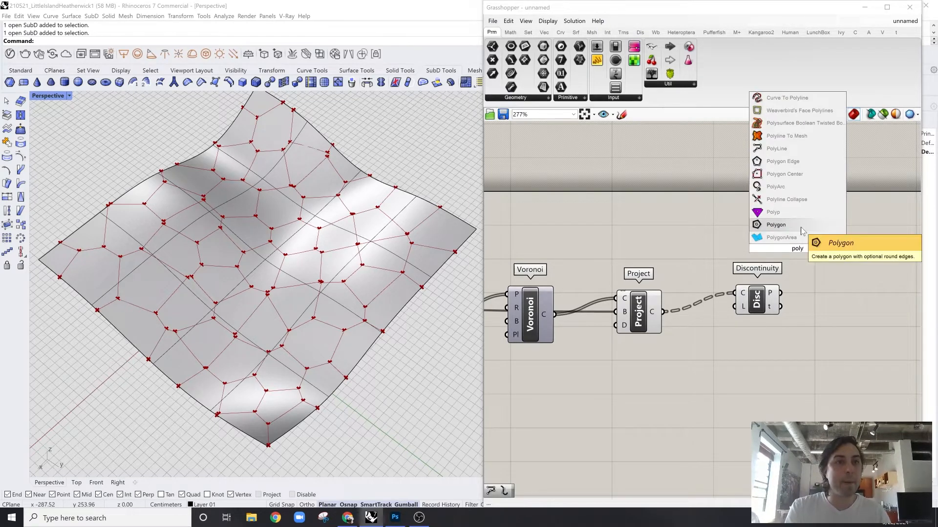
left_click(782, 149)
left_click_drag(781, 294, 844, 305)
scroll(346, 302, "up", 4)
scroll(347, 299, "up", 1)
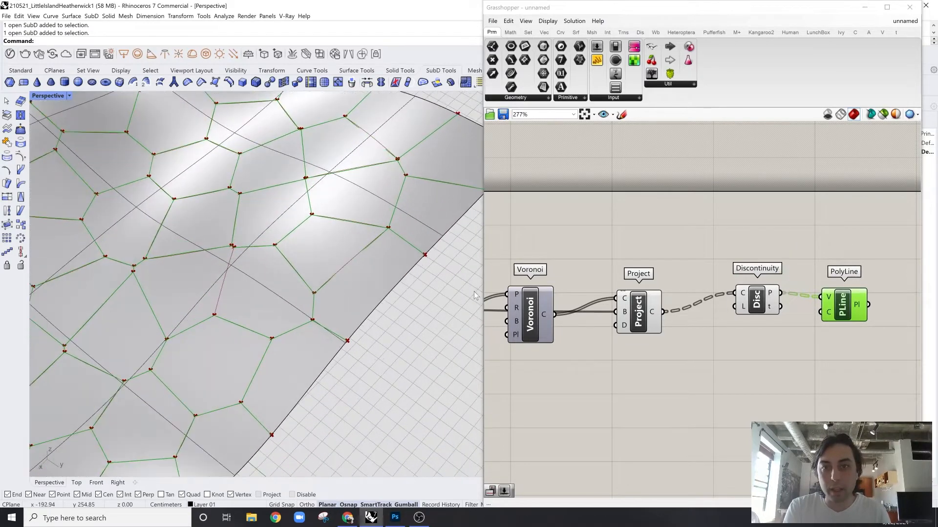
scroll(432, 283, "down", 5)
Hide the SubD surface in the Rhino viewport
left_click(325, 267)
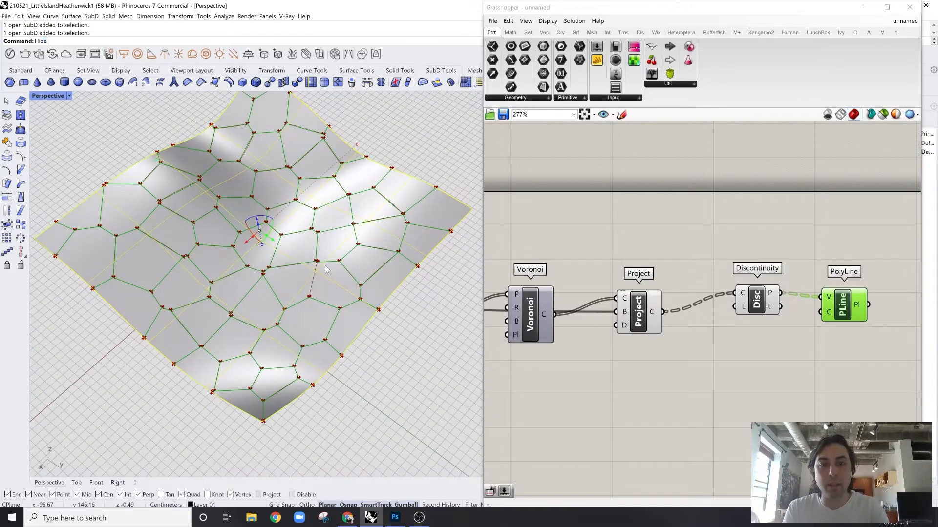
type("Hide")
key("Return")
Turn off the preview of the final Project component and inspect the polylines and corner points from several angles
left_click(762, 300)
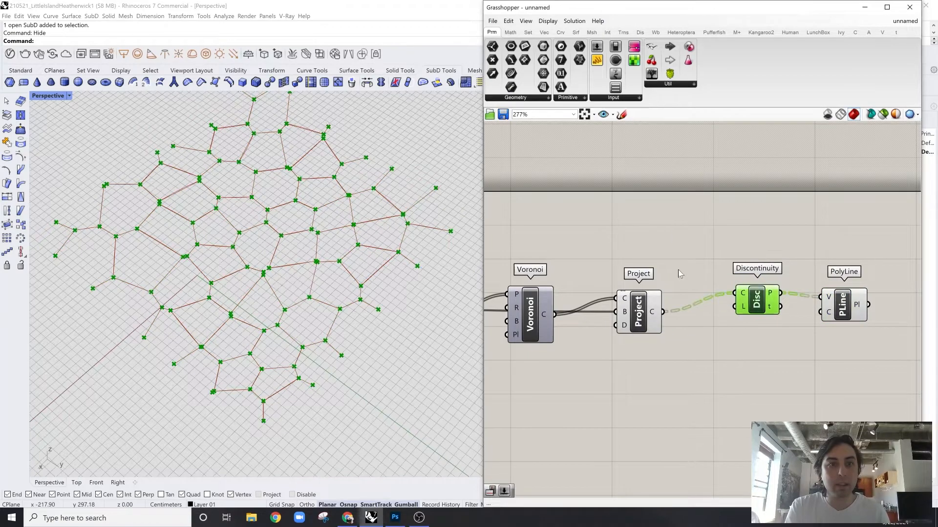
left_click(649, 304)
right_click(655, 249)
left_click(681, 261)
left_click(717, 224)
right_click_drag(218, 289, 220, 210)
scroll(308, 215, "up", 3)
right_click_drag(307, 214, 351, 303)
scroll(333, 291, "down", 3)
scroll(333, 291, "up", 3)
Set the PolyLine component's C input to True so the polylines are closed
right_click_drag(843, 322, 744, 322)
scroll(743, 323, "up", 2)
right_click(724, 311)
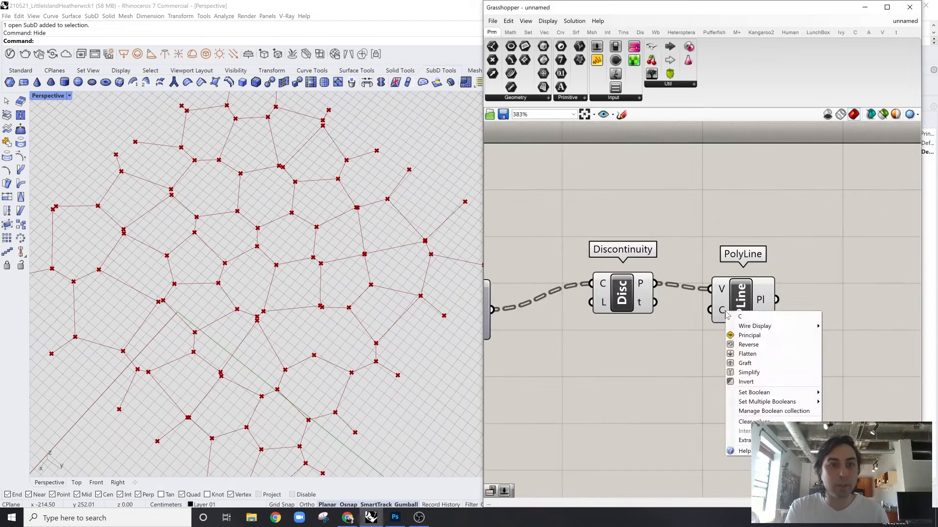
mouse_move(779, 395)
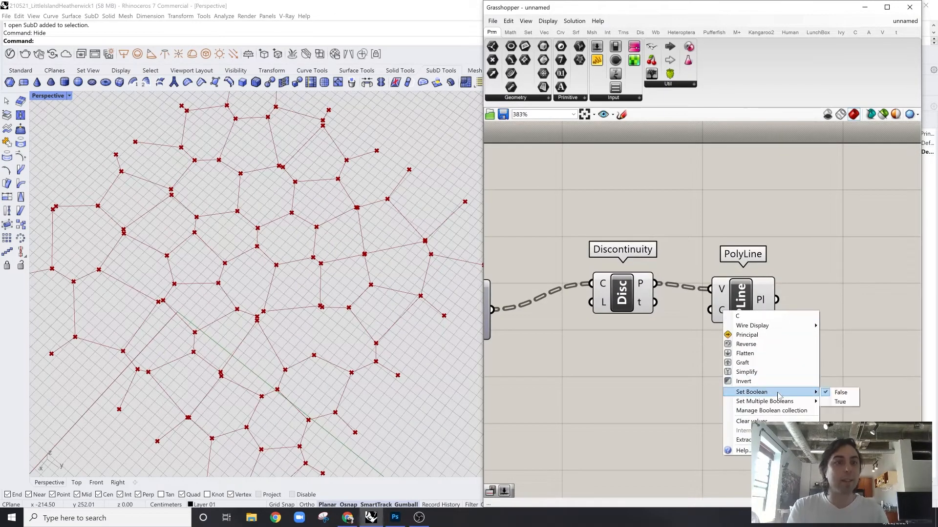
left_click(840, 402)
left_click(751, 301)
Inspect the closed polylines along the outer boundary of the Voronoi pattern, zooming in and out
scroll(369, 288, "down", 5)
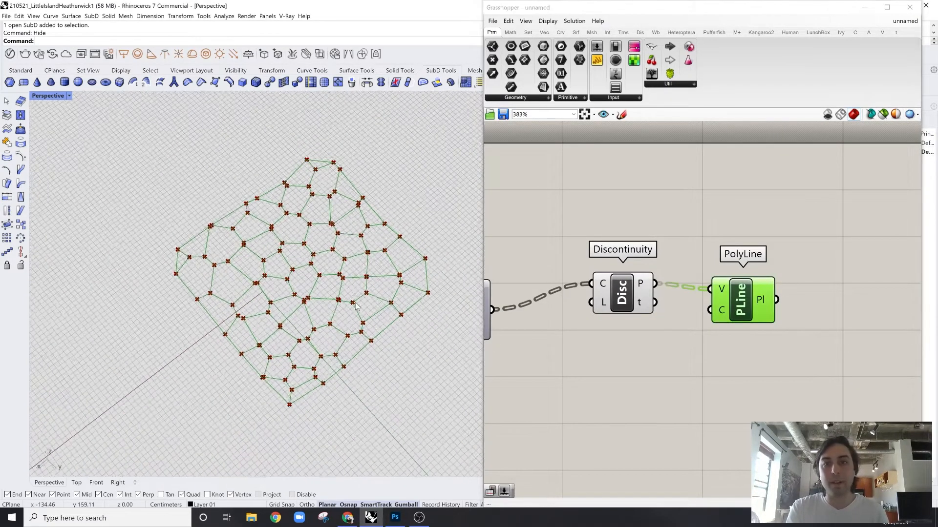
right_click_drag(369, 288, 357, 319)
scroll(395, 307, "up", 6)
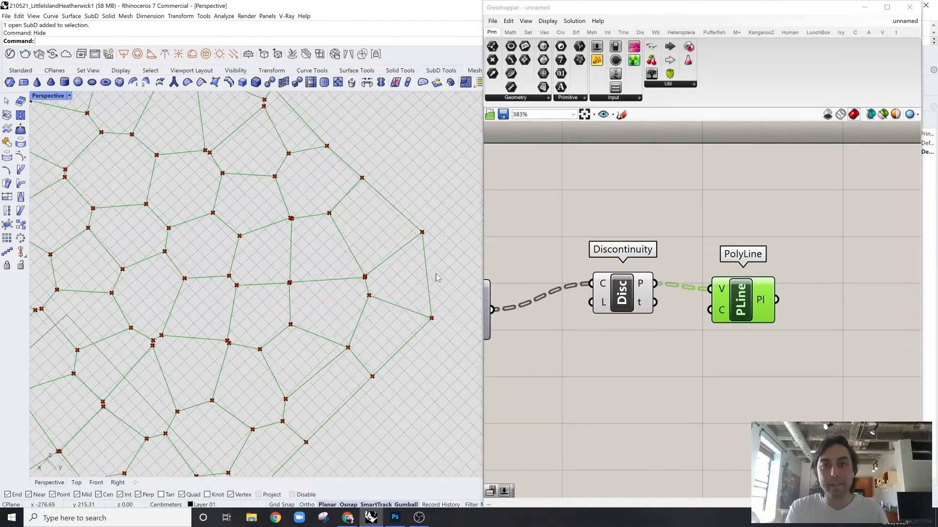
scroll(412, 287, "down", 4)
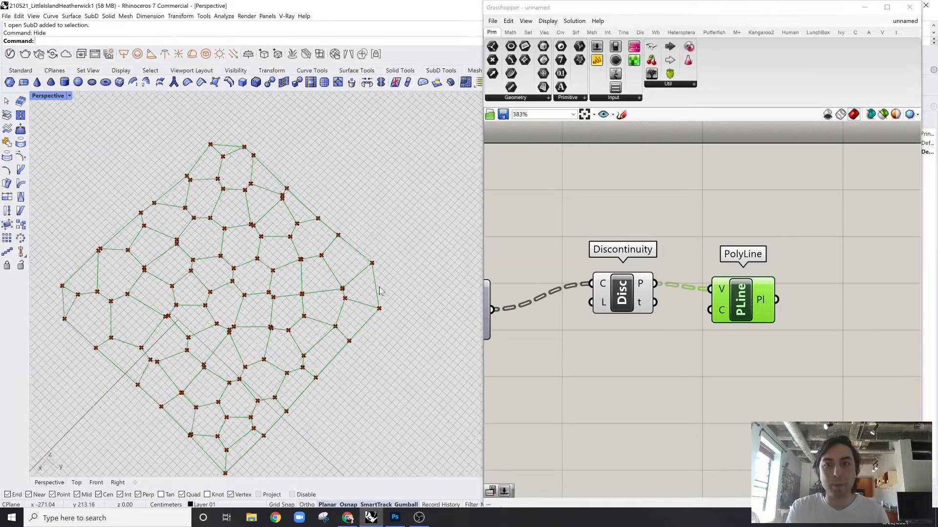
mouse_move(381, 289)
right_mouse_down()
mouse_move(400, 289)
mouse_move(392, 316)
mouse_move(383, 303)
right_mouse_up()
scroll(513, 290, "down", 2)
right_click_drag(513, 290, 575, 281)
scroll(752, 274, "down", 1)
scroll(575, 281, "up", 2)
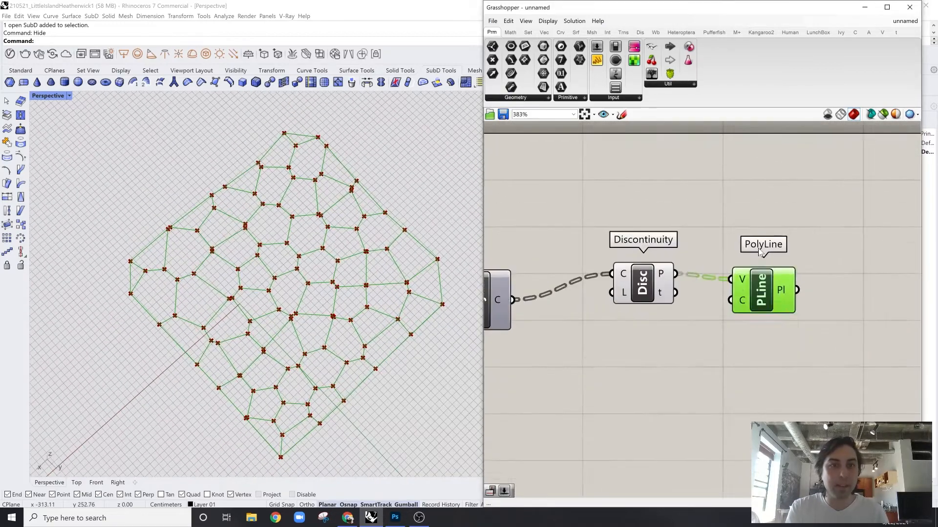
left_click(742, 228)
scroll(305, 124, "up", 3)
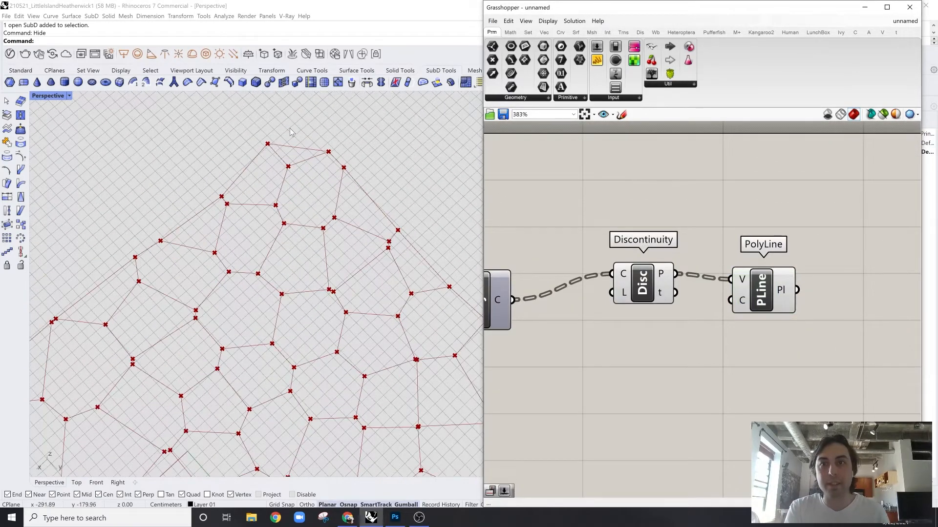
Compare the Discontinuity corner points with the closed polylines from several viewing angles
left_click(764, 288)
left_click(727, 241)
scroll(727, 240, "down", 1)
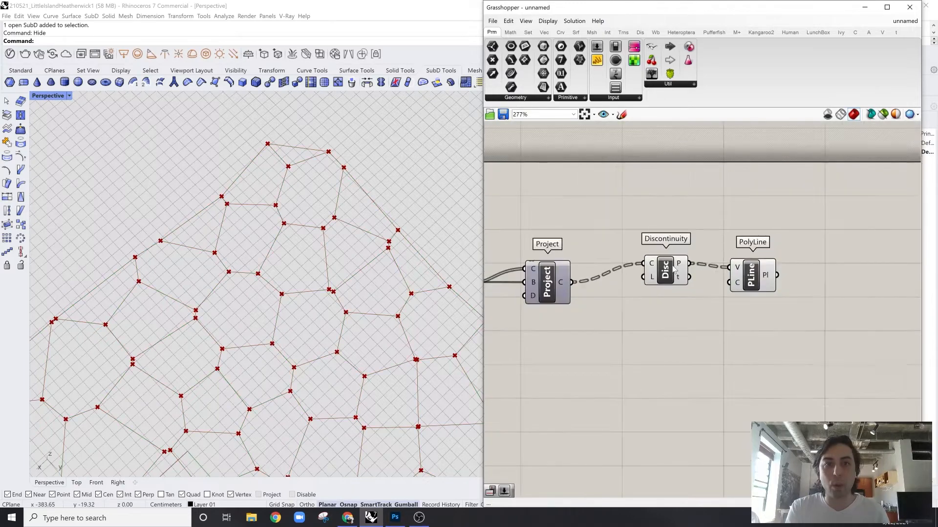
left_click(666, 271)
scroll(369, 290, "down", 2)
right_click_drag(369, 291, 408, 293)
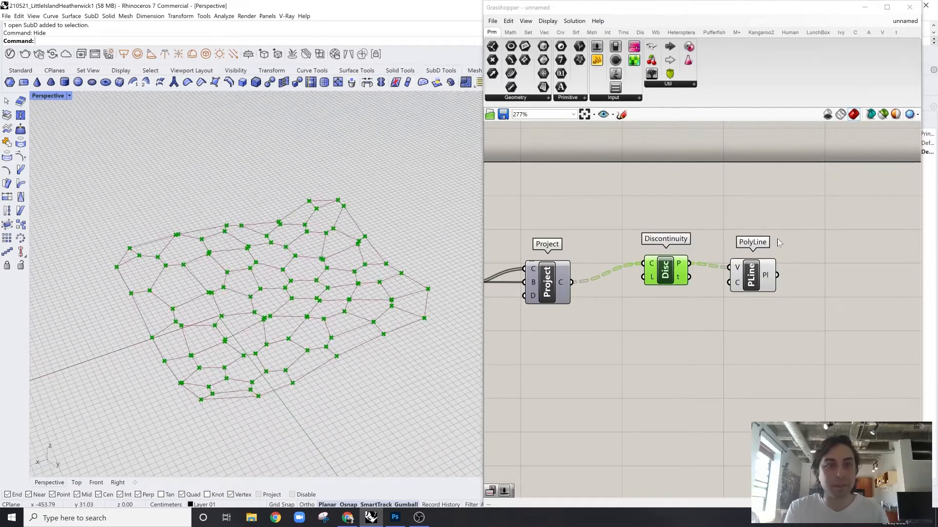
left_click(778, 242)
left_click(754, 281)
right_click_drag(318, 351, 348, 272)
right_click_drag(194, 279, 162, 308)
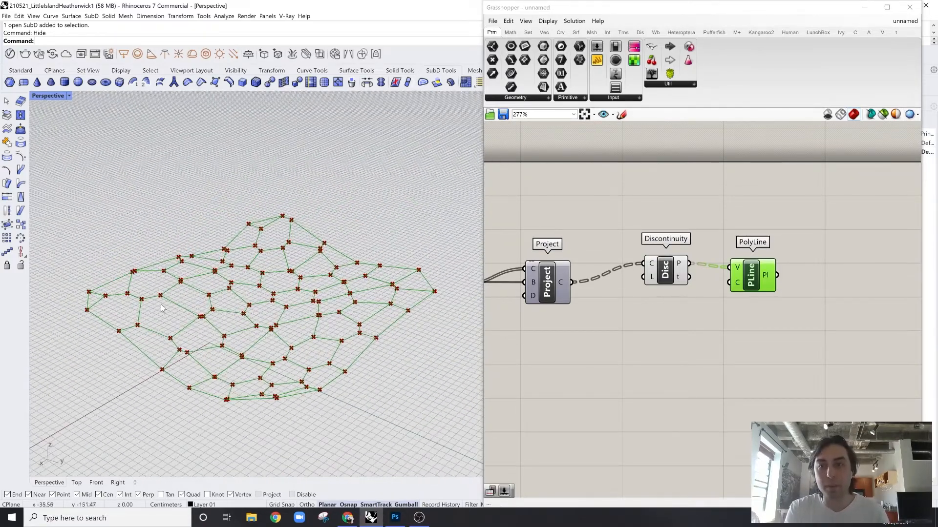
right_click_drag(317, 307, 313, 304, "shift")
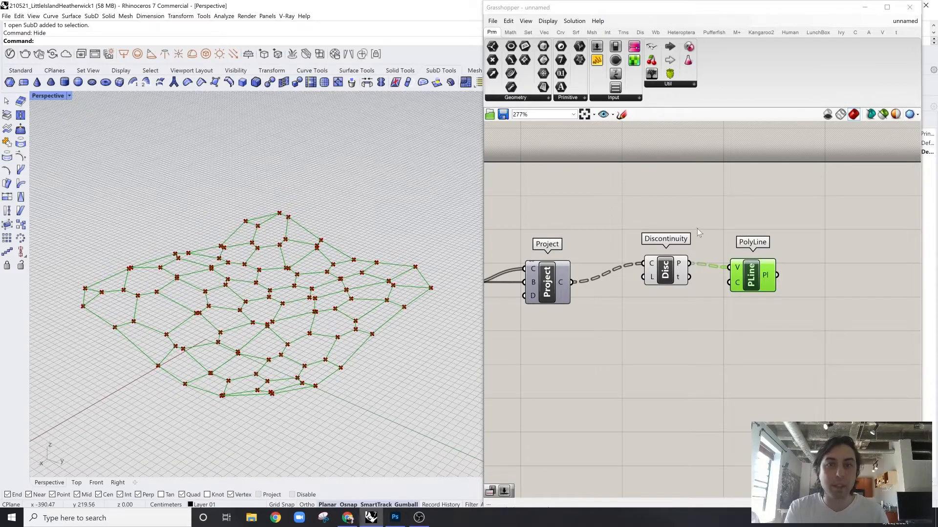
right_click_drag(799, 257, 768, 258)
right_click_drag(343, 377, 334, 291)
Add a List Item component after PolyLine and connect the polyline output to its L input
right_click_drag(684, 252, 591, 279)
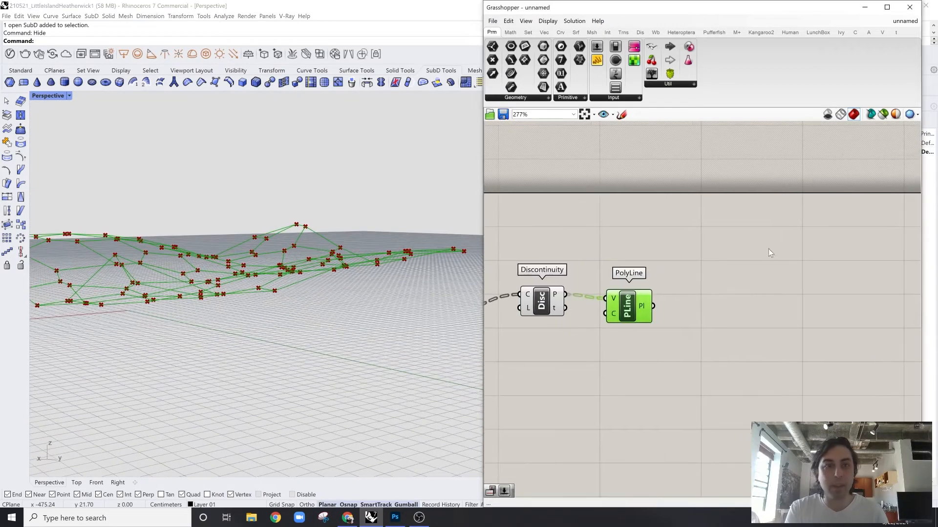
double_click(757, 247)
type("ite")
type("m")
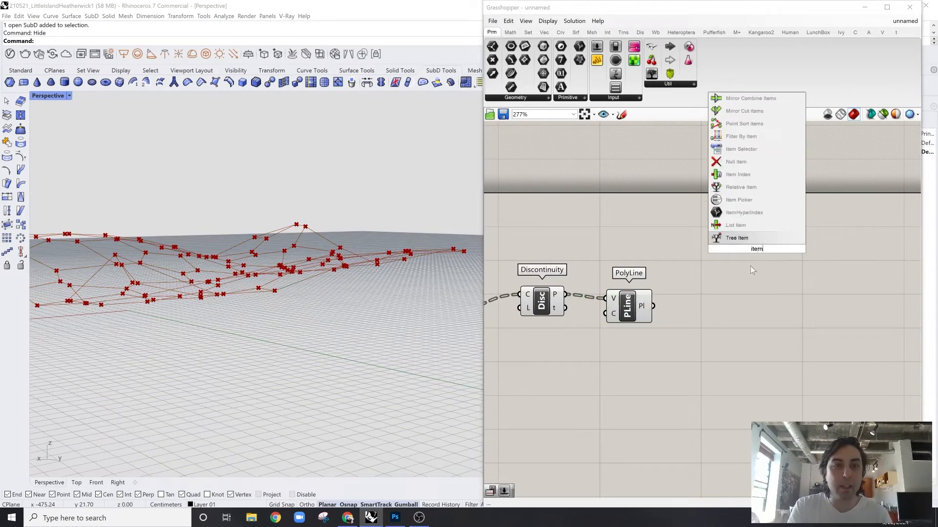
key("Return")
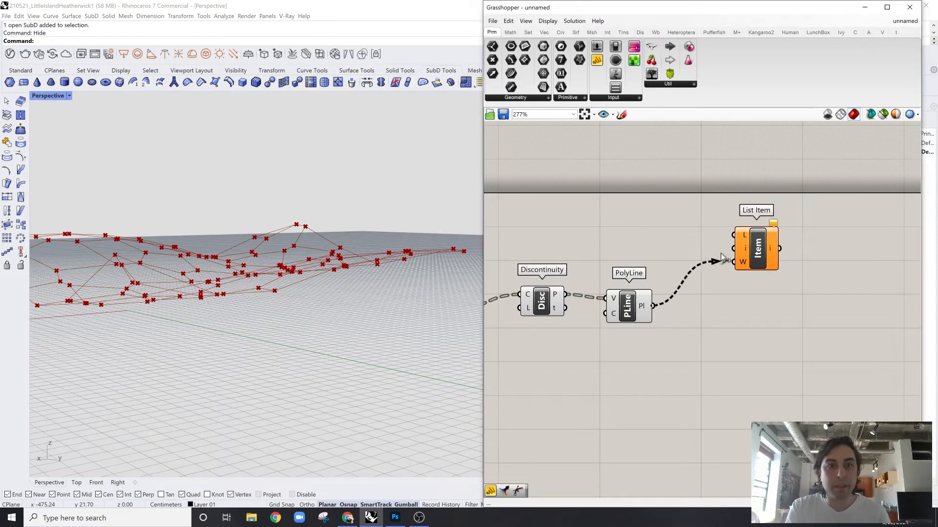
left_click_drag(722, 259, 734, 234)
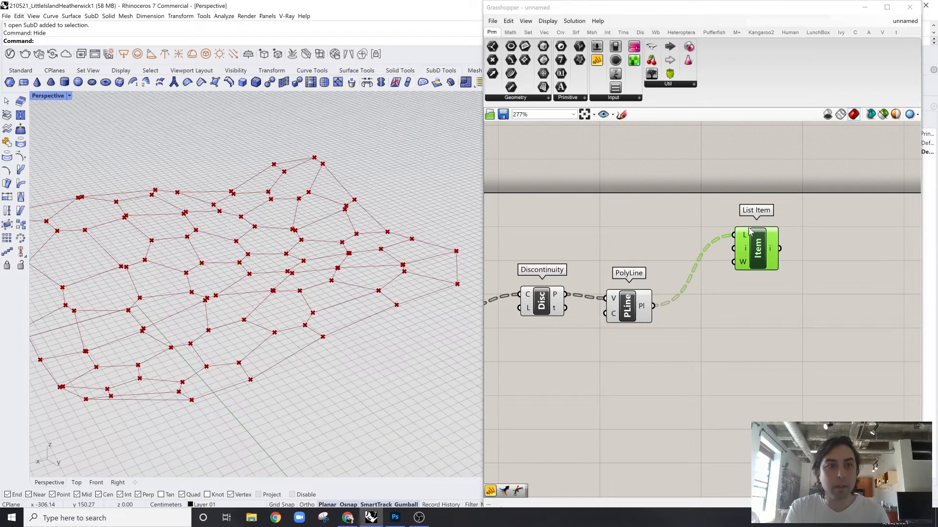
Flatten the List Item's L input, trying Simplify on it and turning that option off again
mouse_move(746, 235)
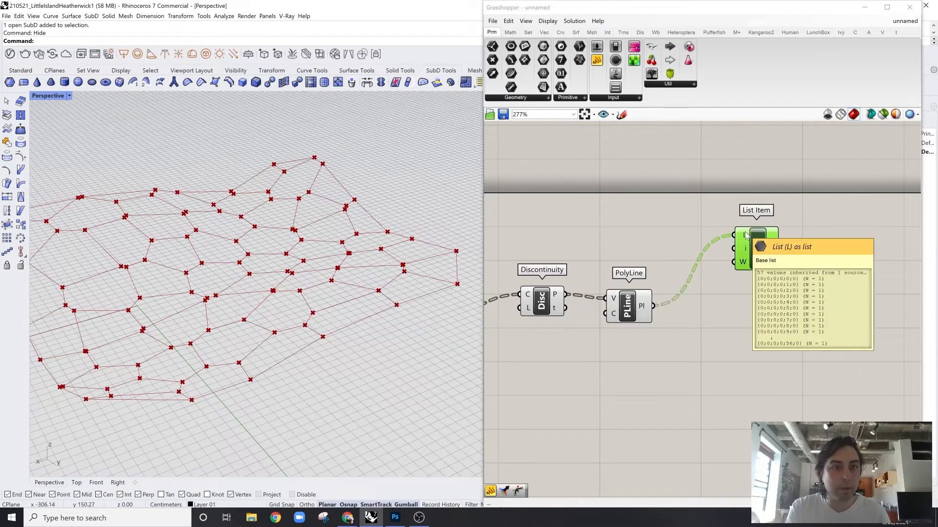
right_click(746, 235)
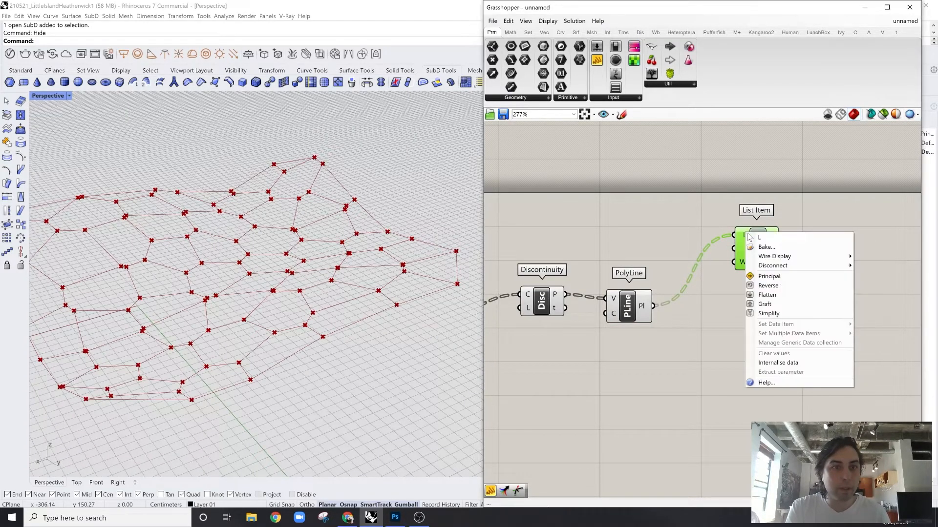
left_click(780, 314)
left_click(764, 215)
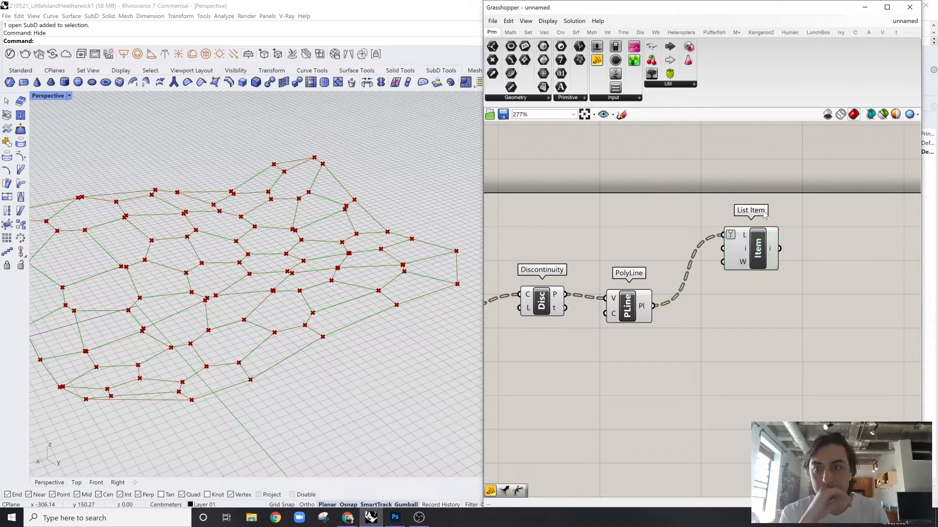
right_click(739, 235)
left_click(769, 299)
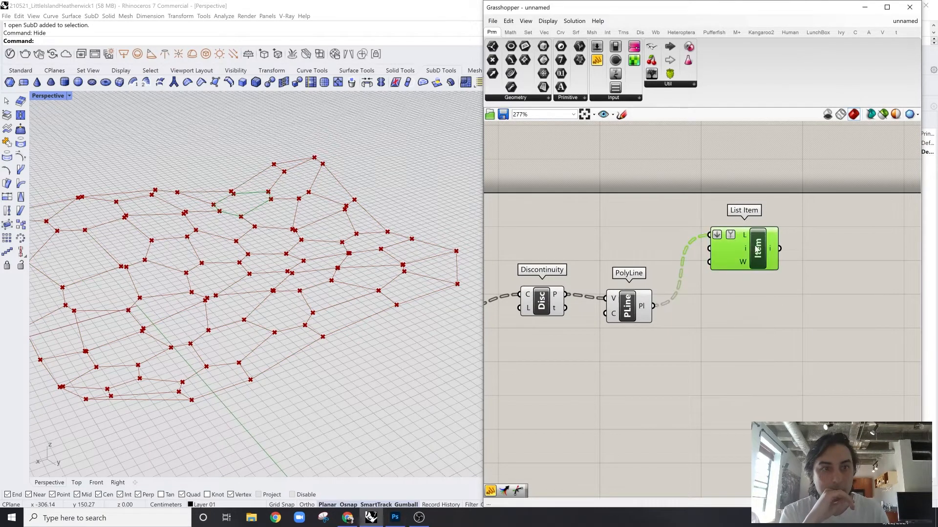
right_click(730, 235)
left_click(759, 312)
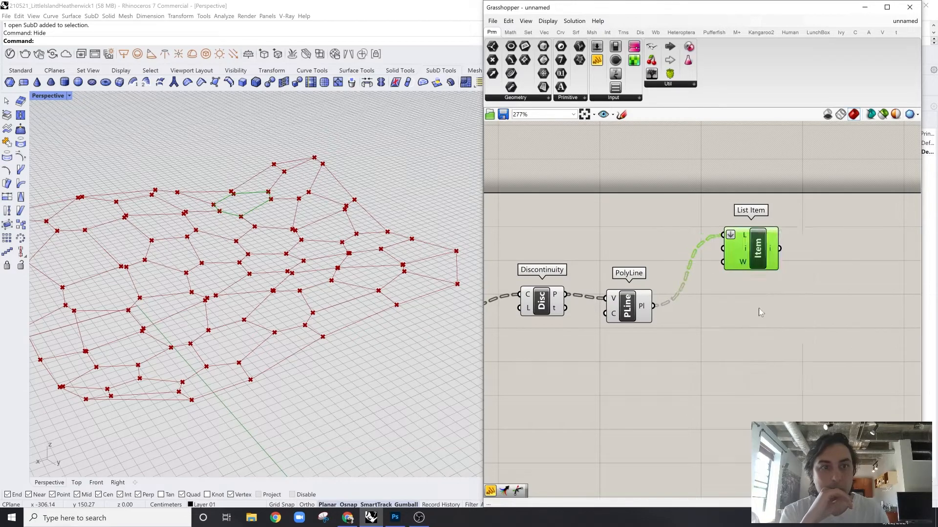
Examine the single cell picked by List Item within the network and check the component's output data
mouse_move(258, 302)
right_mouse_down()
mouse_move(257, 326)
mouse_move(268, 303)
right_mouse_up()
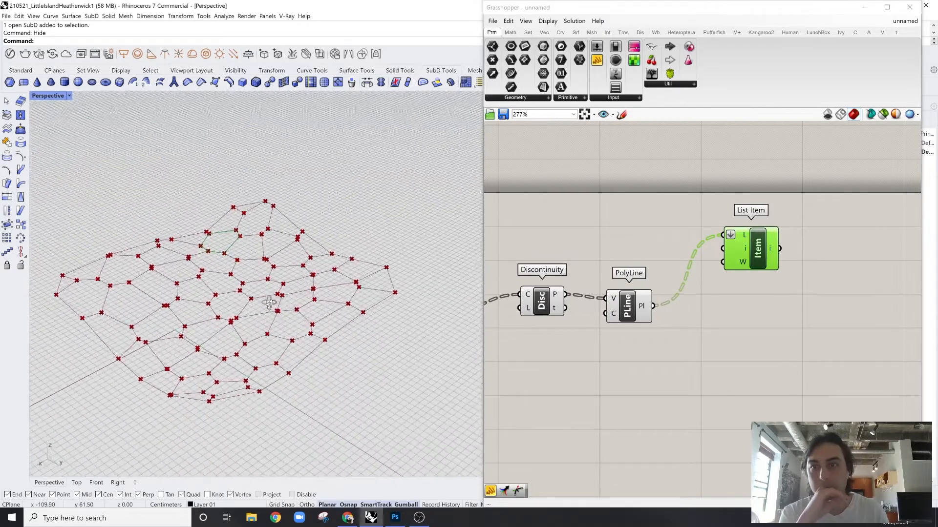
scroll(268, 304, "up", 5)
right_click_drag(254, 337, 299, 341)
scroll(319, 264, "up", 4)
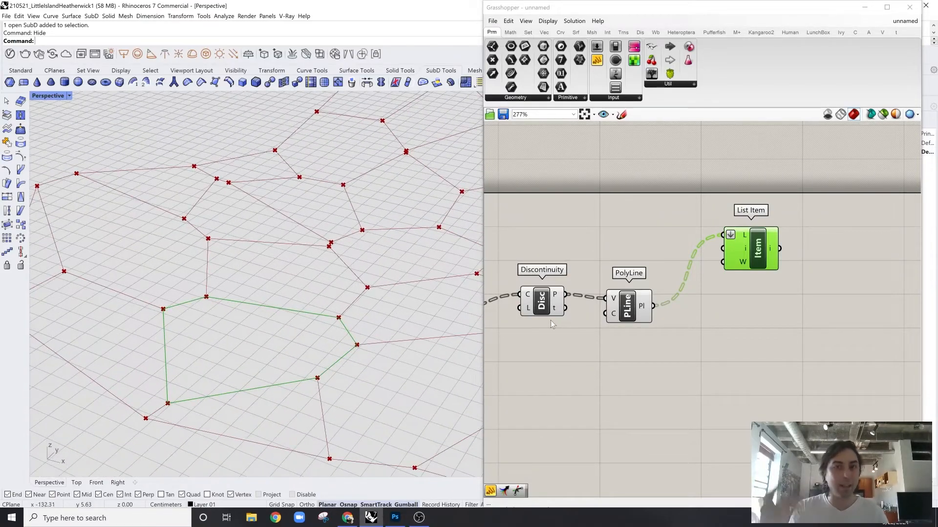
right_click_drag(342, 313, 342, 293)
right_click_drag(743, 235, 698, 256)
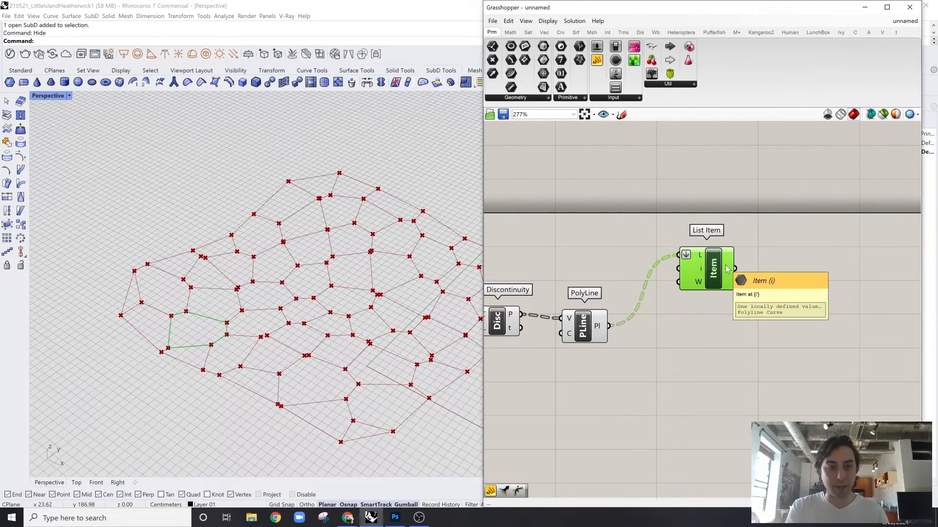
right_click_drag(416, 298, 208, 302, "shift")
Move the List Item component farther from PolyLine to leave more space and view the picked cell up close
right_click_drag(792, 291, 734, 298)
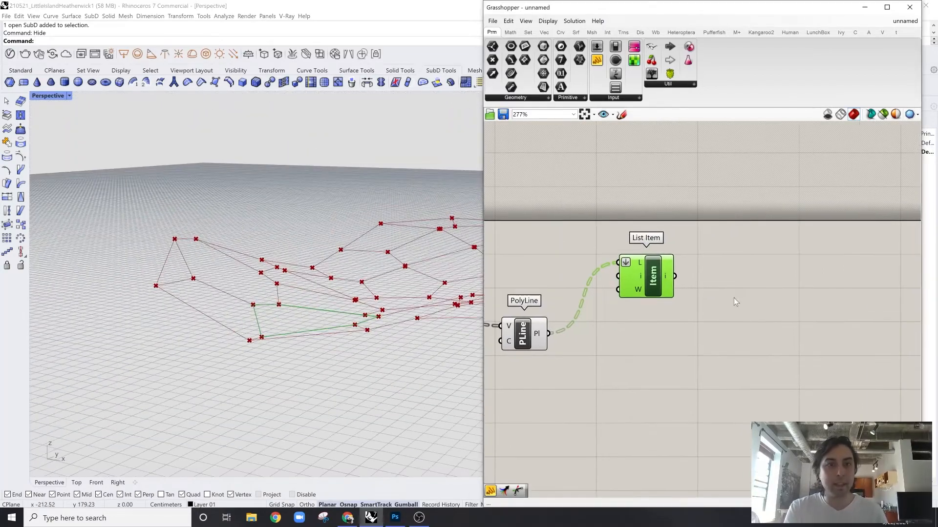
scroll(673, 282, "down", 2)
left_click_drag(655, 283, 684, 270)
scroll(329, 301, "up", 2)
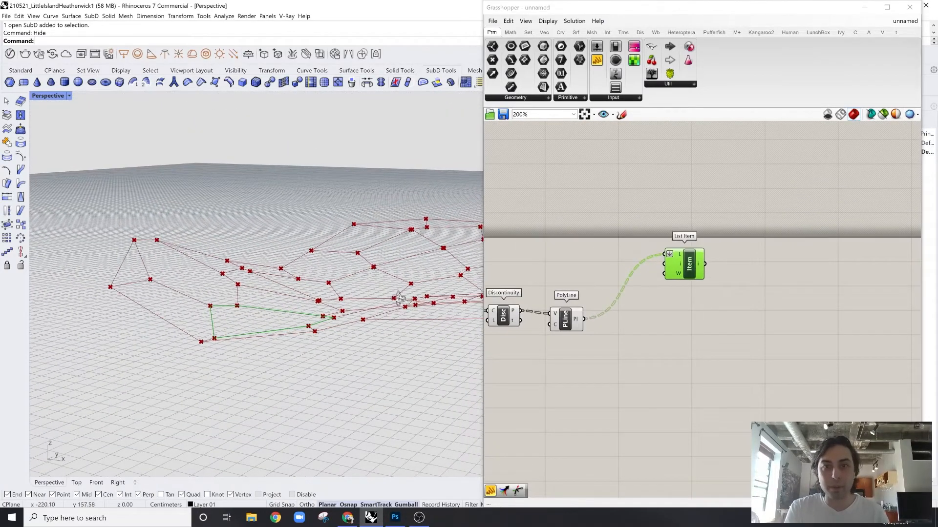
right_click_drag(399, 298, 325, 315)
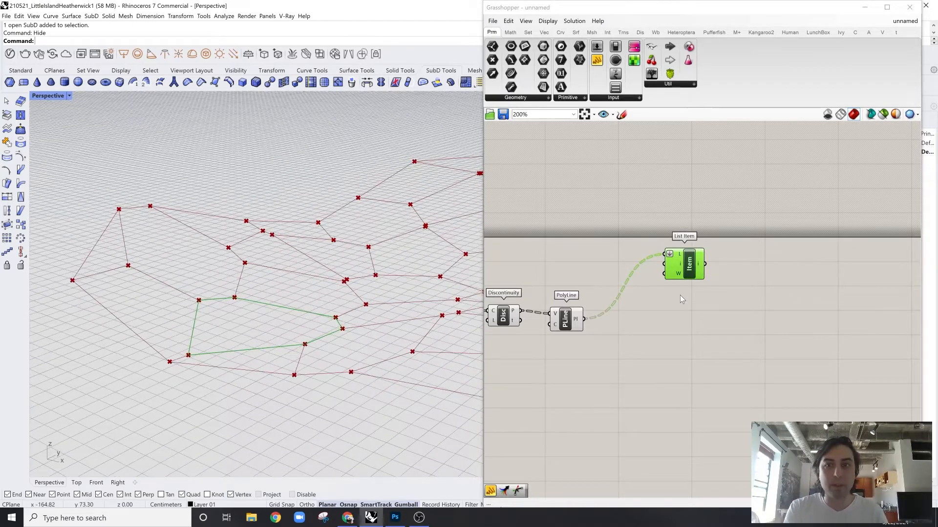
Switch to Photoshop, review the sketch of the column with its stacked outlines and stem, and return to Rhino
left_click(395, 517)
scroll(368, 393, "down", 3, "alt")
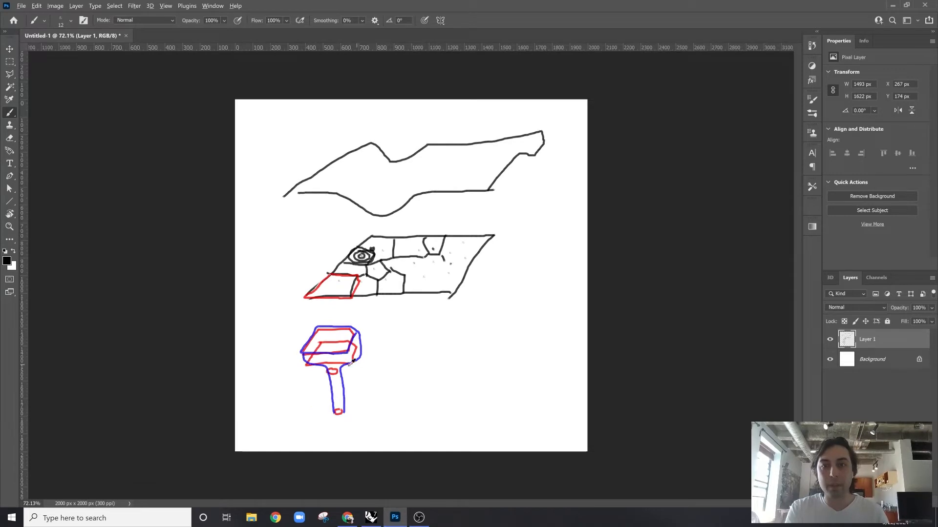
scroll(352, 359, "up", 5, "alt")
left_click_drag(434, 372, 500, 325)
left_click_drag(402, 207, 386, 231)
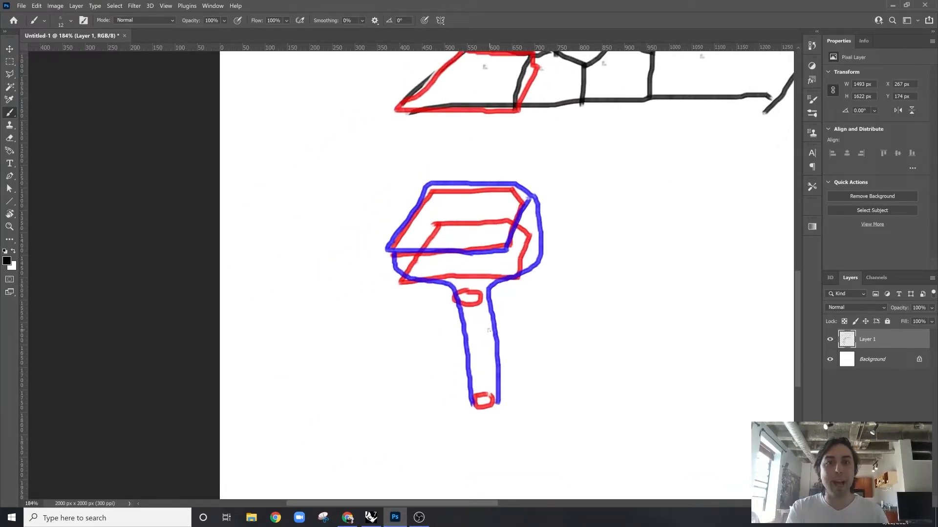
left_click(898, 7)
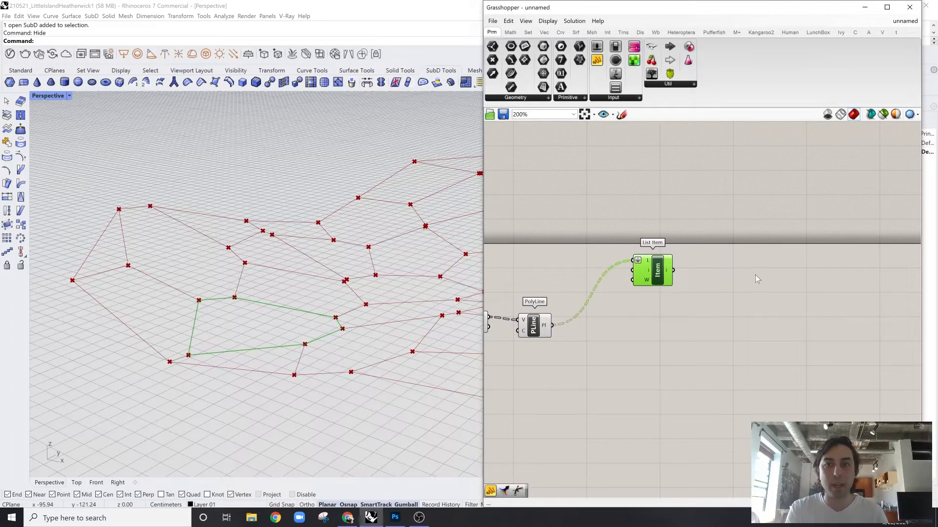
Add a Move component after List Item and connect the picked cell to its G input
right_click_drag(755, 275, 706, 286)
double_click(706, 286)
type("move")
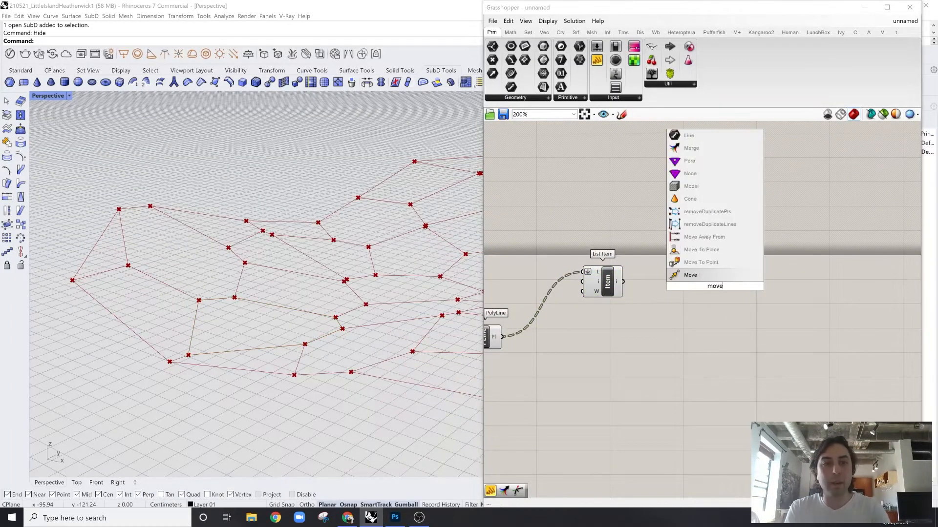
key("Return")
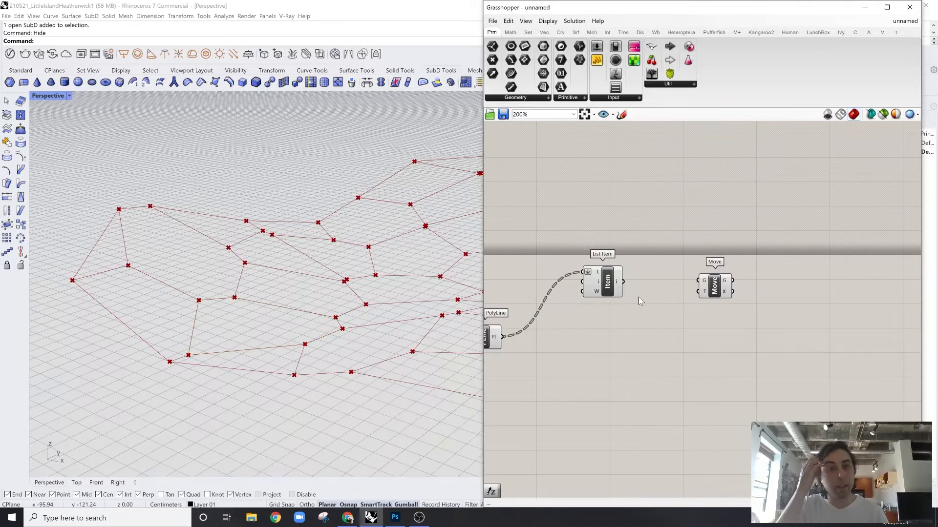
left_click_drag(713, 277, 713, 281)
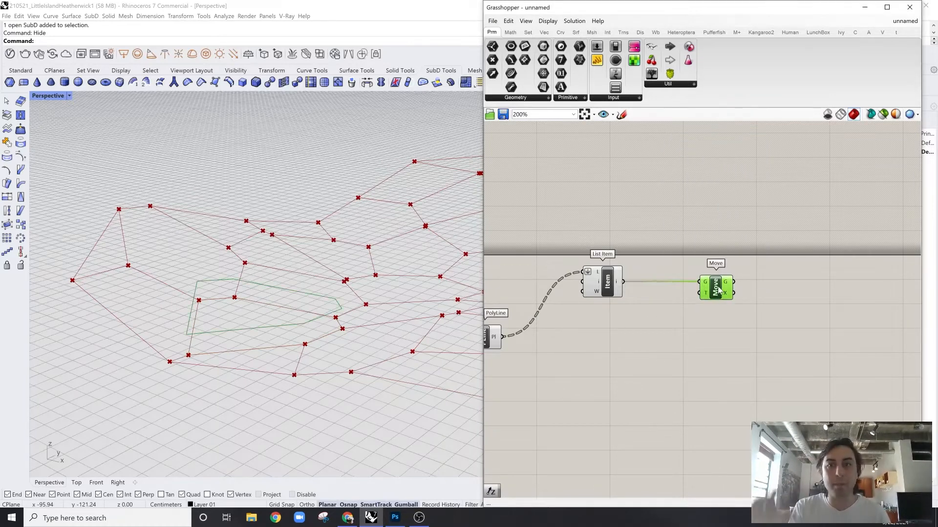
right_click_drag(325, 303, 332, 333)
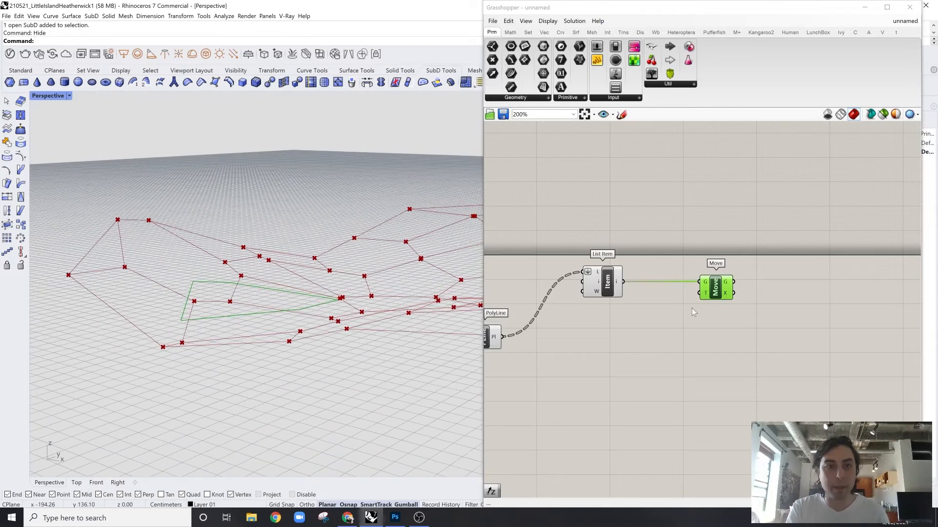
Move the Move component farther from List Item and place a Unit Z component below the wire between them
left_click_drag(717, 296, 854, 290)
left_click(728, 338)
right_click(729, 343)
left_click(737, 336)
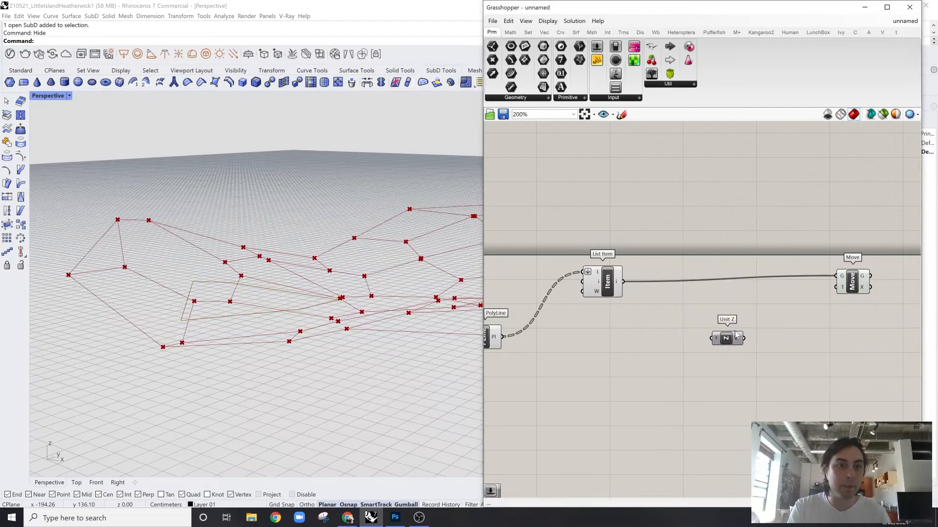
double_click(721, 360)
type("ar")
left_click(755, 379)
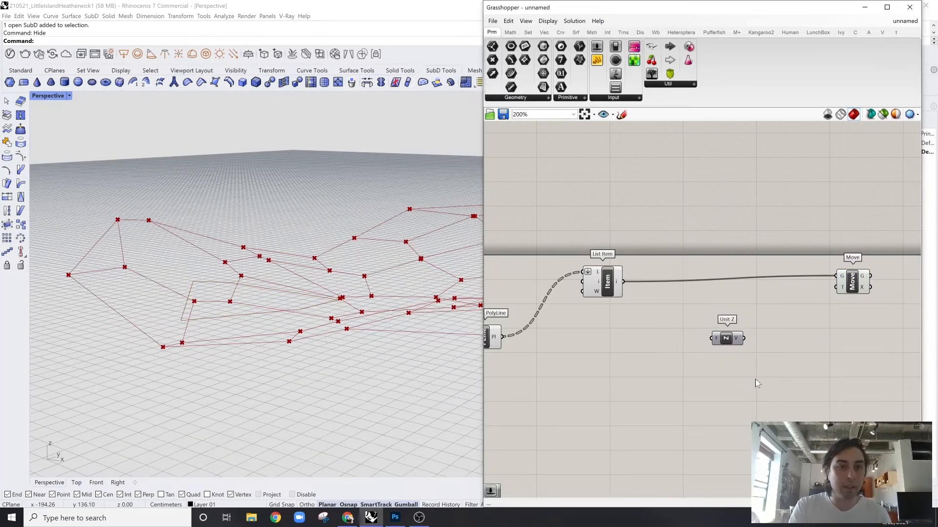
Add a Negative component, wire it through Unit Z into Move's T input, and arrange the three components close together
double_click(755, 380)
type("neg")
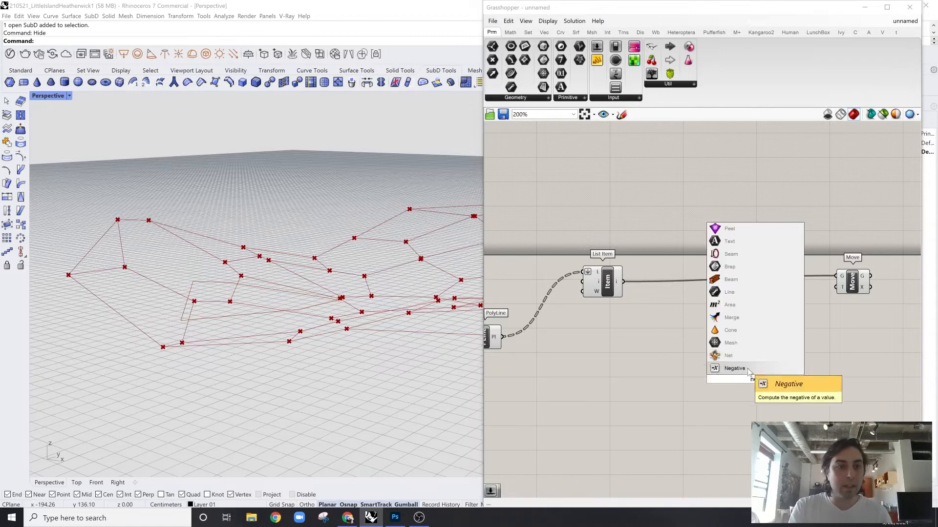
left_click(752, 369)
right_click_drag(791, 348, 737, 370)
left_click_drag(678, 362, 783, 308)
left_click_drag(705, 402, 689, 348)
left_click_drag(742, 317, 715, 324)
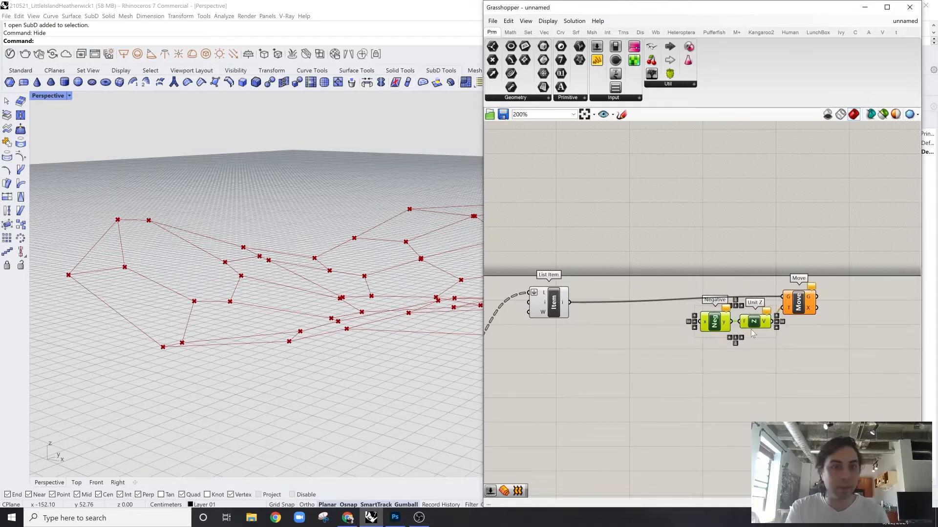
left_click(709, 375)
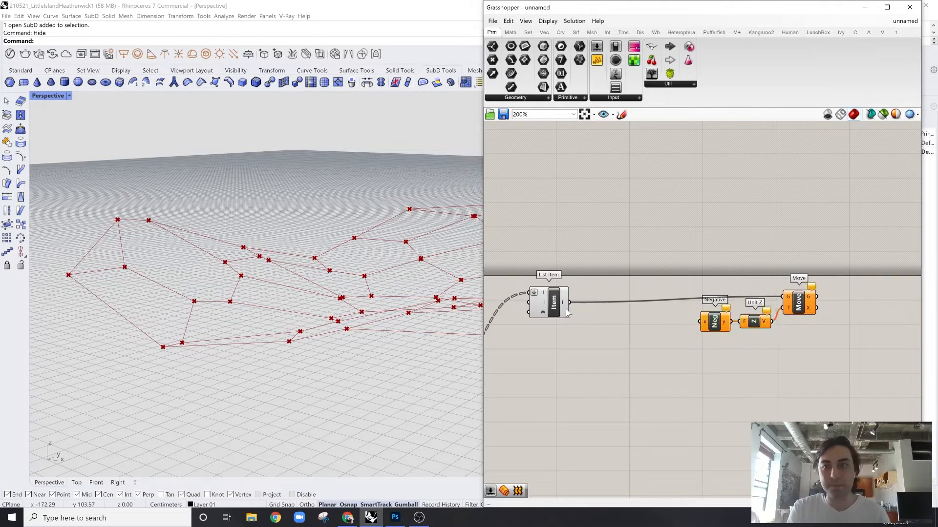
Add a number slider with the value 12, connect it to Negative's x input, and place it before Negative
double_click(776, 366)
type("12")
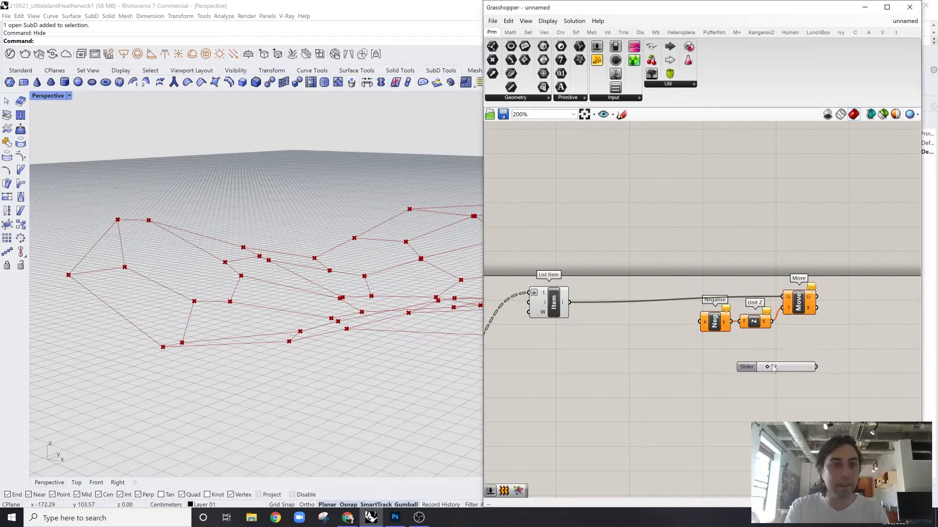
key("Return")
left_click_drag(817, 370, 705, 322)
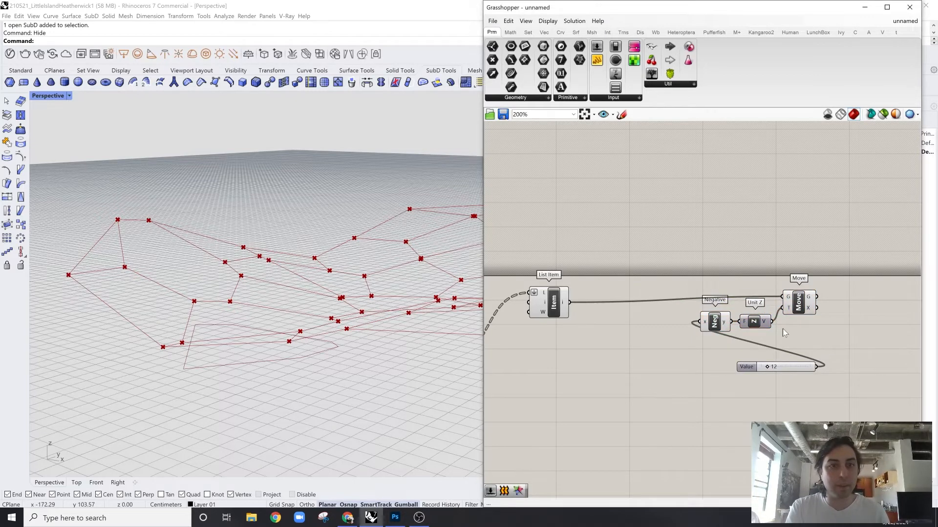
left_click_drag(848, 266, 713, 326)
left_click_drag(713, 327, 769, 330)
left_click(816, 374)
left_click_drag(804, 368, 735, 327)
left_click(854, 306)
Add a Merge component above and beyond the Move component
right_click_drag(340, 327, 408, 274)
right_click_drag(914, 243, 780, 259)
left_click(794, 259)
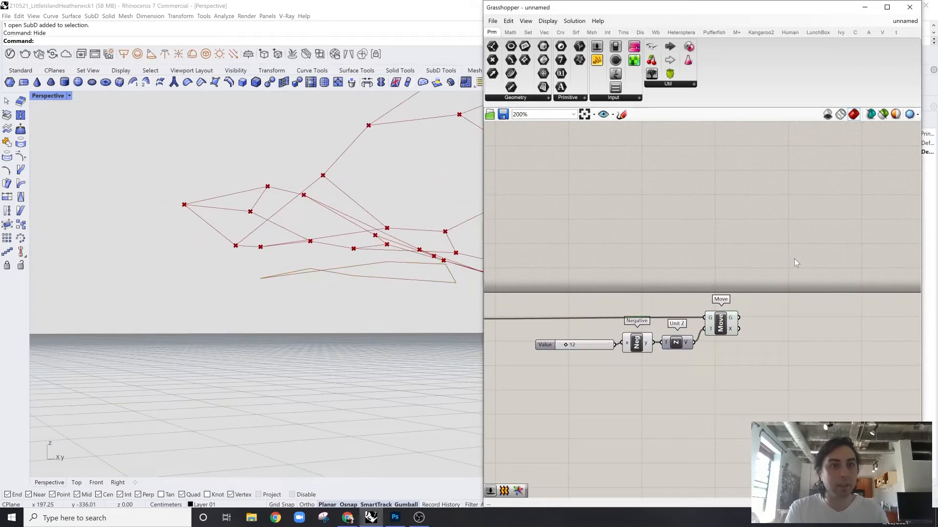
double_click(781, 267)
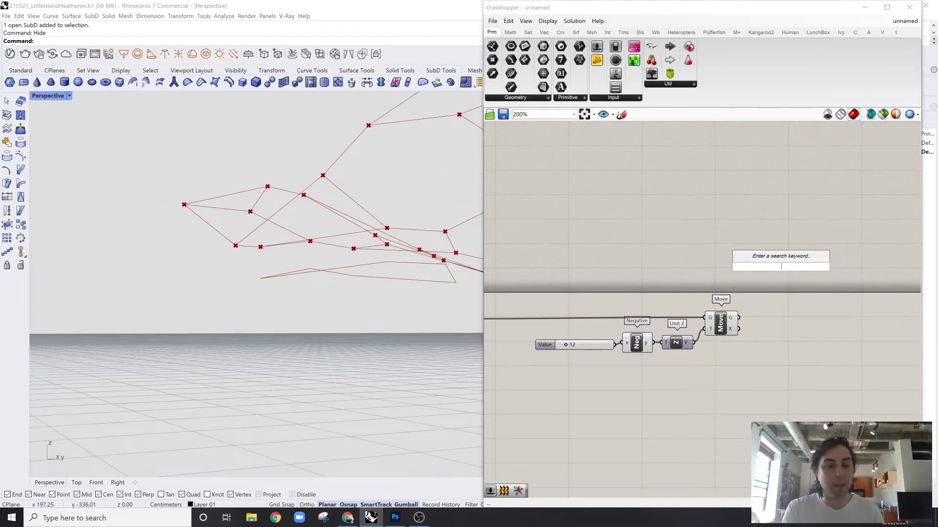
type("merge")
key("Return")
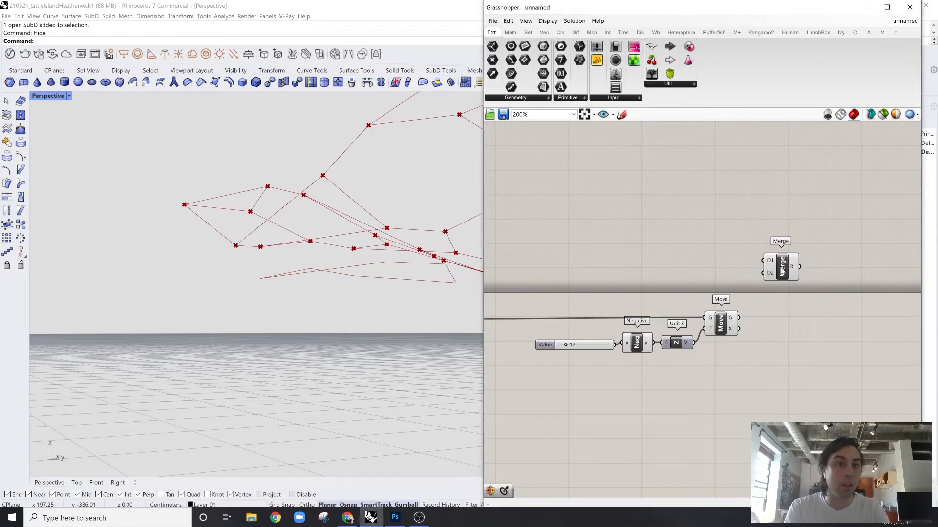
scroll(913, 174, "down", 2)
right_click_drag(801, 232, 765, 250)
left_click_drag(786, 265, 824, 244)
left_click(849, 230)
Add a Loft component beside Merge
double_click(850, 233)
type("loft")
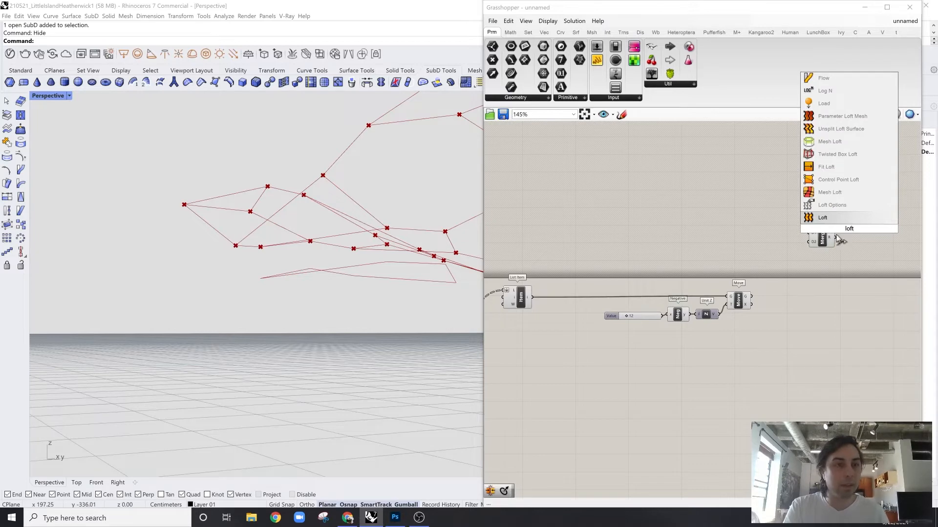
key("Return")
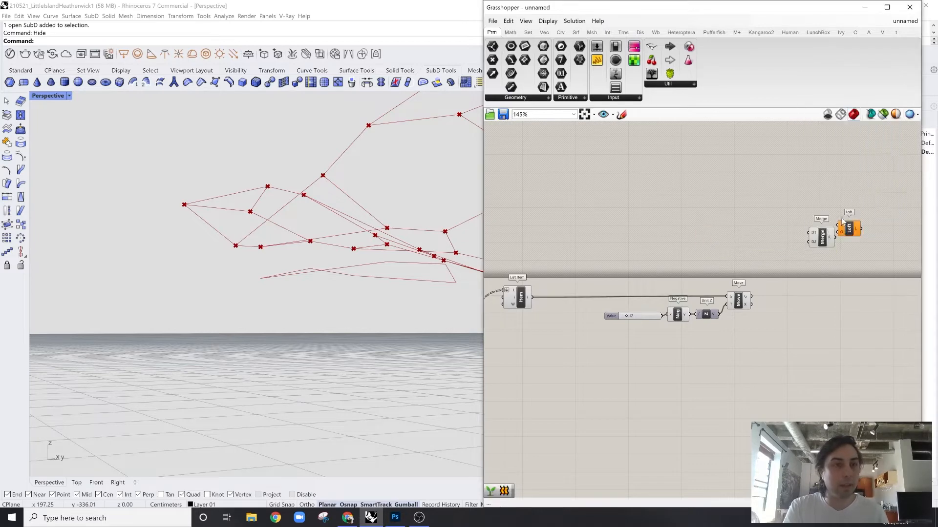
scroll(850, 242, "up", 2)
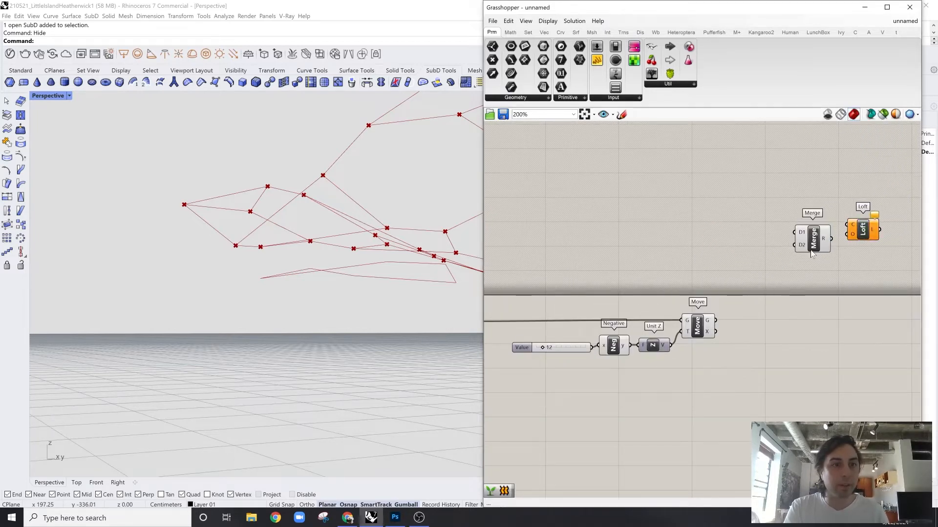
Connect the picked cell to Merge's D1, the moved copy to D2, and Merge's result to Loft's C input
left_click(697, 327)
right_click_drag(367, 260, 426, 296)
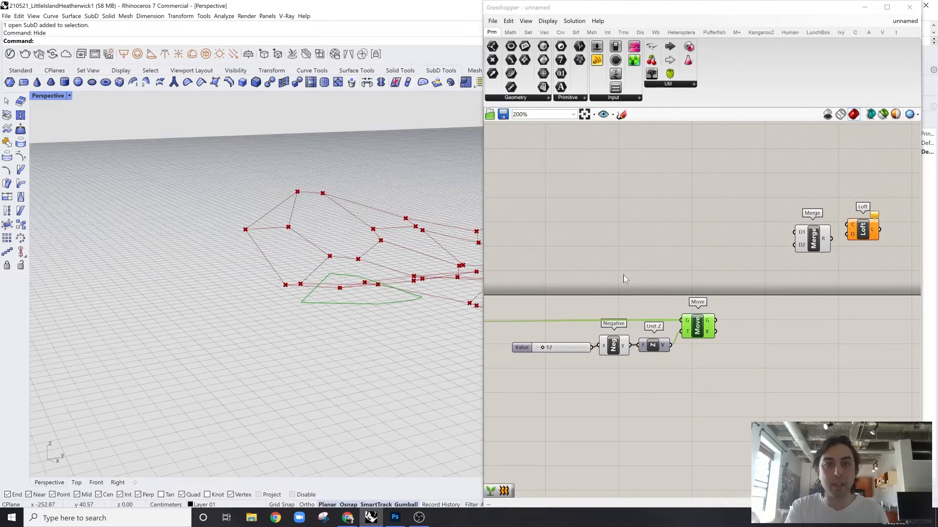
scroll(789, 302, "down", 2)
right_click_drag(718, 284, 771, 304)
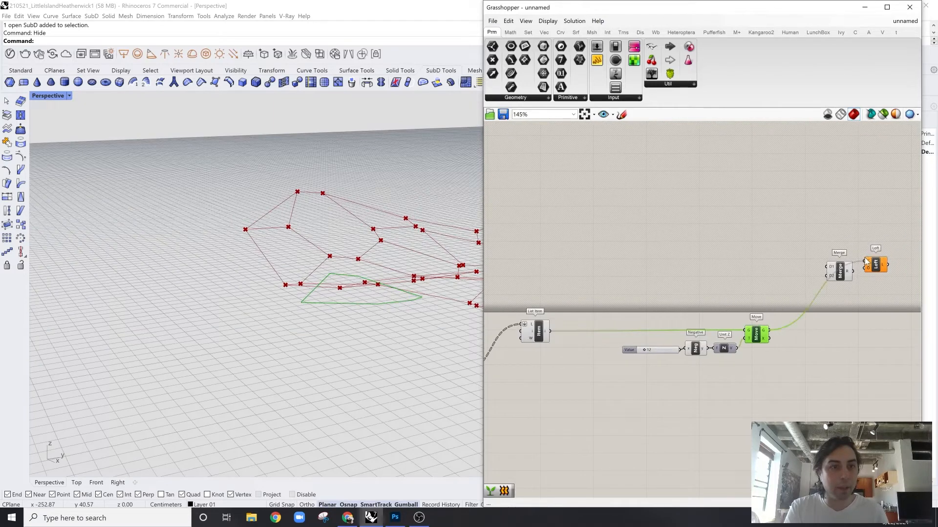
left_click_drag(864, 257, 865, 259)
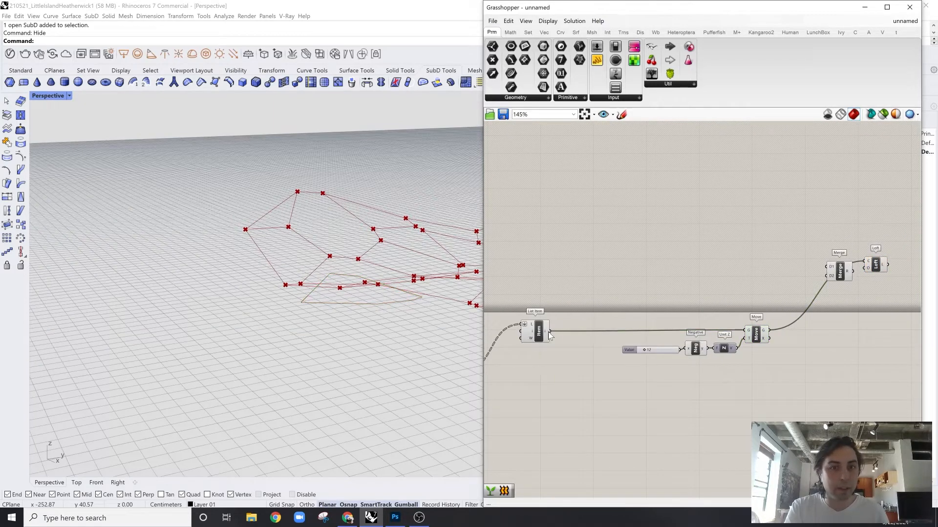
left_click_drag(606, 318, 827, 266)
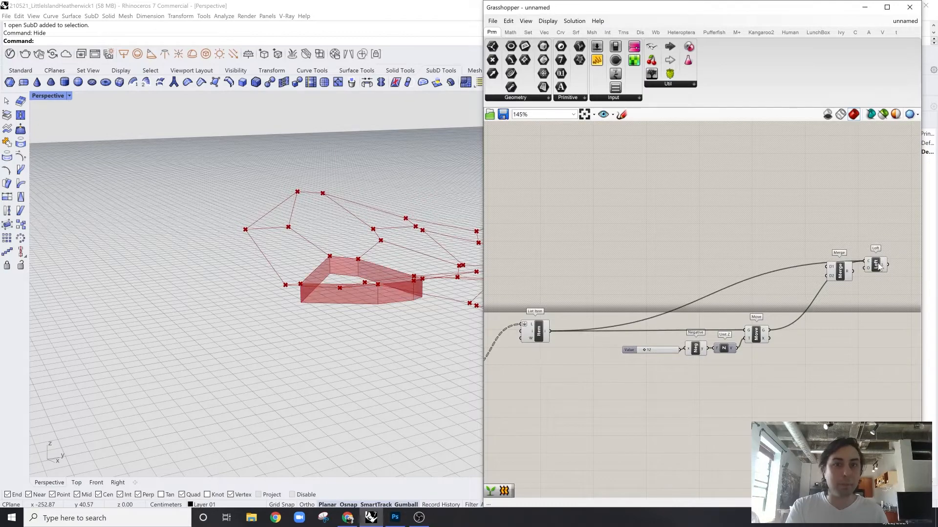
Reposition Merge and rewire the List Item output to D1 and the Move output to D2
right_click_drag(376, 298, 357, 308)
left_click_drag(839, 274, 867, 261)
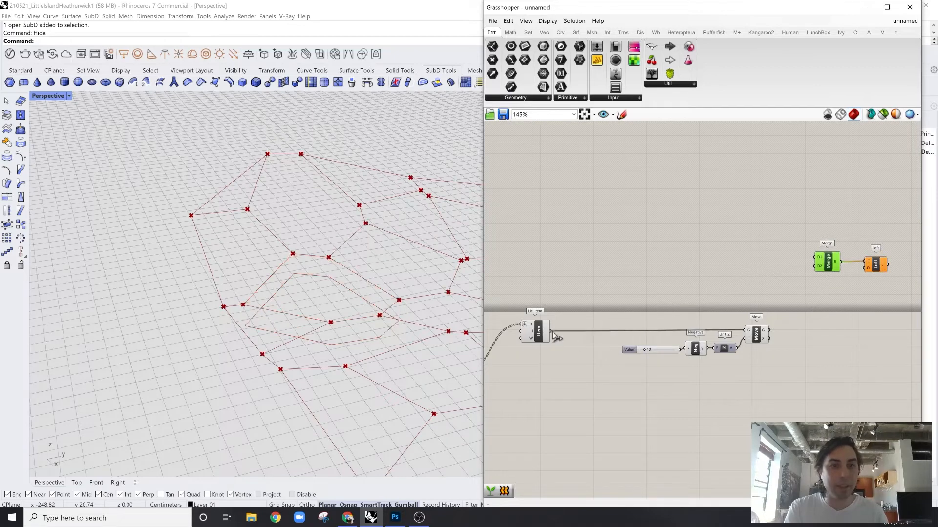
left_click_drag(551, 332, 822, 272)
right_click_drag(871, 289, 819, 294)
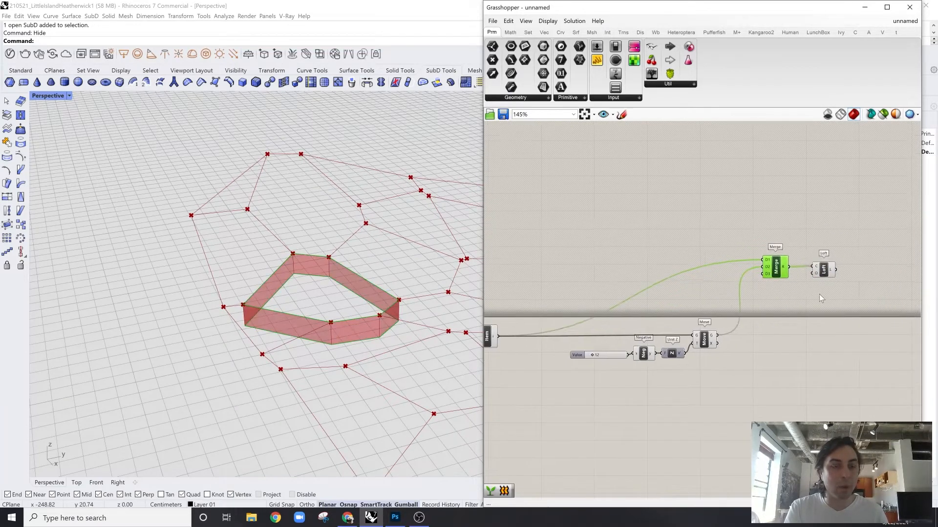
left_click(815, 282)
Bring Merge and Loft closer together and shift both farther away from Move
left_click_drag(784, 270, 798, 269)
left_click_drag(836, 232, 787, 269)
left_click_drag(789, 269, 842, 263)
right_click_drag(859, 301, 798, 248)
left_click(793, 250)
scroll(588, 310, "down", 1)
scroll(588, 310, "up", 3)
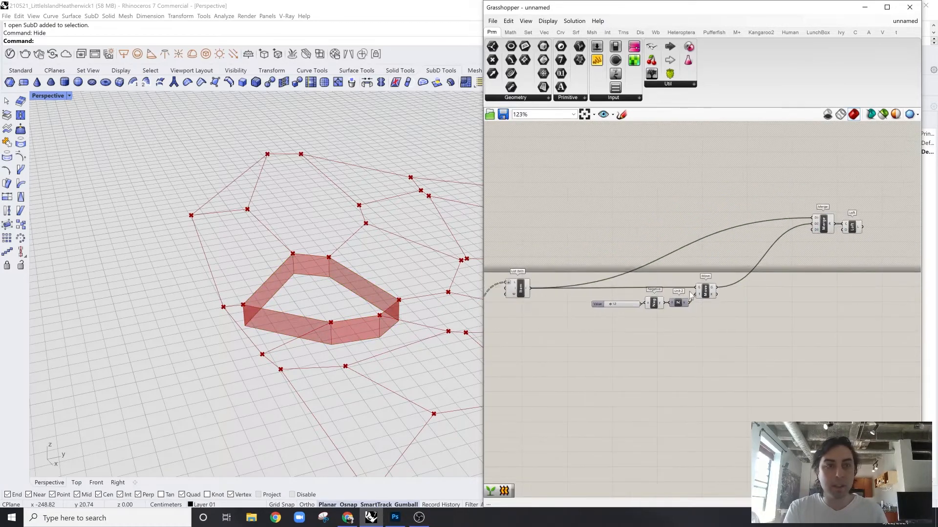
Check the moved outline on the lofted band and add a Scale component to the right of Move
left_click_drag(748, 258, 595, 348)
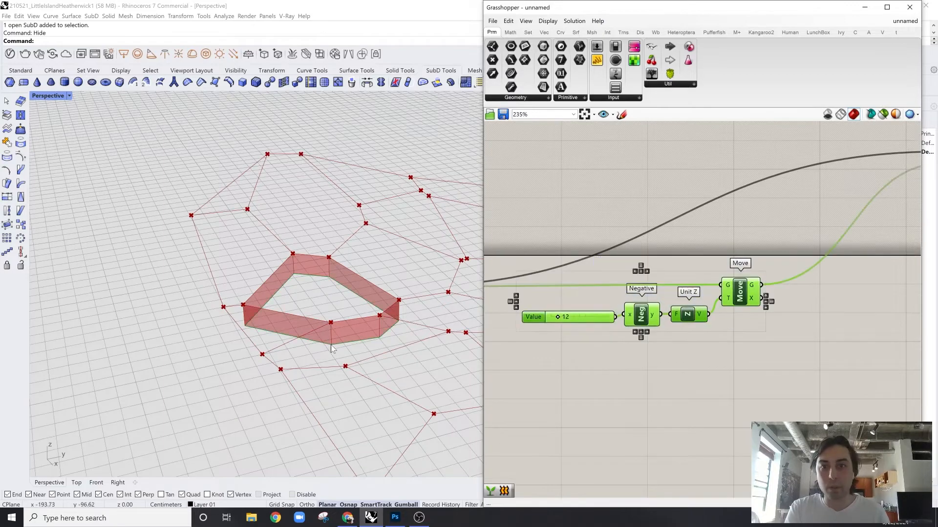
right_click_drag(273, 307, 312, 265)
left_click(738, 352)
right_click_drag(389, 263, 352, 302)
double_click(720, 377)
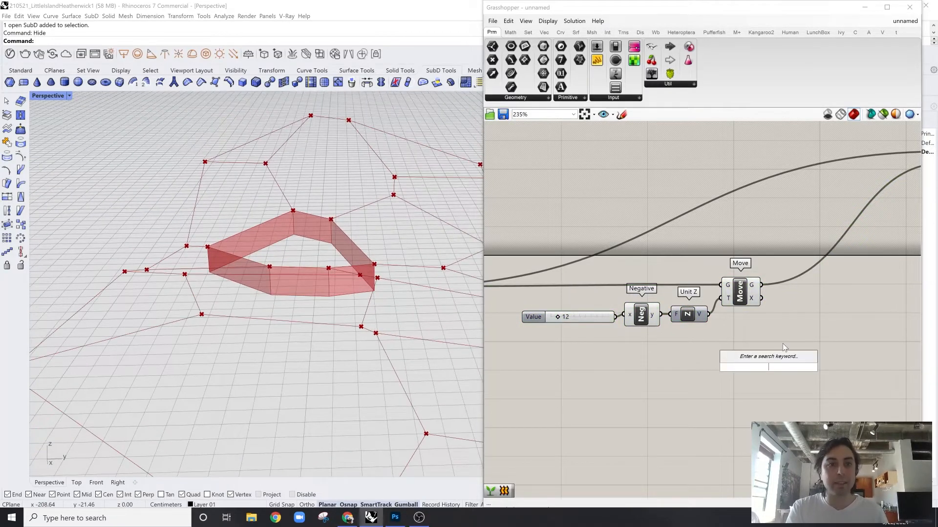
type("sca")
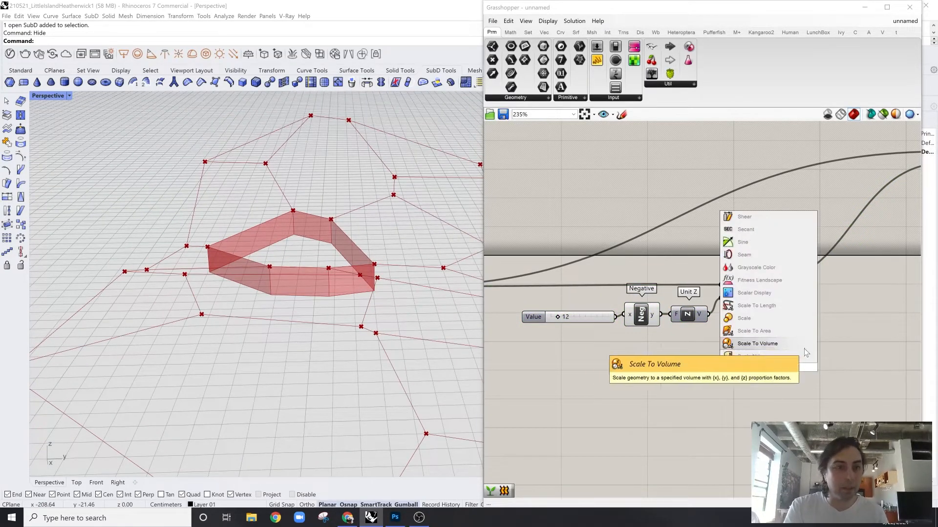
left_click(755, 320)
scroll(732, 369, "down", 2)
left_click_drag(732, 379, 815, 346)
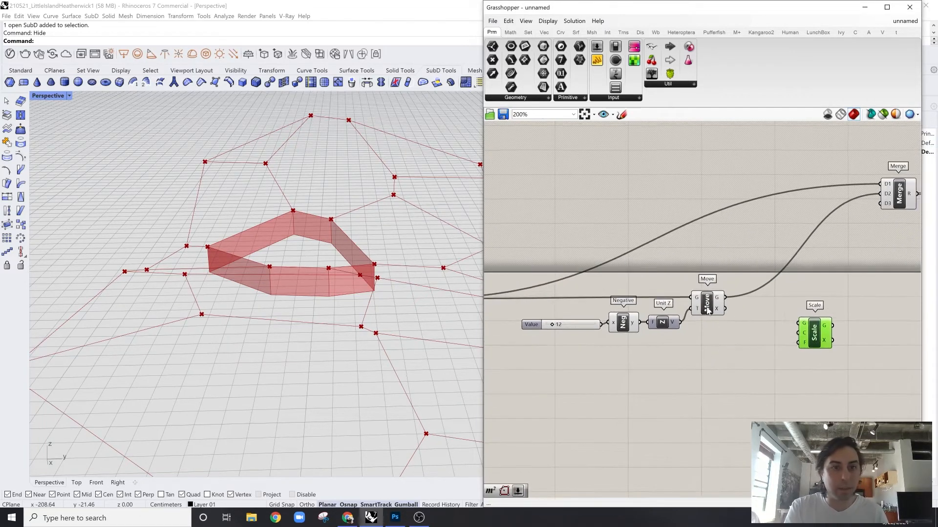
Connect Move's geometry output to Scale's G input and place Scale farther from Move
left_click(706, 307)
right_click_drag(408, 305, 440, 296)
left_click_drag(712, 351, 858, 317)
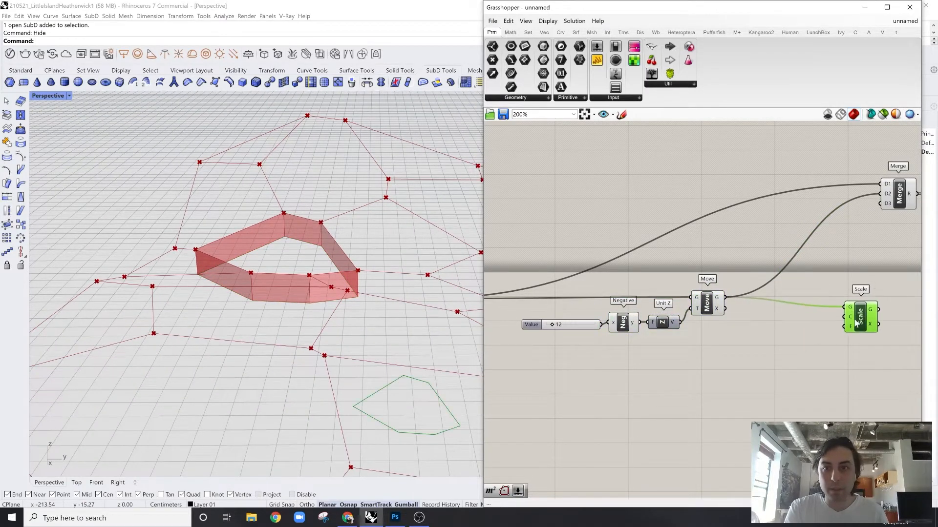
right_click_drag(713, 329, 665, 331)
Add a Polygon Center component between Move and Scale and connect Move's geometry output to its P input
double_click(708, 363)
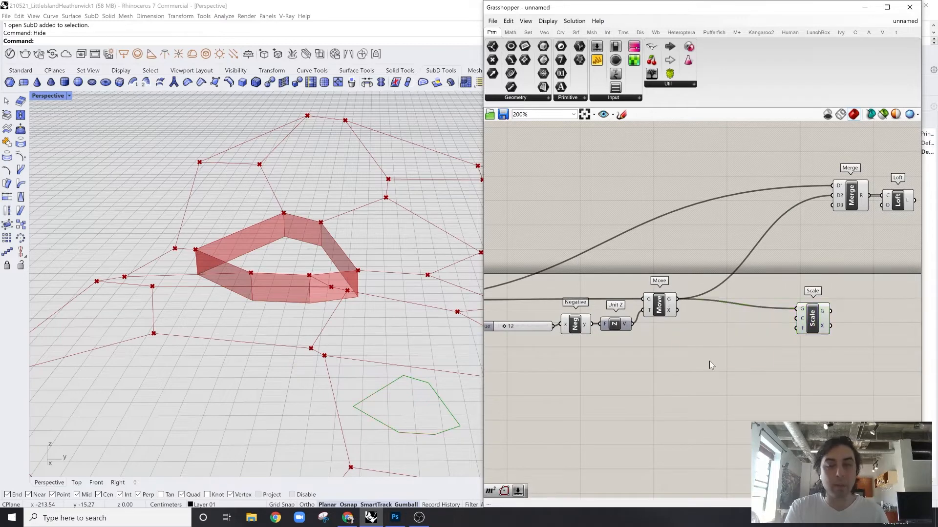
right_click_drag(352, 262, 336, 318)
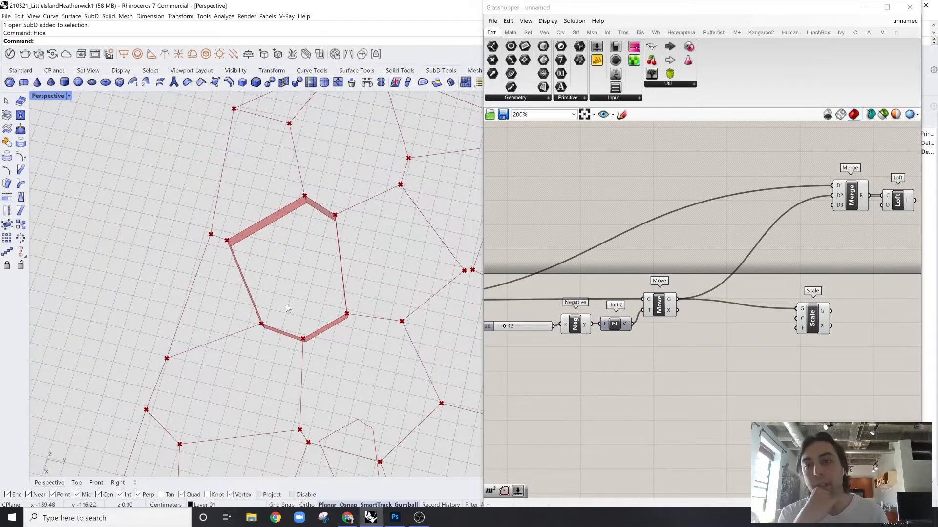
double_click(628, 387)
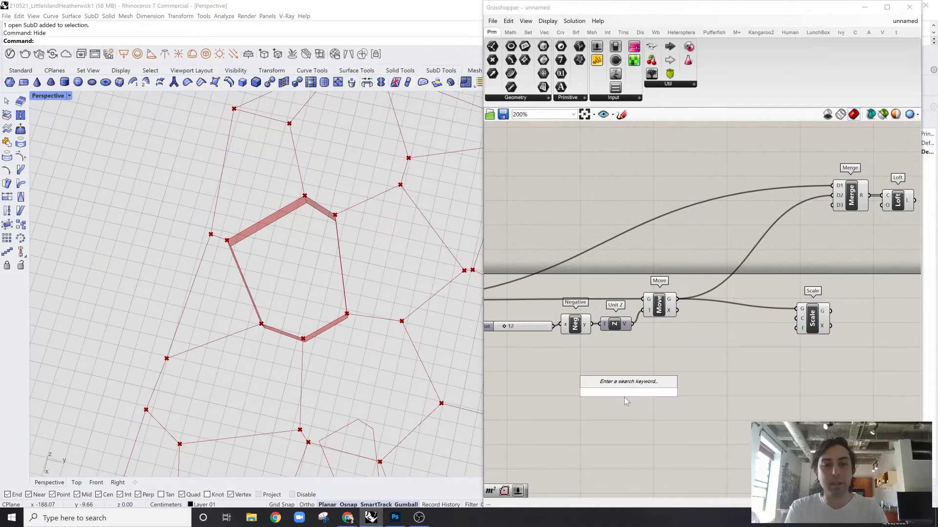
type("poly")
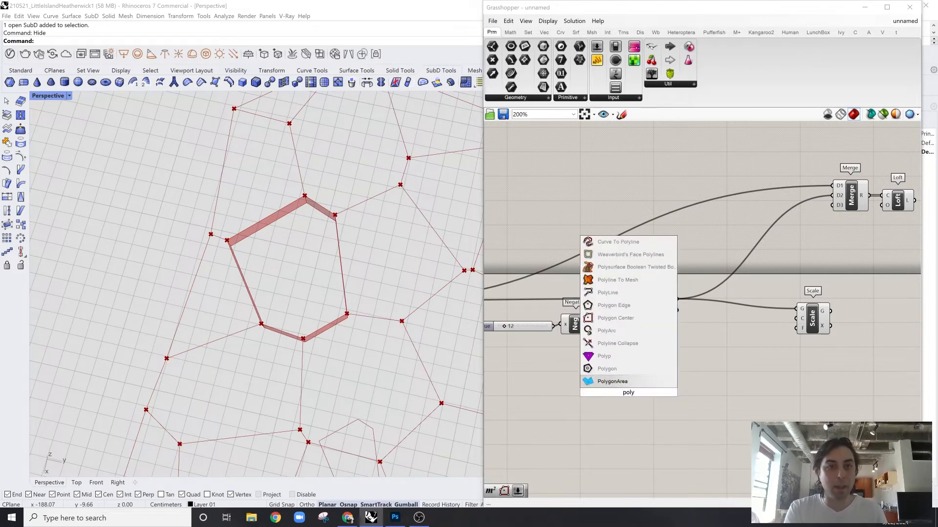
left_click(617, 318)
left_click_drag(630, 378, 700, 348)
left_click_drag(678, 304, 677, 297)
left_click_drag(687, 361, 742, 361)
right_click_drag(809, 355, 734, 368)
scroll(733, 368, "up", 3)
double_click(719, 365)
key("Escape")
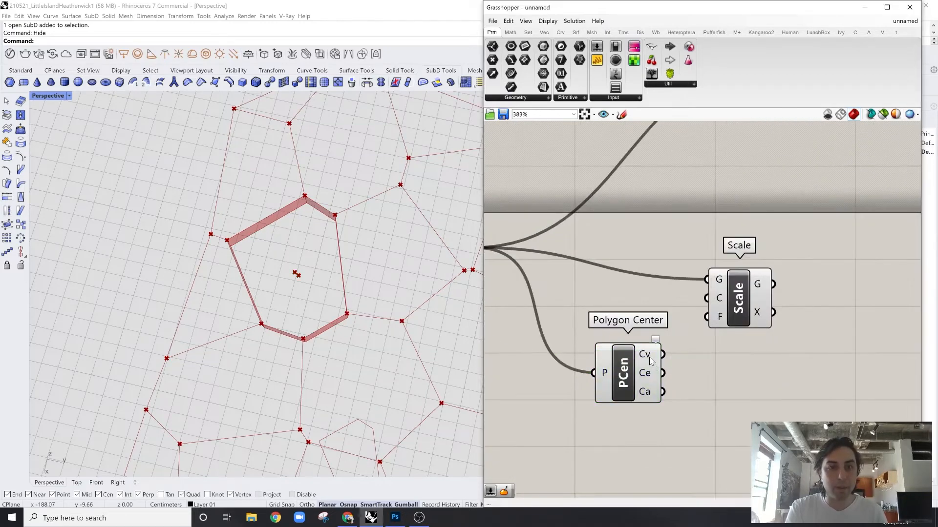
Add a Point component and connect Polygon Center's Cv output to it to check the centre location
mouse_move(650, 361)
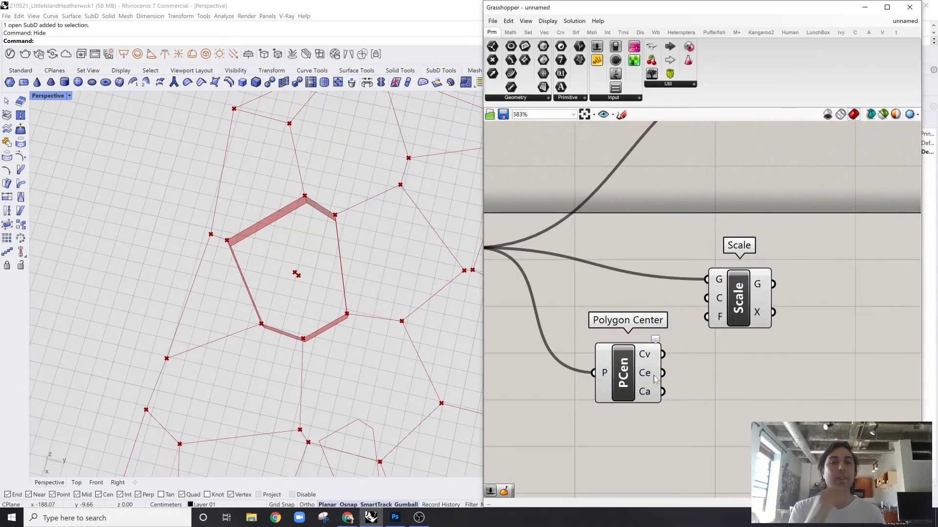
mouse_move(654, 377)
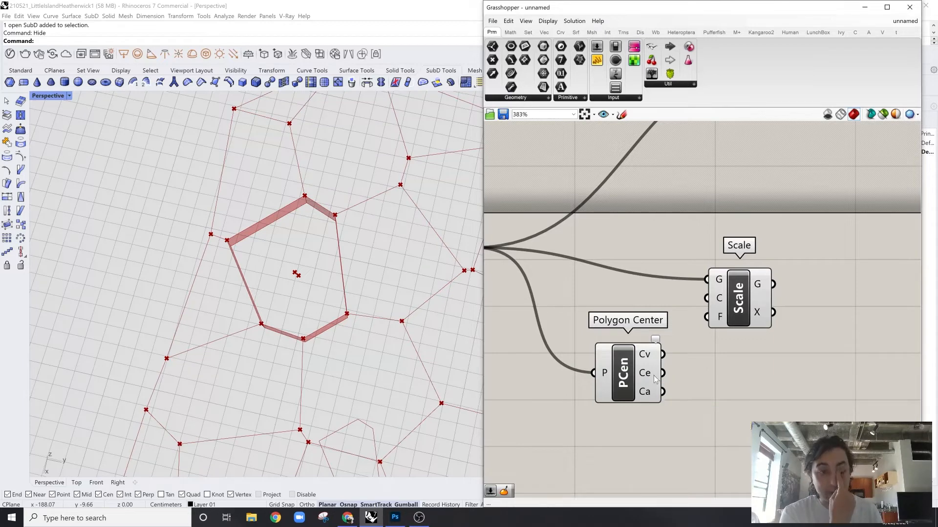
mouse_move(650, 396)
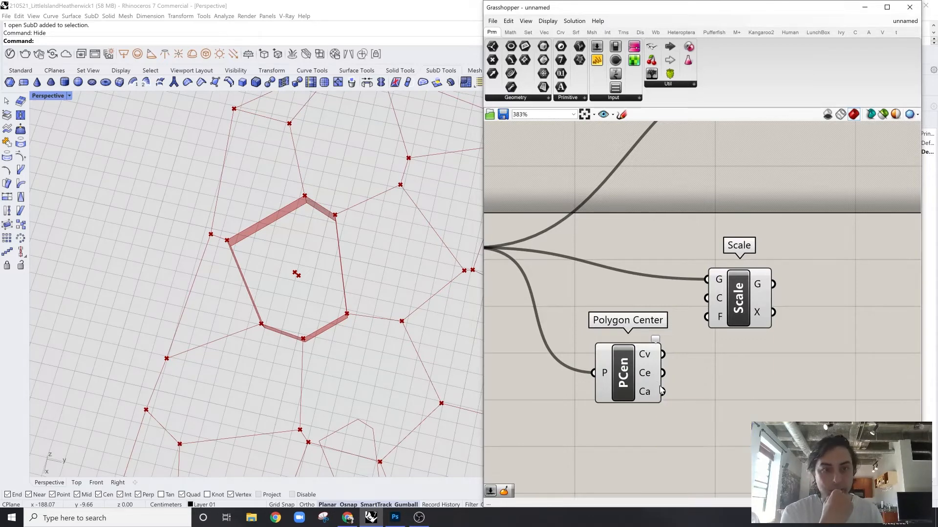
double_click(802, 386)
type("pt")
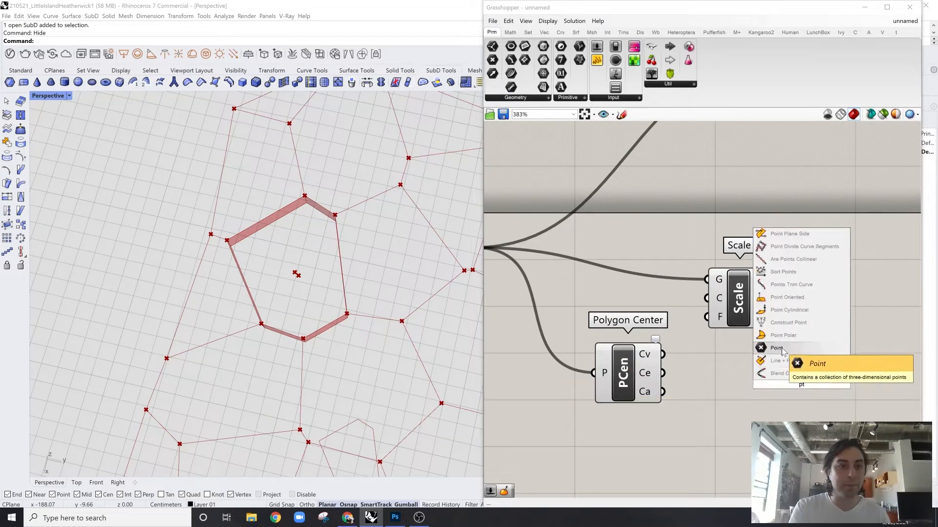
left_click(782, 351)
left_click_drag(662, 354, 750, 354)
right_click_drag(350, 321, 361, 328)
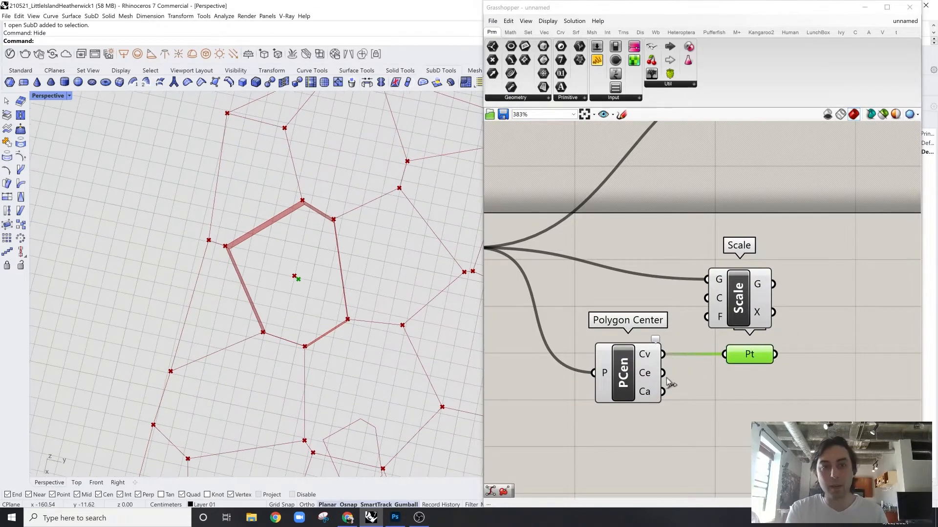
left_click_drag(665, 373, 697, 360)
left_click(742, 379)
Space out Polygon Center, Point and Scale, and connect the centre point to Scale's C input
scroll(706, 368, "down", 1)
left_click_drag(710, 392, 638, 359)
left_click_drag(638, 364, 616, 366)
left_click_drag(735, 314, 790, 287)
left_click(742, 318)
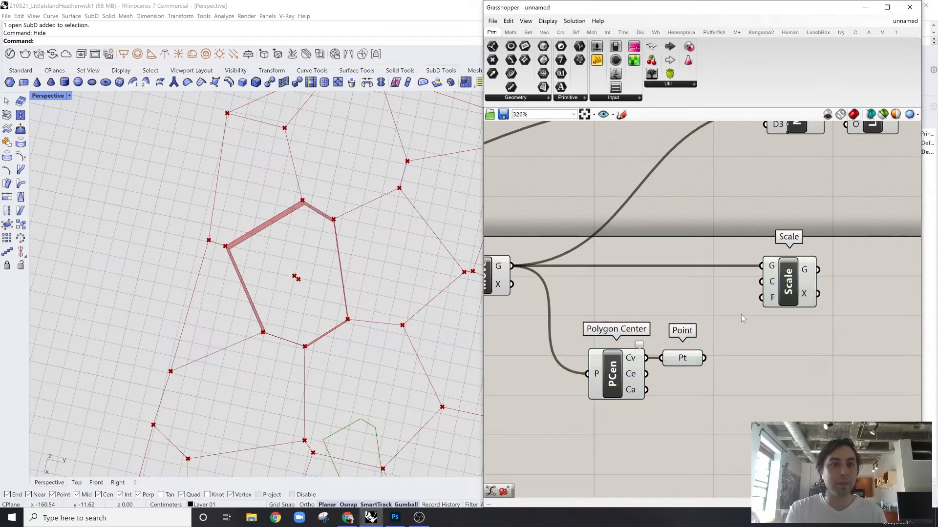
left_click_drag(704, 358, 770, 286)
left_click(800, 287)
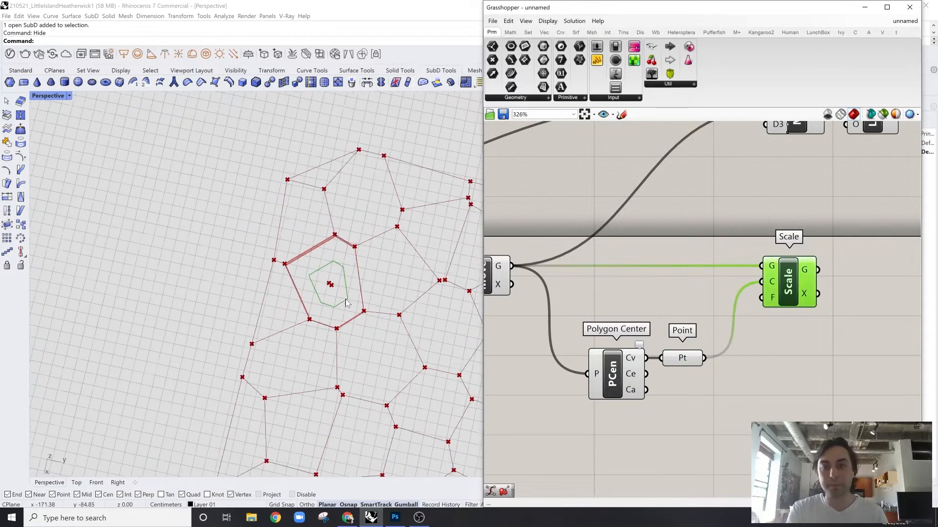
Add a 0.95 number slider, connect it to Scale's F input and move Scale clear of the neighbouring components
right_click_drag(332, 303, 348, 247)
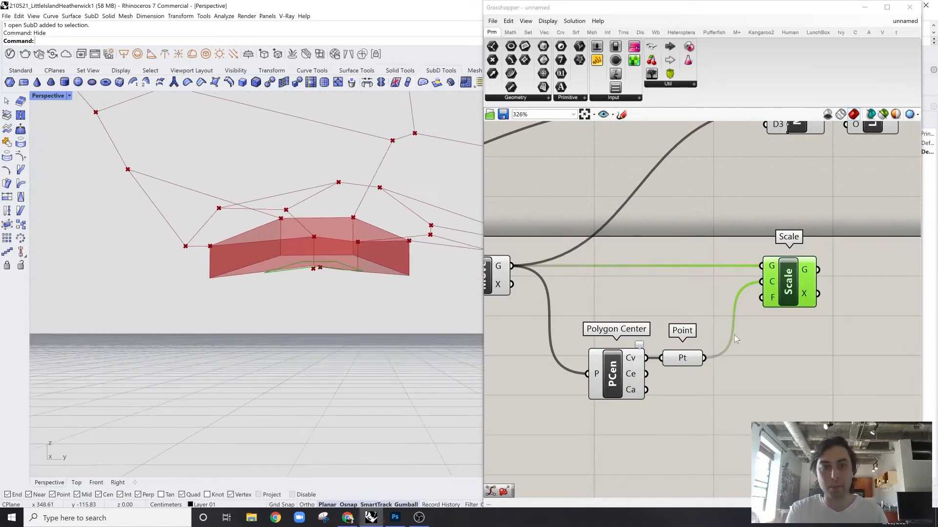
double_click(790, 354)
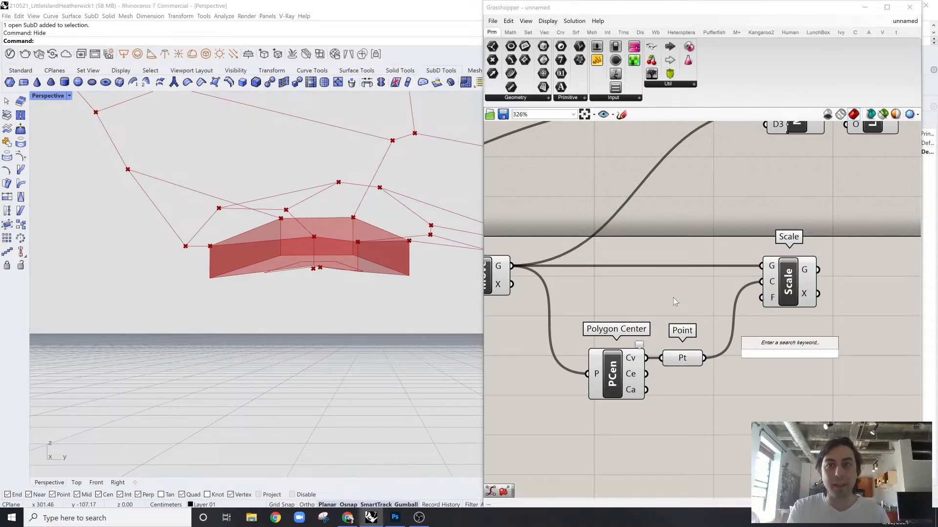
type("slider")
key("Return")
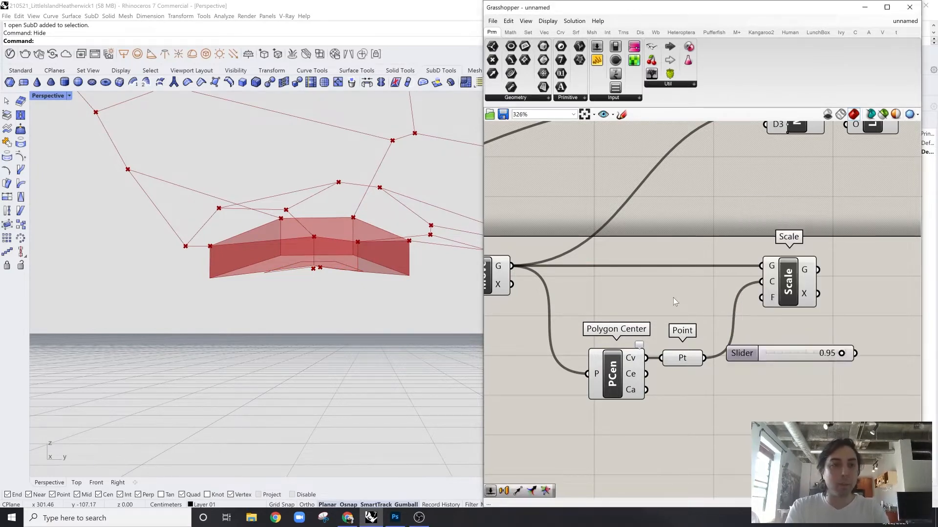
left_click(782, 302)
left_click_drag(786, 301, 855, 353)
left_click_drag(804, 277, 896, 287)
right_click_drag(882, 293, 813, 288)
left_click_drag(812, 287, 819, 282)
left_click(752, 312)
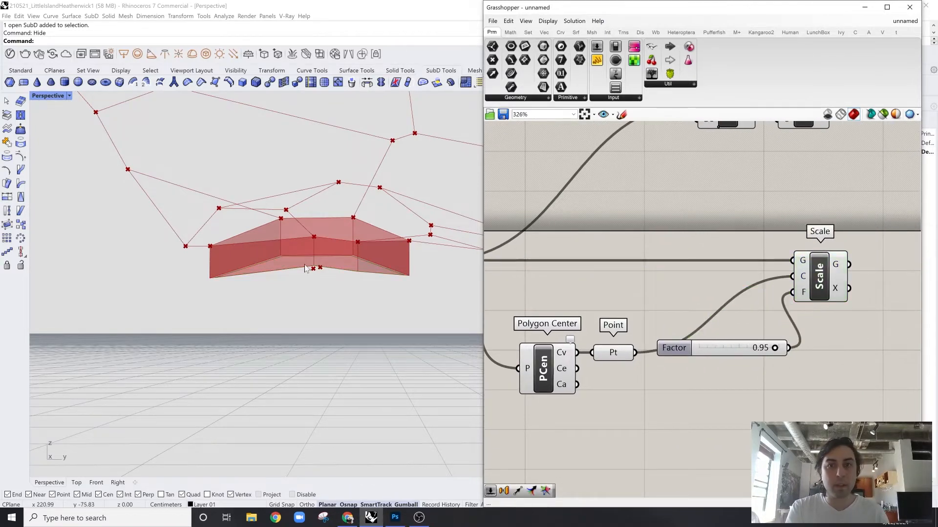
Set the scale factor slider to 0.56 while checking the shrunken outline inside the column cell
right_click_drag(304, 268, 371, 266)
scroll(371, 265, "up", 4)
mouse_move(775, 348)
left_mouse_down()
mouse_move(723, 349)
mouse_move(769, 352)
left_mouse_up()
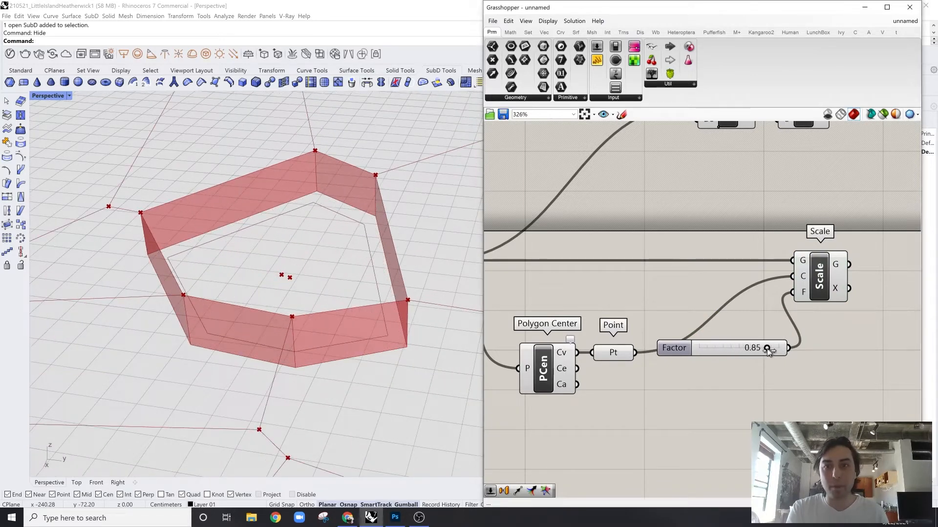
right_click_drag(439, 302, 459, 271)
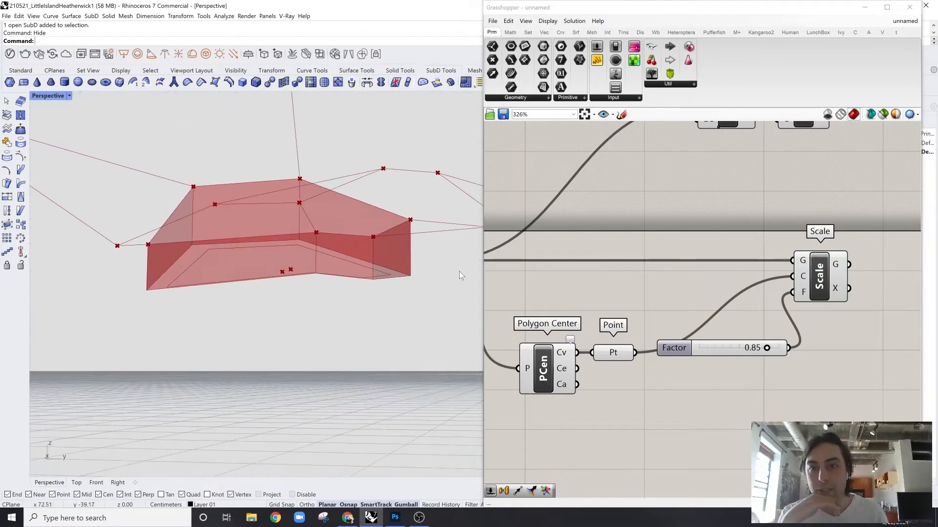
left_click_drag(769, 348, 746, 351)
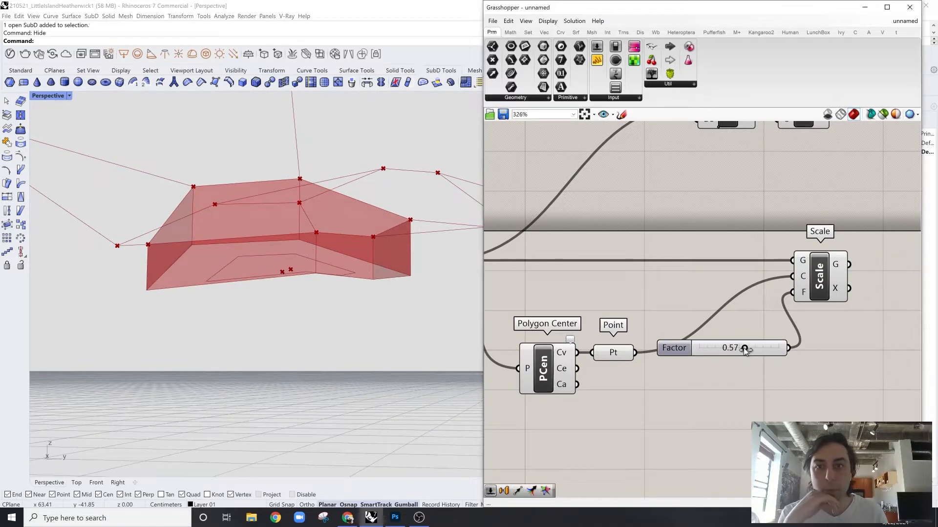
right_click_drag(399, 274, 360, 308)
Shift the scaling components away from Move, then duplicate the value slider, Negative, Unit Z and Move chain beside Scale
scroll(701, 275, "down", 3)
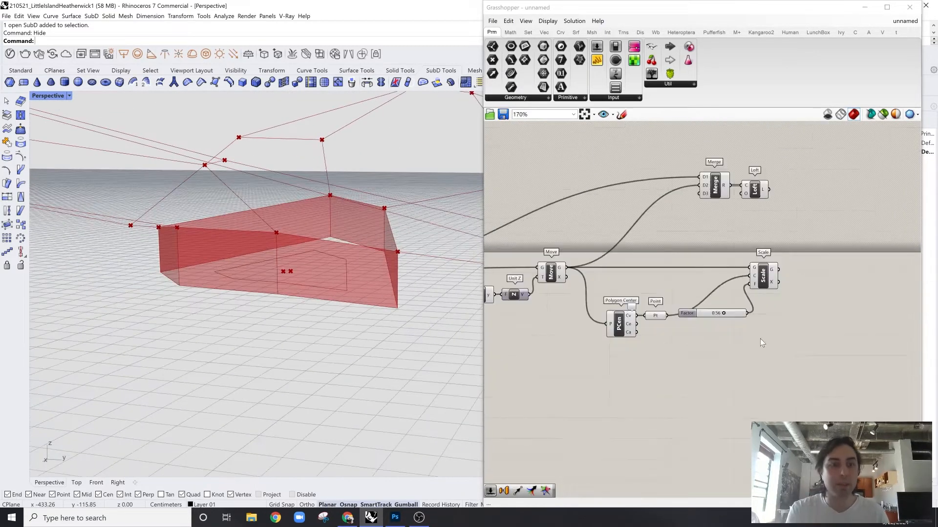
left_click_drag(772, 363, 604, 247)
left_click_drag(773, 297, 792, 315)
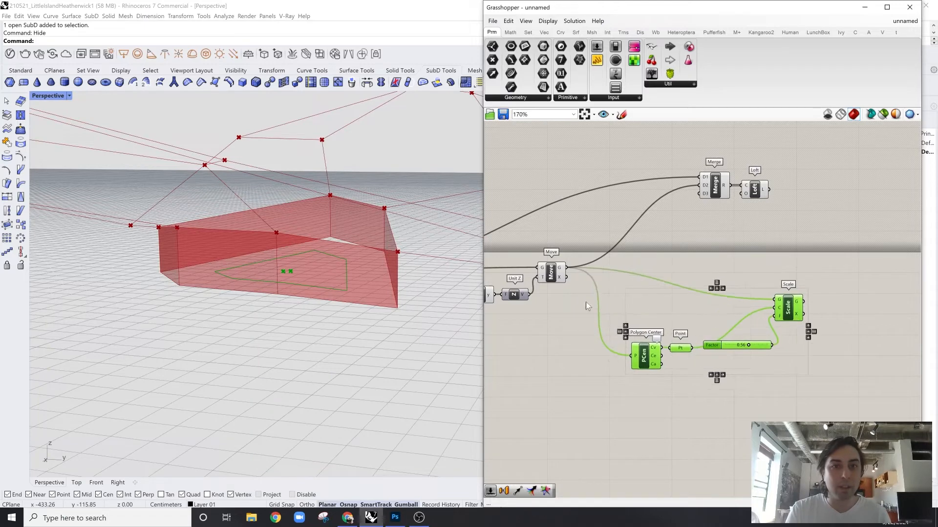
right_click_drag(585, 301, 680, 299)
left_click_drag(649, 321, 529, 269)
right_click_drag(616, 254, 585, 250)
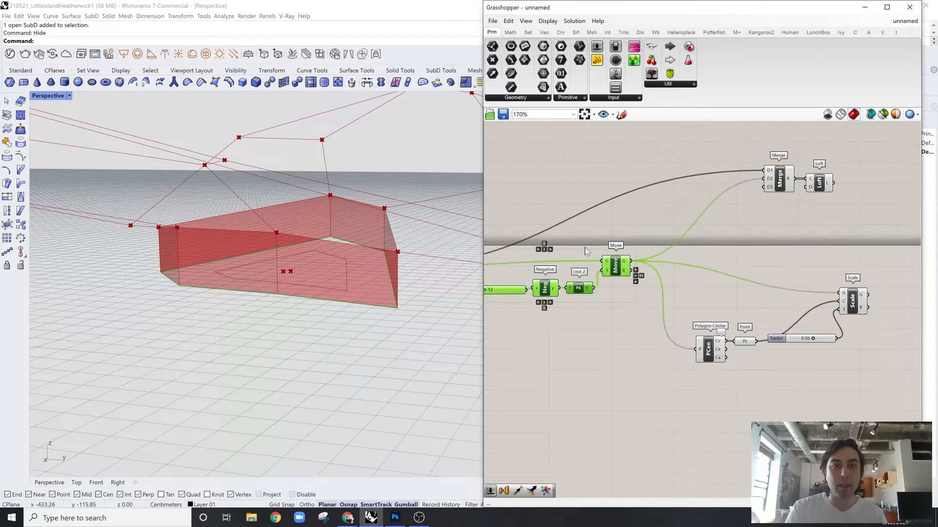
scroll(593, 238, "down", 2)
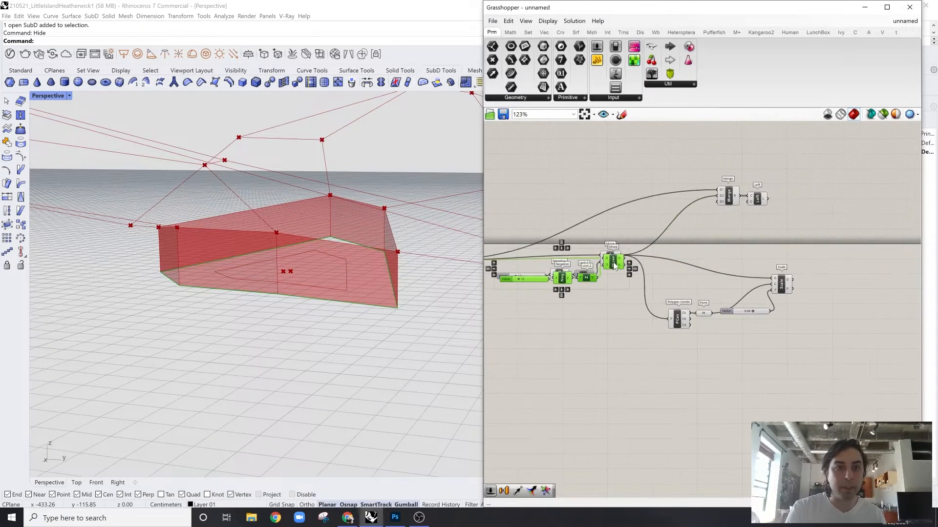
left_click_drag(613, 261, 833, 258, "alt")
Spread the copied value slider, Negative, Unit Z and Move out beyond Scale so the components do not overlap
scroll(855, 293, "up", 4)
left_click(782, 297)
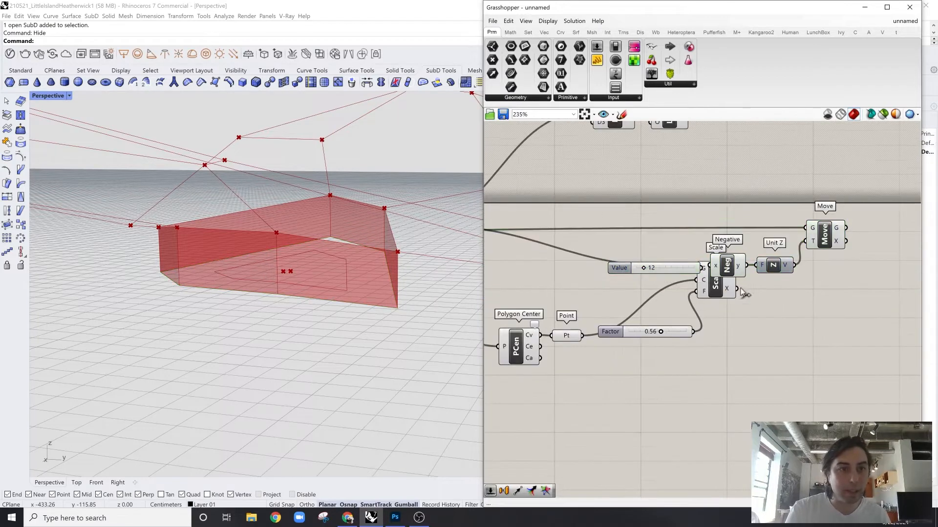
left_click_drag(737, 201, 879, 293)
left_click_drag(732, 288, 784, 288)
key("ctrl+z")
left_click(778, 313)
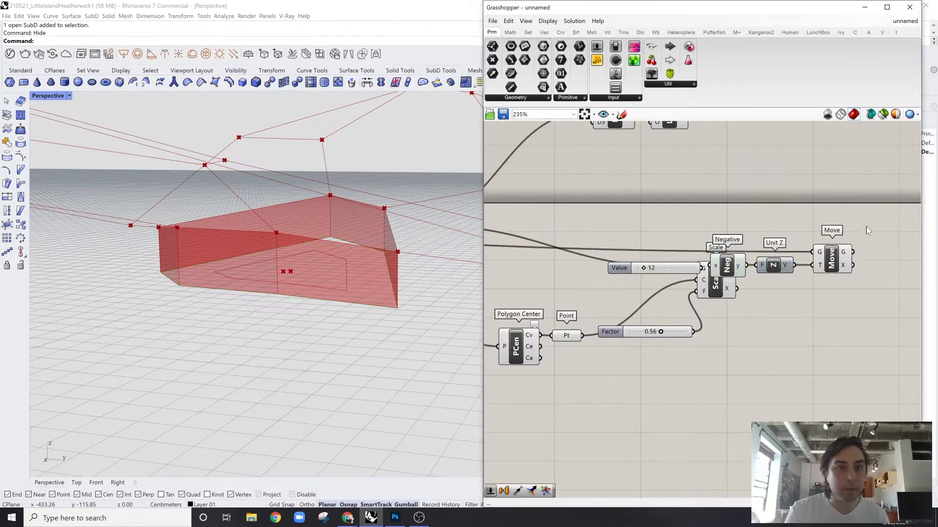
left_click_drag(862, 192, 807, 270)
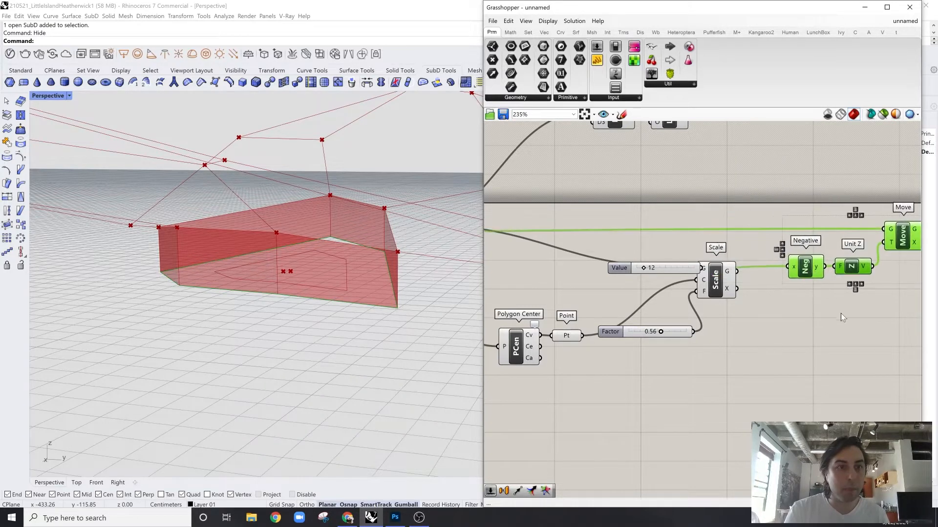
right_click_drag(840, 312, 754, 303)
left_click(674, 303)
mouse_move(587, 259)
left_mouse_down()
mouse_move(658, 297)
mouse_move(660, 258)
left_mouse_up()
mouse_move(852, 178)
left_mouse_down()
mouse_move(654, 269)
mouse_move(637, 255)
mouse_move(652, 232)
left_mouse_up()
left_click(635, 295)
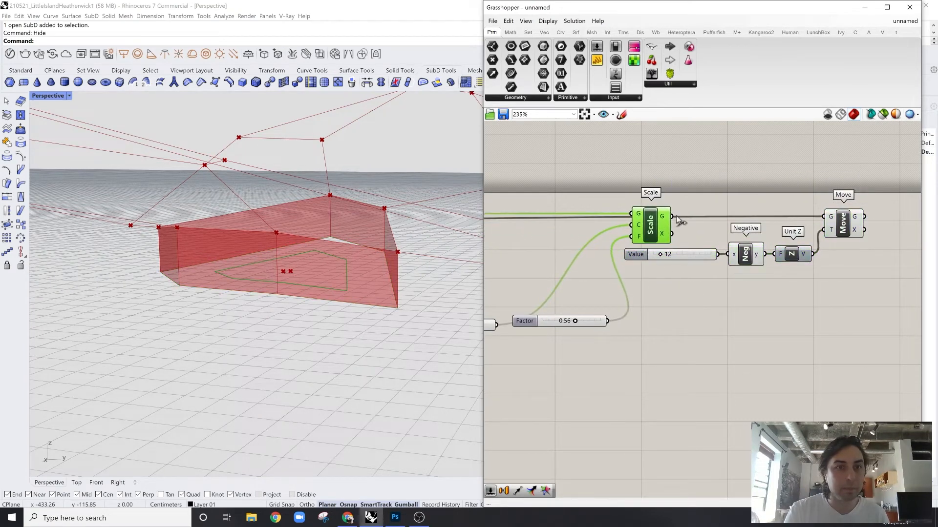
Connect Scale's geometry output to the copied Move's G input
left_click_drag(825, 216, 827, 216)
left_click_drag(883, 177, 601, 342)
left_click(711, 332)
Turn off the preview of Scale, Polygon Center and Point
right_click_drag(715, 329, 720, 342)
scroll(679, 281, "down", 2)
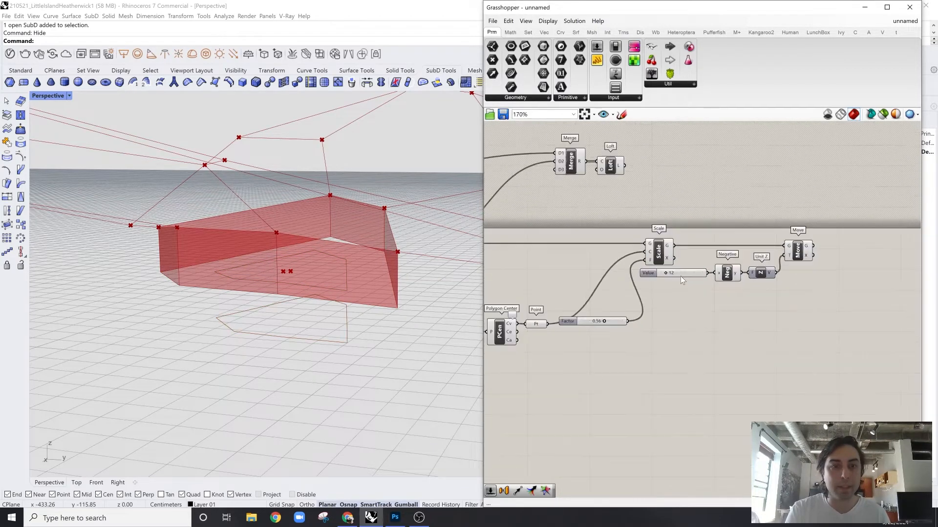
right_click_drag(639, 275, 713, 274)
left_click_drag(733, 205, 689, 262)
middle_click(728, 211)
left_click_drag(680, 396, 568, 306)
middle_click(611, 277)
left_click(640, 247)
left_click(726, 304)
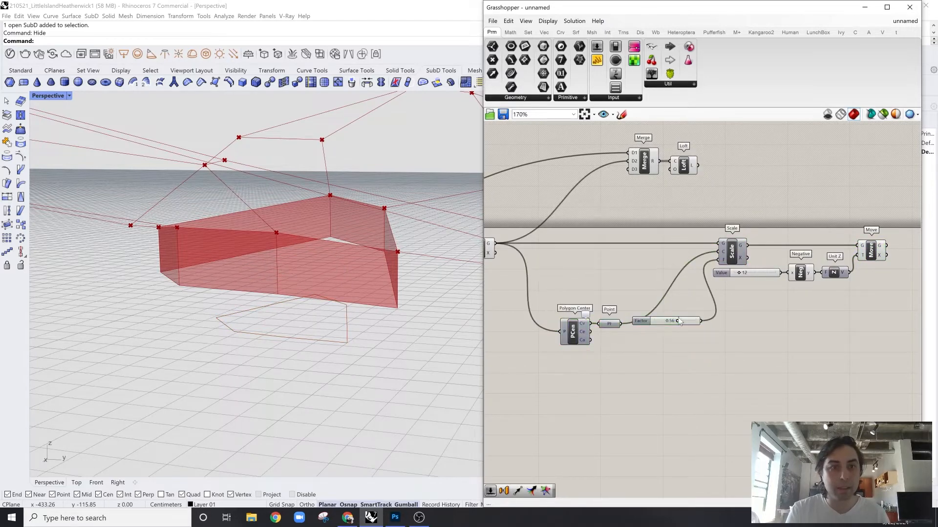
Arrange Polygon Center, Point, the factor slider and Scale into a compact cluster next to the second Move chain
left_click_drag(689, 271, 688, 261)
left_click_drag(609, 301, 631, 262)
left_click_drag(882, 319, 628, 296)
left_click(576, 283)
right_click_drag(568, 274, 622, 275)
Set the second Move chain's value slider to 5
right_click_drag(909, 305, 795, 313)
scroll(766, 306, "up", 4)
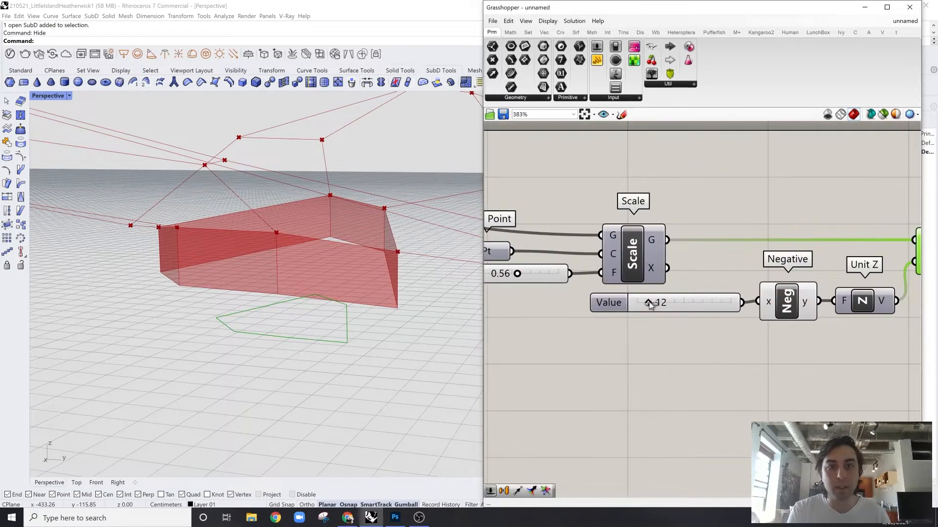
mouse_move(652, 303)
left_mouse_down()
mouse_move(666, 304)
mouse_move(641, 302)
left_mouse_up()
scroll(514, 288, "down", 5)
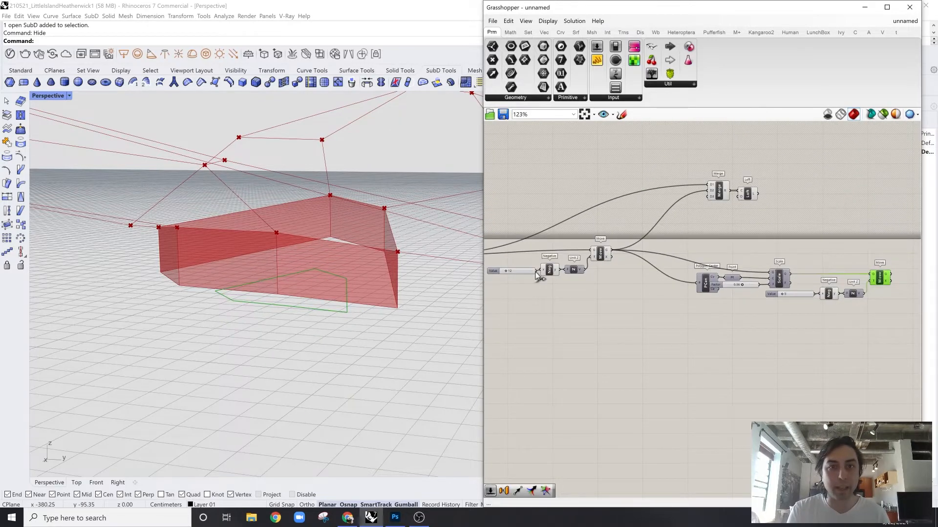
left_click_drag(770, 318, 821, 297)
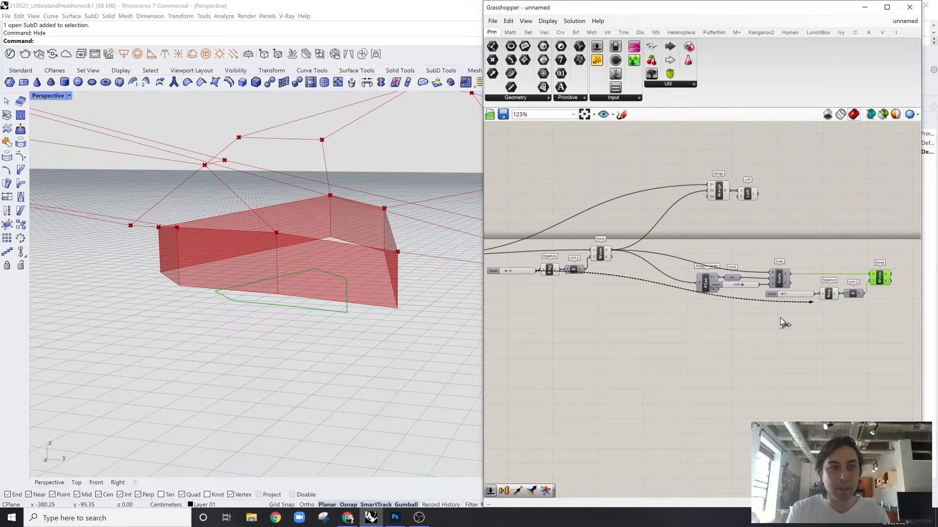
scroll(875, 255, "up", 1)
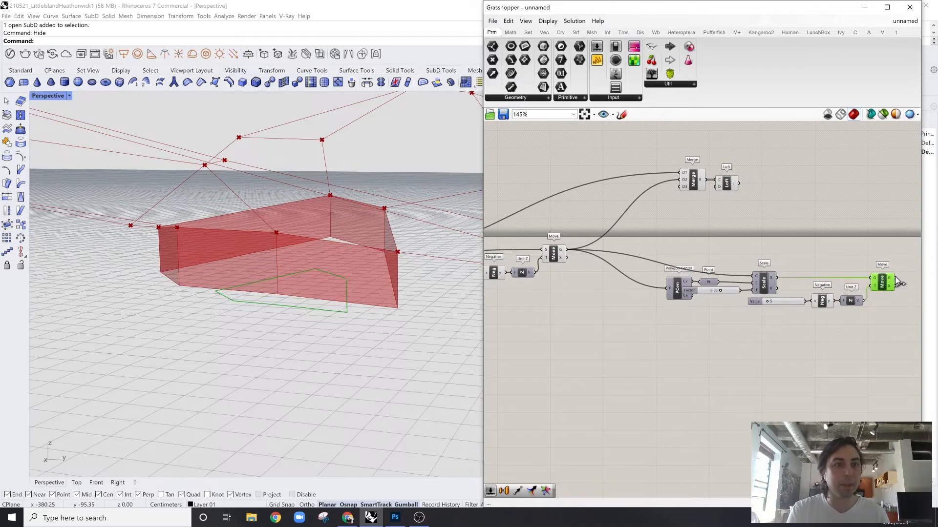
Connect the second Move's geometry output to Merge's D3 input and compare the loft with the column sketch in Photoshop
left_click_drag(900, 284, 684, 189)
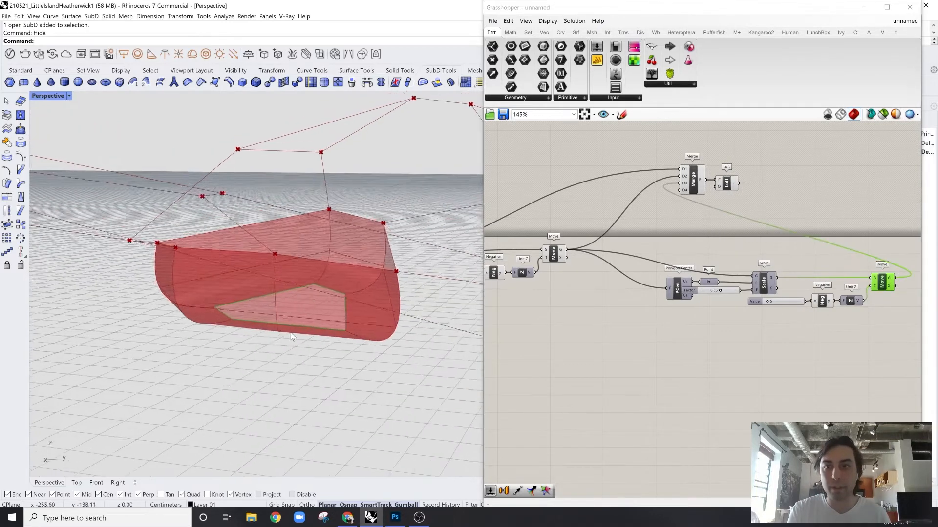
right_click_drag(291, 335, 366, 303)
left_click(395, 518)
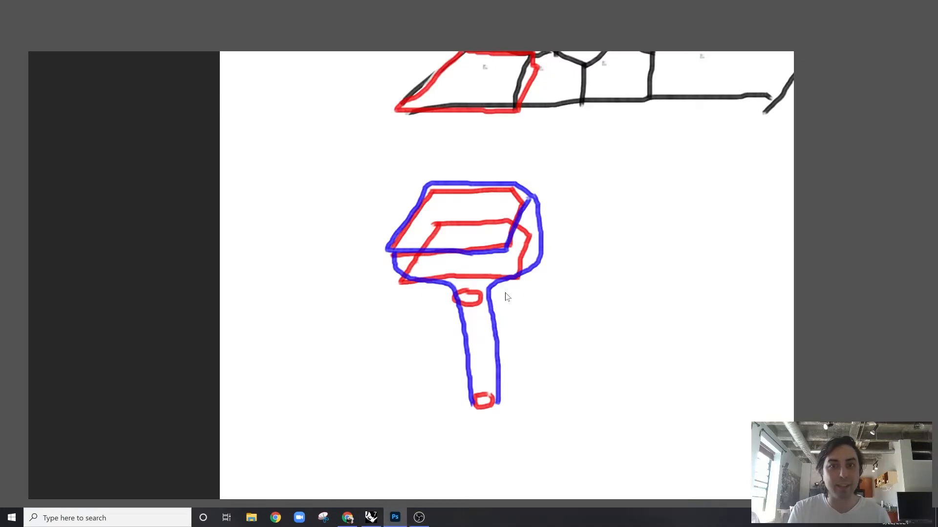
left_click(401, 520)
right_click_drag(315, 231, 224, 247)
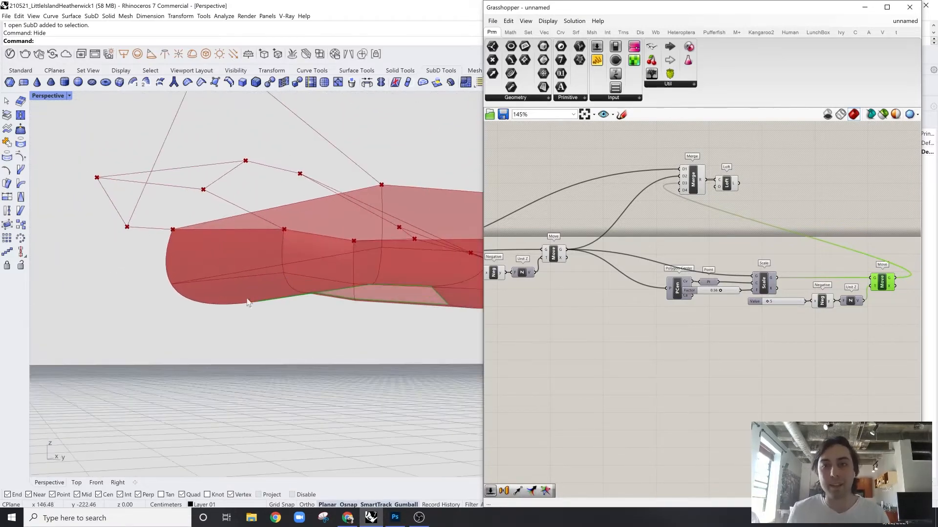
scroll(248, 303, "down", 4)
right_click_drag(312, 299, 415, 337)
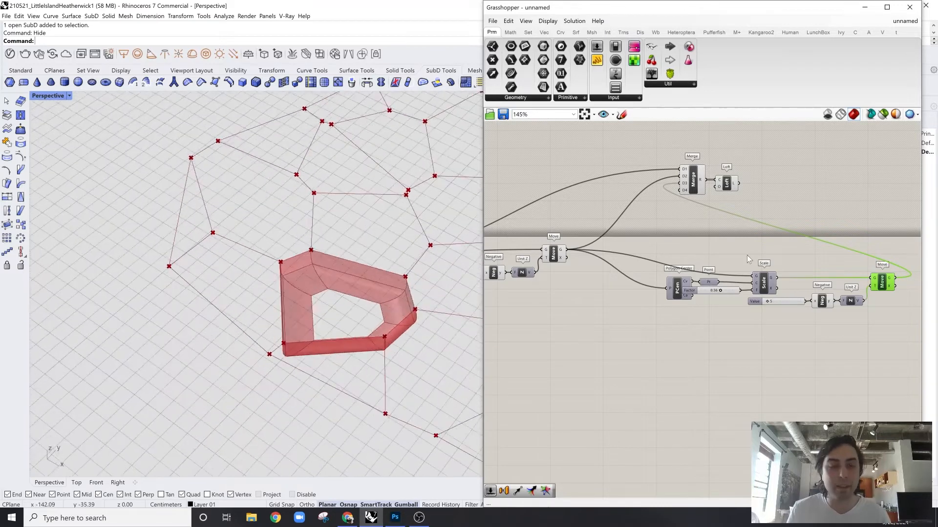
Widen the Grasshopper window on both sides to gain more canvas space
left_click(798, 205)
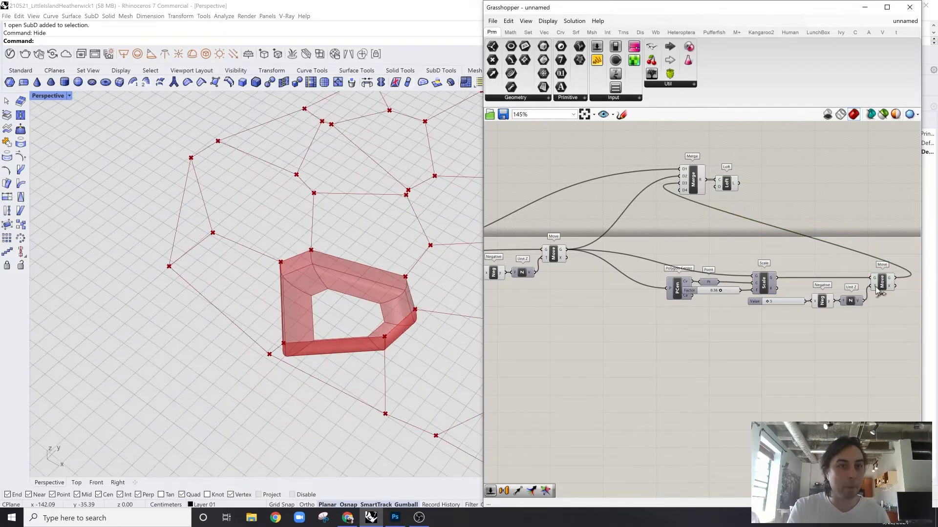
right_click_drag(768, 289, 775, 284)
right_click_drag(579, 272, 670, 277)
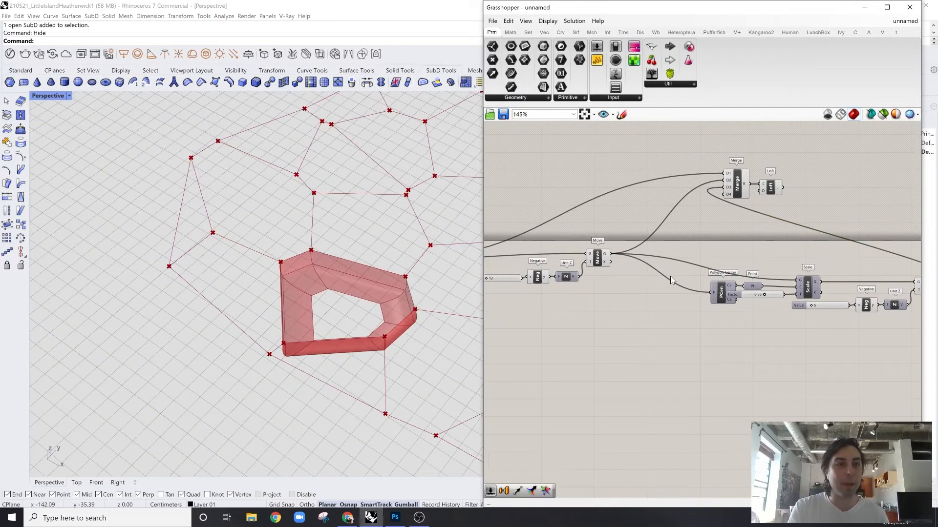
left_click_drag(479, 221, 329, 222)
right_click_drag(191, 228, 231, 238)
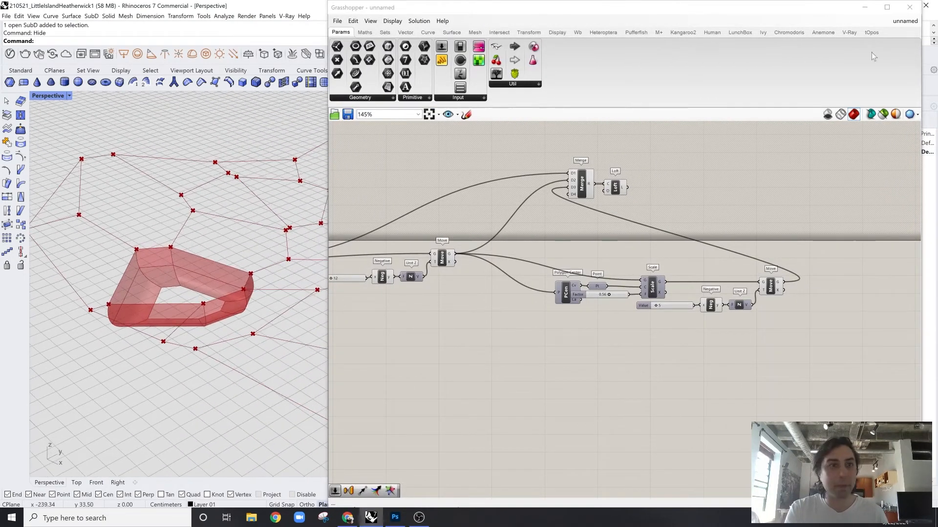
left_click(919, 61)
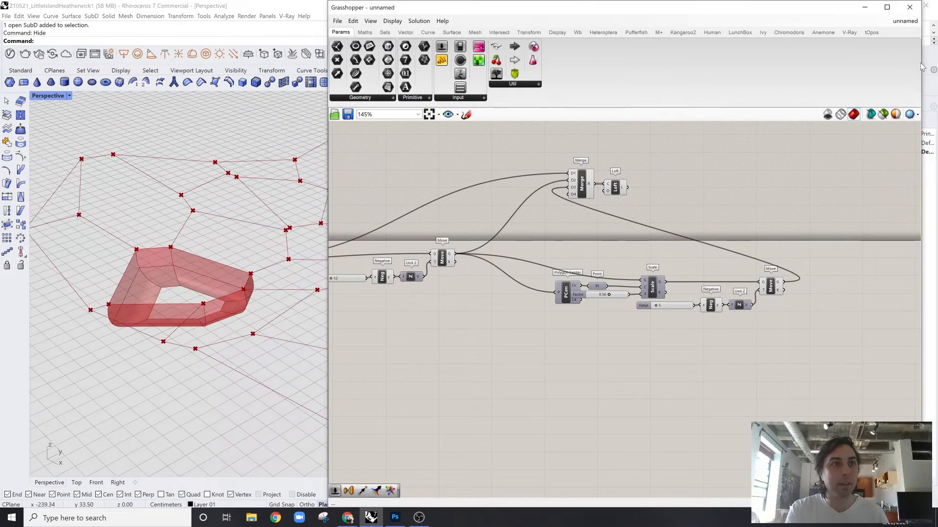
left_click_drag(921, 64, 933, 68)
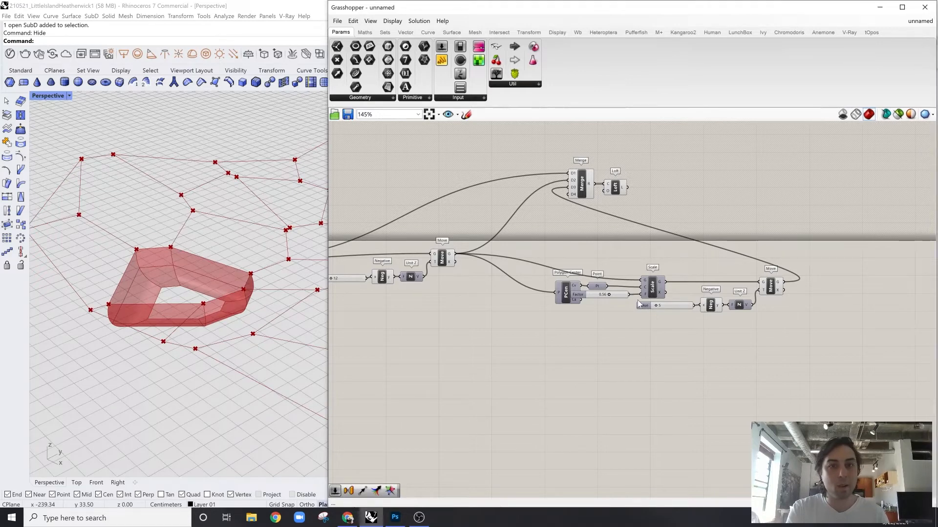
Connect the first Move chain's value slider to the second Negative's x input in place of its own slider
right_click_drag(512, 262, 537, 272)
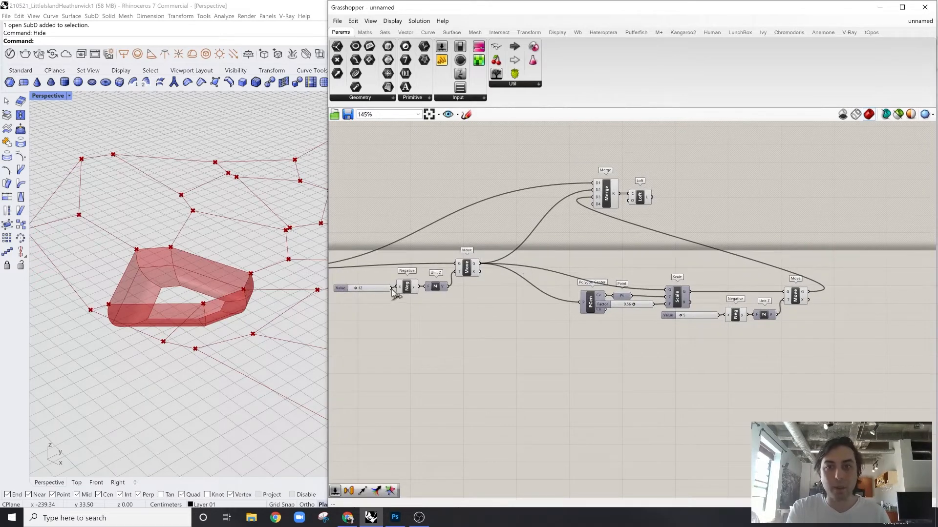
left_click_drag(393, 289, 725, 317)
scroll(148, 310, "up", 2)
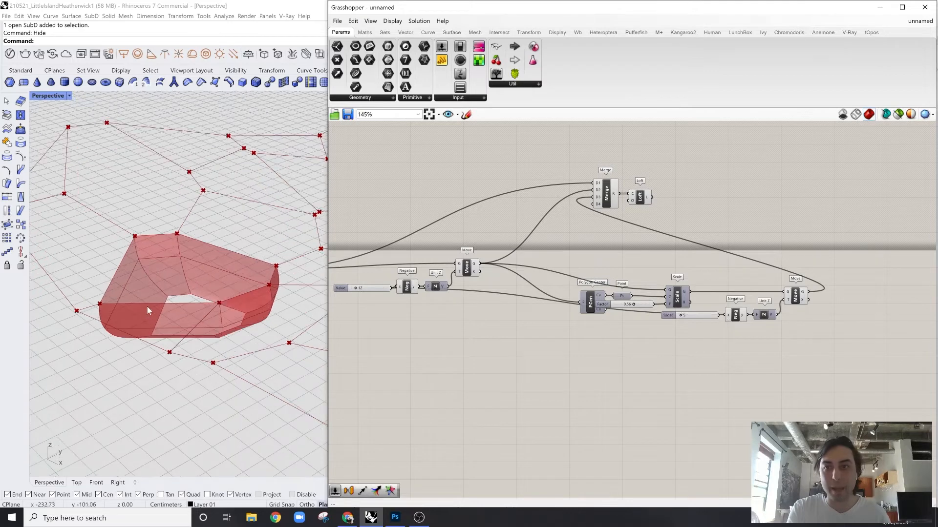
Set the shared move distance slider to 20 and check the deeper lofted column head
right_click_drag(206, 302, 189, 274)
scroll(337, 279, "up", 5)
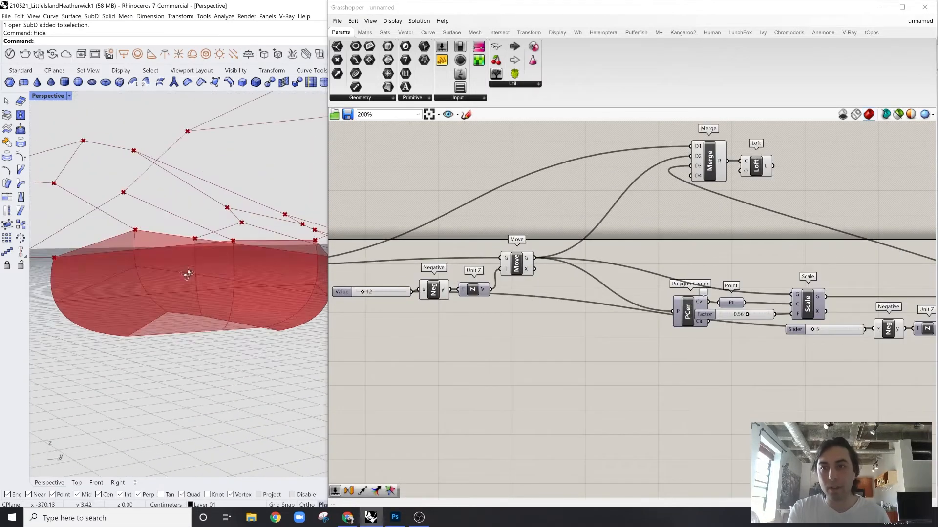
scroll(188, 274, "up", 4)
scroll(361, 290, "up", 4)
right_click_drag(356, 292, 432, 289)
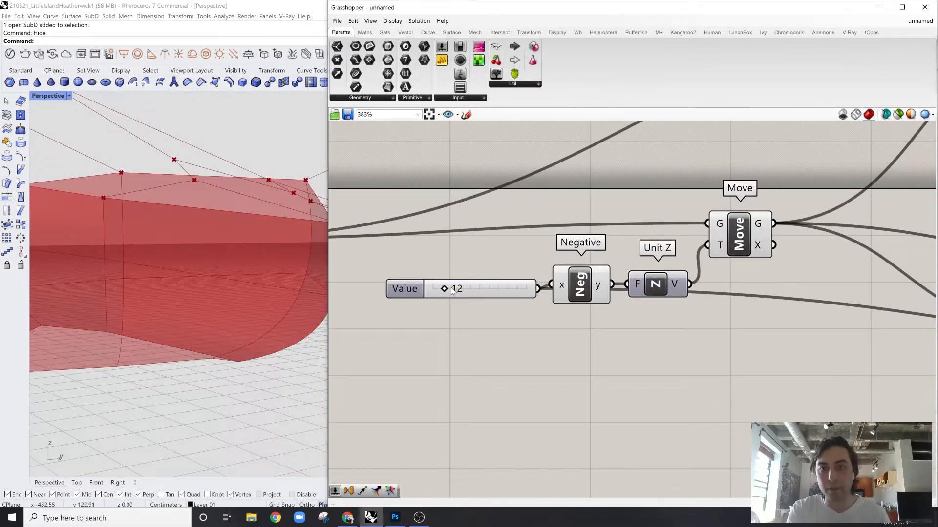
left_click_drag(452, 292, 458, 292)
right_click_drag(272, 293, 266, 283)
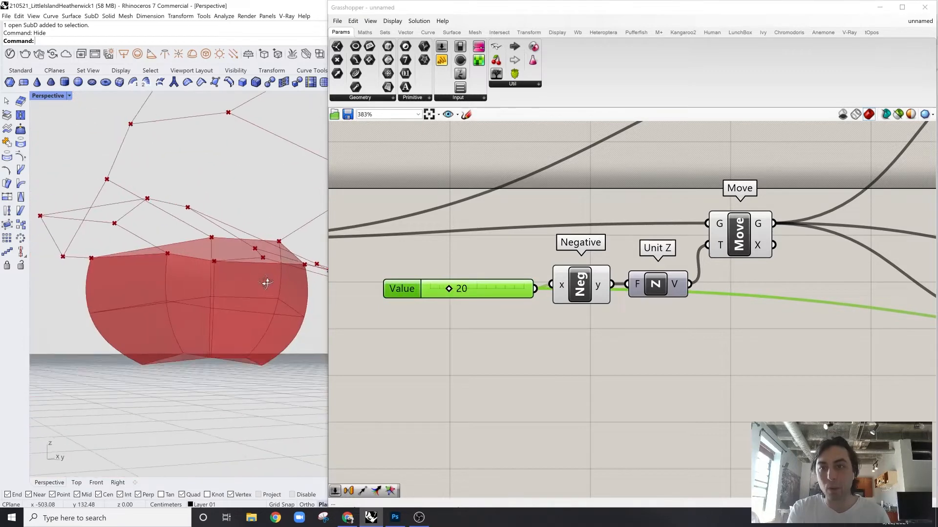
Set the shared move distance slider to 12
left_click_drag(449, 293, 442, 291)
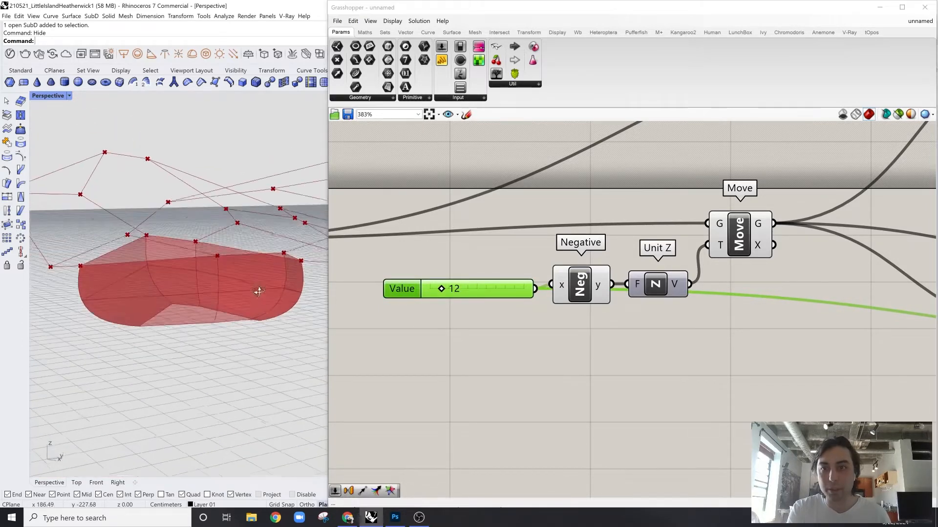
scroll(743, 286, "down", 5)
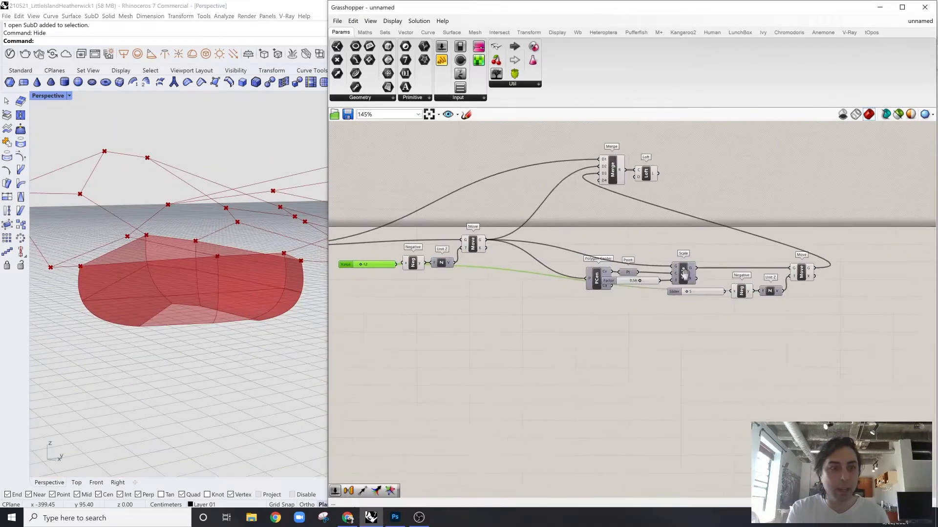
Connect the second Negative's x input back to its own value slider and set that slider to 7
scroll(744, 286, "up", 5)
scroll(744, 286, "up", 1)
left_click_drag(728, 301, 692, 309)
right_click_drag(273, 312, 304, 277)
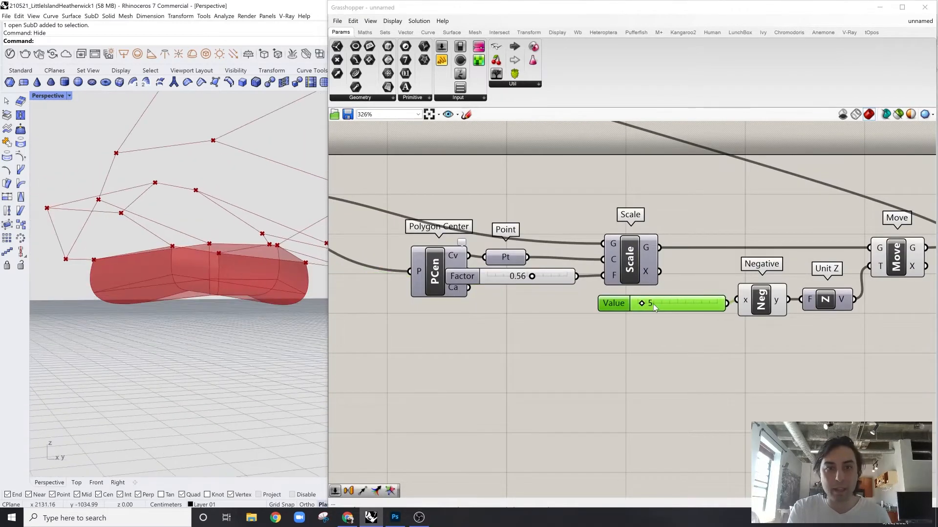
mouse_move(641, 303)
left_mouse_down()
mouse_move(661, 304)
mouse_move(645, 306)
left_mouse_up()
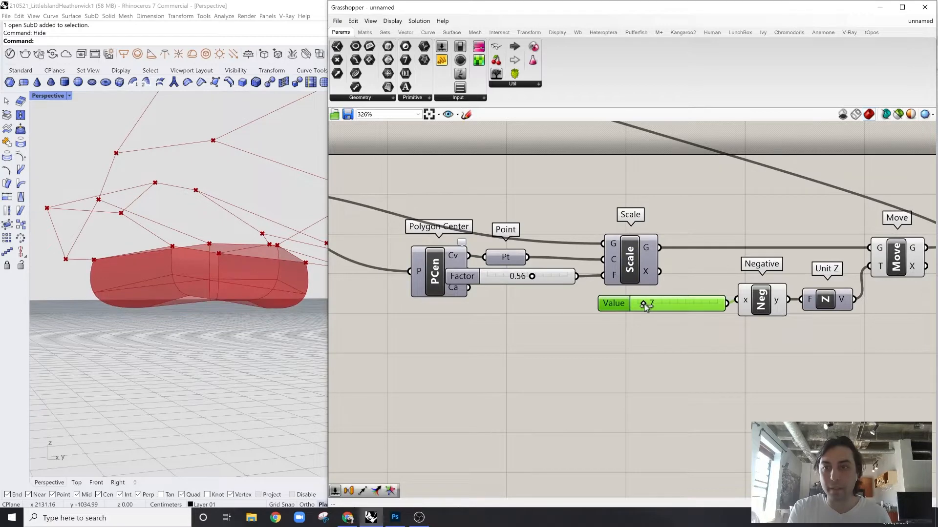
Move the Merge and Loft components further along the canvas to make room after the second Move chain
scroll(554, 222, "down", 9)
left_click_drag(589, 191, 741, 224)
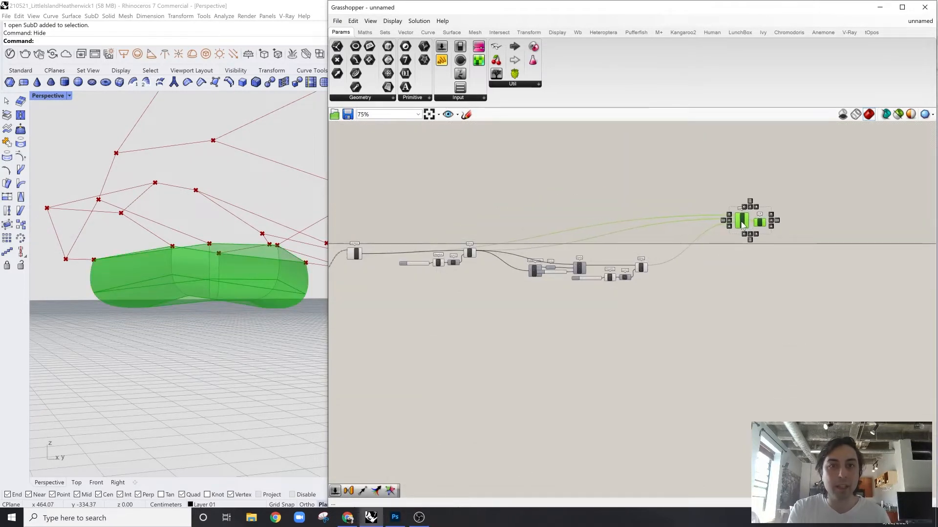
left_click(436, 216)
left_click_drag(490, 208, 423, 288)
left_click_drag(657, 242, 536, 289)
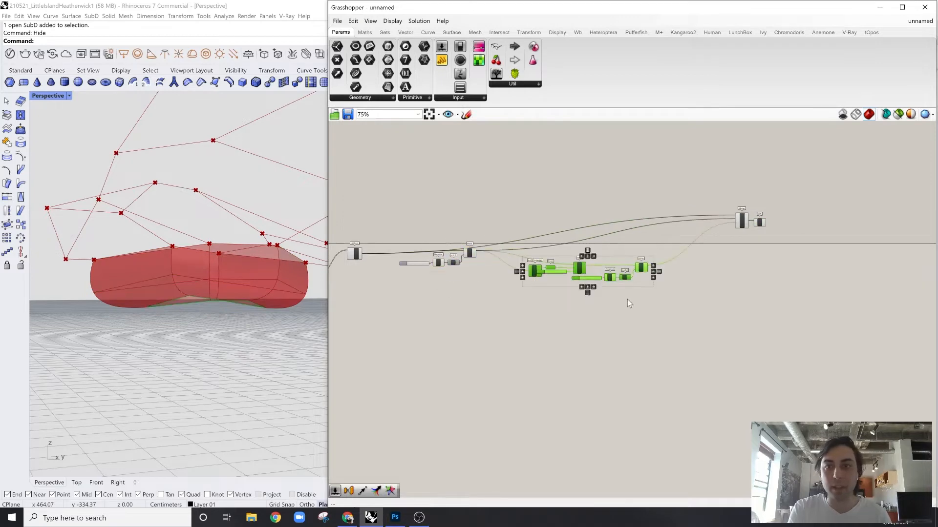
left_click(661, 270)
scroll(672, 283, "up", 4)
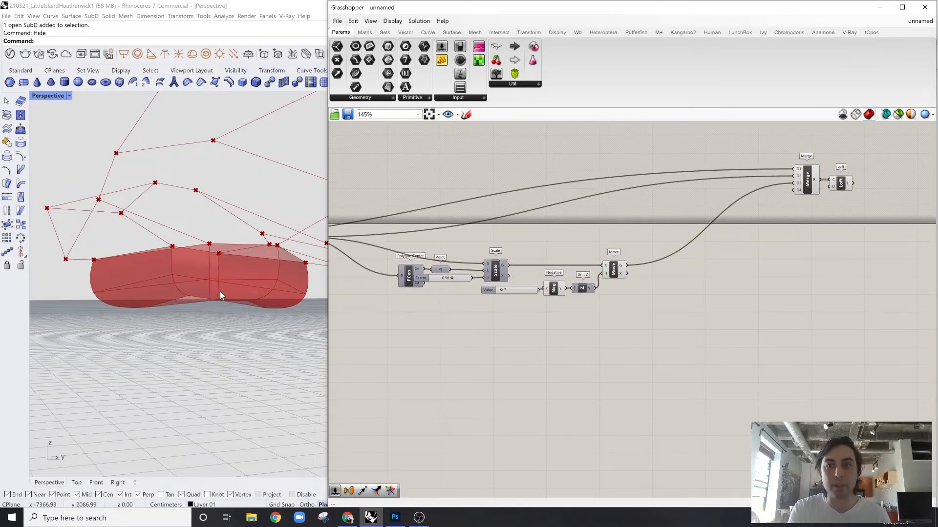
Add a second Polygon Center component and connect the second Move's geometry output to its P input
right_click_drag(220, 291, 242, 273)
double_click(699, 298)
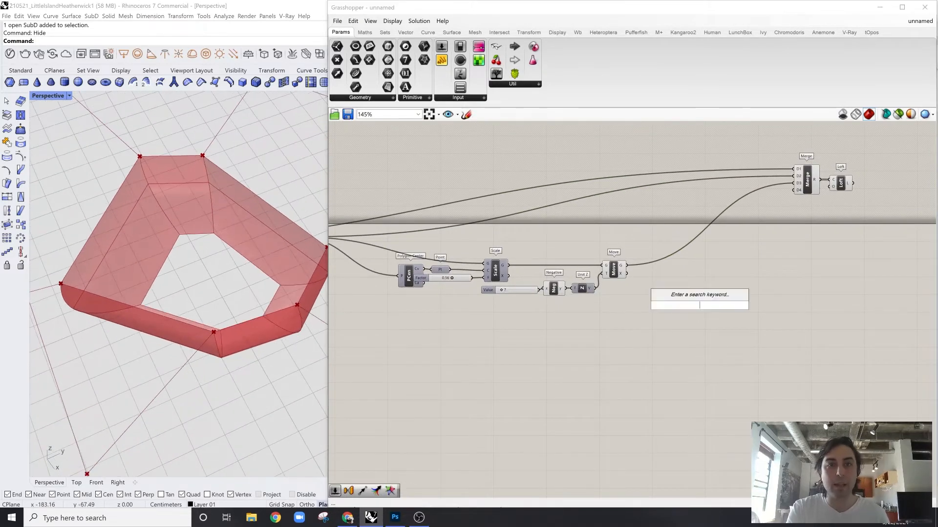
double_click(702, 268)
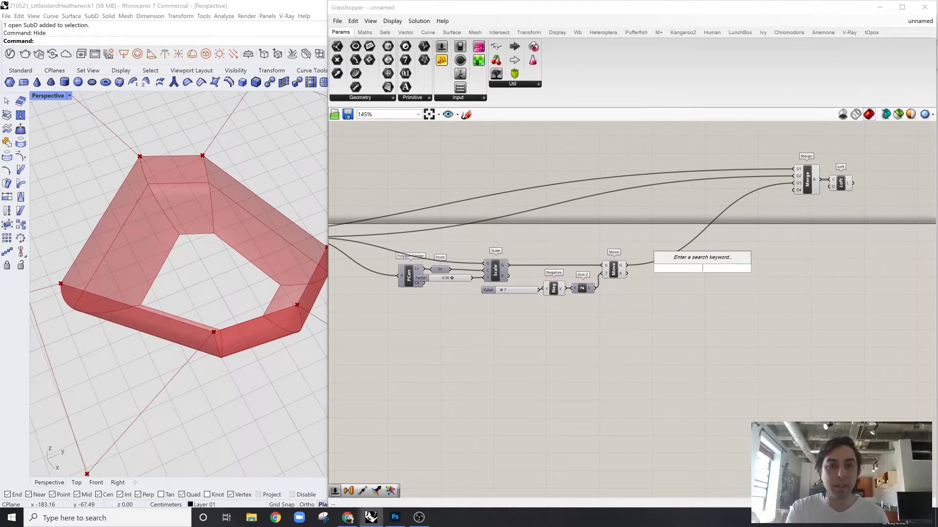
type("pol")
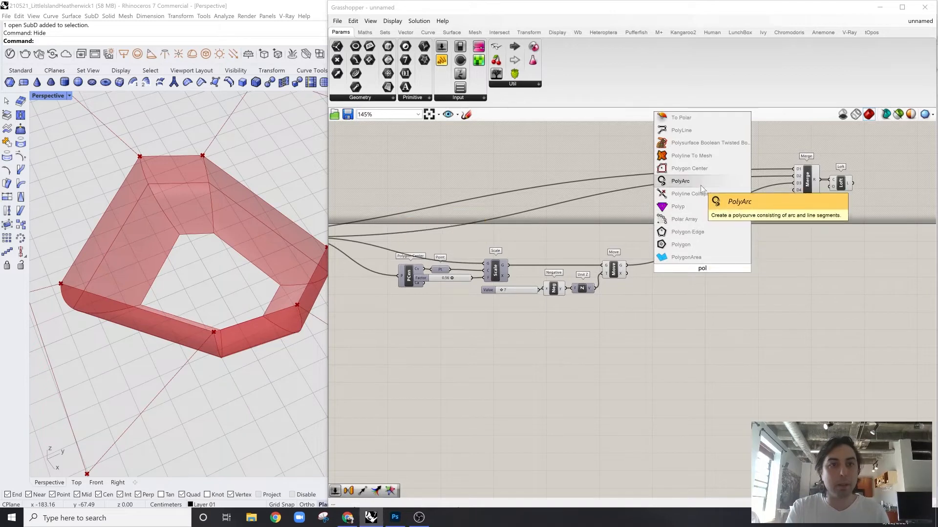
left_click(706, 171)
scroll(627, 263, "up", 2)
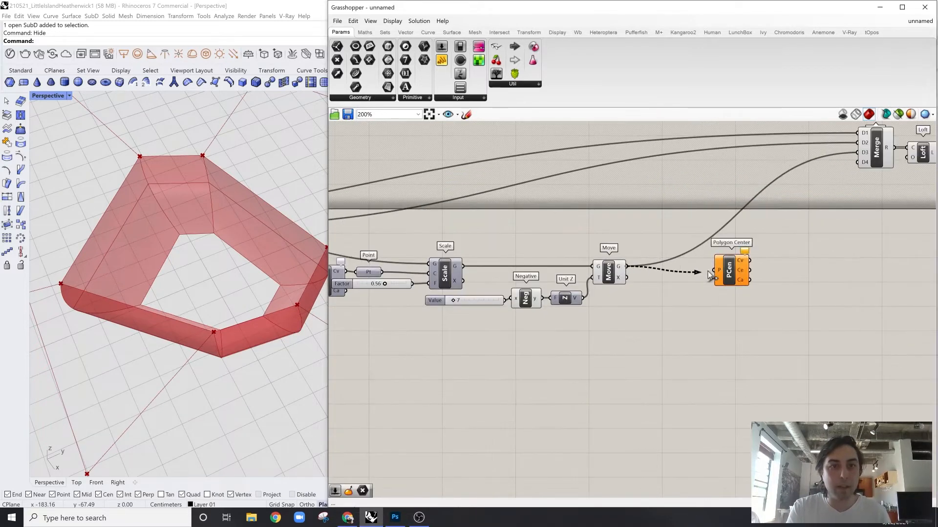
scroll(764, 267, "up", 2)
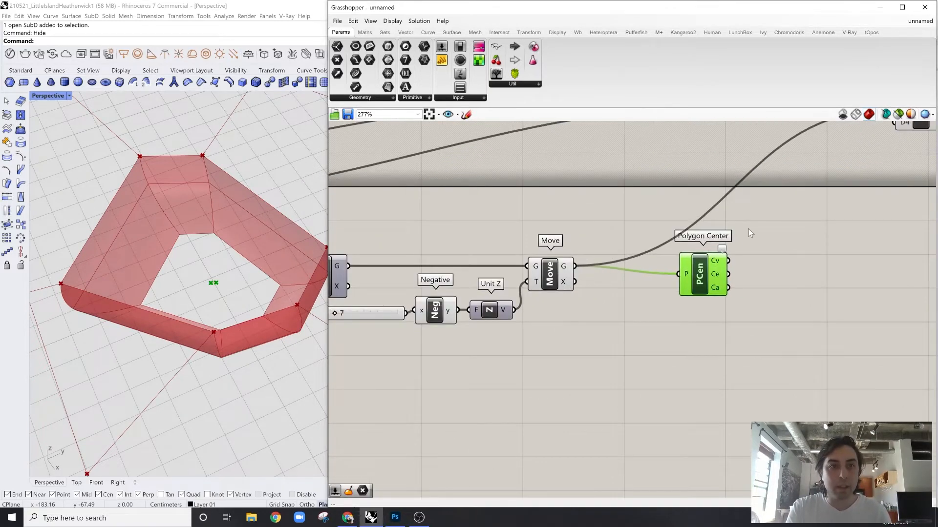
left_click_drag(719, 277, 707, 284)
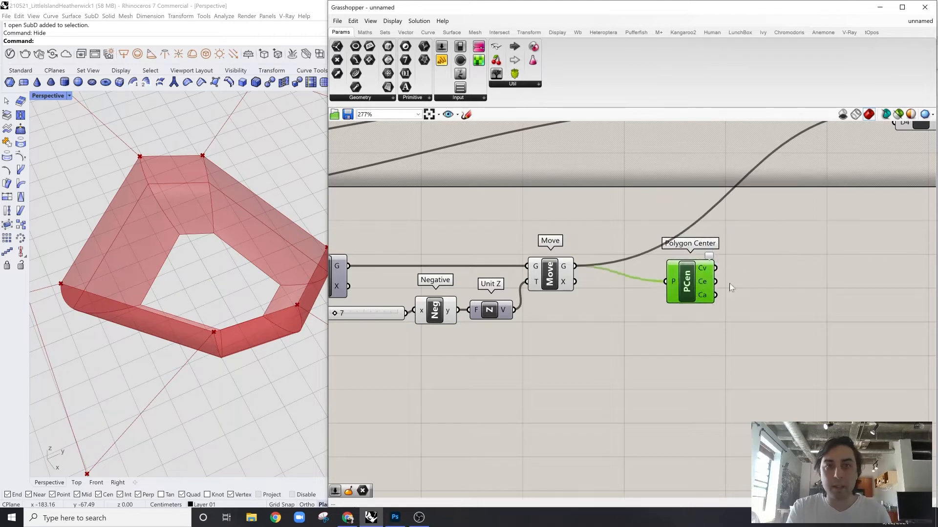
Add a Circle CNR component and connect Polygon Center's Cv output to its C input
double_click(797, 275)
type("circl")
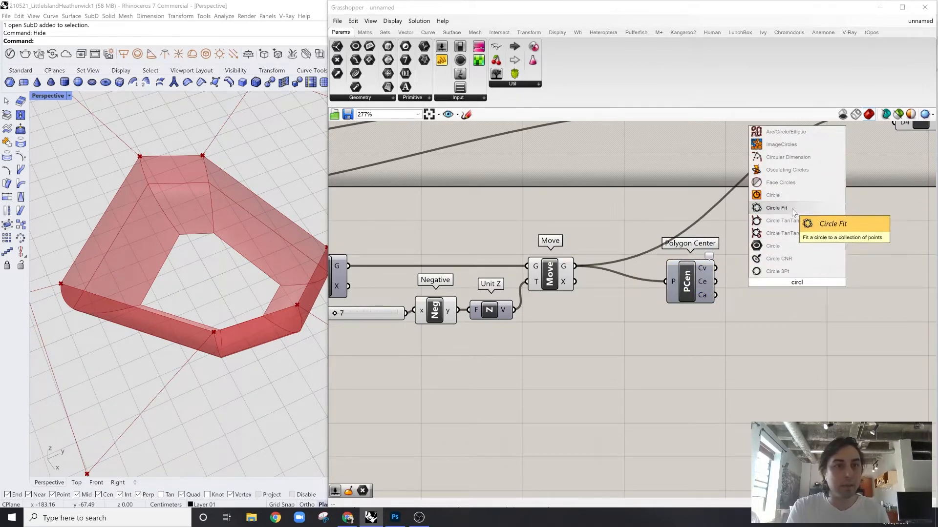
left_click(799, 260)
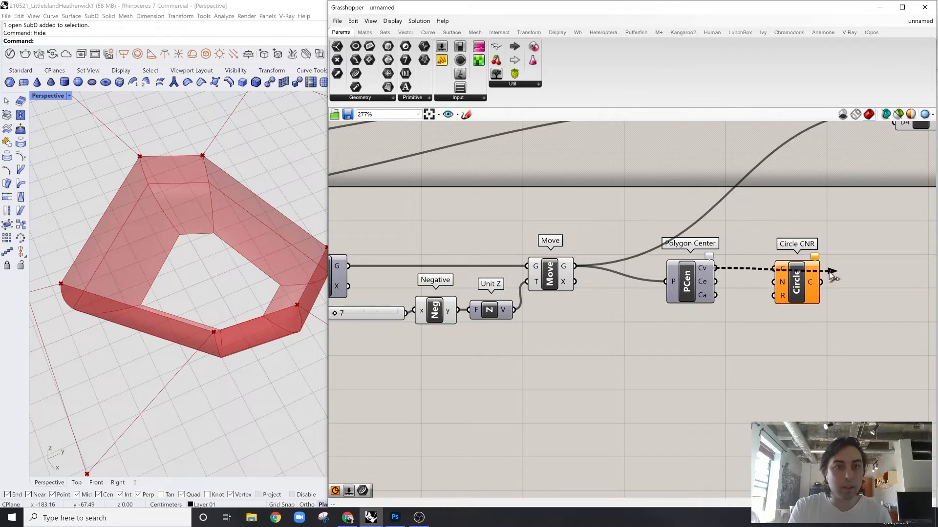
left_click_drag(775, 273, 774, 269)
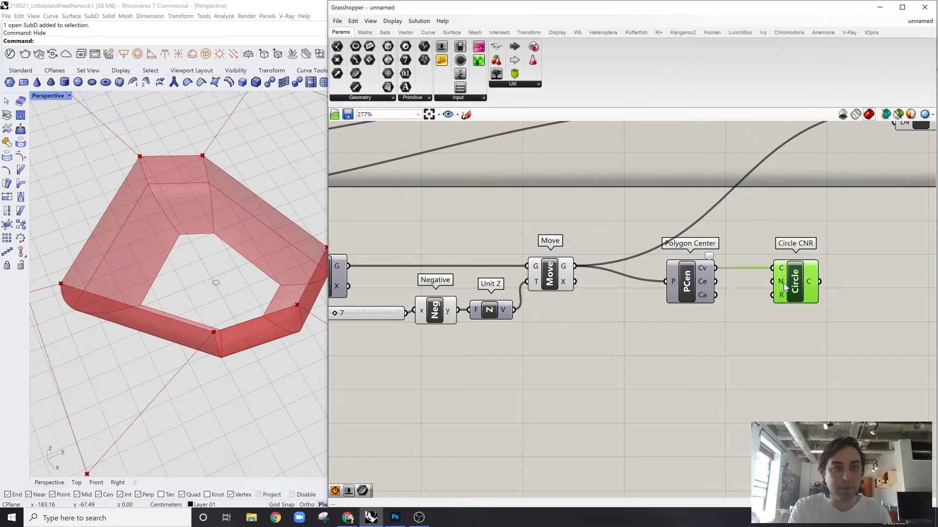
Create a number slider for Circle CNR's radius, connect it to the R input and set it to 3
mouse_move(783, 288)
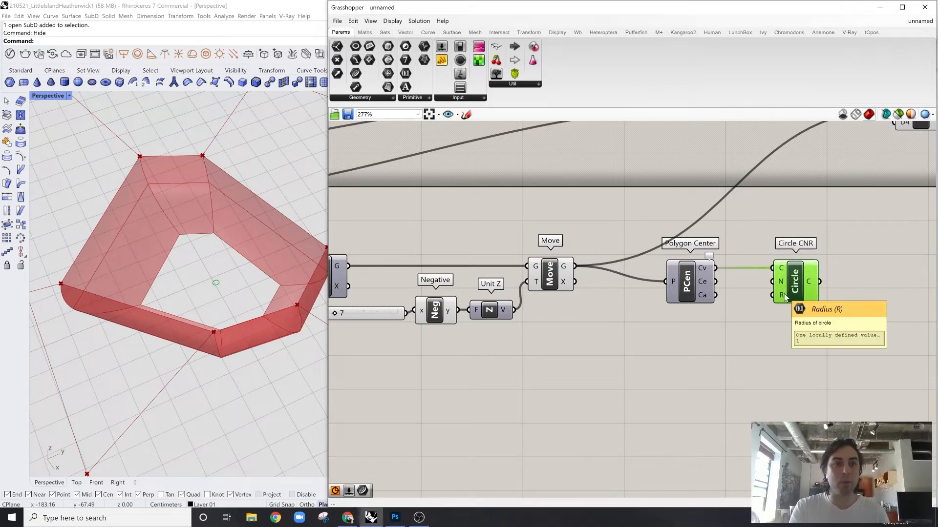
left_click_drag(785, 297, 807, 293)
double_click(766, 321)
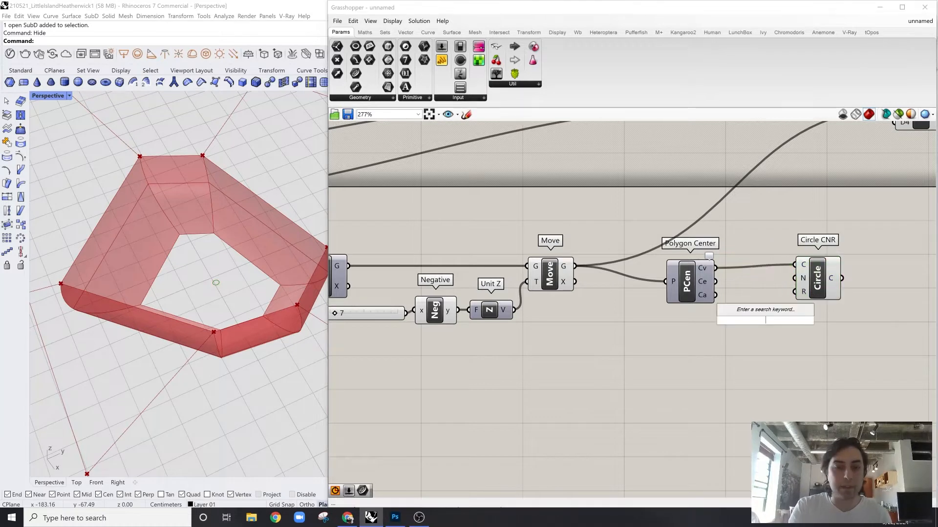
type("5")
key("Return")
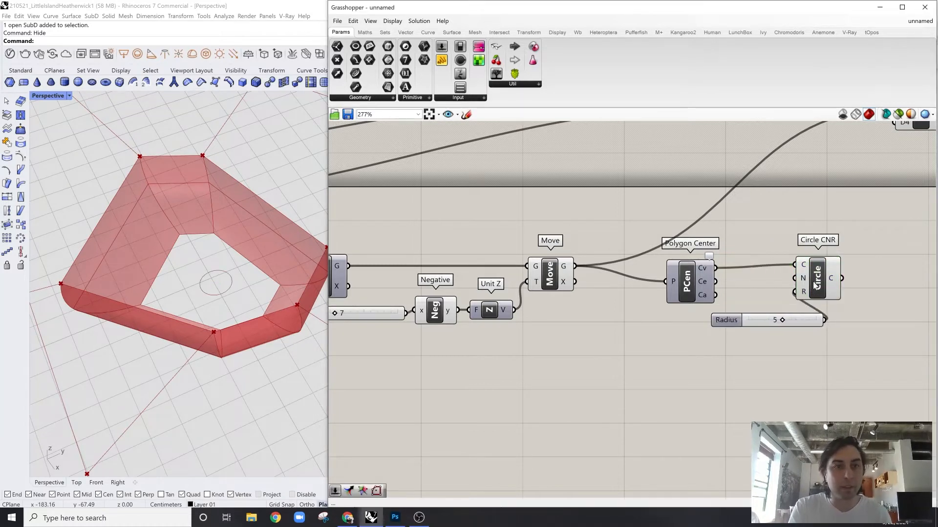
left_click(787, 325)
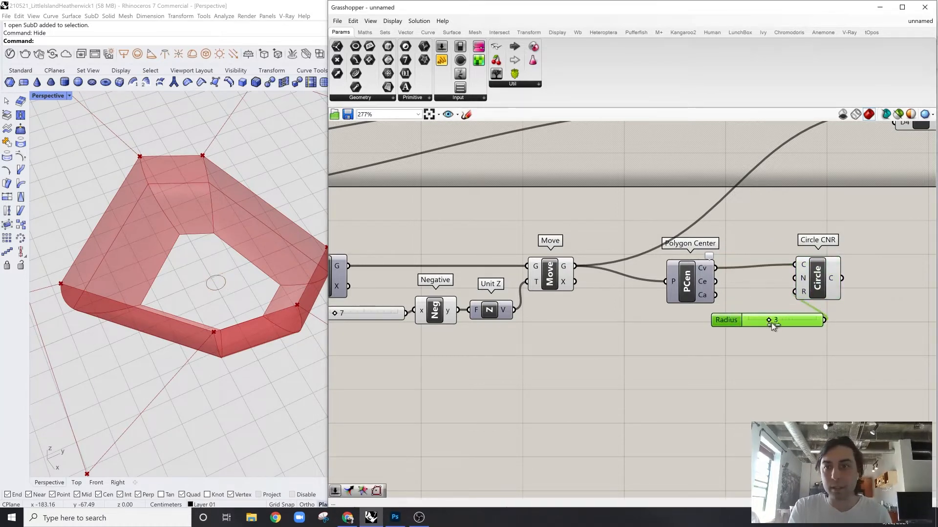
Connect Circle CNR's output to Merge's D4 input and inspect the loft closing toward the circle
right_click_drag(771, 324, 722, 347)
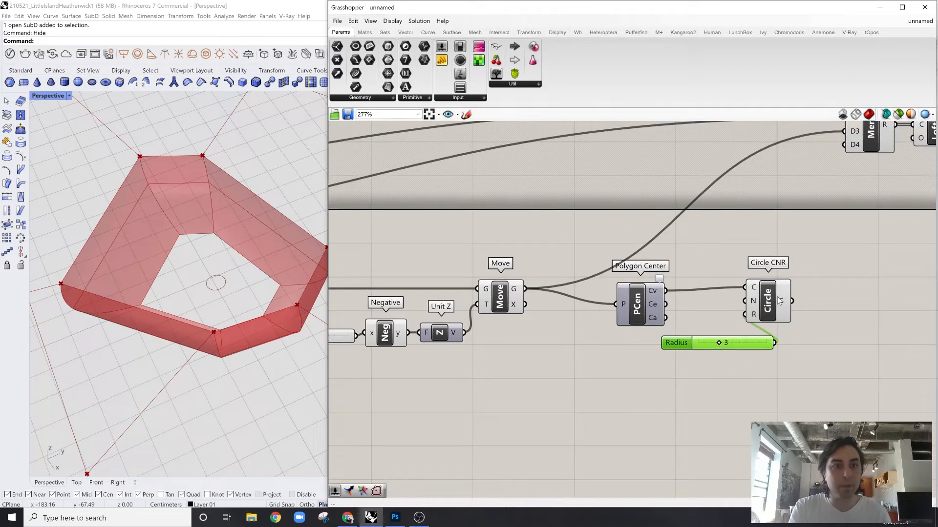
left_click(769, 307)
left_click(801, 268)
scroll(796, 271, "down", 3)
right_click_drag(787, 279, 787, 320)
scroll(787, 311, "up", 1)
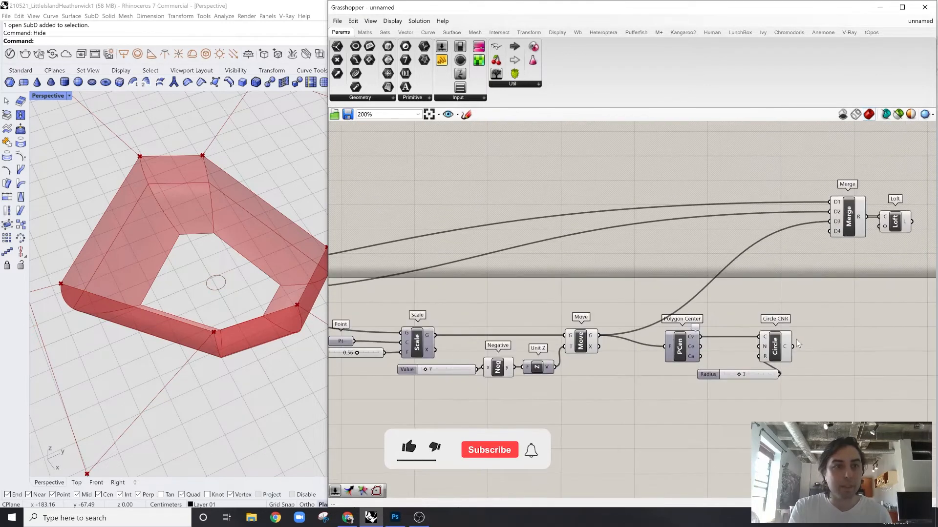
left_click_drag(824, 240, 830, 232)
left_click(841, 229)
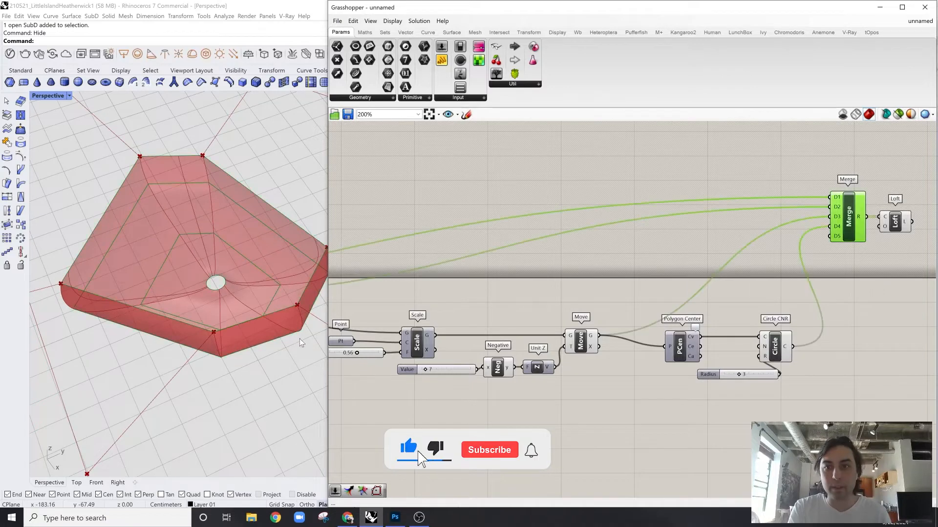
right_click_drag(234, 357, 274, 312)
Copy the second Move chain's value slider, Negative, Unit Z and Move components and place the copy beside Circle CNR
left_click(822, 310)
left_click(777, 357)
scroll(782, 360, "up", 2)
right_click_drag(826, 374, 716, 341)
scroll(718, 339, "down", 2)
left_click(746, 361)
left_click_drag(746, 364, 656, 317)
left_click(564, 332)
right_click_drag(564, 331, 620, 325)
left_click_drag(541, 370, 411, 298)
scroll(410, 298, "down", 1)
left_click_drag(521, 321, 863, 313)
Connect Circle CNR's output to the copied Move's G input, and its geometry output to Merge's D4 in place of the circle
scroll(849, 322, "up", 4)
left_click(676, 333)
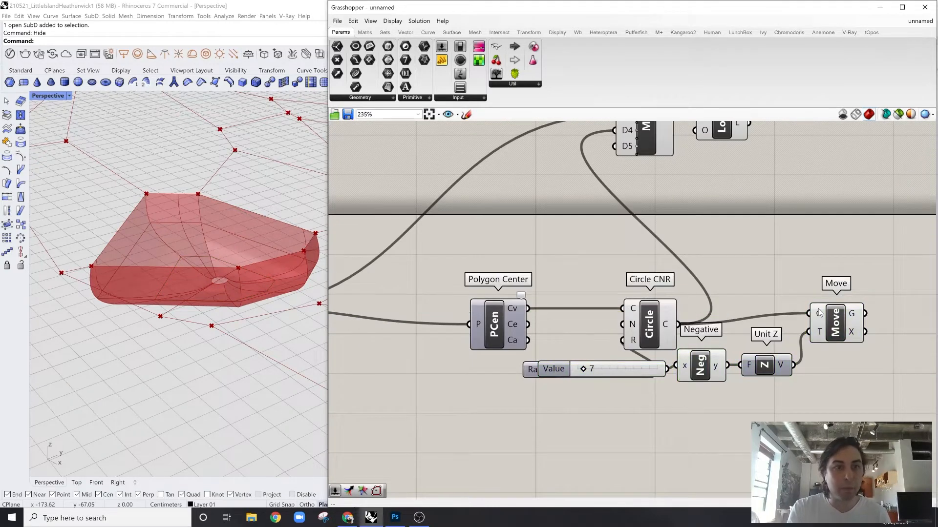
scroll(816, 314, "down", 2)
left_click(823, 315)
left_click_drag(725, 218, 672, 191)
Set the circle's downward move distance to 19 and check the tapered column from the side
right_click_drag(146, 346, 239, 285)
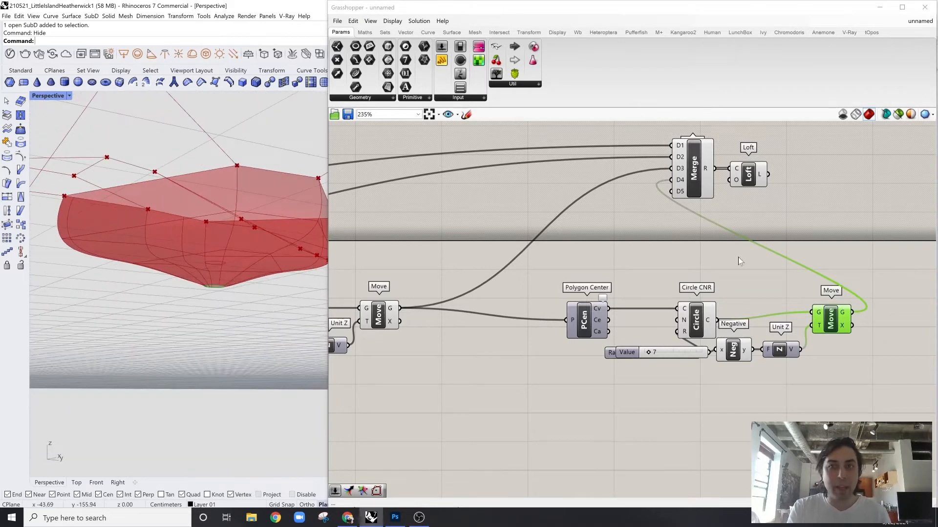
scroll(746, 342, "up", 2)
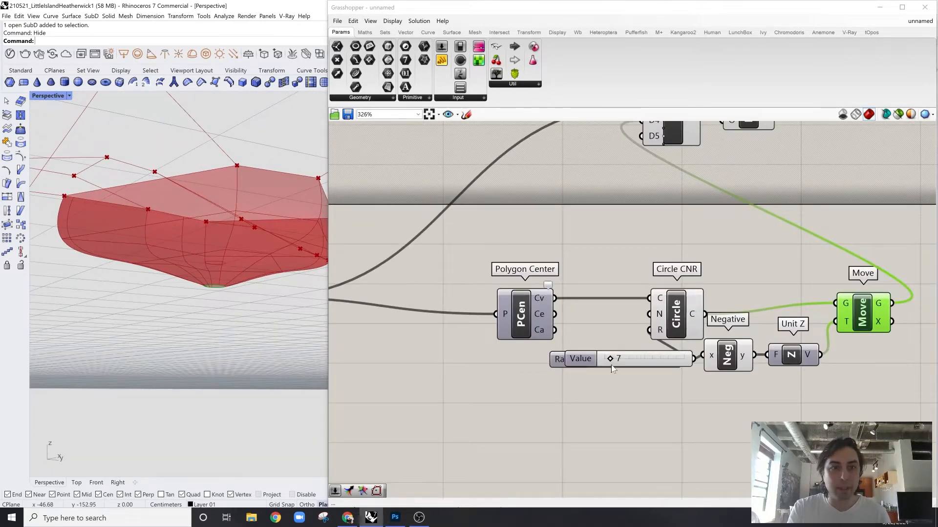
left_click_drag(613, 366, 623, 365)
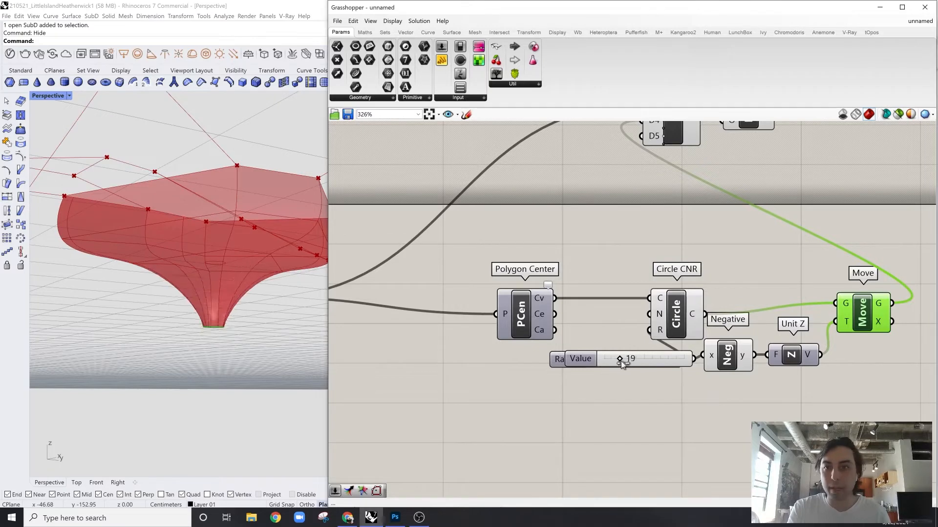
right_click_drag(272, 327, 400, 277)
scroll(400, 276, "down", 1)
scroll(223, 286, "down", 3)
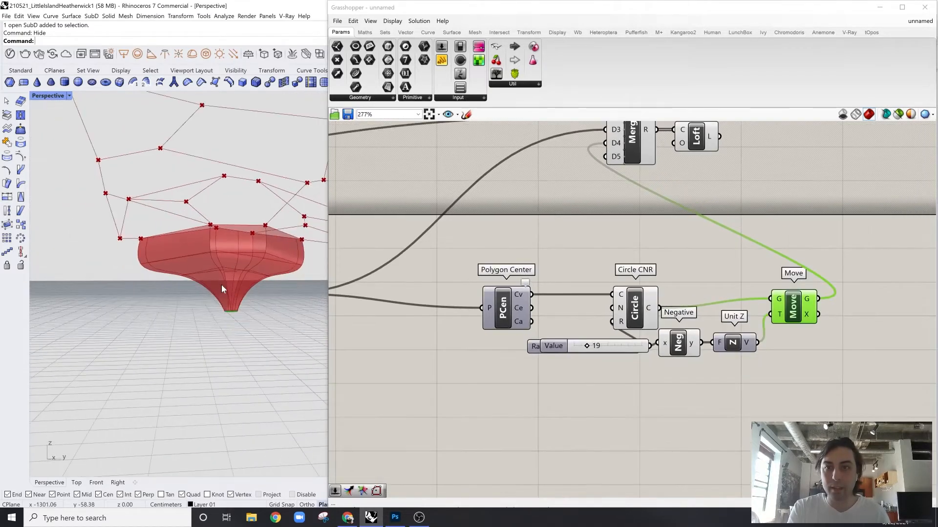
Highlight the three Move components together to examine the profile curves they supply to the loft
right_click_drag(222, 285, 259, 297)
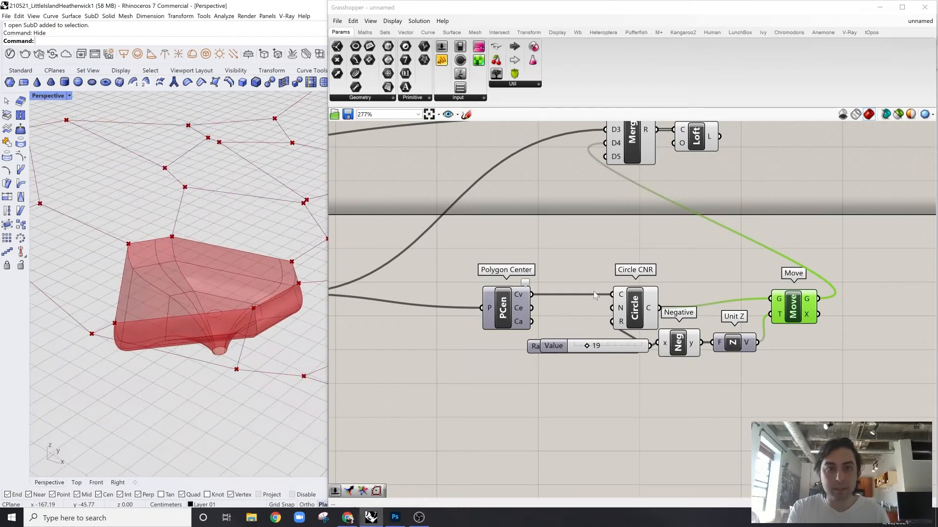
left_click_drag(630, 251, 624, 305)
middle_click(647, 236)
left_click(676, 204)
left_click(807, 207)
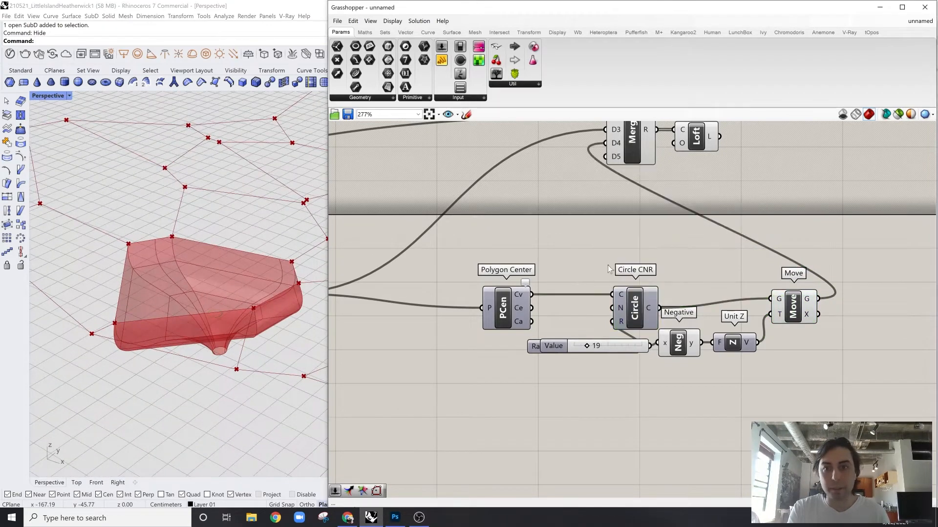
scroll(630, 261, "down", 3)
right_click_drag(635, 261, 741, 265)
left_click_drag(520, 278, 524, 281)
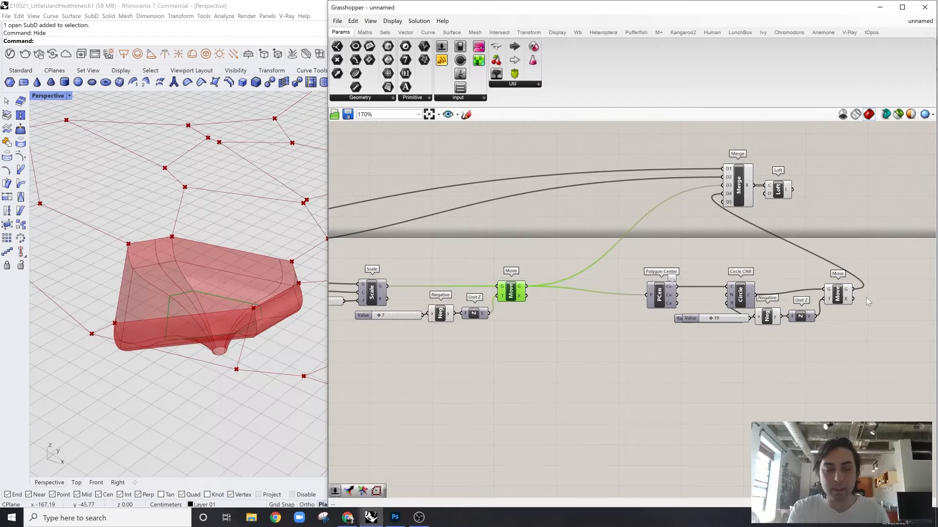
left_click(838, 299, "shift")
right_click_drag(633, 333, 826, 322)
scroll(527, 277, "down", 1)
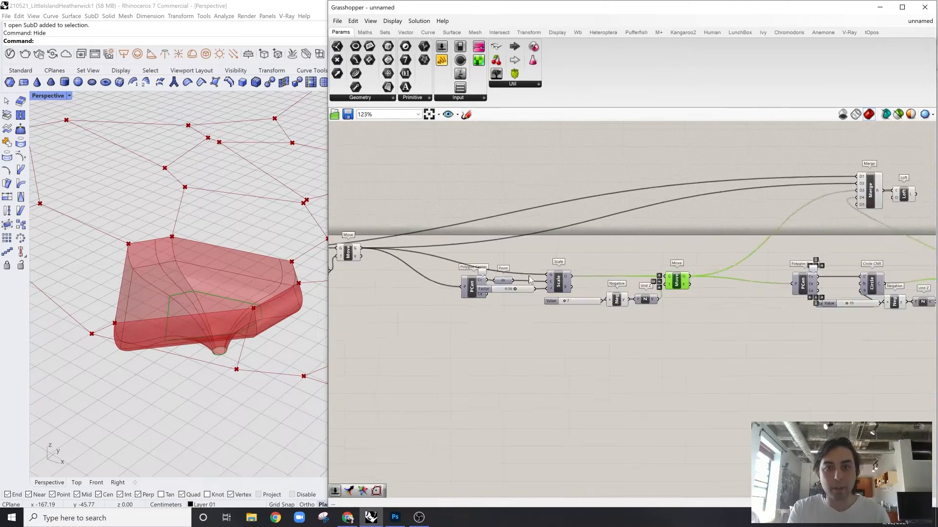
right_click_drag(528, 277, 556, 282)
scroll(370, 259, "up", 1)
left_click(376, 257, "shift")
right_click_drag(233, 332, 236, 291)
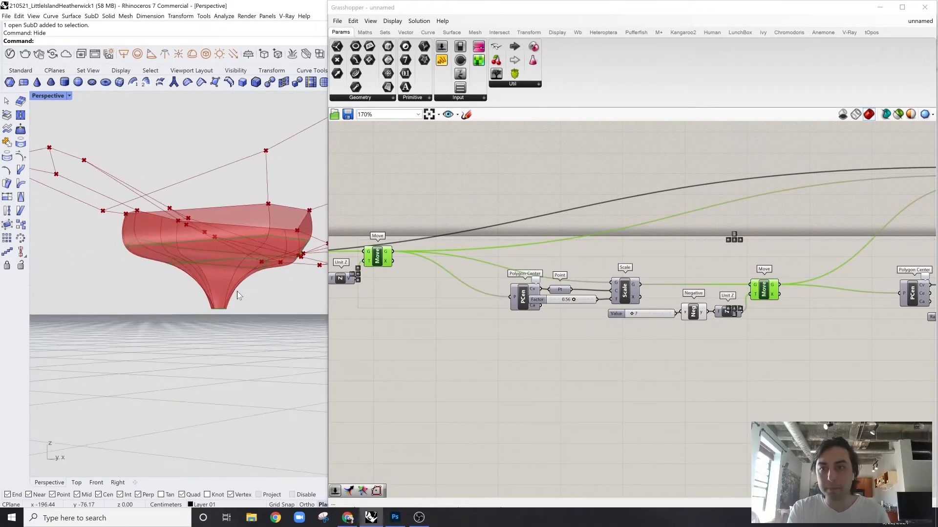
Add the List Item component to the selection and examine all the loft's profile curves together
right_click_drag(403, 289, 578, 293)
scroll(421, 262, "up", 2)
scroll(421, 263, "down", 2)
right_click_drag(421, 262, 589, 257)
scroll(494, 258, "up", 3)
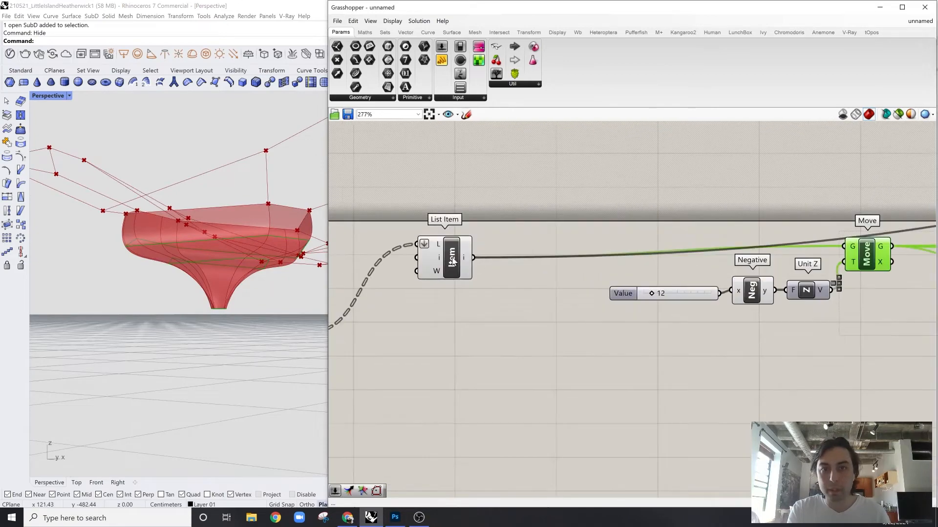
left_click(449, 259, "shift")
right_click_drag(315, 327, 254, 293)
scroll(581, 259, "down", 5)
right_click_drag(781, 263, 515, 274)
scroll(848, 274, "up", 3)
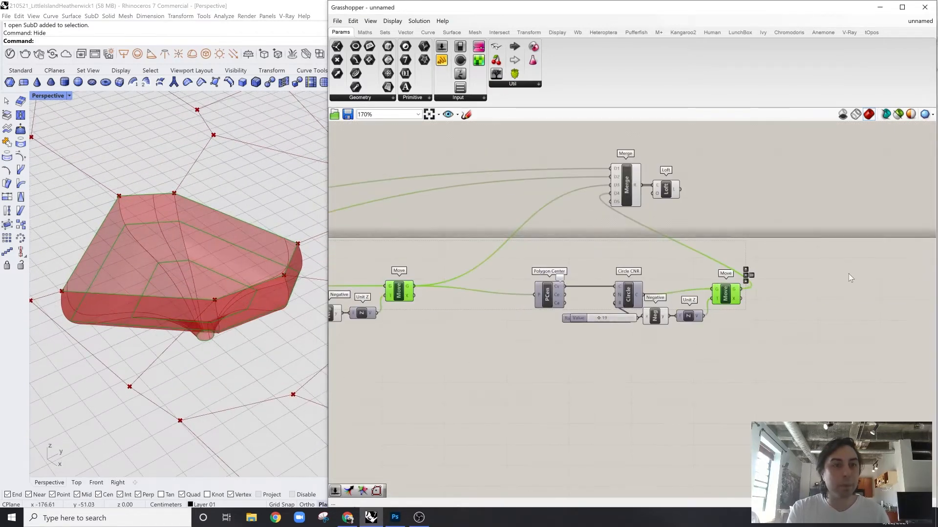
Clear the selection and highlight only the last Move component to examine the circle at the column's base
left_click(848, 274)
right_click_drag(812, 273, 802, 273)
right_click_drag(312, 337, 249, 333)
left_click(725, 293)
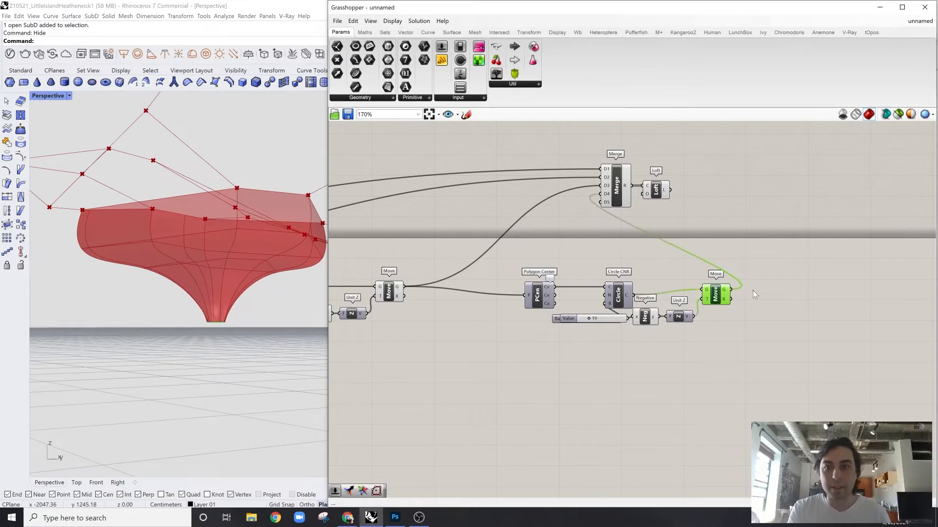
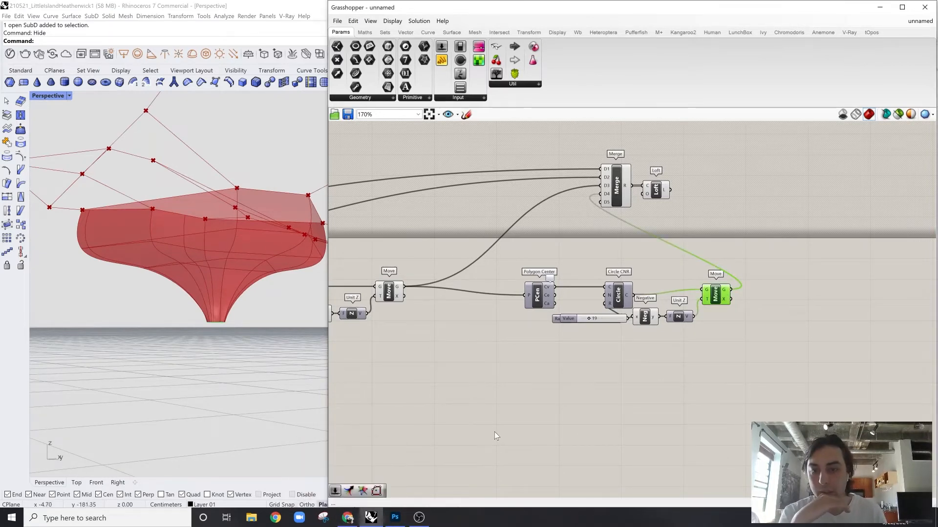
left_click(557, 396)
Open refimg3 and refimg2 from the 210521_LittleIslandHeatherwick folder and examine the column shafts up close
left_click(258, 519)
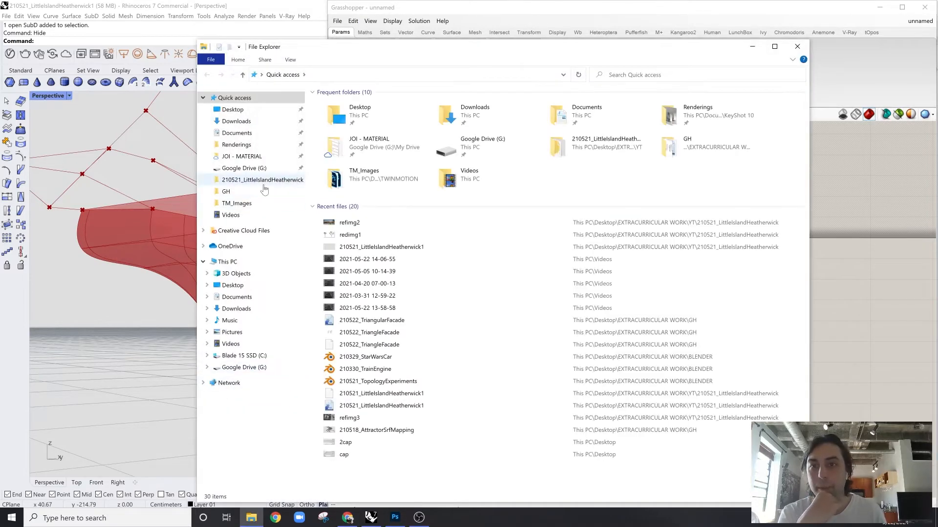
left_click(262, 180)
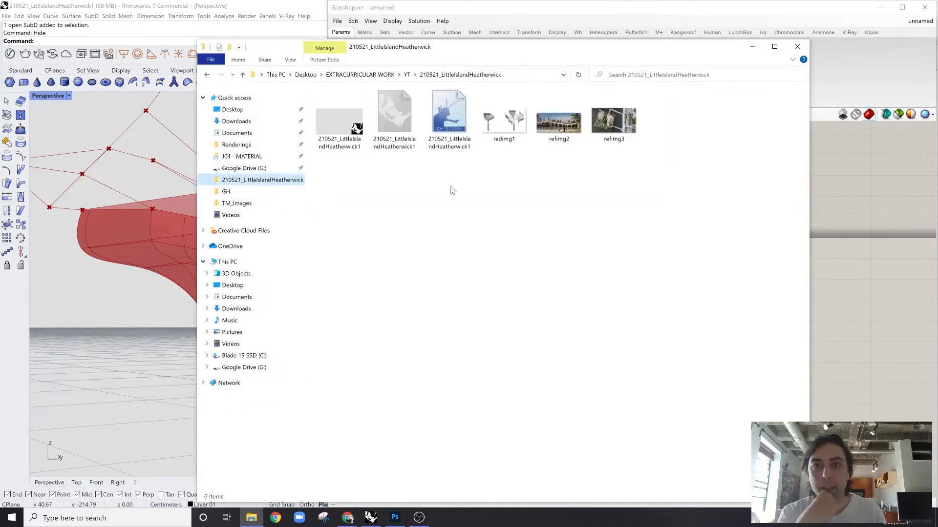
double_click(611, 123)
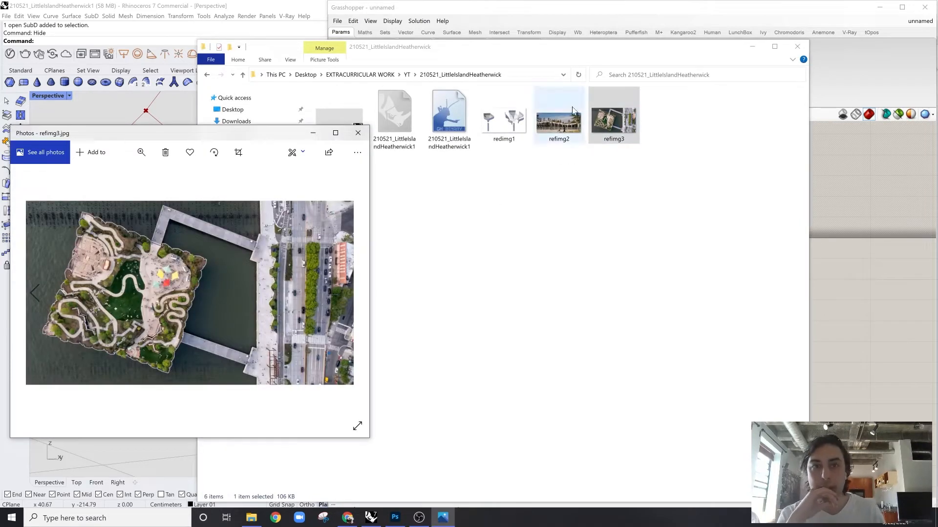
left_click(35, 293)
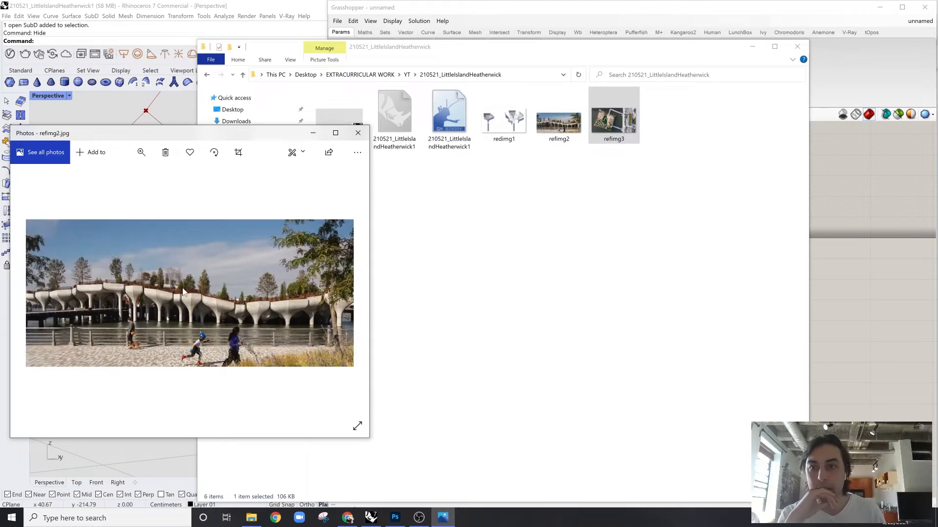
scroll(90, 349, "up", 6, "ctrl")
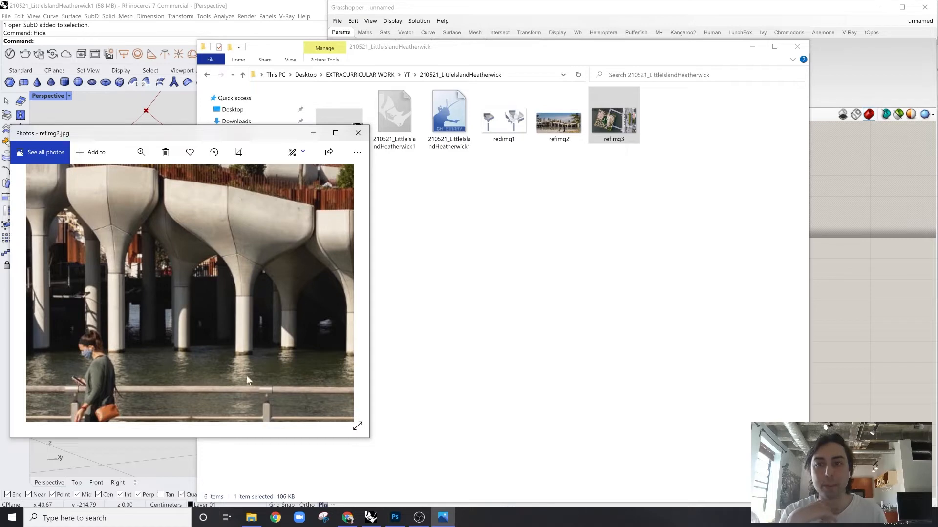
left_click(752, 46)
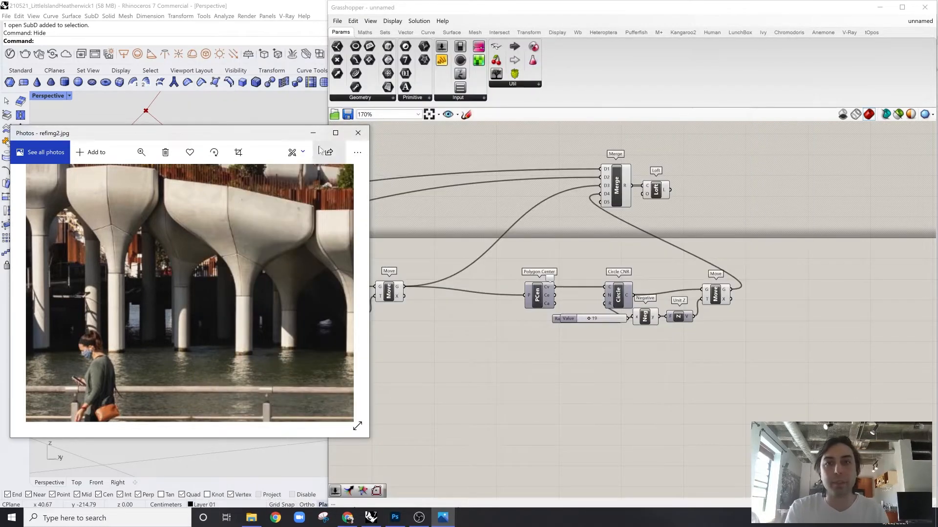
left_click(313, 133)
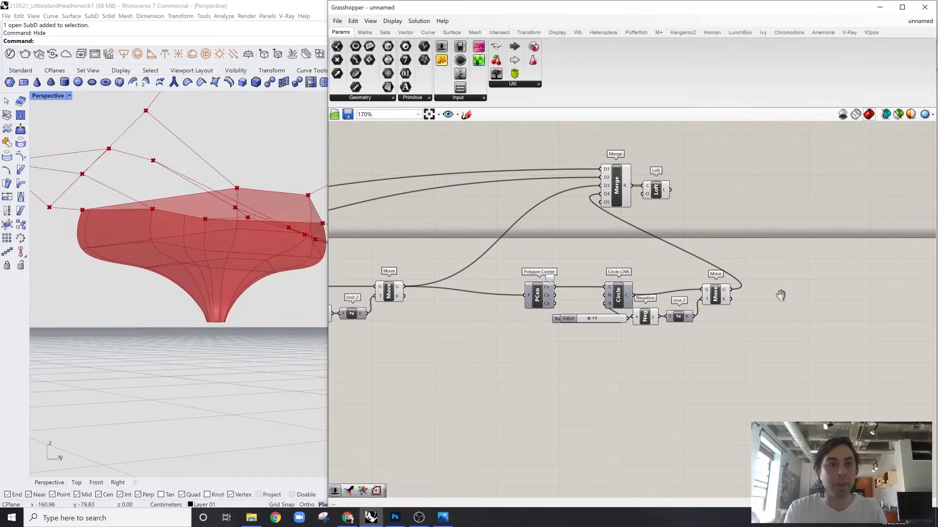
Shift the Merge and Loft components together slightly farther along the canvas
right_click_drag(780, 295, 718, 310)
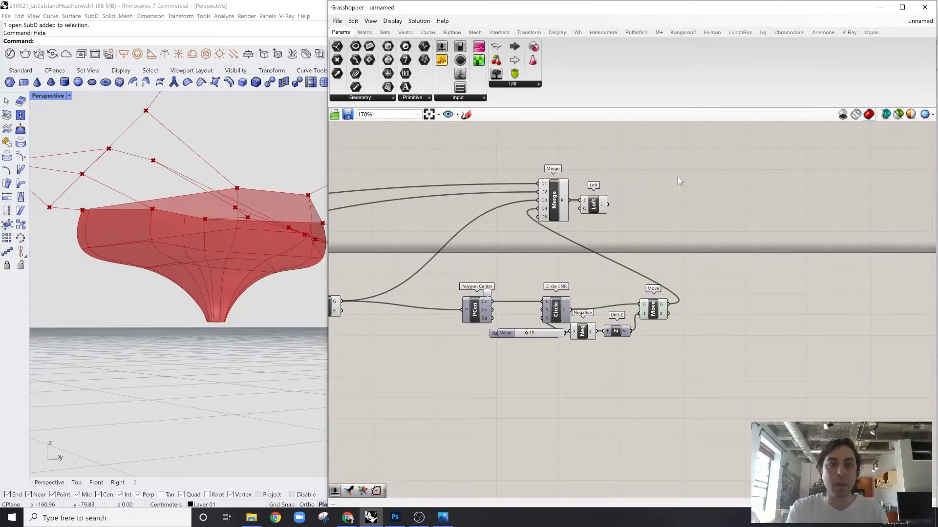
left_click_drag(678, 177, 582, 209)
double_click(745, 281)
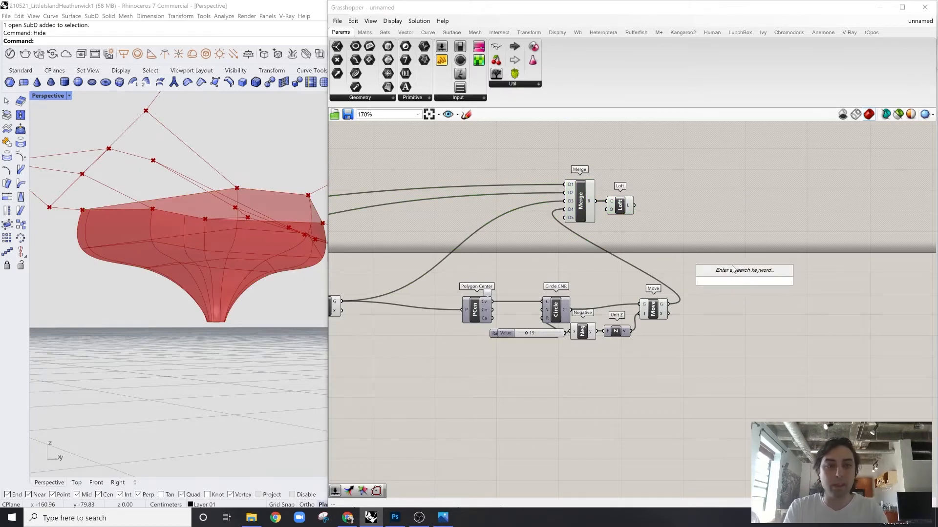
type("extrude")
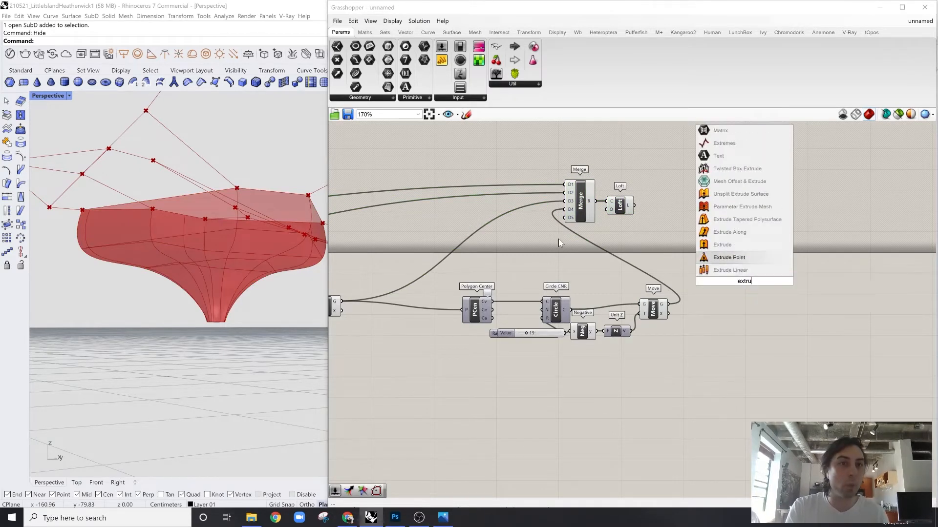
left_click(733, 245)
scroll(745, 273, "up", 2)
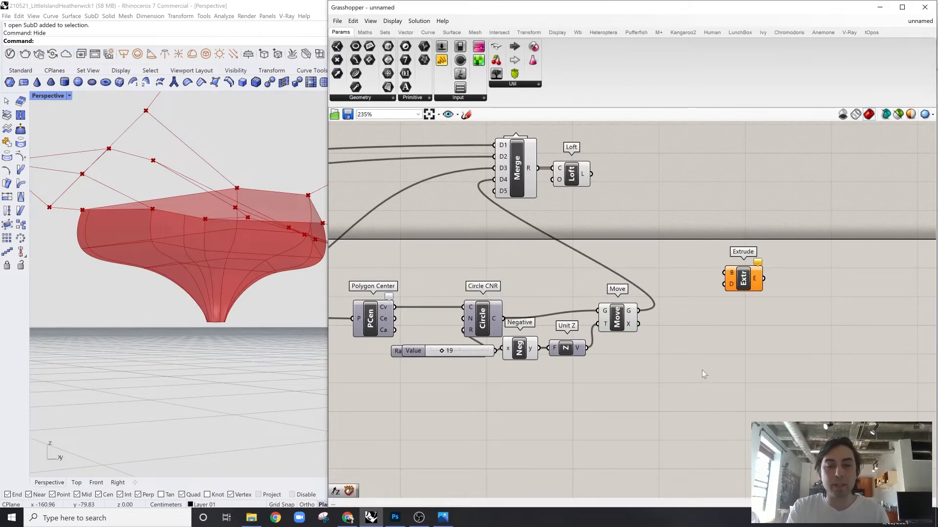
mouse_move(244, 319)
right_mouse_down()
mouse_move(259, 348)
mouse_move(272, 332)
mouse_move(262, 322)
right_mouse_up()
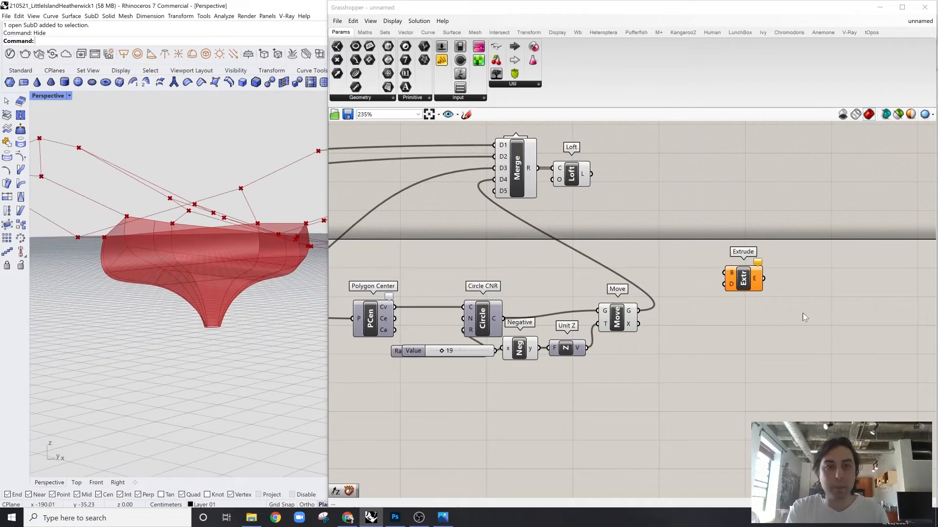
left_click(802, 312)
left_click_drag(742, 280, 755, 325)
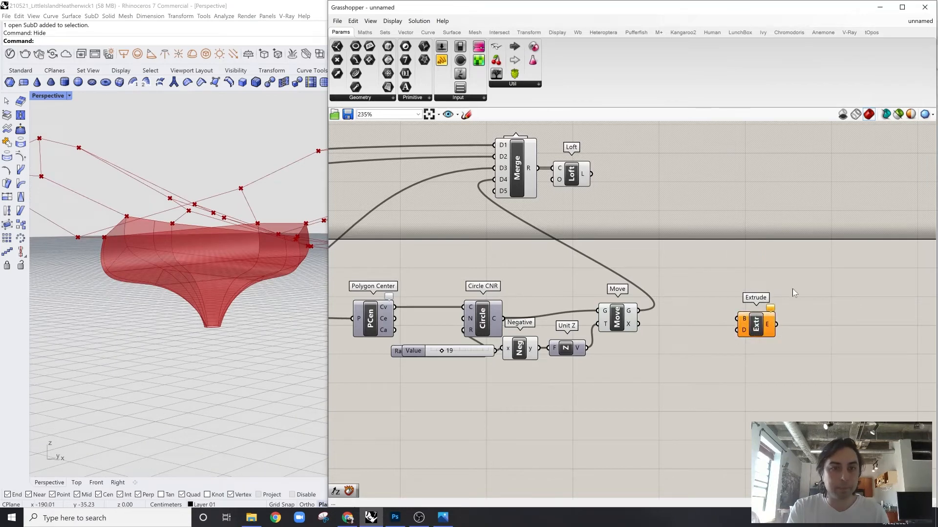
left_click(765, 332)
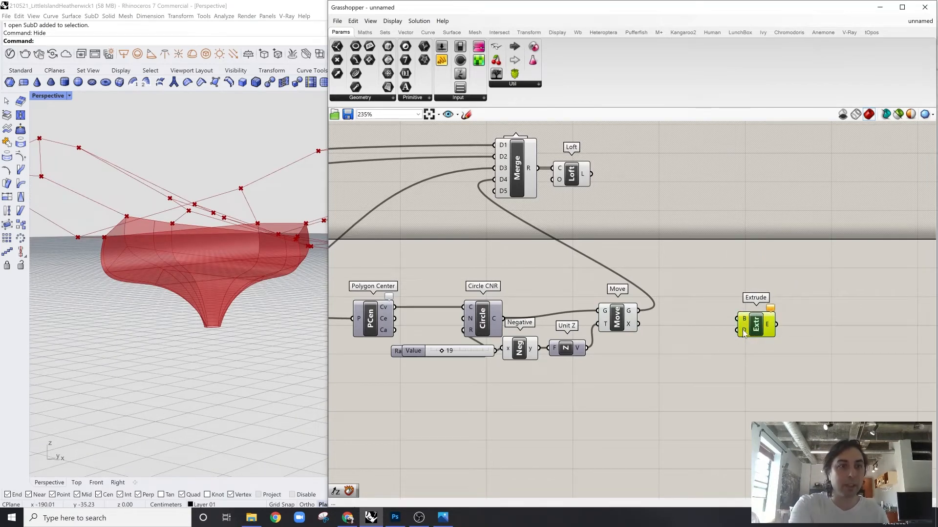
key("Delete")
Add a new Move component and place it beyond the Move component that lowers the circle
double_click(742, 329)
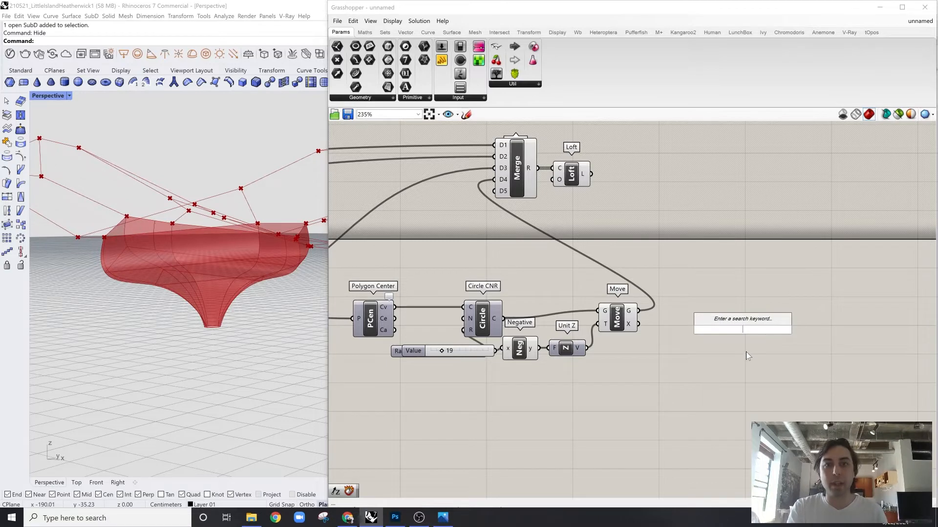
double_click(746, 352)
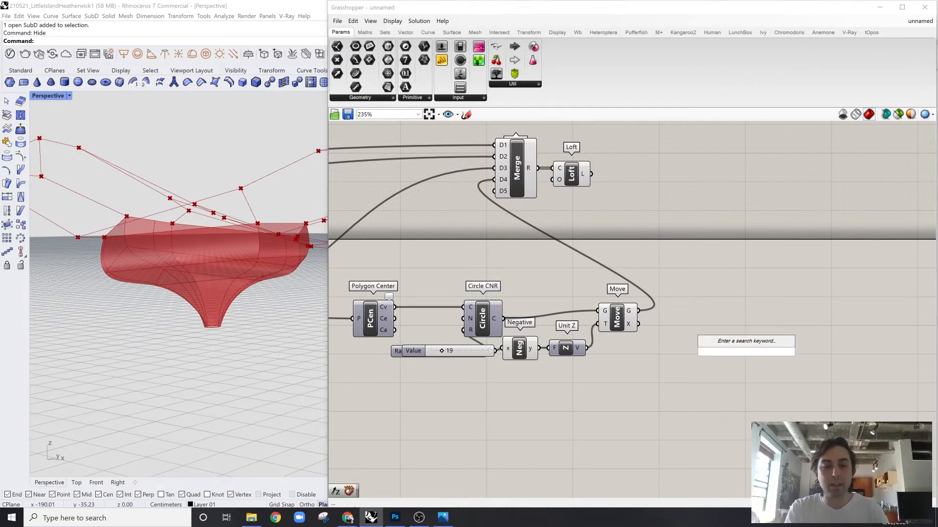
type("move")
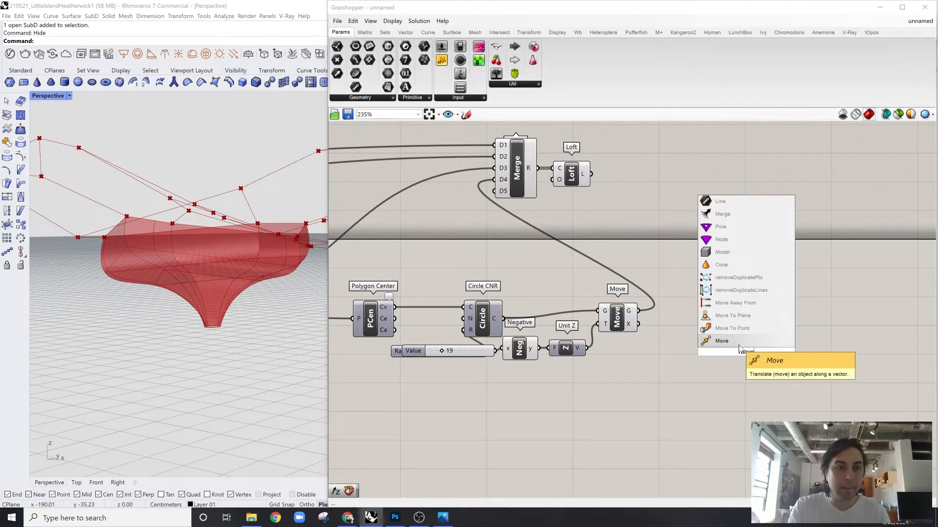
left_click(739, 345)
right_click_drag(750, 364, 646, 309)
left_click_drag(645, 305, 707, 287)
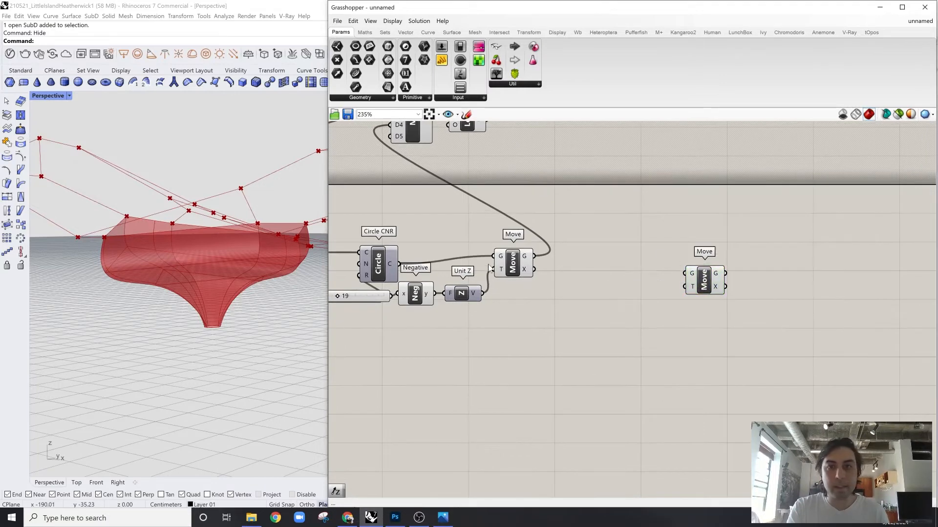
Connect the geometry output of the circle's Move component to the geometry input of the new Move component
scroll(258, 315, "up", 3)
left_click(510, 264)
right_click_drag(186, 342, 251, 335)
left_click_drag(533, 256, 688, 253)
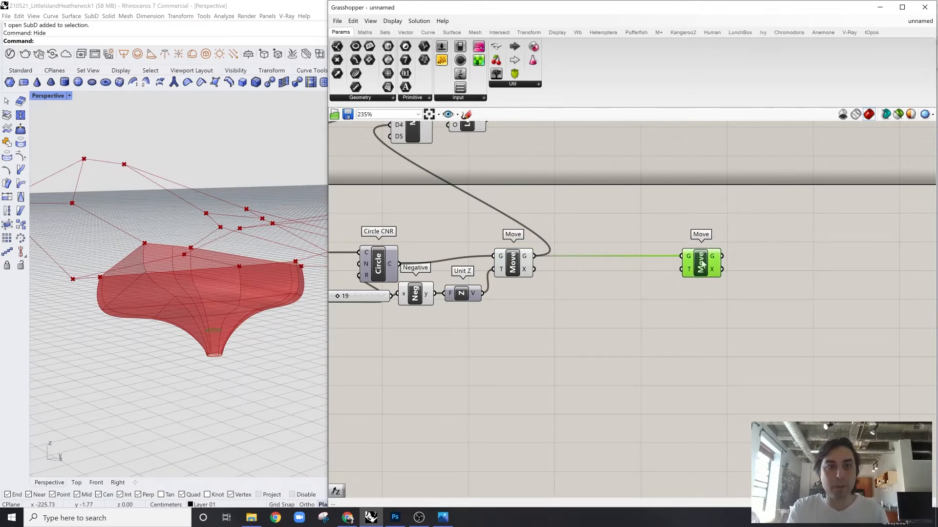
double_click(680, 327)
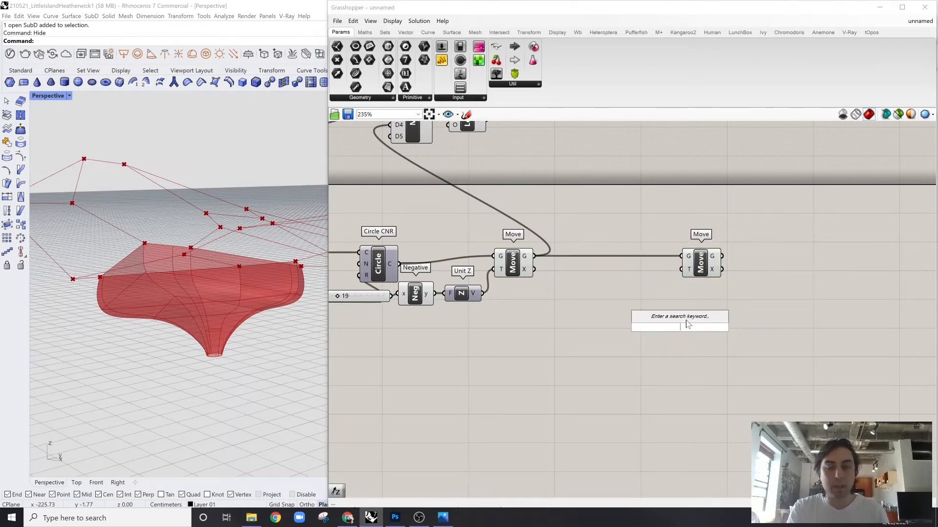
type("constru")
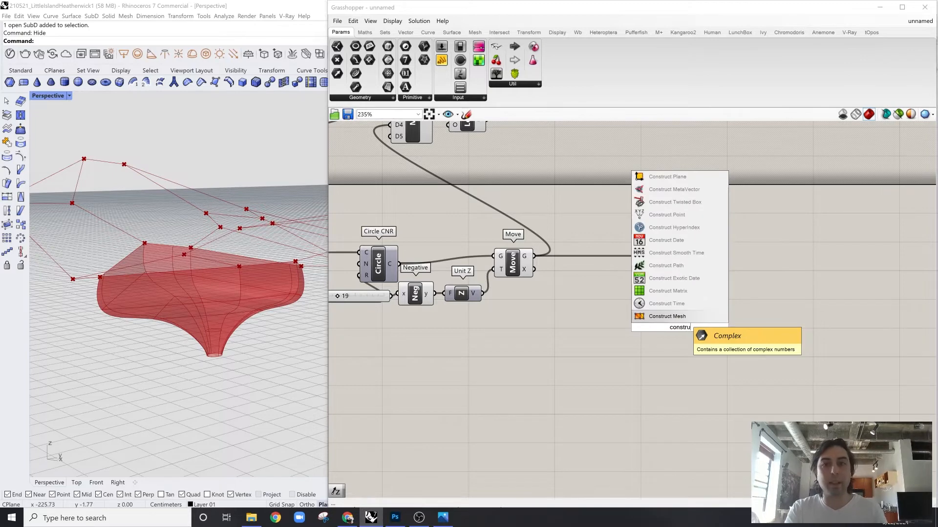
right_click_drag(171, 320, 197, 302)
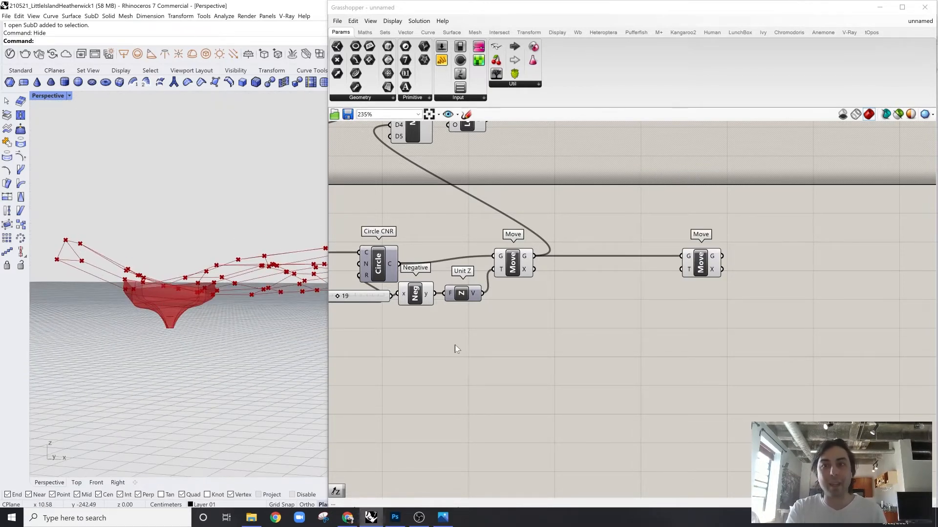
Nudge the new Move component outward and add a Construct Point component below its input side
left_click_drag(701, 263, 714, 263)
double_click(667, 342)
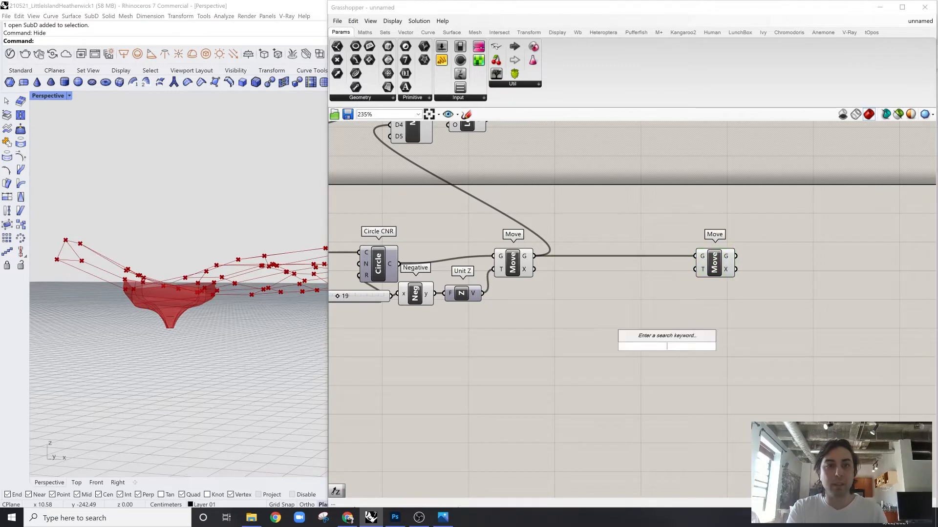
type("cons")
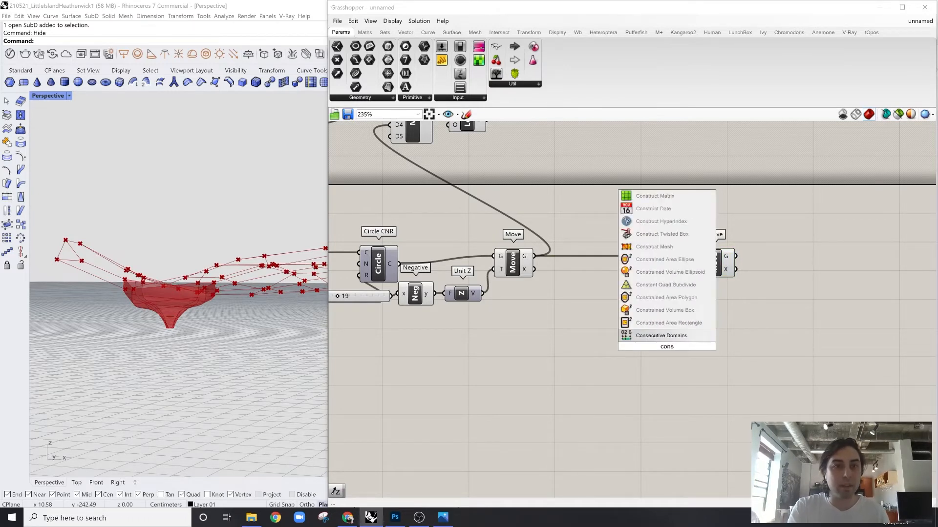
type("construct")
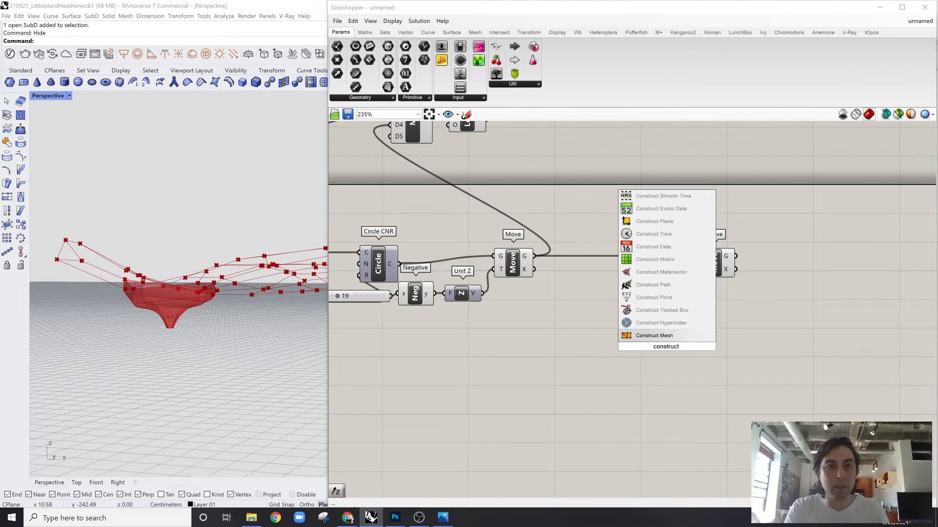
left_click(684, 330)
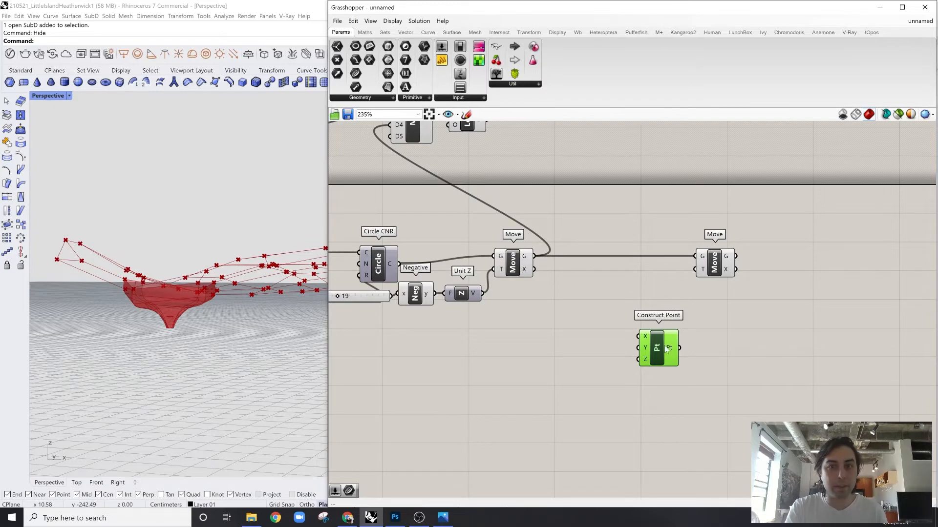
Shift the new, unfinished Move component farther along the canvas, away from the Construct Point component
scroll(220, 324, "down", 5)
right_click_drag(220, 324, 209, 307)
left_click(711, 268)
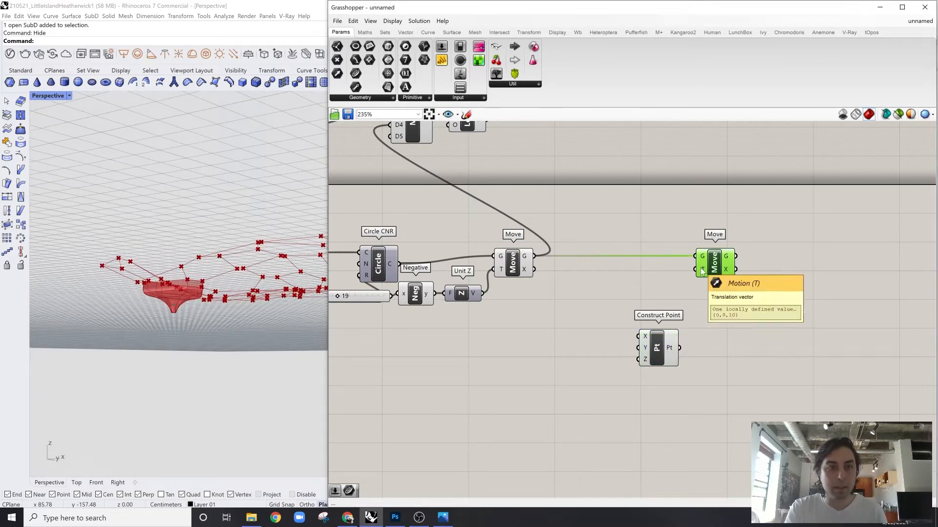
left_click_drag(713, 271, 762, 272)
left_click(576, 311)
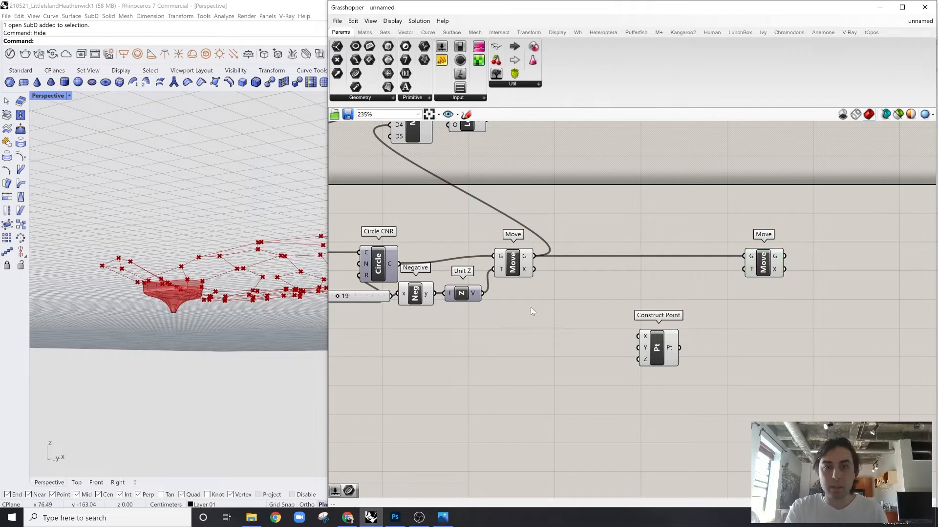
Add a Move To Plane component near the Construct Point component and delete the newest Move component that it replaces
double_click(732, 317)
type("move")
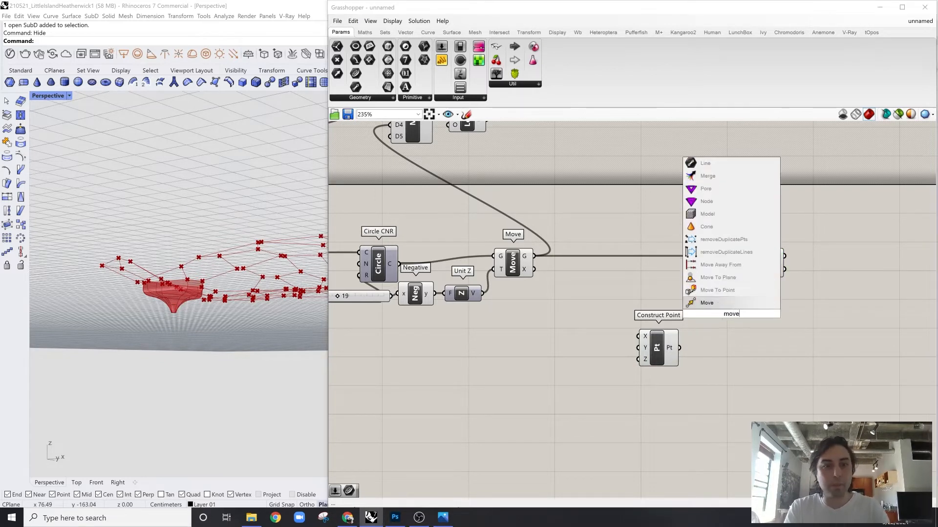
left_click(743, 277)
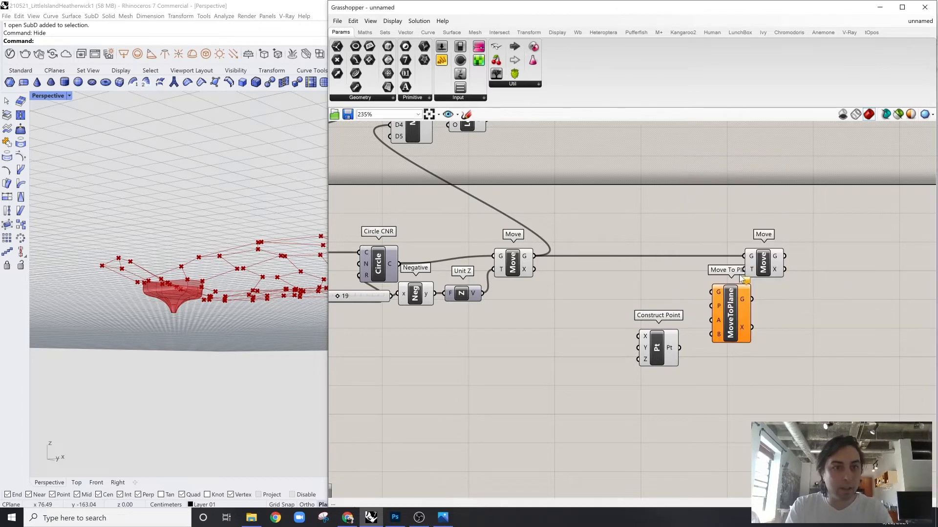
left_click(764, 261)
left_click_drag(696, 217, 558, 264)
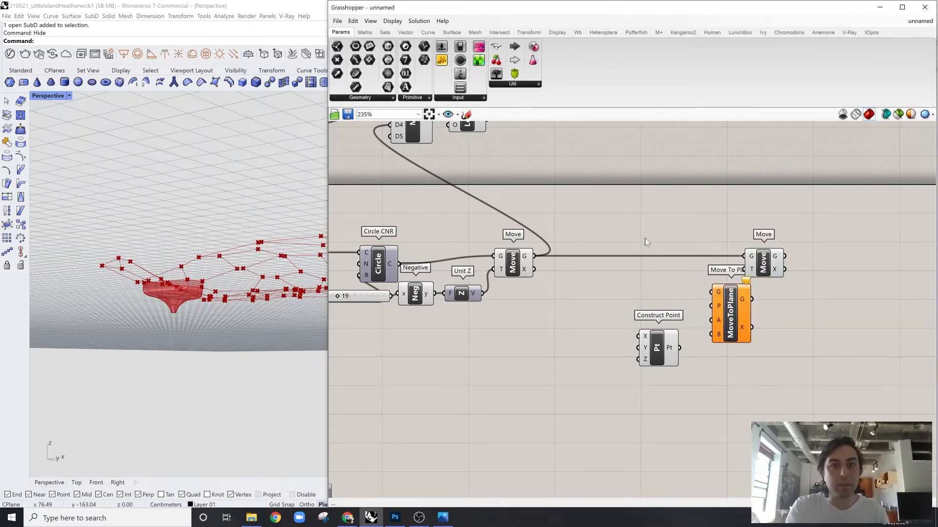
left_click_drag(782, 211, 753, 258)
key("Delete")
Connect the circle's moved geometry to Move To Plane's G input and the constructed point to its P input
left_click_drag(534, 256, 736, 270)
left_click(707, 239)
left_click_drag(674, 339, 721, 285)
left_click(745, 286)
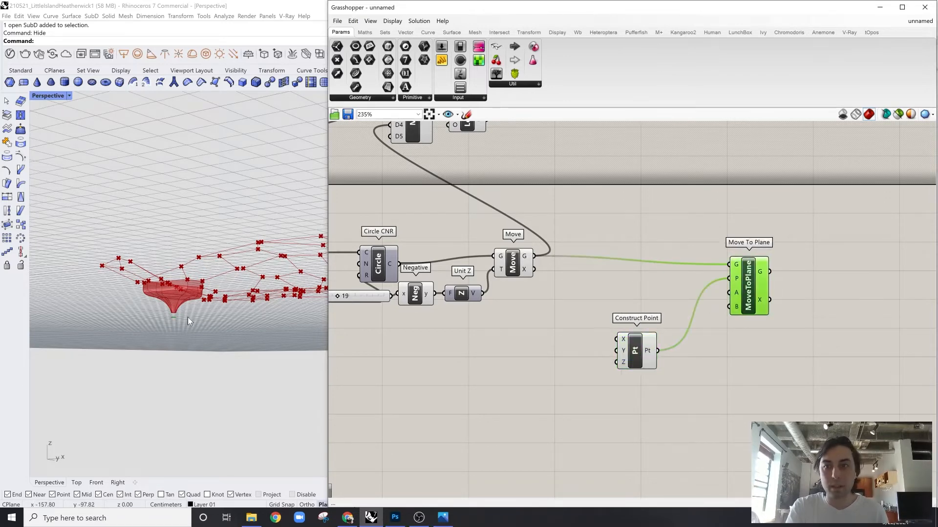
right_click_drag(187, 318, 251, 298)
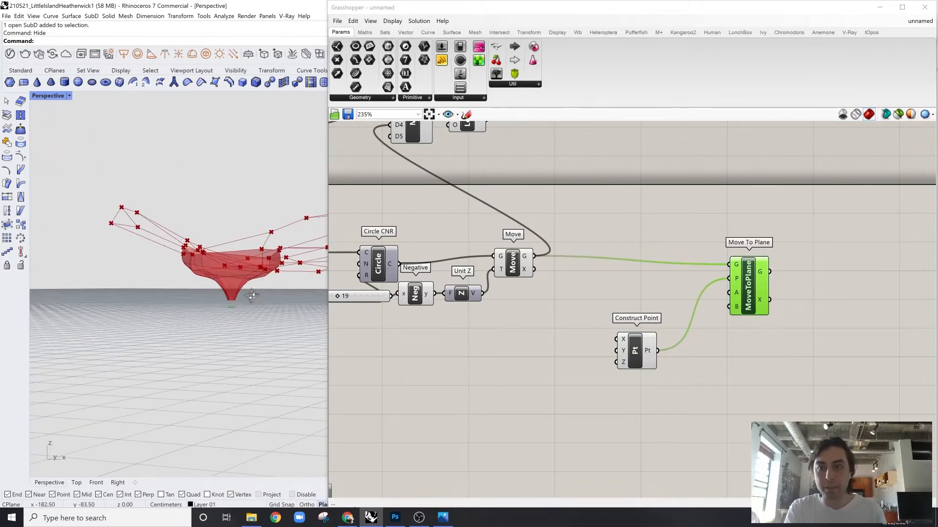
scroll(256, 306, "up", 4)
Add a Negative component, connect its output to the Z input of Construct Point, and place it beside that component
double_click(533, 362)
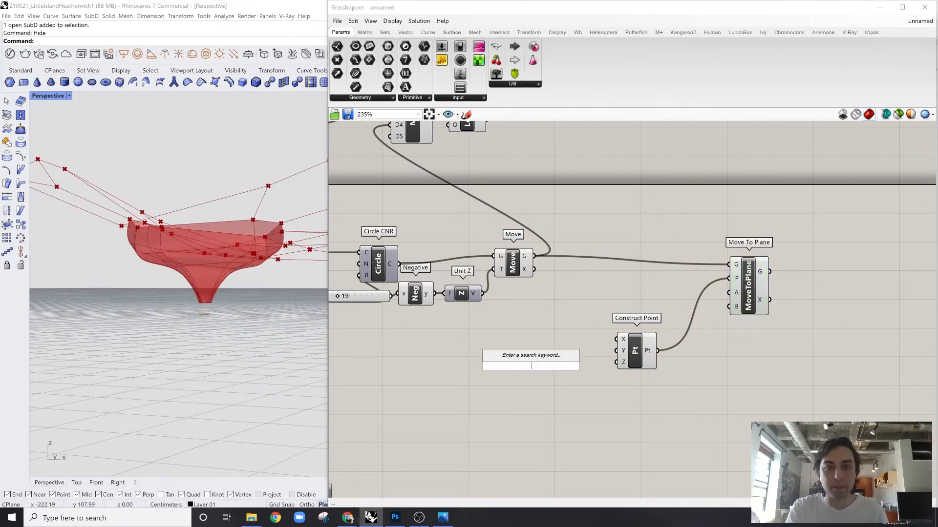
type("nag")
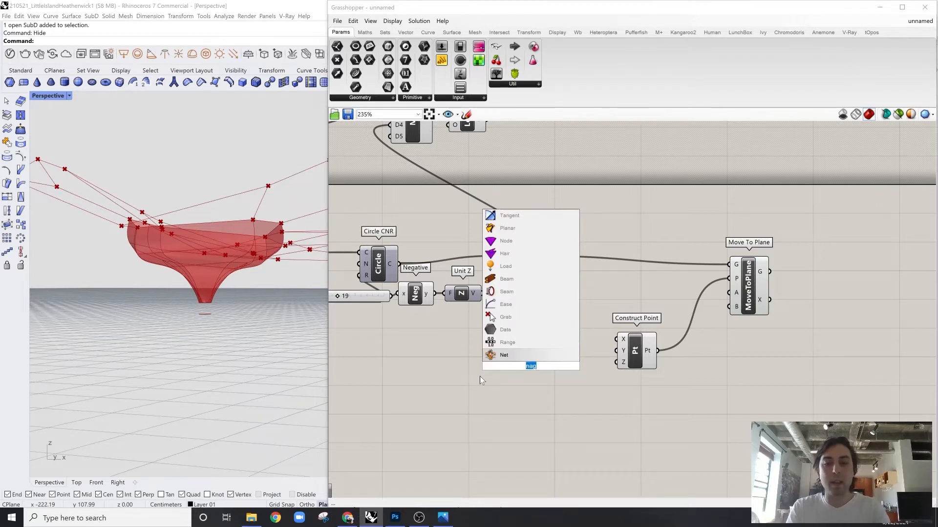
type("neg")
left_click(508, 355)
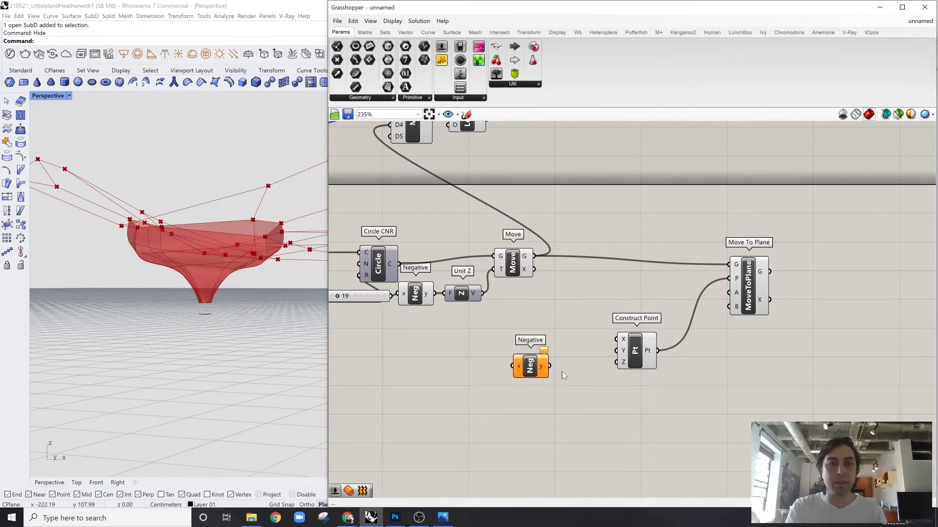
left_click_drag(551, 366, 616, 363)
left_click_drag(526, 367, 565, 364)
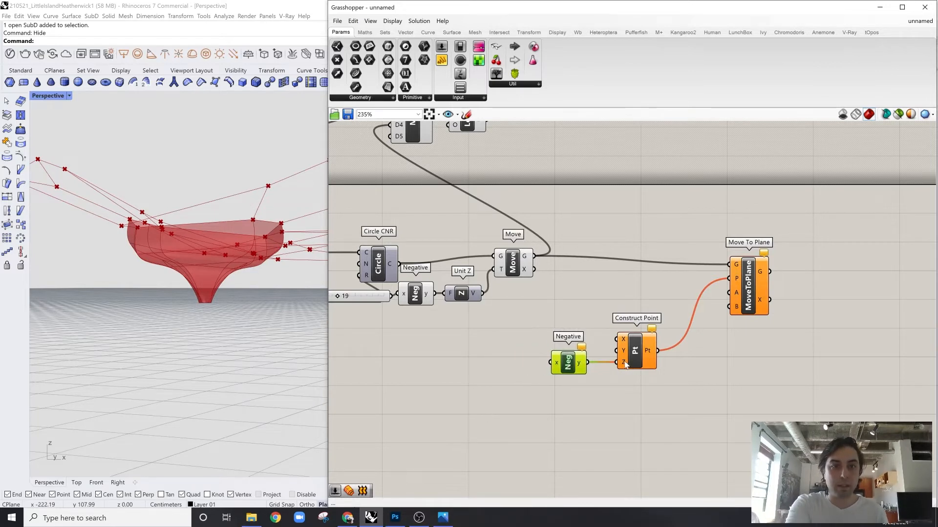
Add a number slider with the value 12, connect it to the new Negative component's input, and line both up
double_click(523, 392)
type("12")
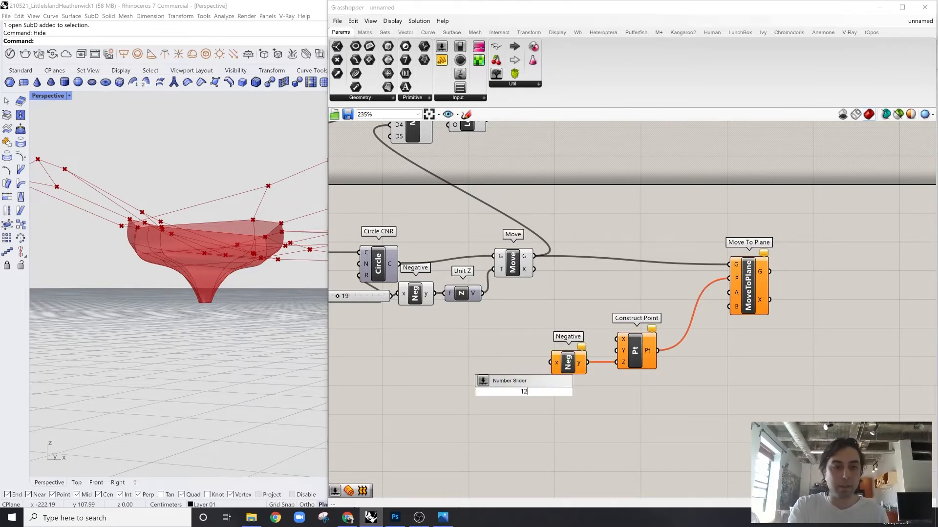
key("Return")
left_click_drag(571, 391, 551, 362)
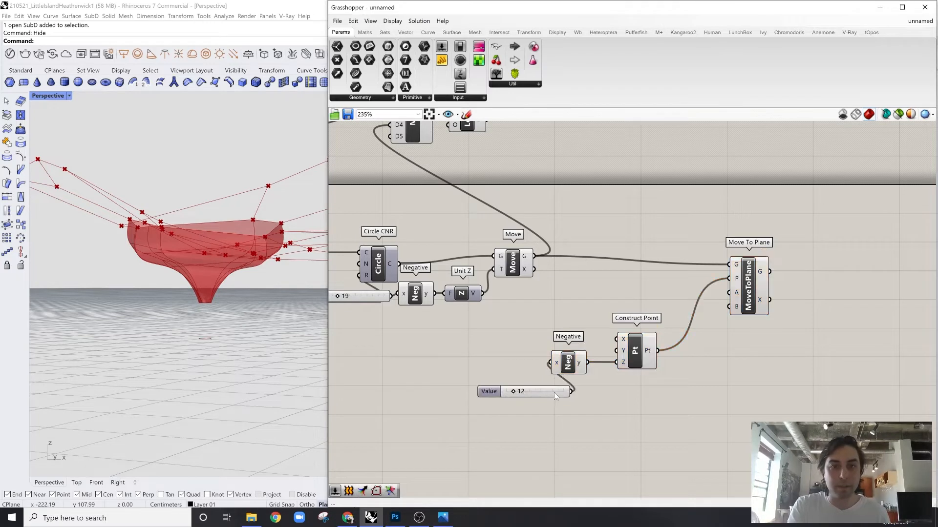
left_click_drag(488, 391, 459, 364)
left_click_drag(592, 392, 494, 358)
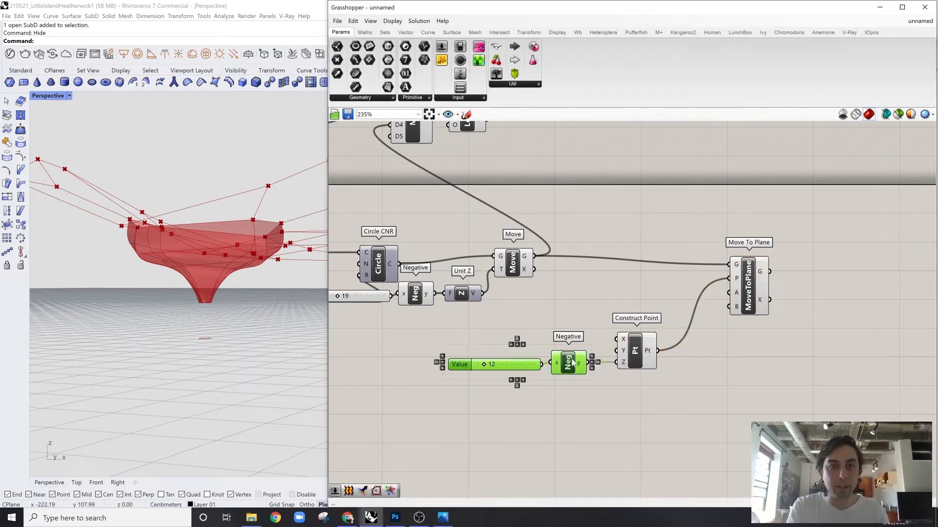
left_click_drag(572, 361, 586, 360)
Set the slider controlling the lower plane's depth to 20
left_click(680, 282)
left_click(745, 288)
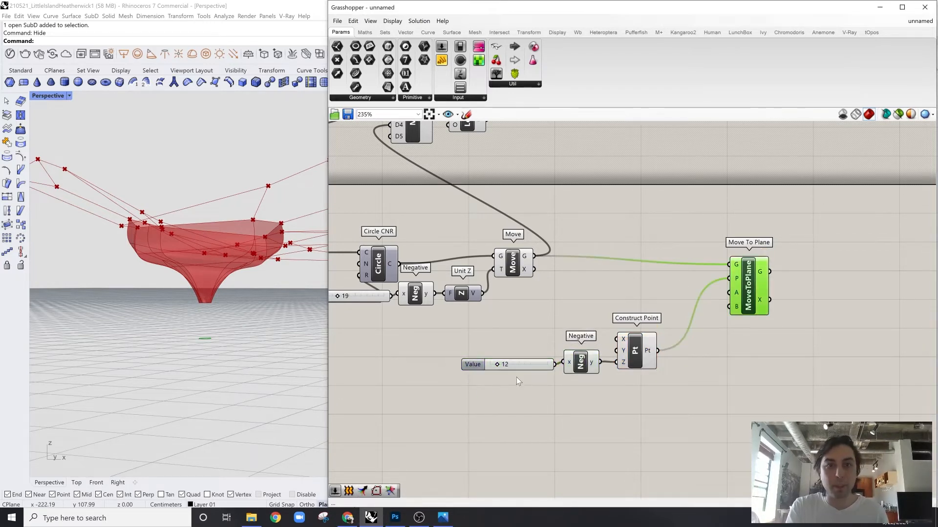
left_click_drag(506, 366, 503, 367)
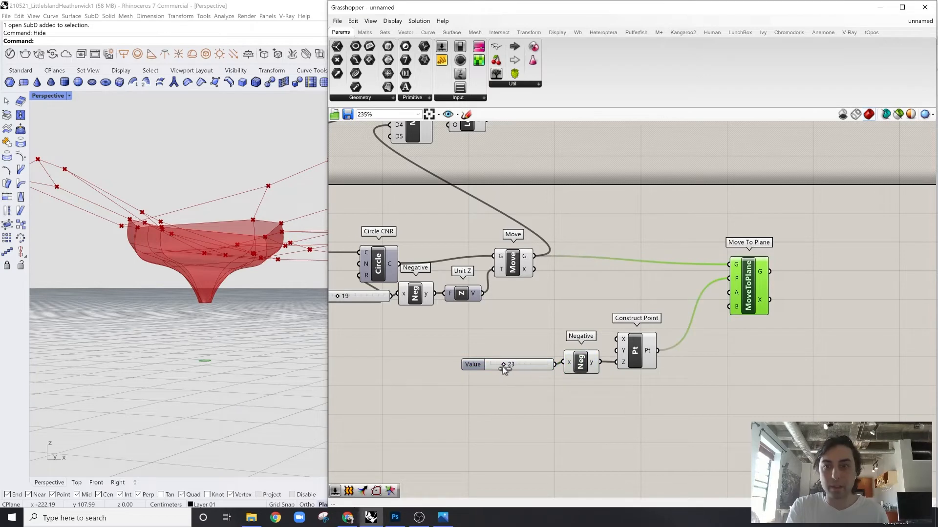
left_click(593, 398)
scroll(575, 361, "down", 3)
left_click_drag(683, 310, 684, 308)
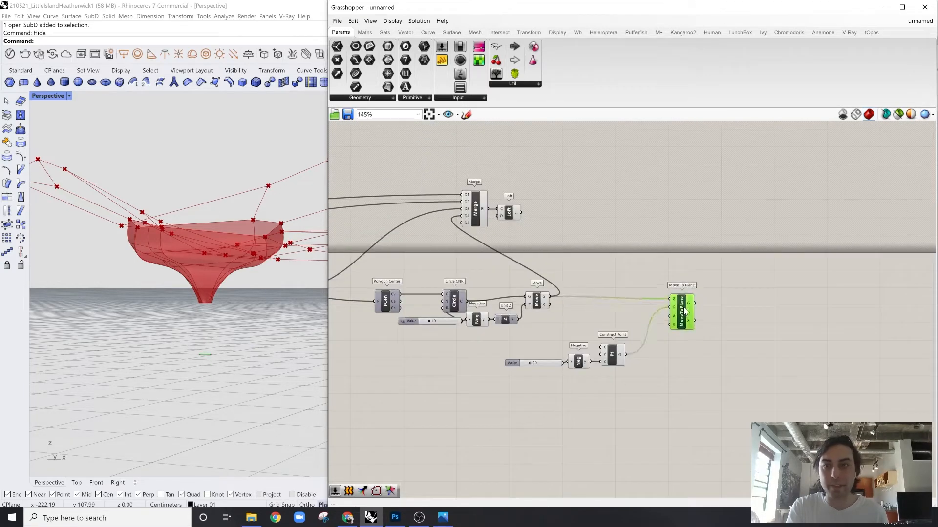
Add a second Loft component and place it above the Move To Plane component
double_click(682, 270)
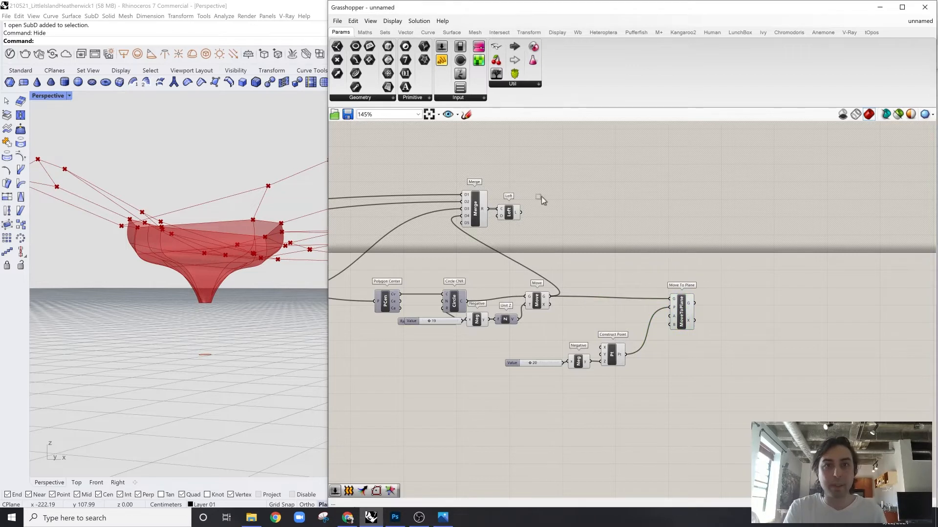
left_click_drag(540, 196, 471, 225)
left_click(572, 212)
left_click_drag(528, 196, 469, 224)
double_click(630, 206)
type("loft")
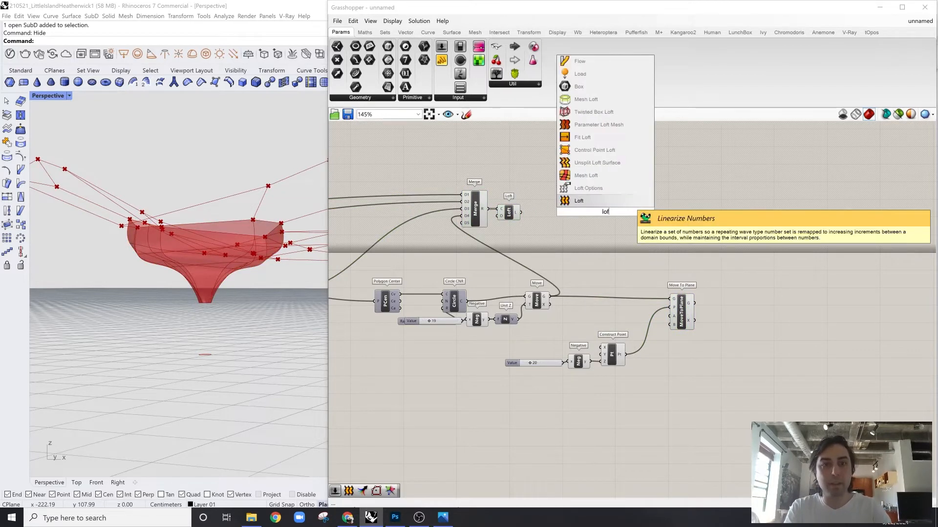
key("Return")
left_click_drag(606, 215, 708, 220)
scroll(677, 225, "up", 3)
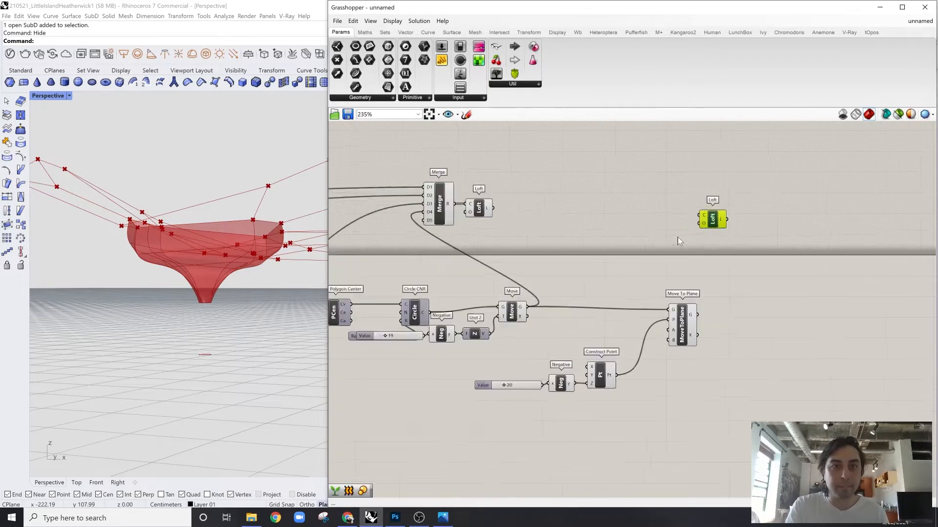
Connect the geometry outputs of the circle's Move and of Move To Plane to the second Loft's curves input
double_click(672, 244)
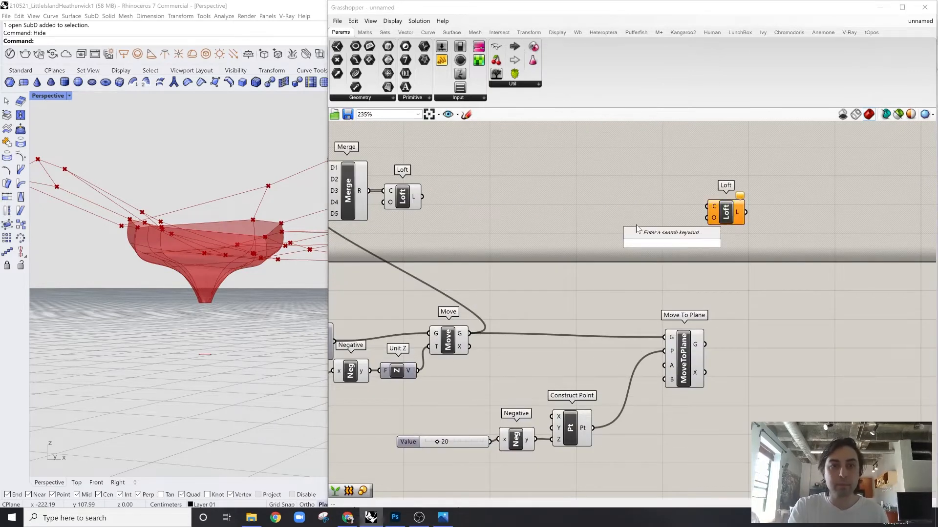
type("m")
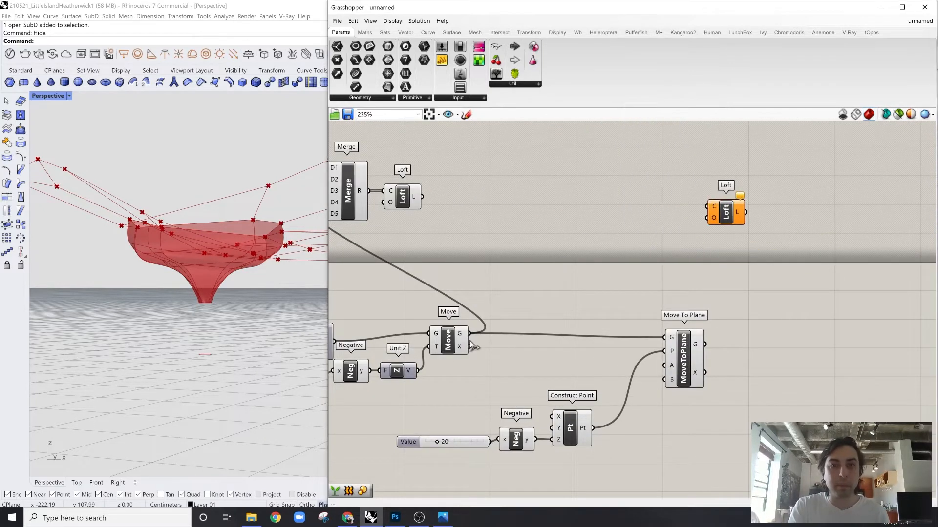
left_click_drag(551, 293, 706, 207)
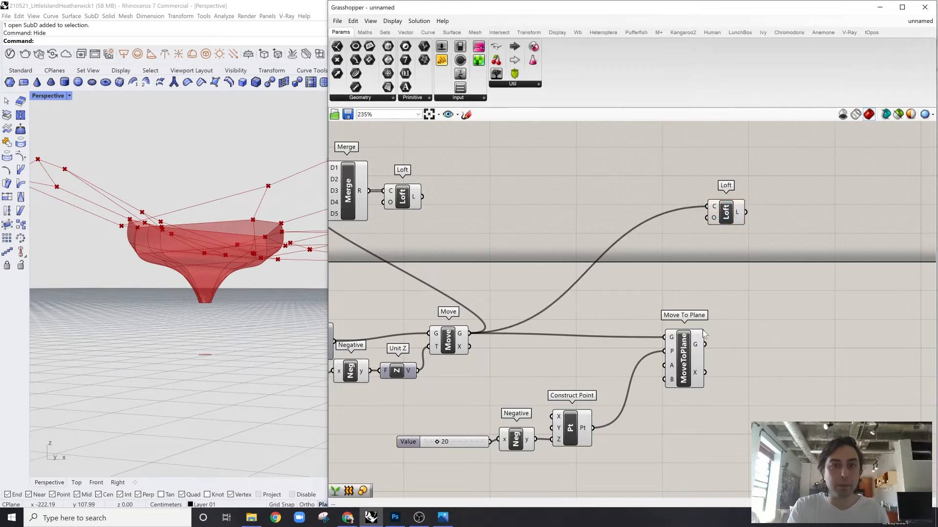
left_click_drag(705, 344, 706, 207, "shift")
left_click(726, 212)
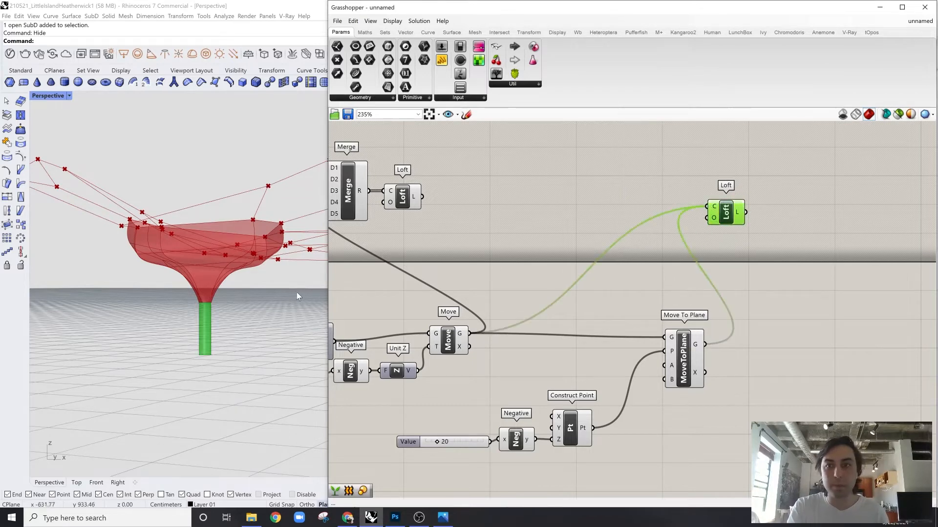
right_click_drag(297, 292, 250, 299)
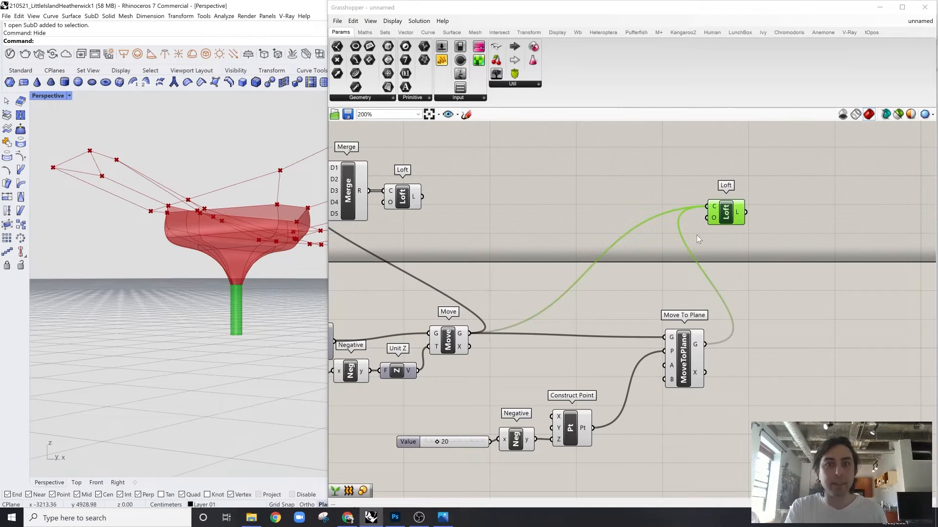
Add a Merge component beyond both lofts, with the column loft feeding D1 and the shaft loft feeding D2
scroll(697, 229, "down", 3)
left_click(699, 209)
scroll(710, 218, "up", 2)
double_click(806, 202)
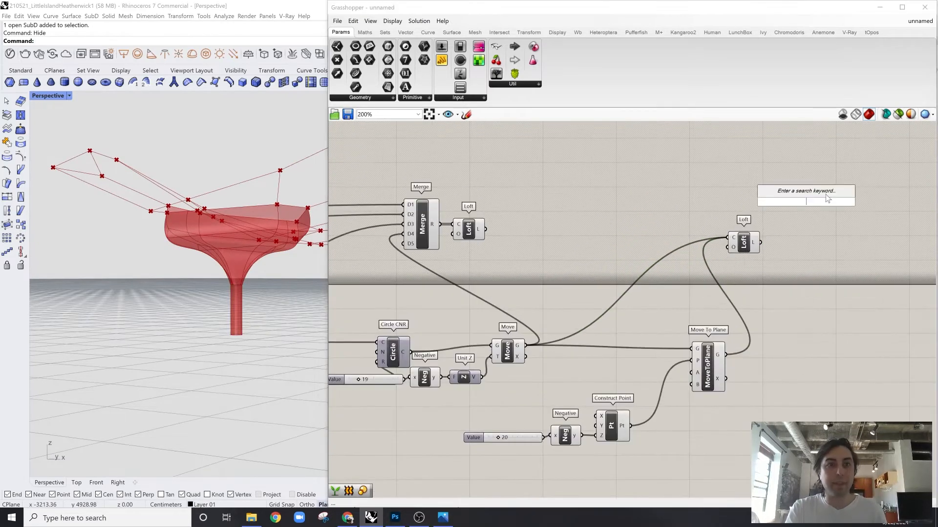
type("merge")
key("Return")
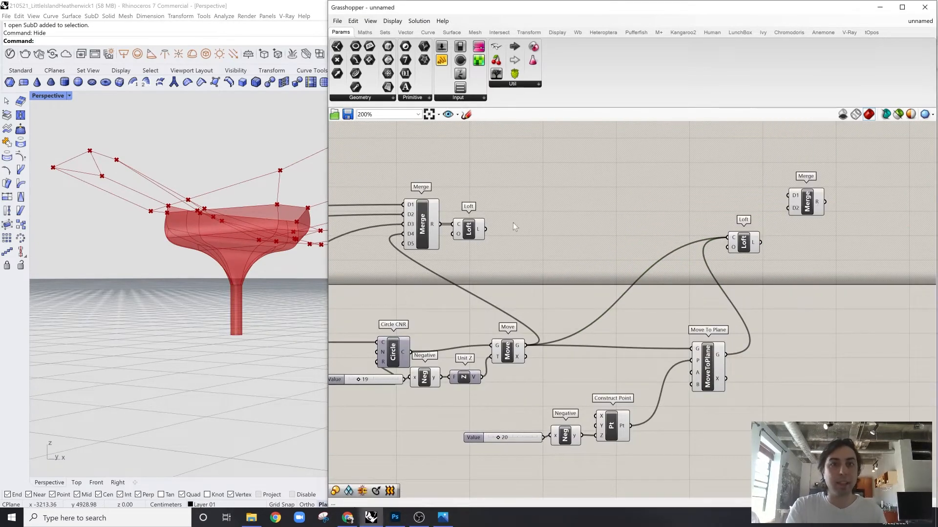
left_click_drag(486, 231, 913, 206)
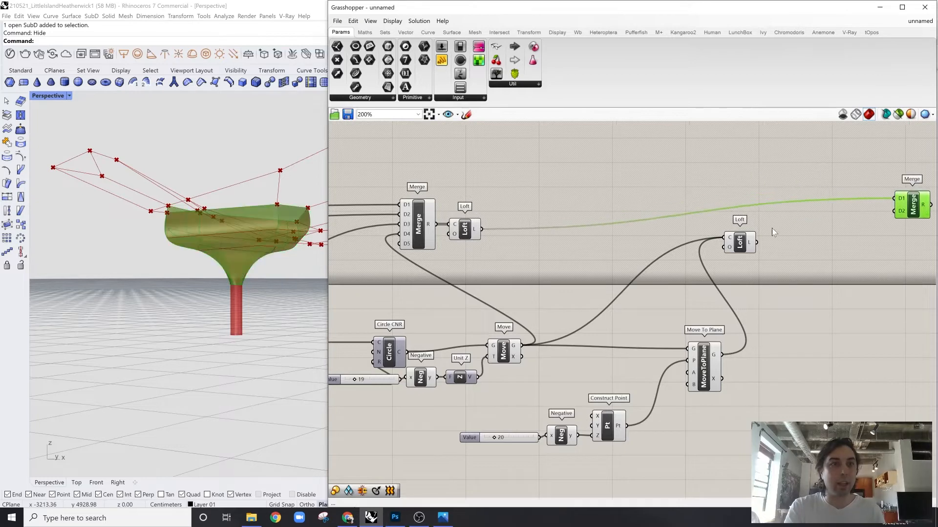
left_click_drag(758, 243, 895, 212)
scroll(891, 215, "down", 3)
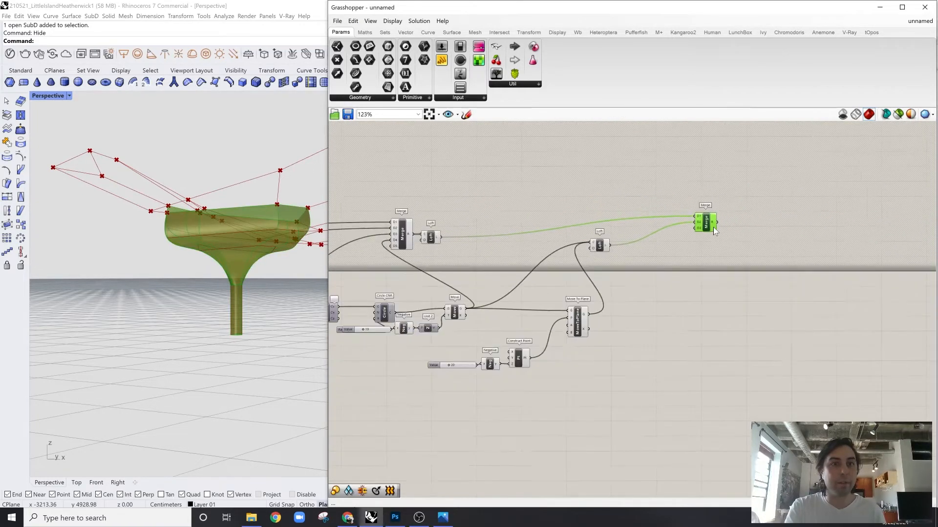
left_click_drag(713, 227, 743, 230)
left_click(545, 213)
Examine the lofted column and its shaft up close in the perspective view
scroll(561, 208, "down", 4)
right_click_drag(311, 248, 237, 279)
scroll(276, 296, "down", 4)
scroll(269, 271, "up", 7)
scroll(230, 277, "up", 3)
scroll(115, 266, "up", 3)
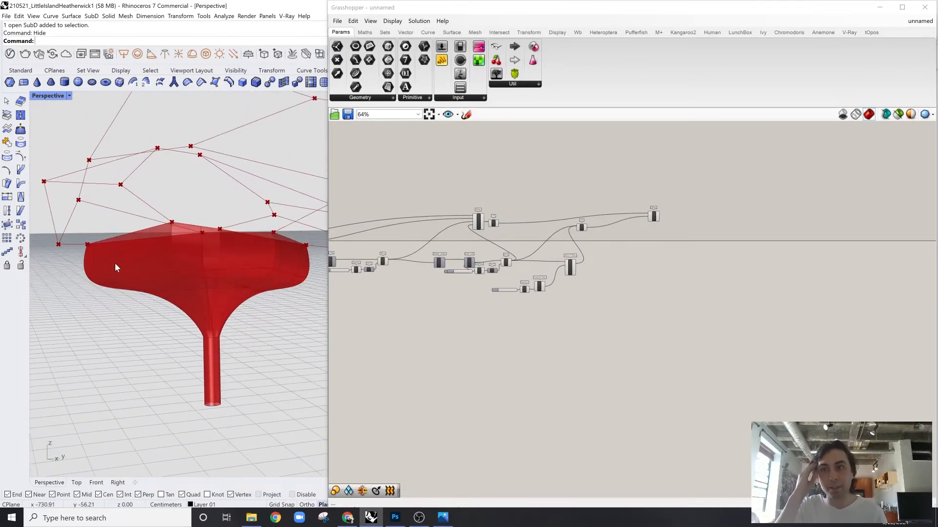
scroll(90, 244, "up", 2)
Set the slider driving the first downward Move after List Item to 14, and highlight that Move's outline
scroll(393, 280, "up", 8)
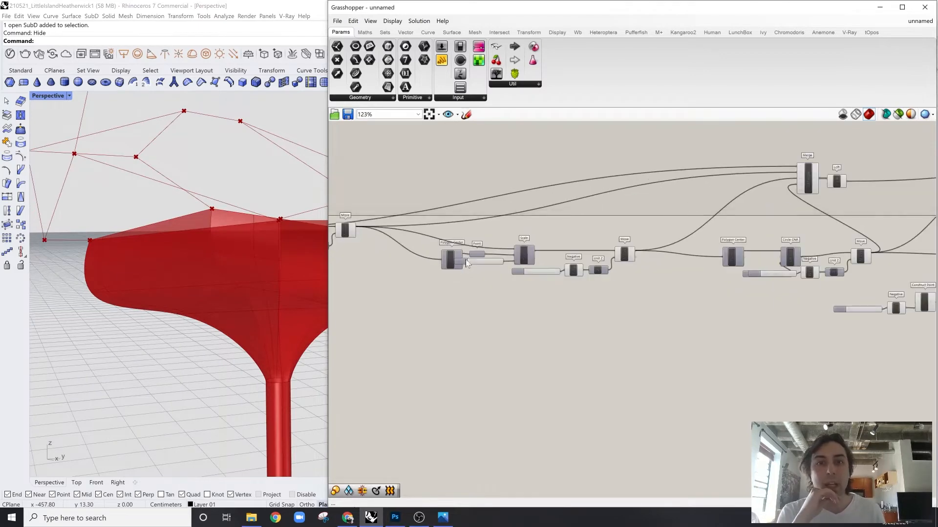
right_click_drag(449, 270, 490, 285)
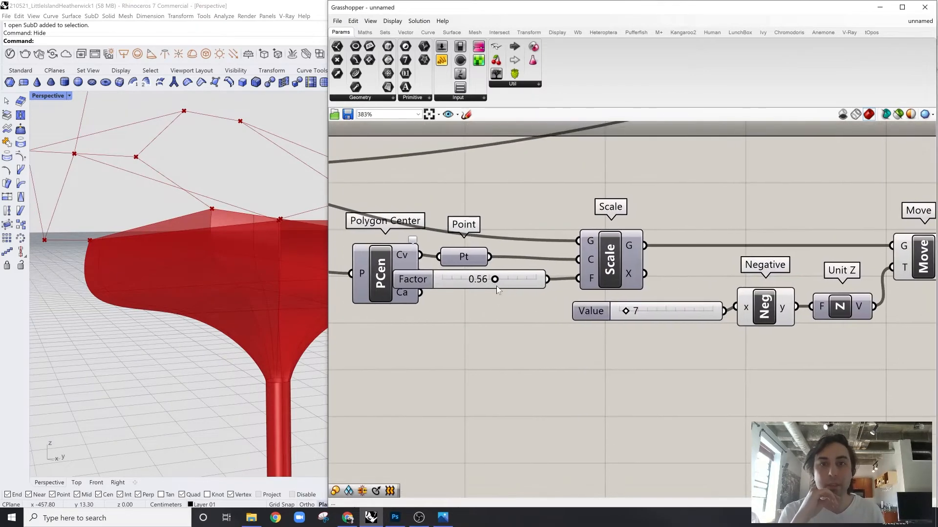
scroll(528, 279, "down", 5)
right_click_drag(879, 278, 541, 271)
scroll(504, 279, "up", 5)
scroll(415, 268, "up", 3)
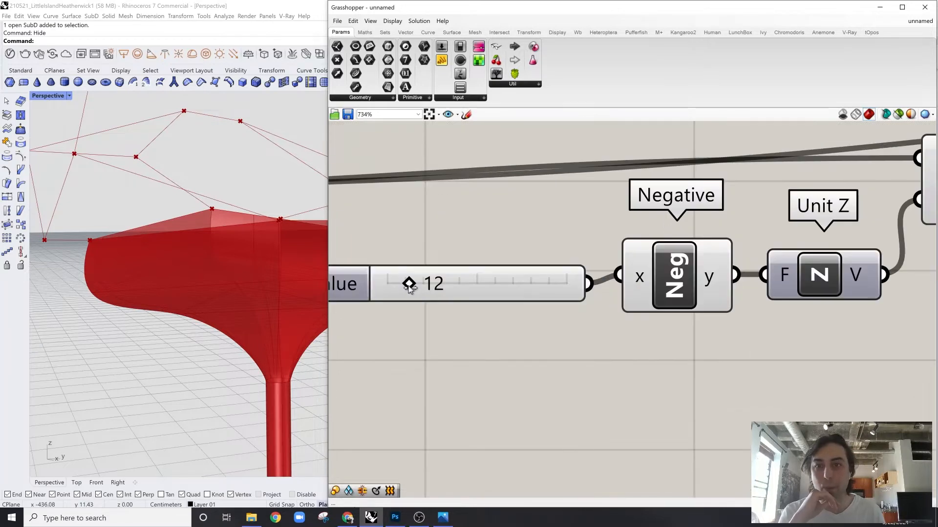
mouse_move(414, 284)
left_mouse_down()
mouse_move(400, 285)
mouse_move(412, 285)
left_mouse_up()
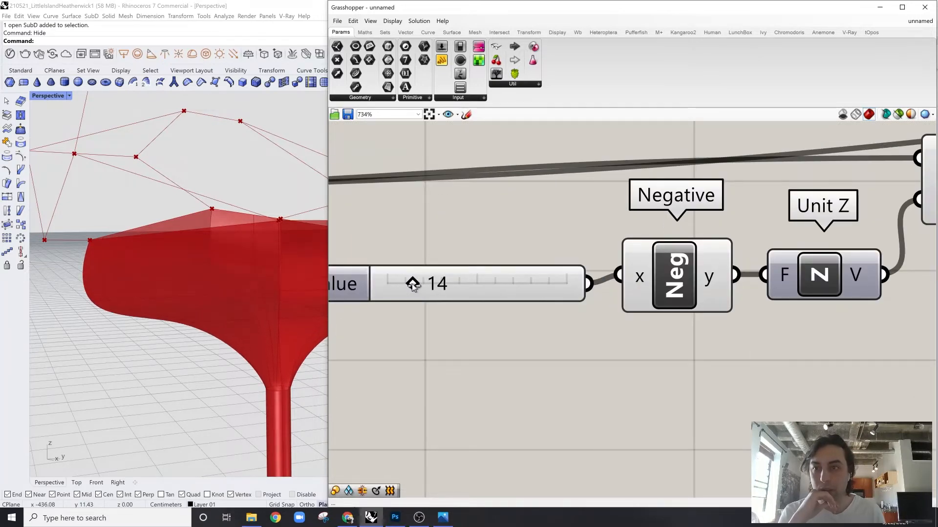
scroll(412, 286, "down", 7)
left_click(631, 236)
scroll(631, 235, "down", 2)
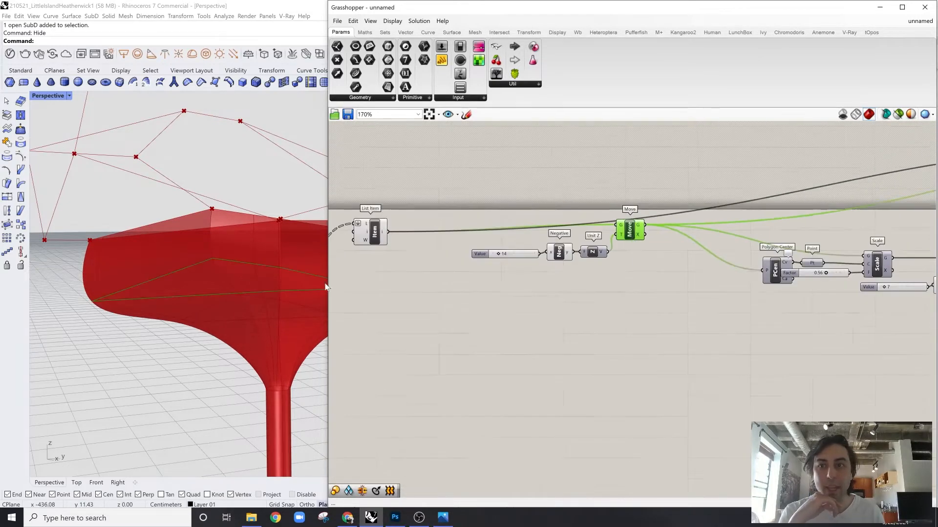
Try the Loose loft type in the loft options of the column's Loft component
scroll(258, 291, "down", 4)
right_click_drag(259, 292, 242, 283)
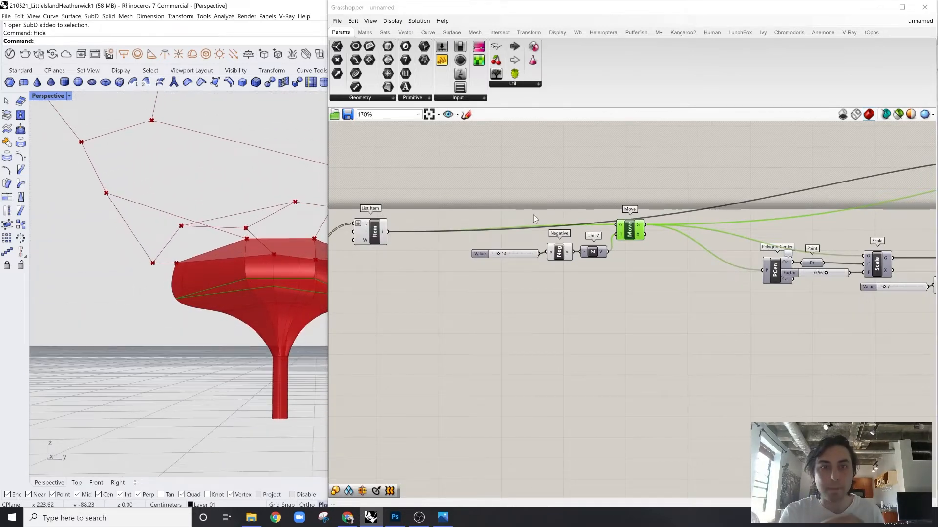
scroll(673, 235, "up", 6)
right_click(674, 239)
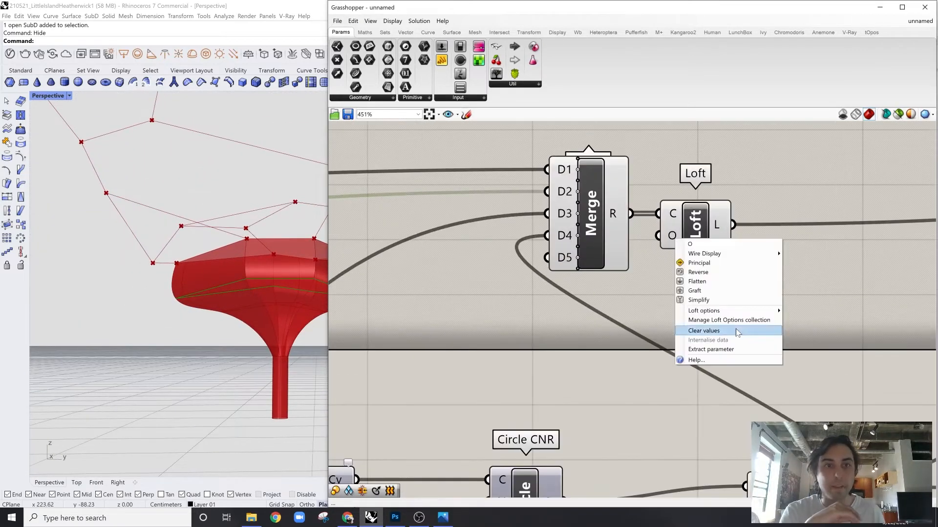
mouse_move(733, 310)
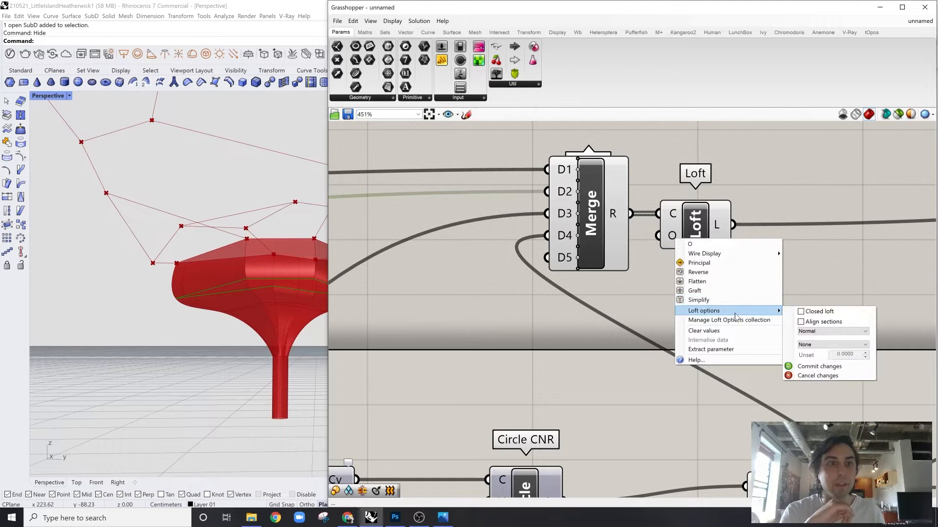
left_click(820, 333)
left_click(821, 345)
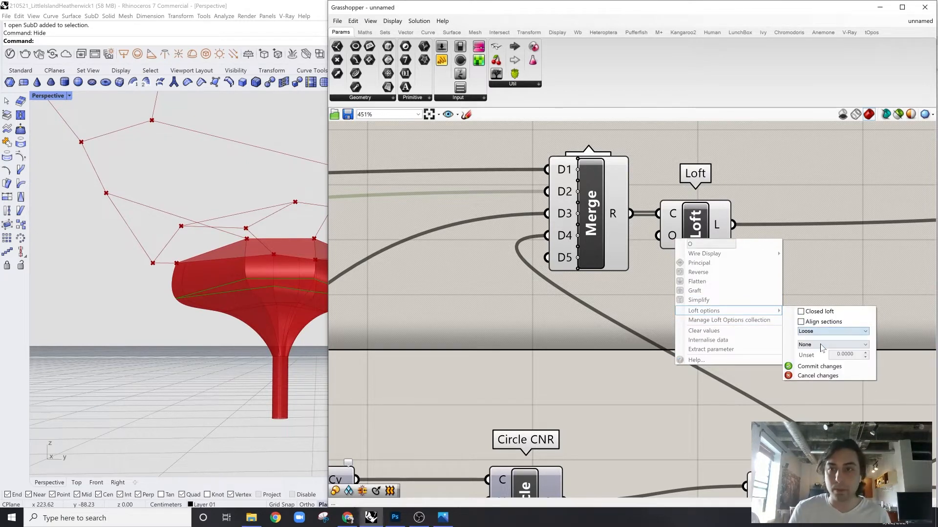
left_click(820, 367)
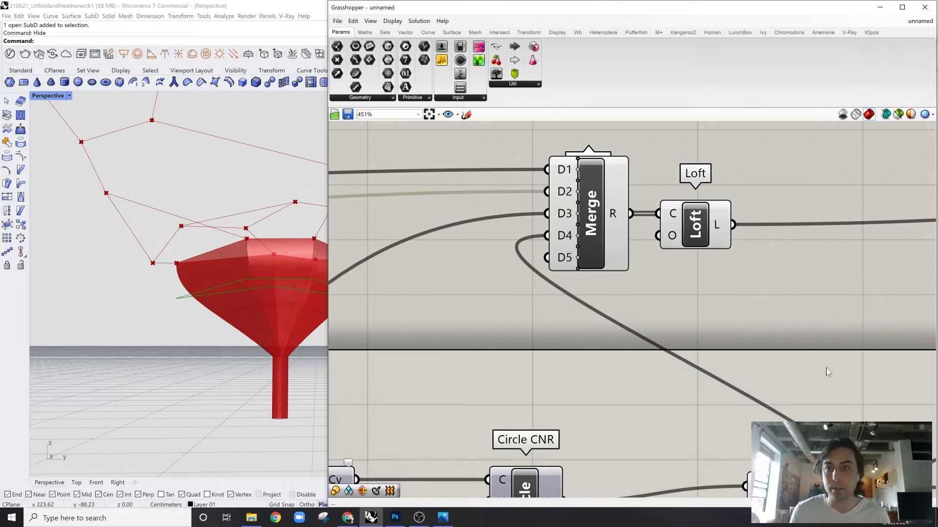
Restore the column Loft's type to Normal in its loft options
right_click(668, 229)
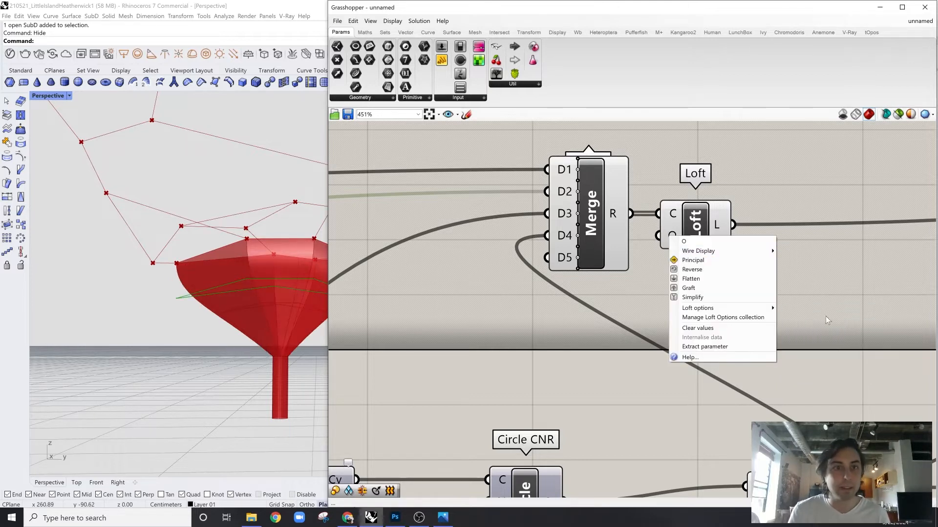
mouse_move(762, 310)
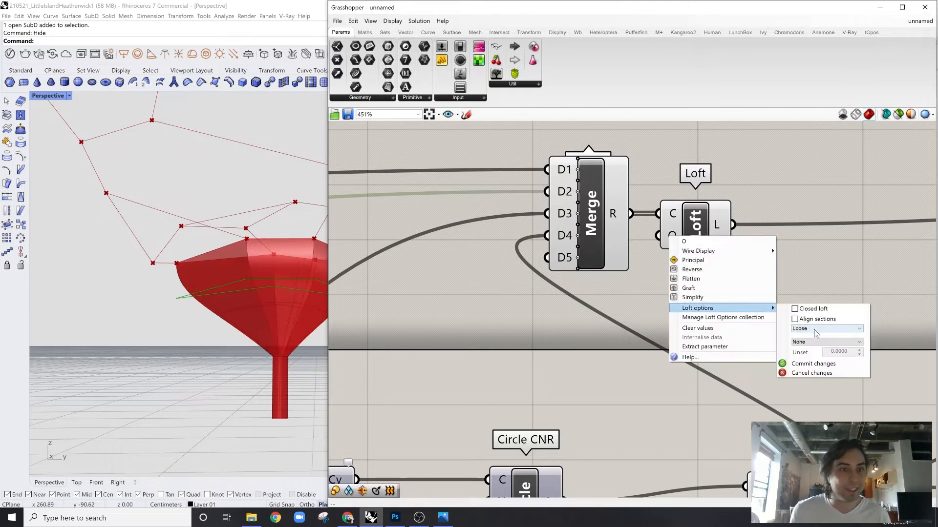
left_click(814, 332)
left_click(799, 342)
left_click(804, 364)
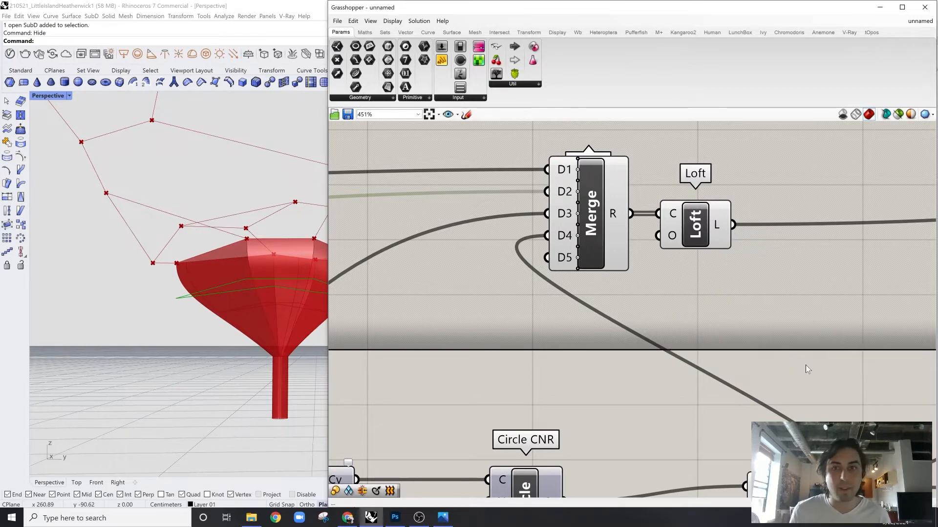
Examine the lofted column's profile and the junction between its flare and straight shaft up close
right_click_drag(277, 307, 335, 323)
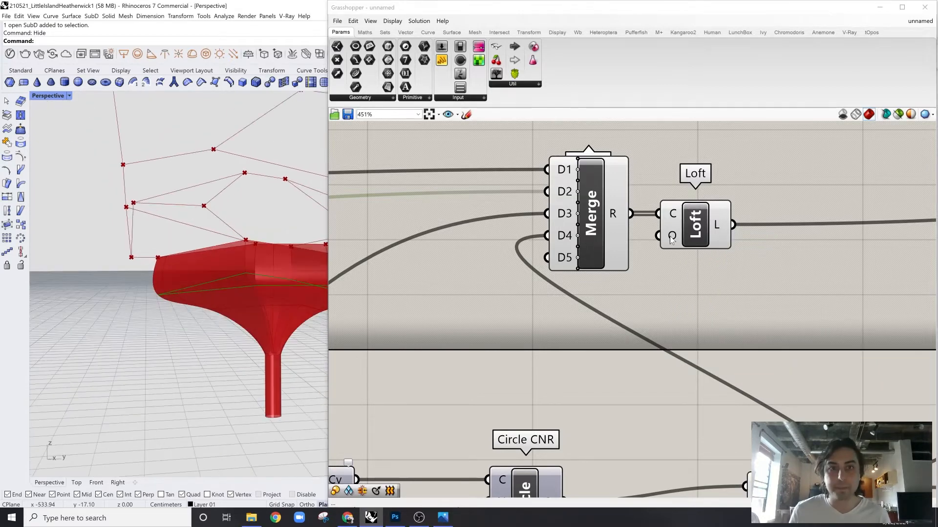
right_click(672, 240)
left_click(706, 181)
right_click_drag(199, 241, 256, 247)
scroll(220, 259, "up", 6)
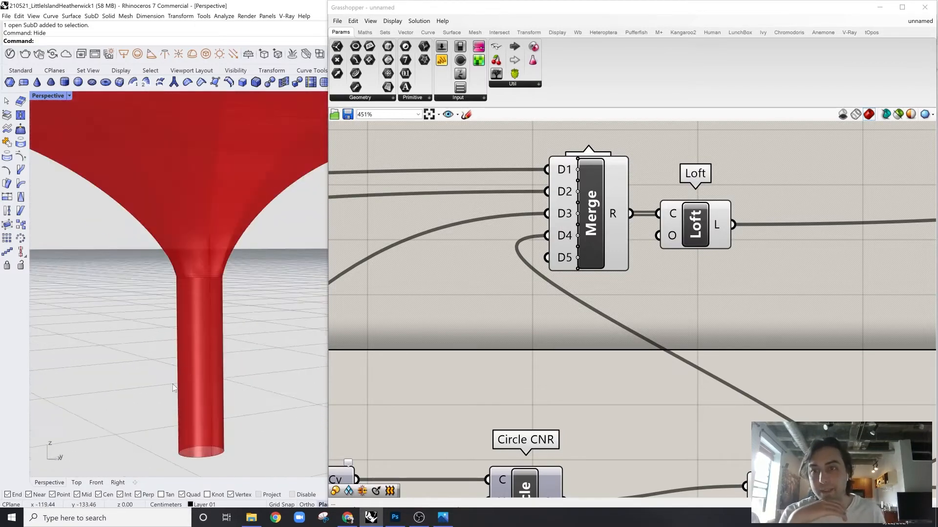
scroll(197, 321, "up", 4)
scroll(197, 315, "down", 12)
right_click_drag(200, 309, 205, 263)
scroll(200, 325, "up", 8)
scroll(211, 315, "down", 6)
scroll(203, 254, "down", 5)
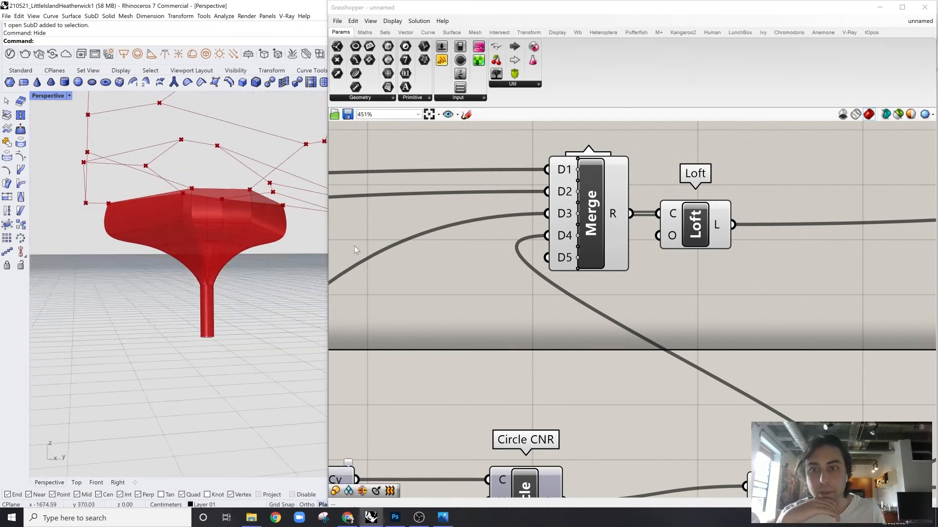
Trace the definition back from the lofts to the first downward Move, and inspect the corners of the column head
scroll(606, 270, "down", 6)
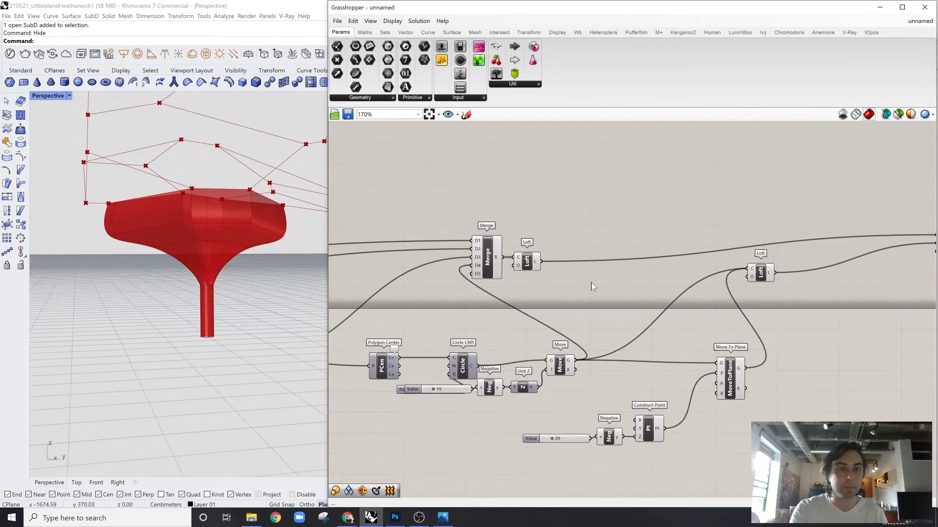
scroll(224, 280, "up", 3)
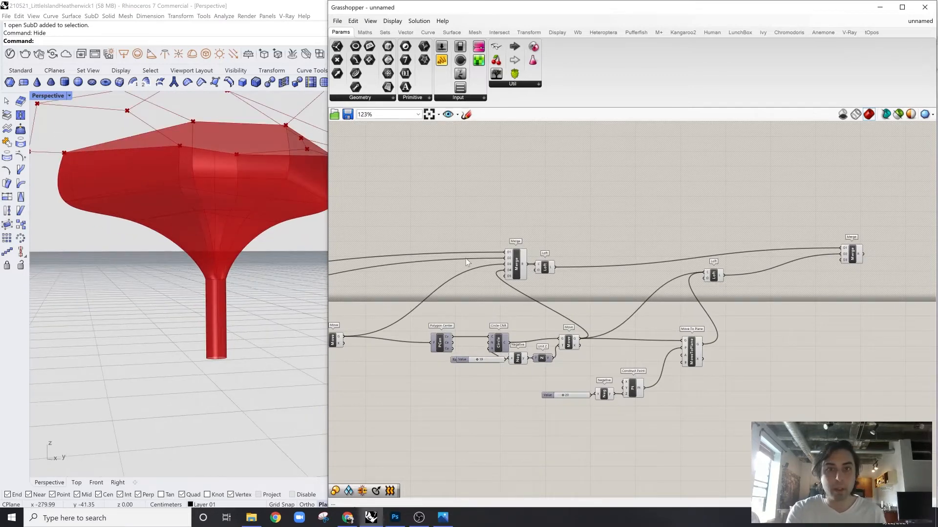
right_click_drag(466, 262, 572, 258)
right_click_drag(237, 207, 269, 231)
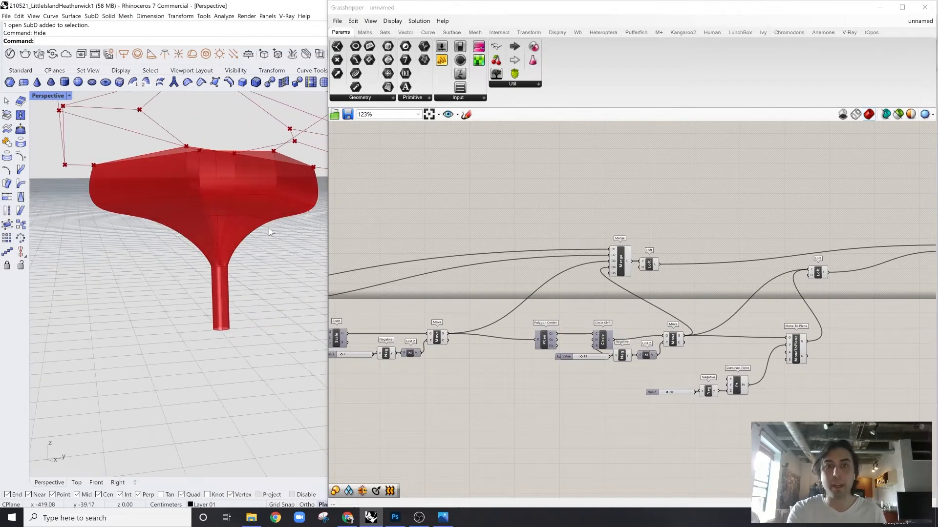
right_click_drag(494, 256, 646, 257)
scroll(295, 219, "up", 5)
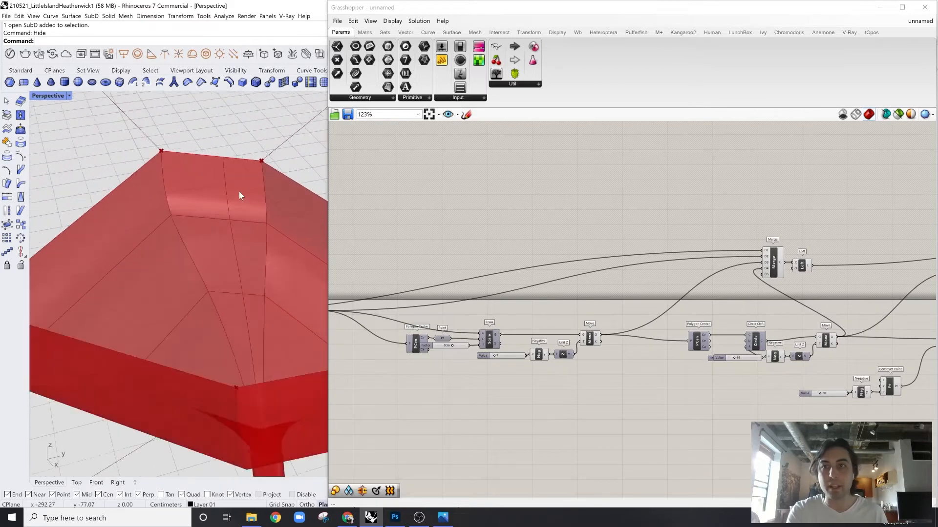
scroll(516, 273, "down", 2)
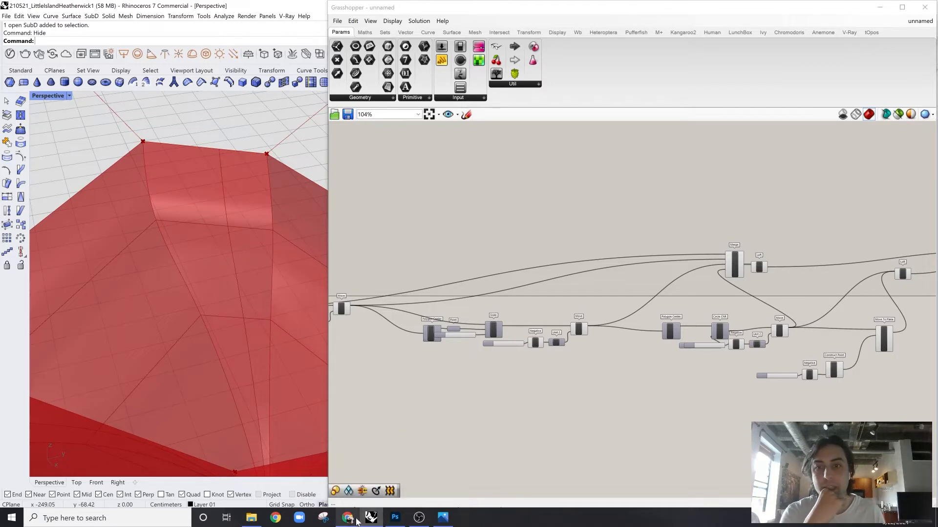
Open the reference photo refimg2.jpg in Photos, study the column heads' rounded edges, and minimize it
left_click(355, 520)
left_click(357, 521)
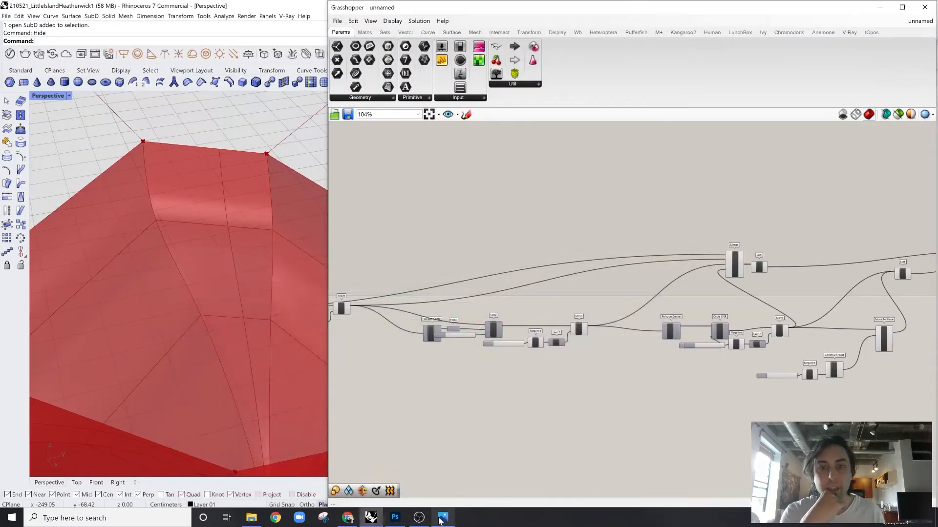
left_click(443, 517)
scroll(191, 331, "up", 3)
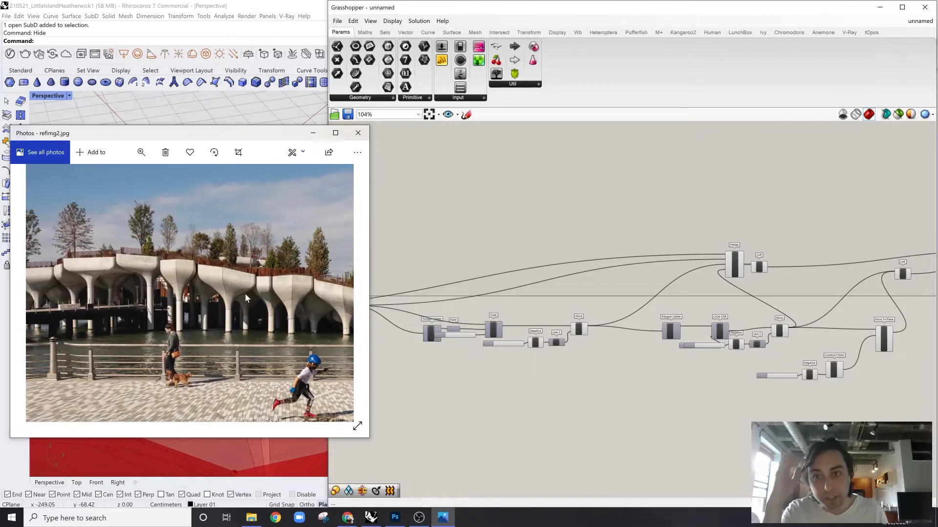
scroll(83, 263, "up", 2)
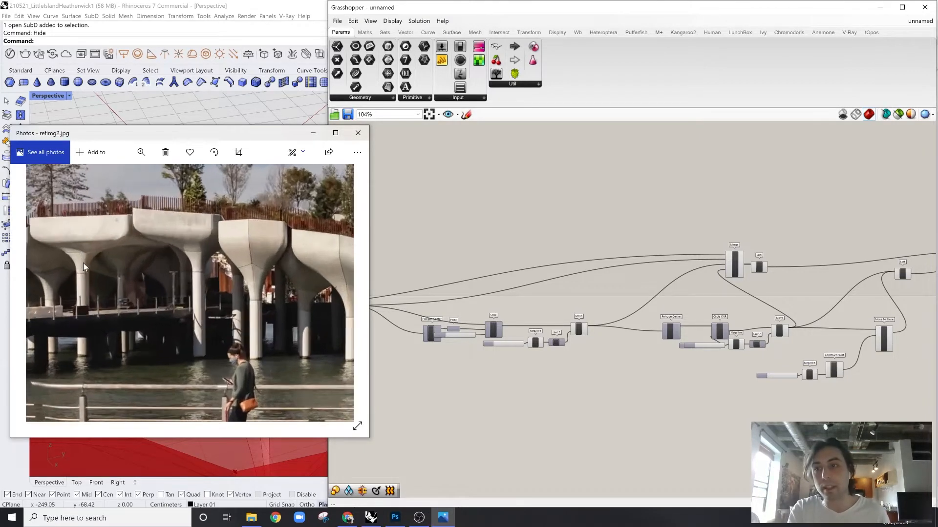
scroll(83, 263, "up", 2)
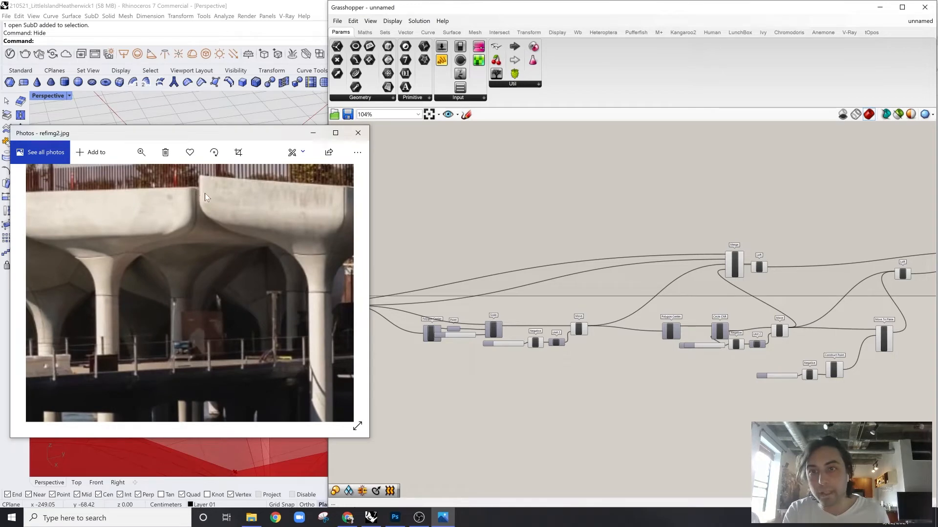
left_click(313, 133)
Add a Fillet component with curve and radius inputs above the wires leading to the column's Merge
scroll(658, 284, "up", 3)
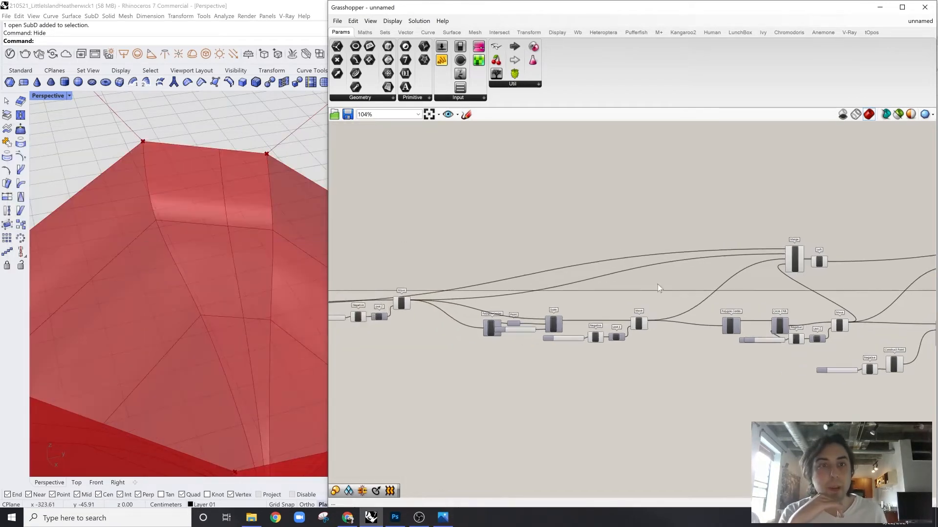
double_click(665, 209)
type("fill")
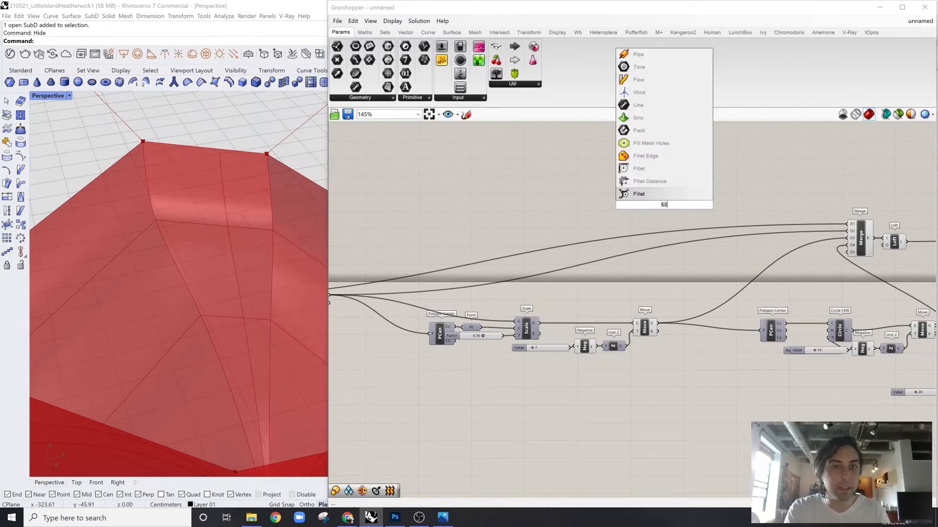
left_click(645, 170)
left_click_drag(672, 210, 714, 211)
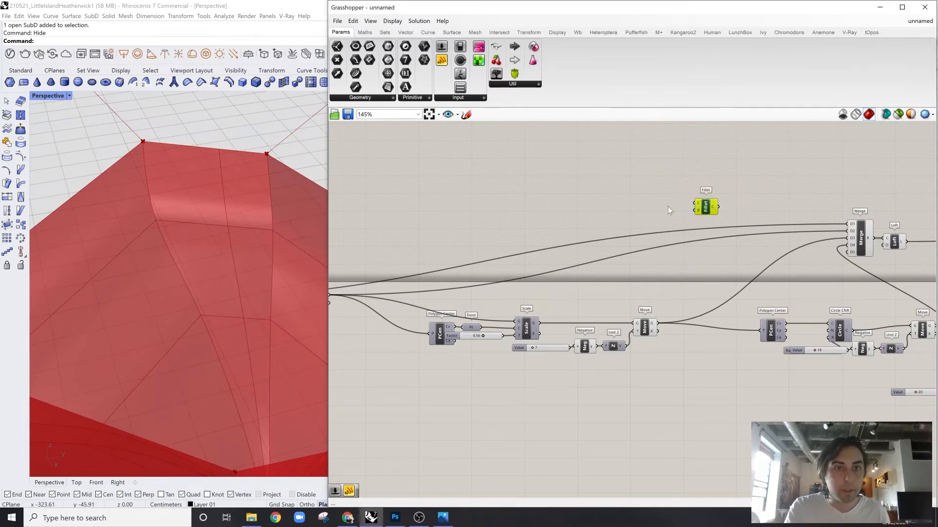
left_click(667, 207)
Add a number slider with the value 5 and connect it to the Fillet's radius input
right_click_drag(585, 244, 694, 236)
scroll(230, 268, "down", 5)
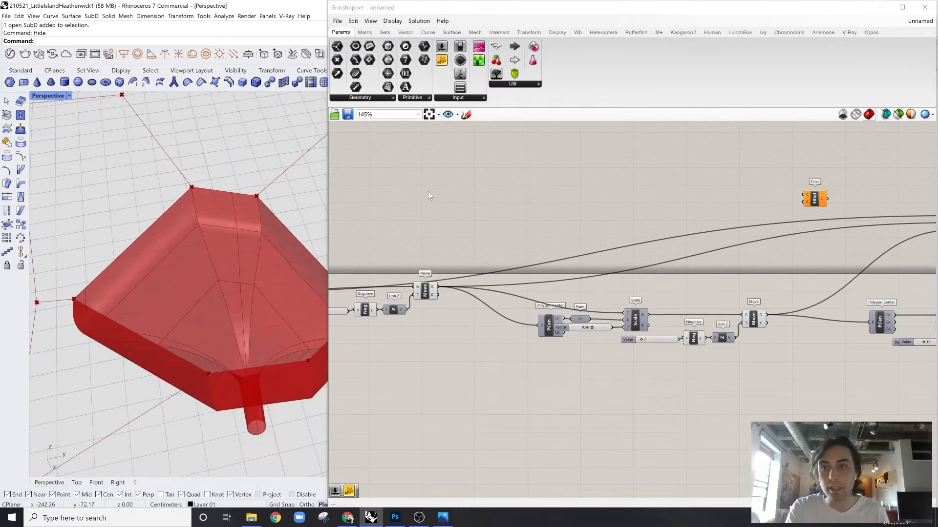
right_click_drag(861, 186, 850, 193)
scroll(850, 193, "up", 3)
double_click(636, 230)
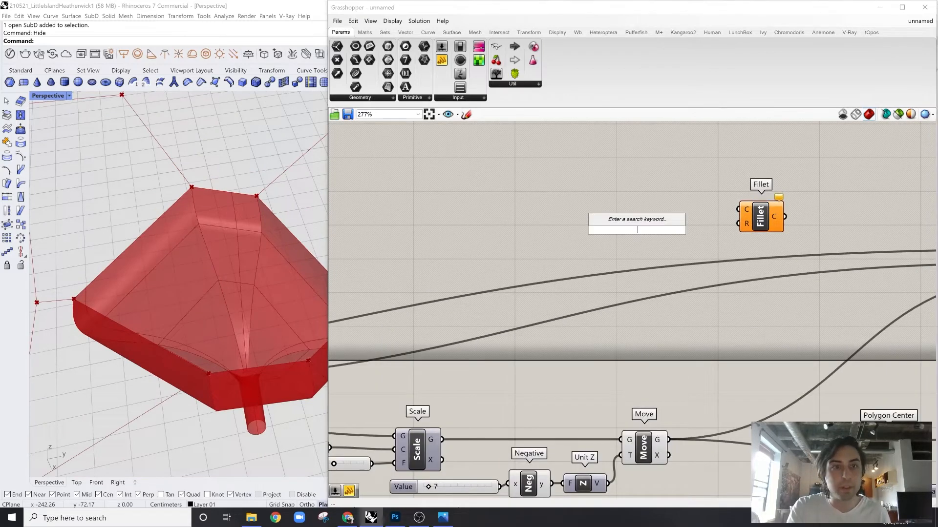
type("4")
key("BackSpace")
type("5")
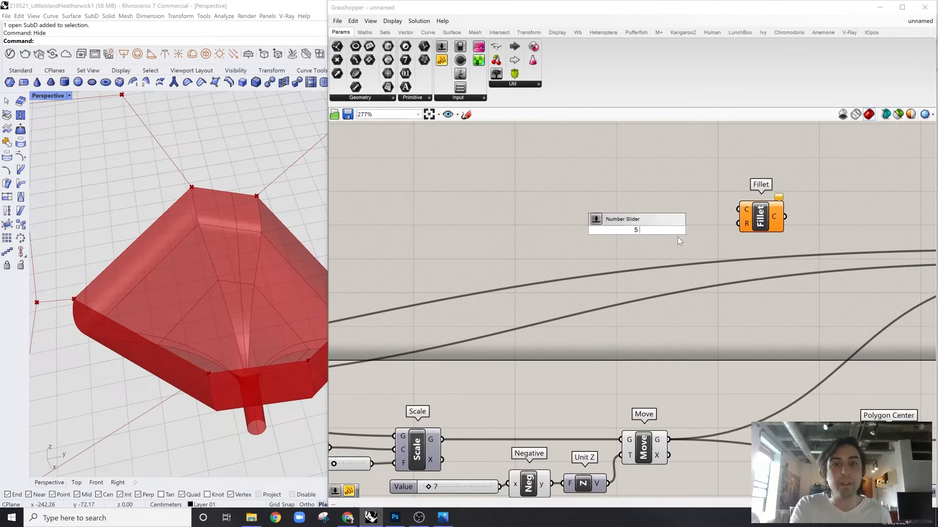
key("Return")
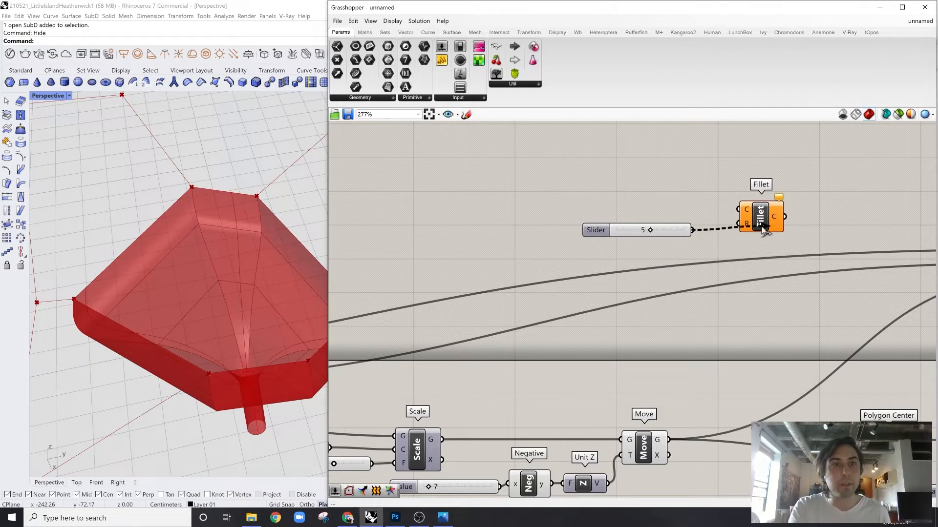
left_click_drag(762, 227, 763, 227)
Connect the first downward Move's geometry output to the Fillet's curve input
scroll(414, 315, "down", 3)
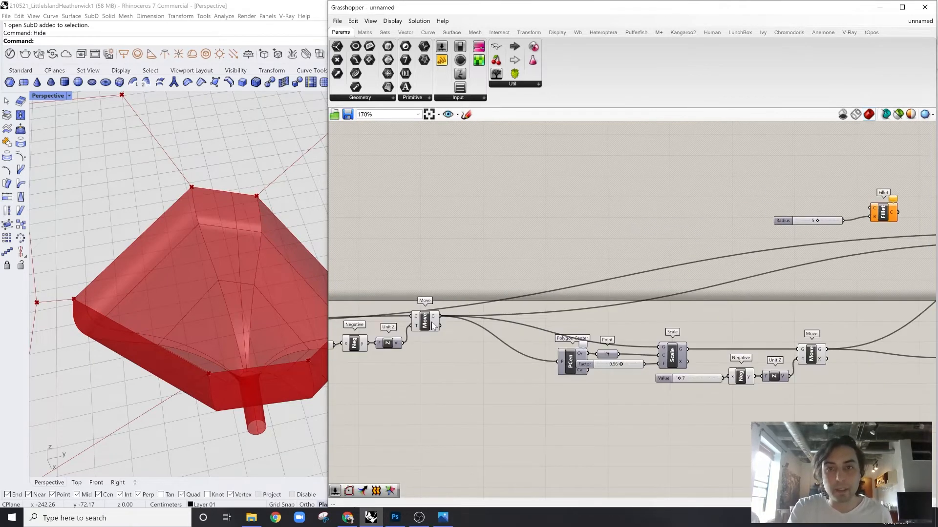
left_click(434, 324)
left_click_drag(458, 315, 867, 211)
scroll(203, 234, "up", 5)
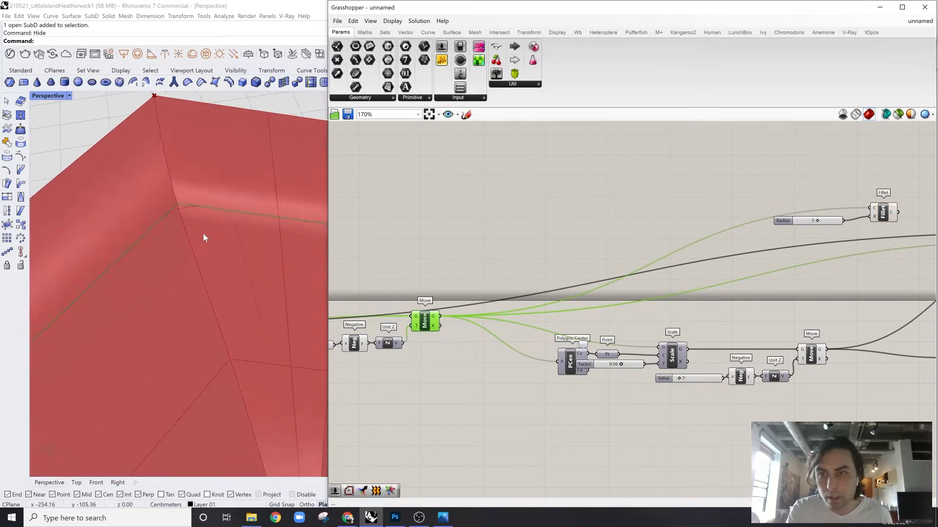
Highlight the filleted outline in the viewport and set the Fillet's radius slider to 4
left_click(888, 212)
scroll(271, 228, "down", 5)
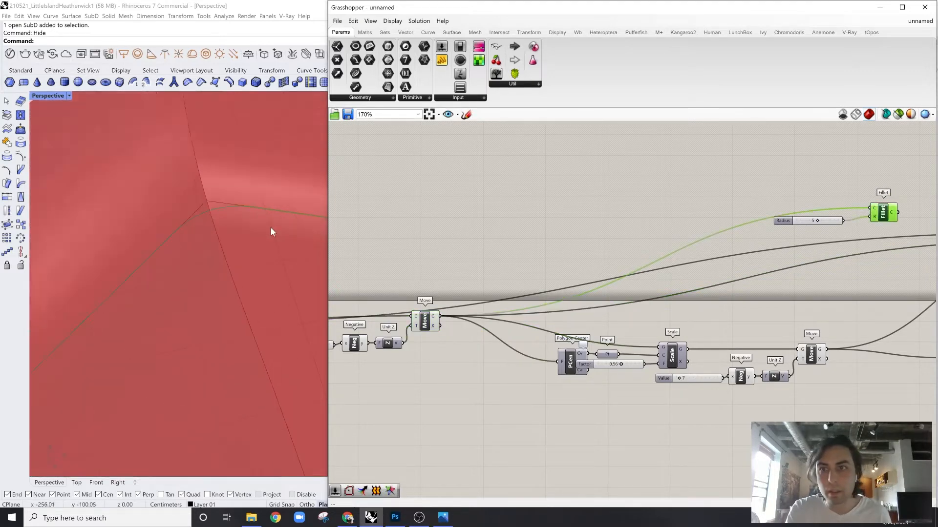
scroll(705, 234, "up", 3)
scroll(893, 211, "up", 3)
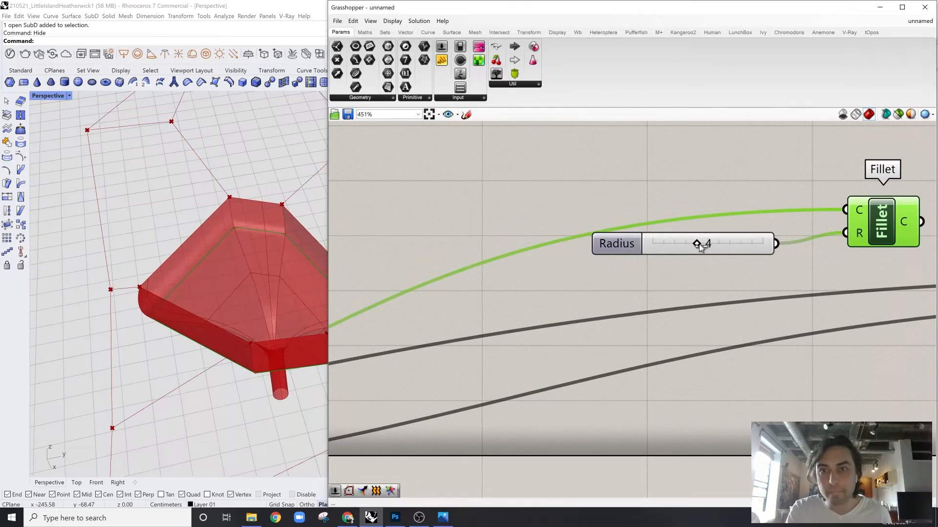
left_click(699, 183)
Preview the filleted outline in the viewport and review the components feeding the column's Merge
scroll(699, 183, "down", 5)
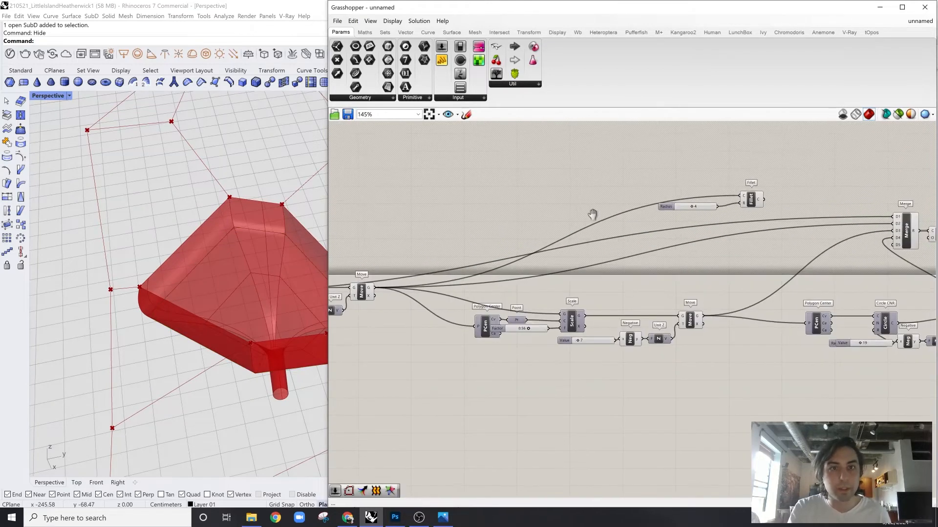
right_click_drag(593, 215, 676, 220)
left_click_drag(838, 177, 777, 225)
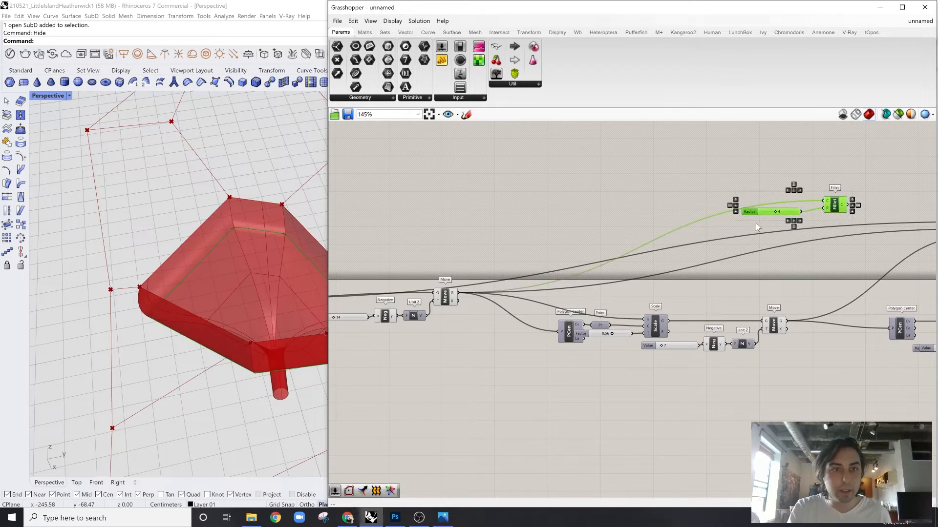
right_click_drag(841, 244, 606, 242)
left_click(679, 203)
scroll(678, 204, "up", 1)
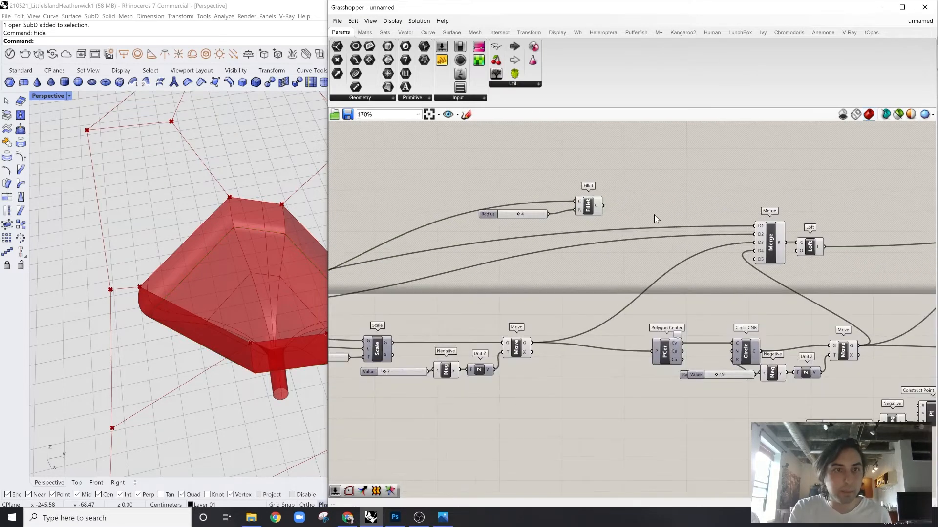
left_click(841, 346)
left_click(824, 309)
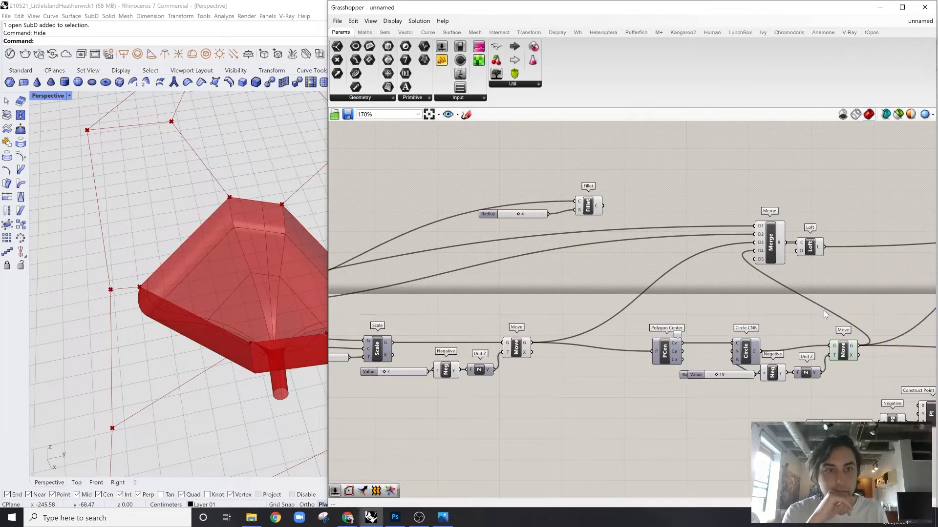
Reposition the Fillet with its radius slider, and place a copy of the column's Merge ahead of the Fillet
right_click_drag(825, 308, 809, 308)
left_click_drag(610, 173, 459, 221)
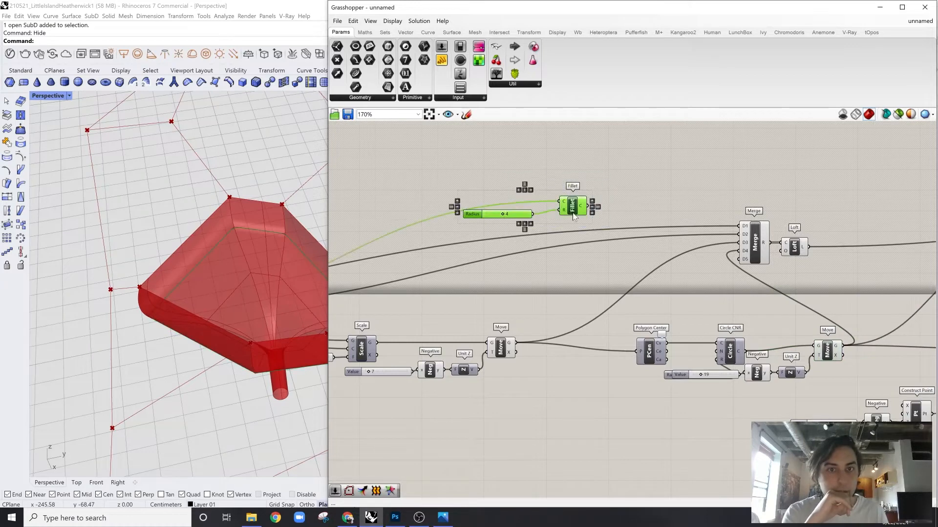
left_click_drag(572, 213, 603, 241)
left_click(634, 206)
right_click_drag(601, 226, 735, 216)
left_click(885, 235)
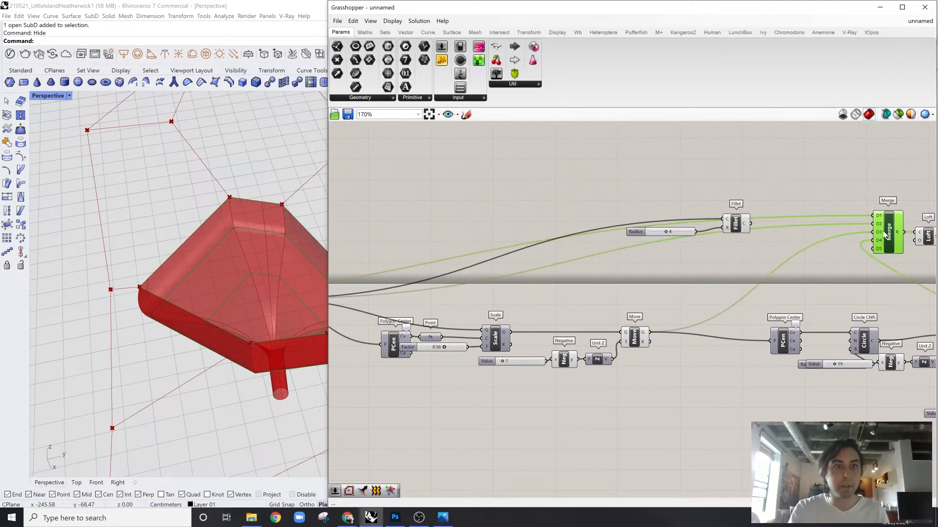
left_click_drag(890, 237, 595, 243, "alt")
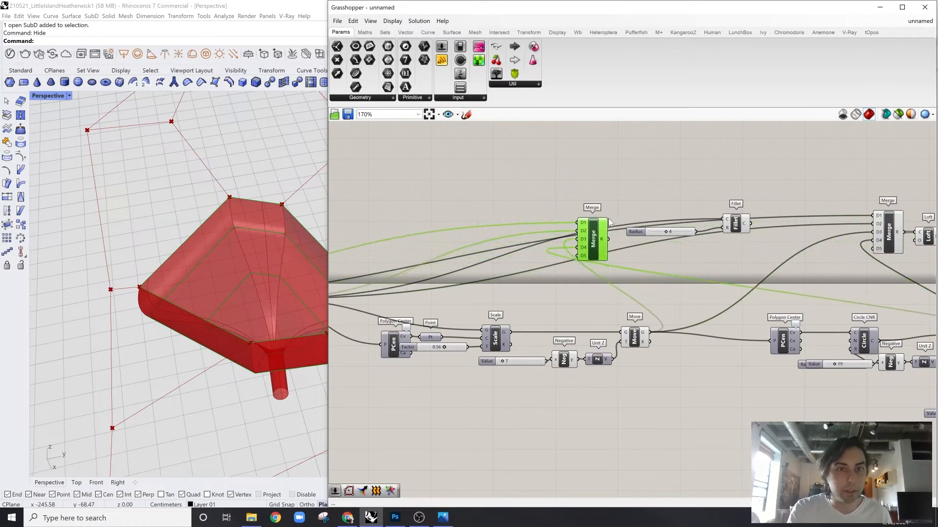
scroll(625, 257, "down", 2)
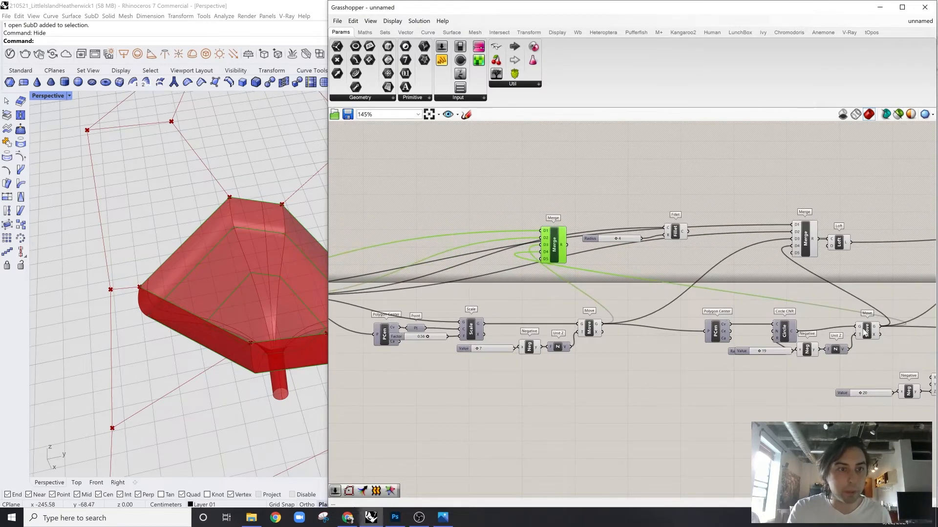
Remove the circle's input from the duplicated Merge so it collects only the three polygon outlines
right_click(549, 253)
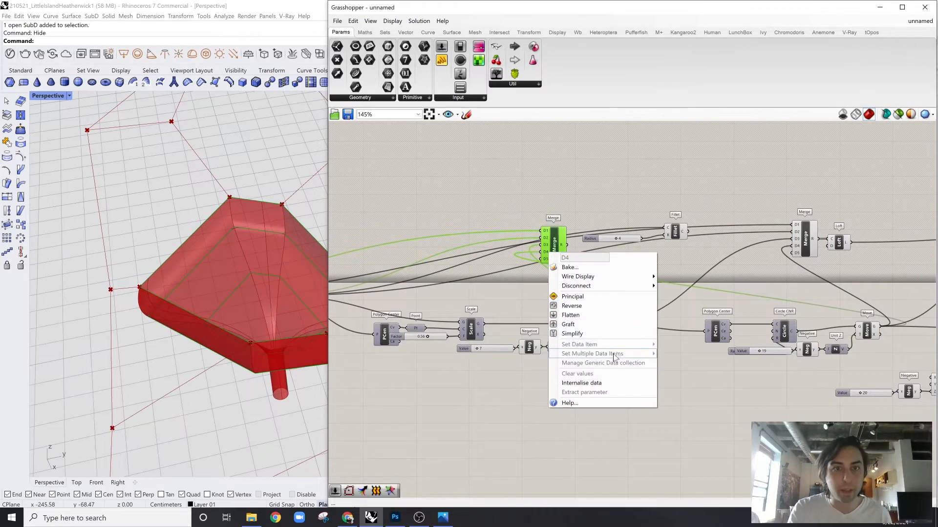
left_click(692, 202)
left_click_drag(692, 201, 639, 241)
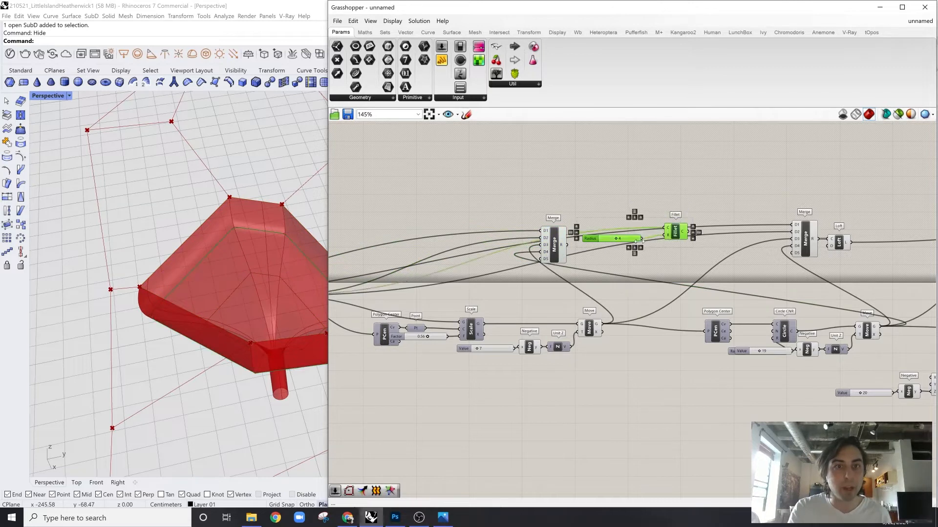
left_click(554, 254)
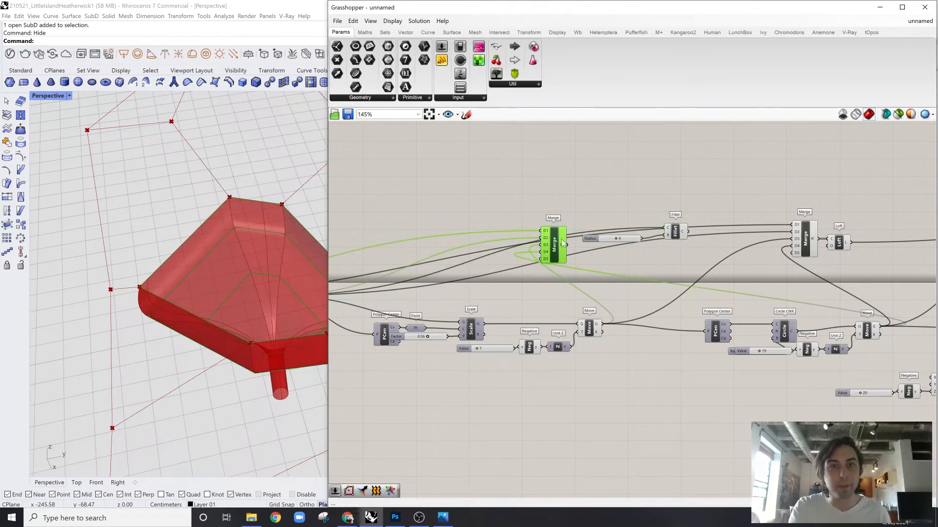
left_click(581, 219)
scroll(544, 259, "up", 7)
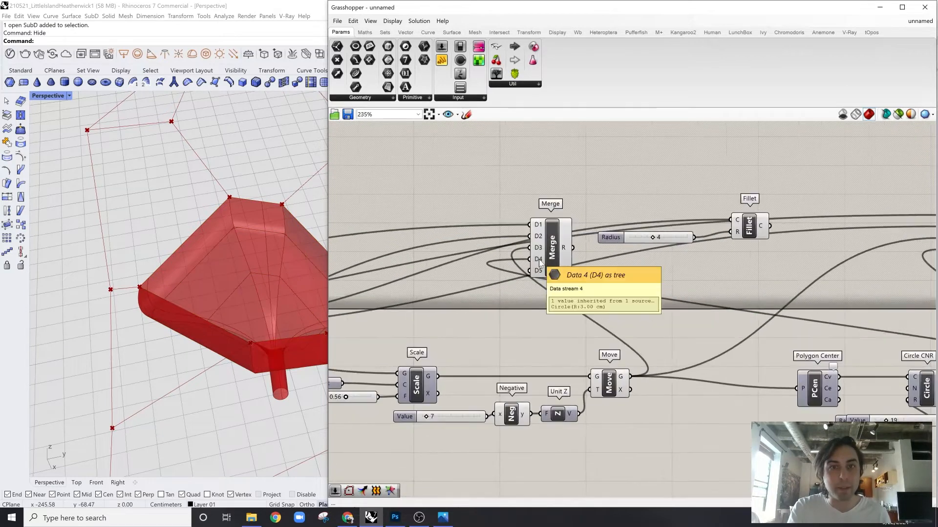
scroll(544, 261, "down", 5)
left_click(556, 244)
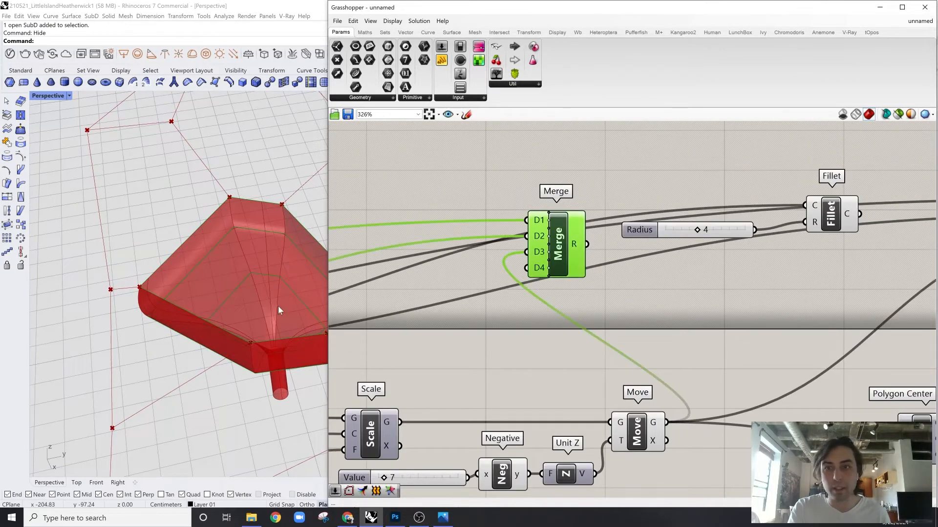
Connect the duplicated Merge's result to the Fillet's curve input, replacing the single outline
right_click_drag(277, 306, 249, 347)
scroll(271, 312, "up", 4)
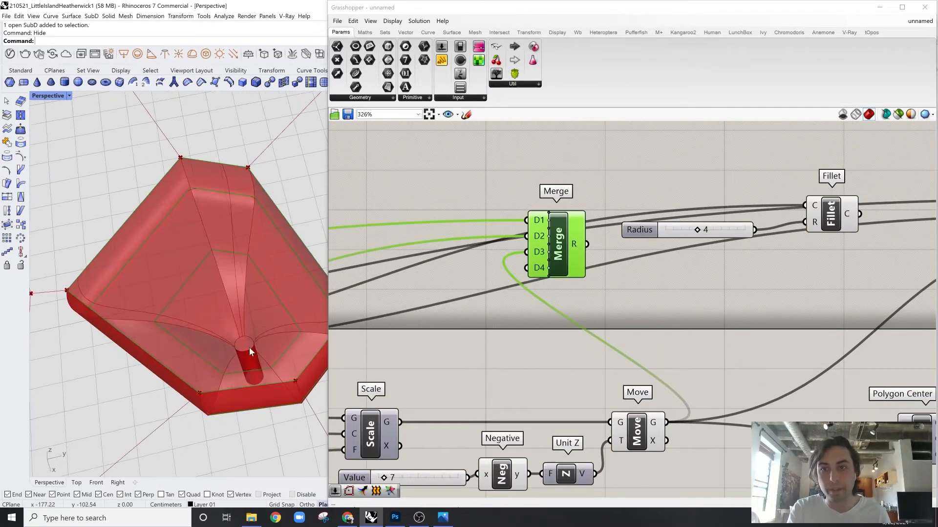
scroll(649, 248, "down", 2)
right_click_drag(649, 248, 596, 259)
left_click_drag(550, 255, 709, 227)
left_click_drag(541, 264, 571, 234)
left_click(727, 233)
scroll(235, 272, "up", 2)
scroll(235, 270, "down", 2)
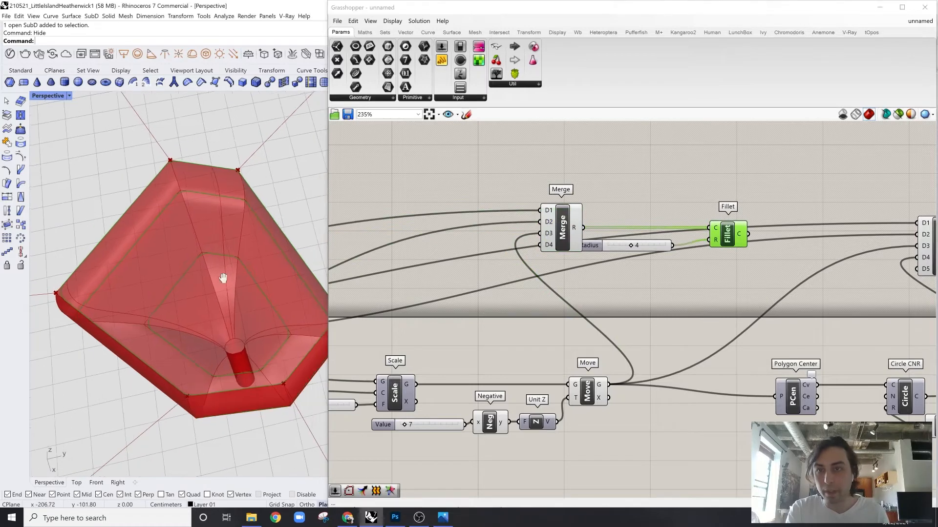
Connect the Fillet's output to the column Merge's D1 and remove the unfilleted outline inputs, keeping only the circle as D2
right_click_drag(926, 219, 795, 221)
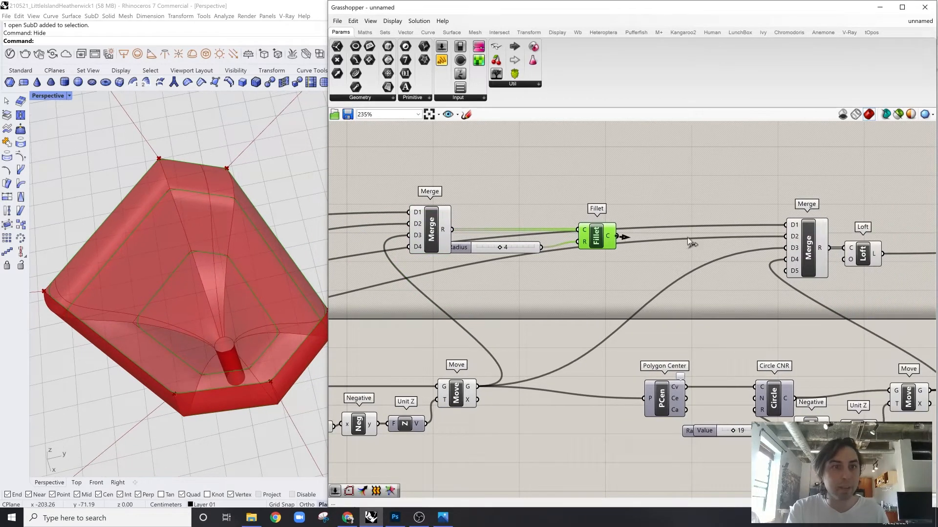
left_click_drag(691, 242, 794, 228)
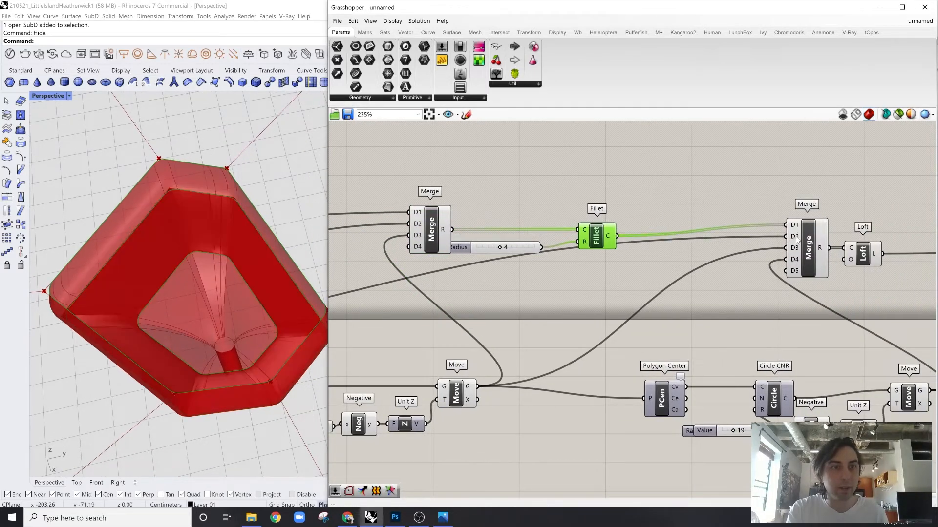
scroll(797, 238, "up", 5)
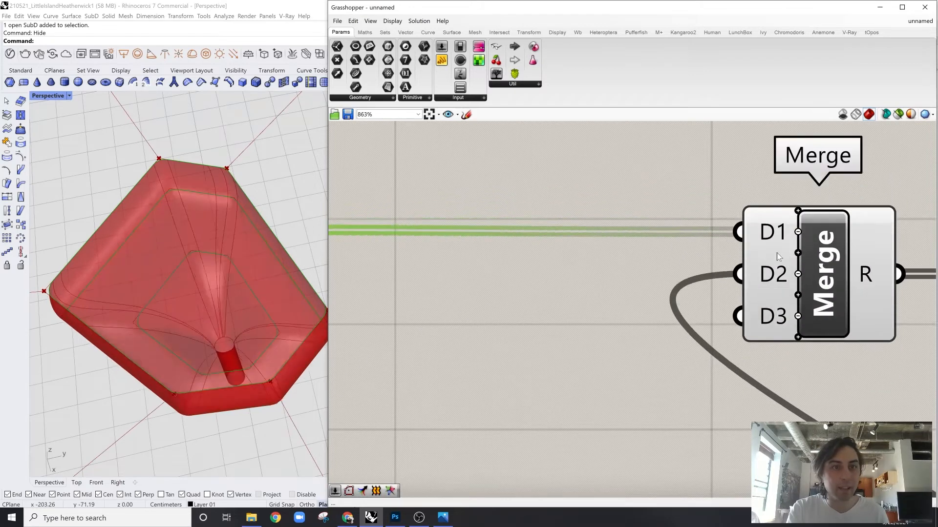
left_click(752, 263)
right_click_drag(280, 229, 306, 312)
scroll(269, 286, "up", 2)
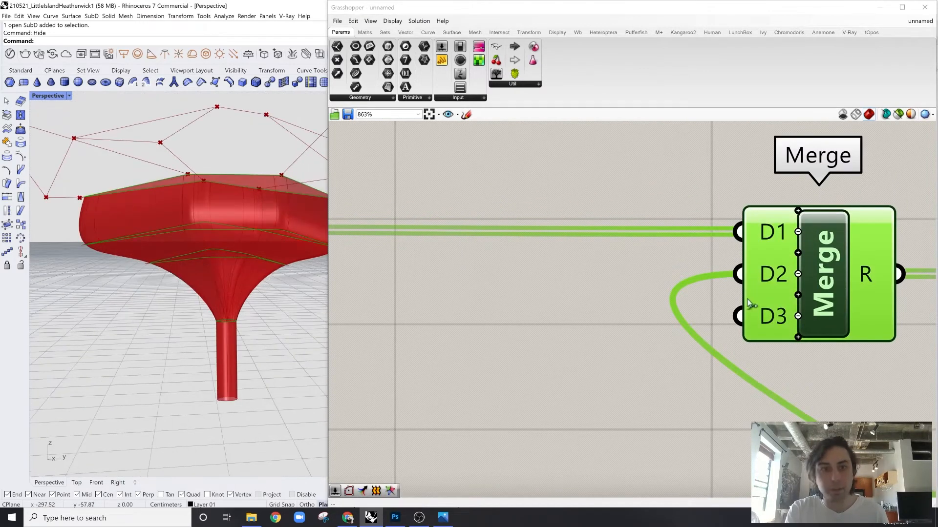
Tidy the canvas layout around the column head's Merge and Loft, the stem's Loft and the final Merge
scroll(751, 304, "down", 8)
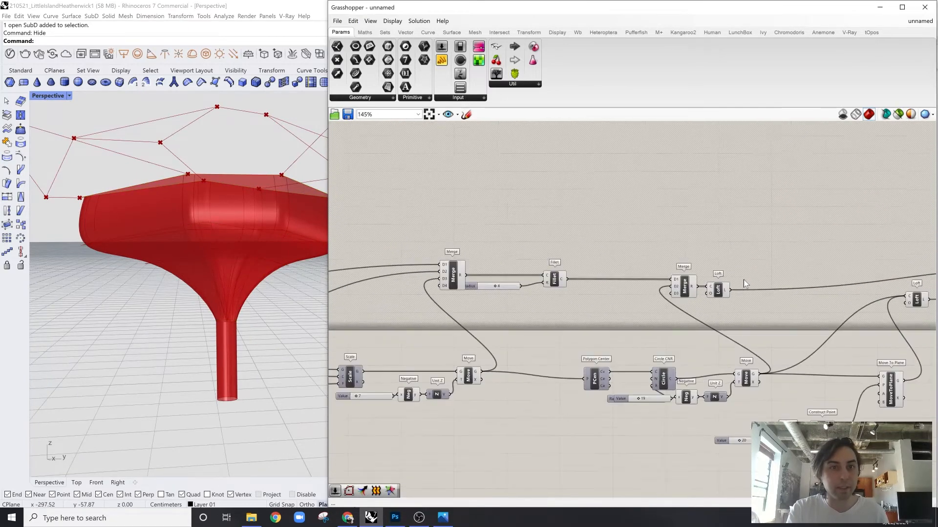
scroll(744, 280, "up", 2)
left_click_drag(745, 265, 669, 302)
scroll(753, 287, "down", 2)
right_click_drag(784, 283, 638, 256)
left_click_drag(614, 235, 620, 264)
right_click_drag(836, 293, 733, 294)
left_click(733, 294)
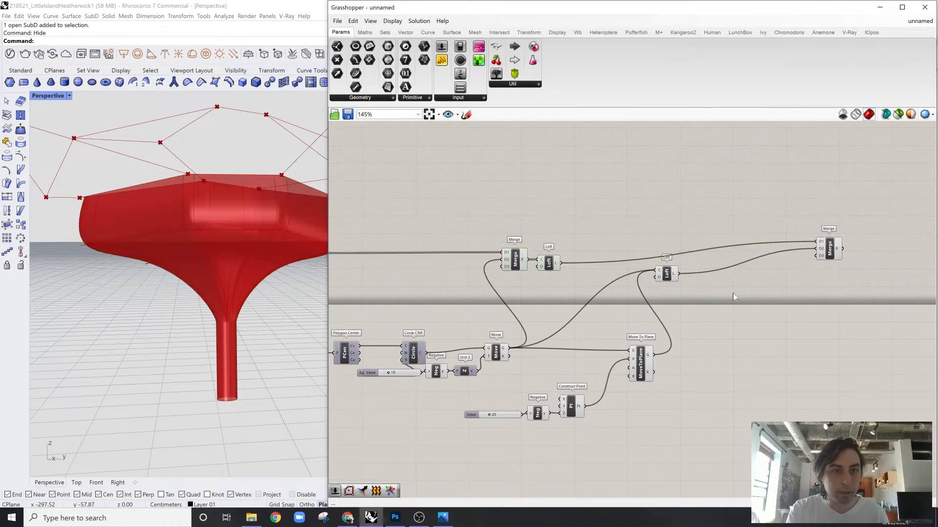
left_click_drag(667, 275, 680, 324)
left_click(851, 253)
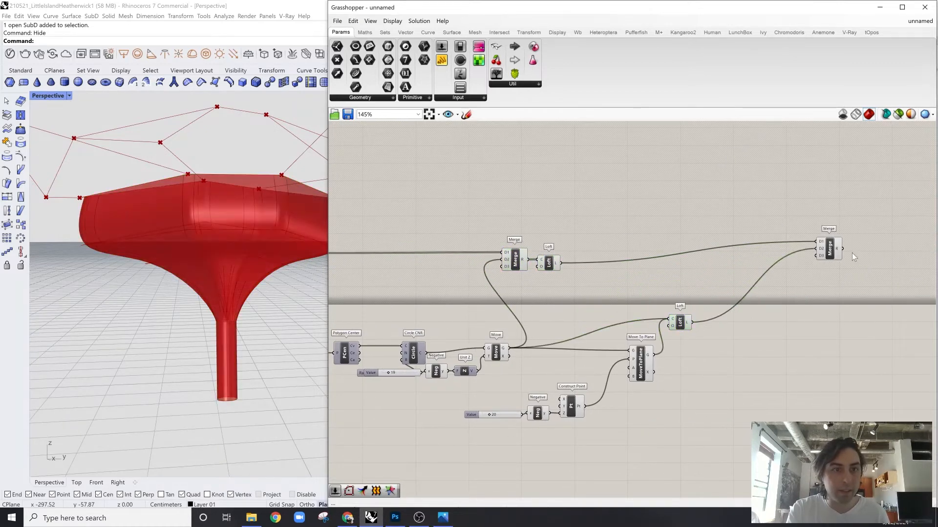
left_click_drag(819, 258, 761, 259)
left_click(721, 279)
Transfer the List Item's outgoing connections to the PolyLine output so the column definition runs on every outline
right_click_drag(249, 359, 286, 273)
scroll(242, 274, "down", 5)
scroll(212, 291, "up", 6)
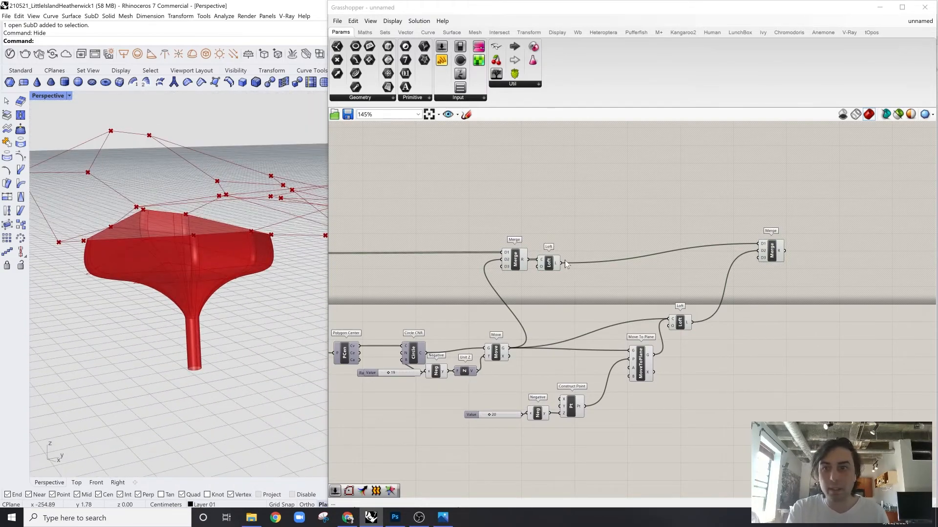
scroll(564, 252, "down", 4)
right_click_drag(408, 256, 668, 244)
scroll(532, 285, "up", 4)
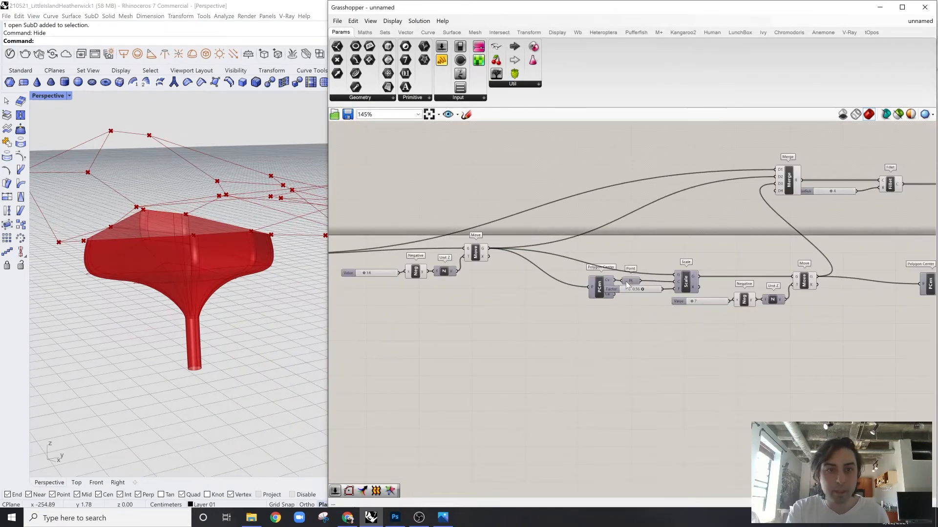
scroll(627, 285, "up", 1)
scroll(605, 288, "down", 4)
right_click_drag(450, 286, 653, 289)
scroll(589, 278, "up", 6)
left_click(611, 262)
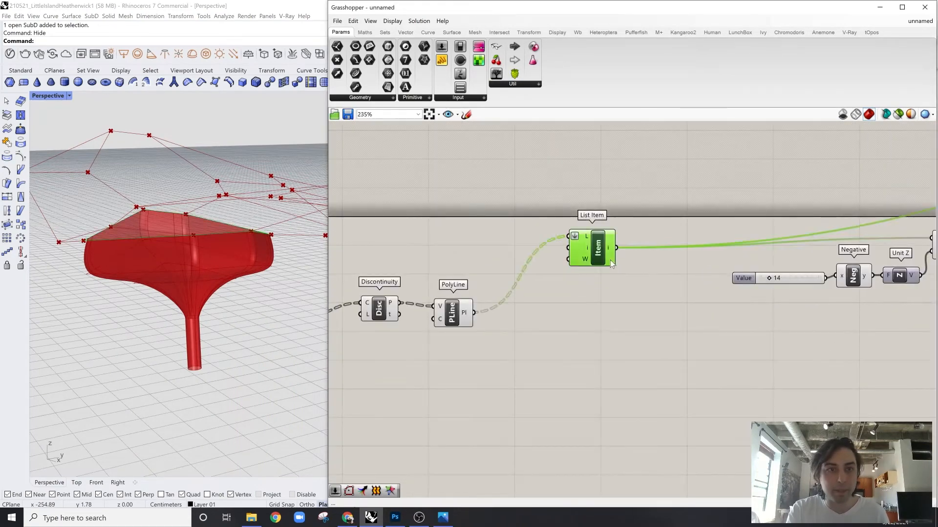
left_click(649, 275)
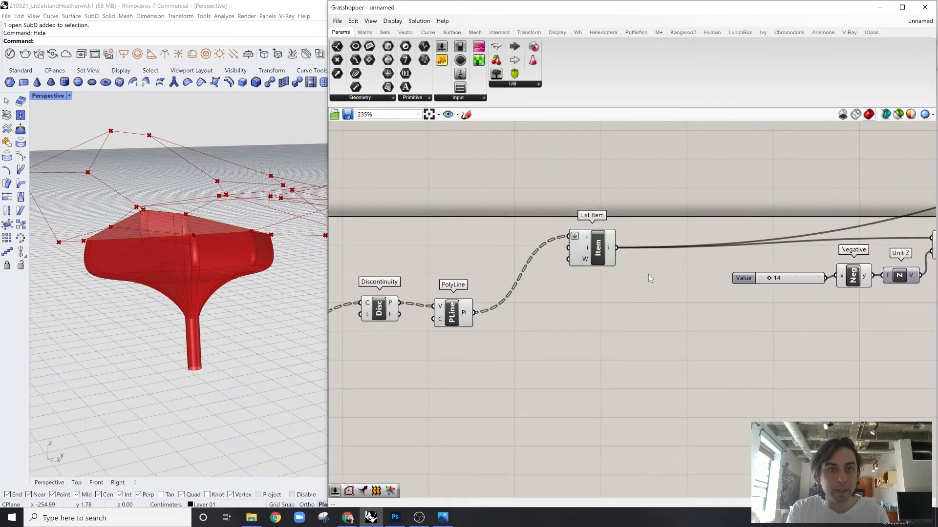
left_click(577, 240)
left_click(664, 295)
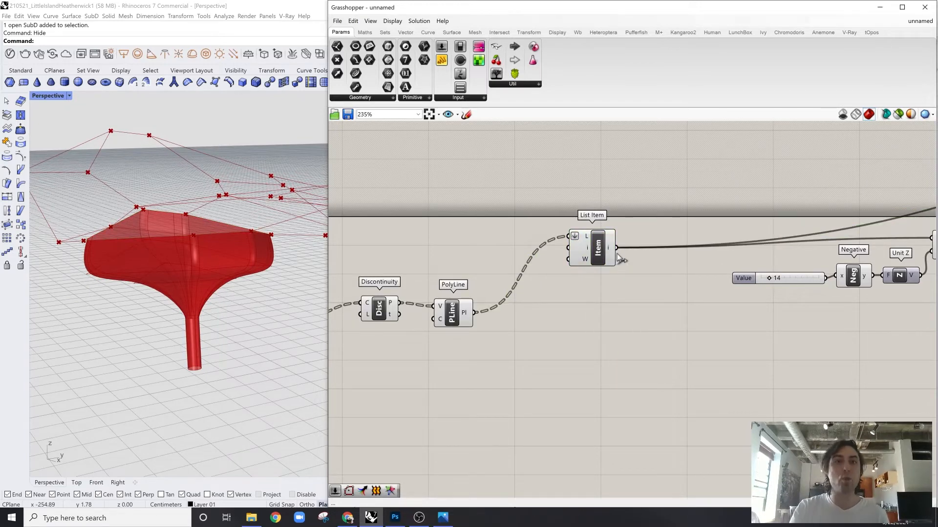
left_click_drag(617, 249, 472, 313, "ctrl+shift")
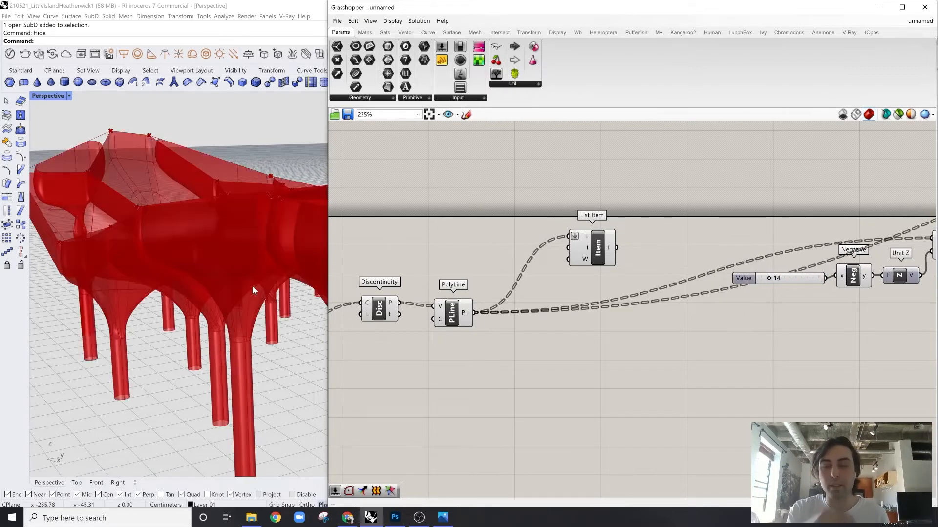
Examine the generated columns from the side and below, checking how the lofted heads meet the stems
right_click_drag(235, 279, 206, 247)
scroll(266, 312, "down", 12)
scroll(182, 315, "up", 5)
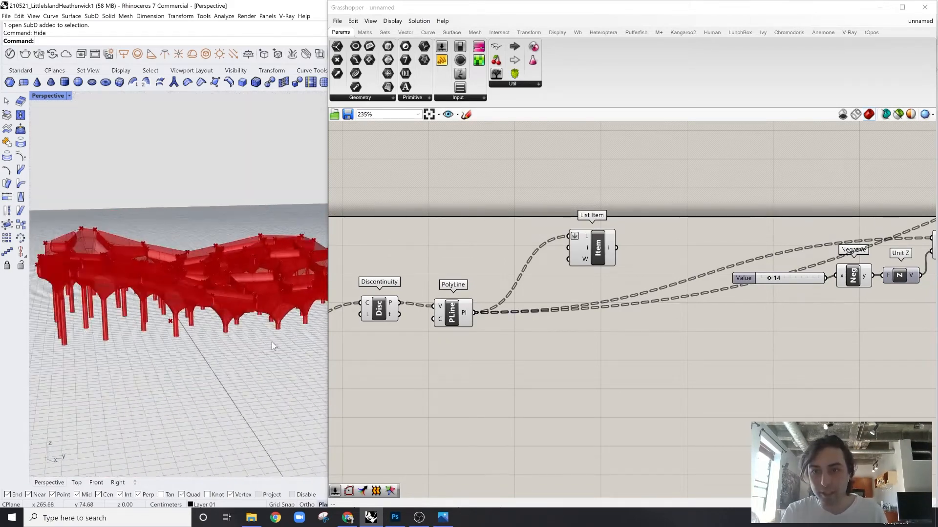
scroll(272, 342, "up", 4)
right_click_drag(272, 342, 230, 257)
scroll(267, 274, "down", 3)
scroll(267, 288, "up", 2)
scroll(259, 287, "up", 4)
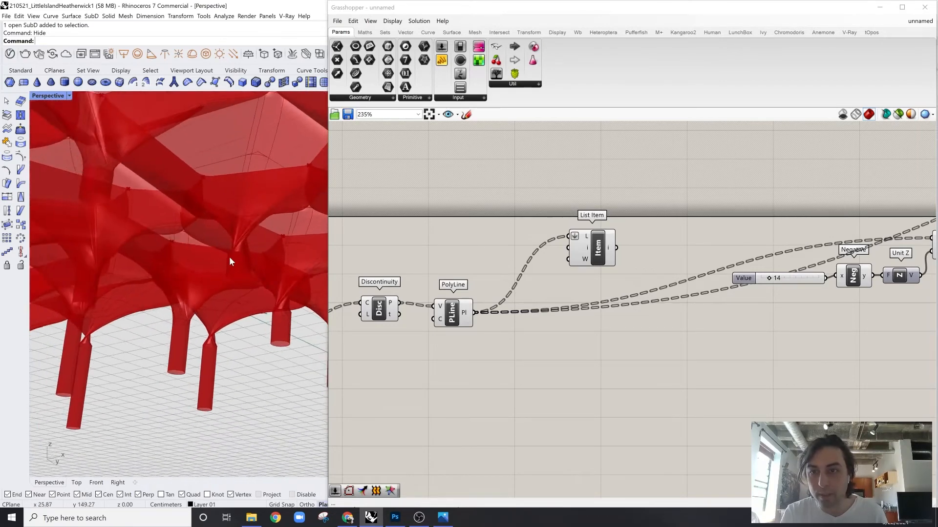
scroll(258, 224, "up", 4)
mouse_move(257, 224)
right_mouse_down("shift")
mouse_move(236, 311)
mouse_move(238, 328)
mouse_move(244, 306)
mouse_move(247, 373)
mouse_move(230, 233)
mouse_move(230, 257)
mouse_move(262, 232)
right_mouse_up("shift")
scroll(236, 312, "down", 3)
scroll(245, 306, "up", 3)
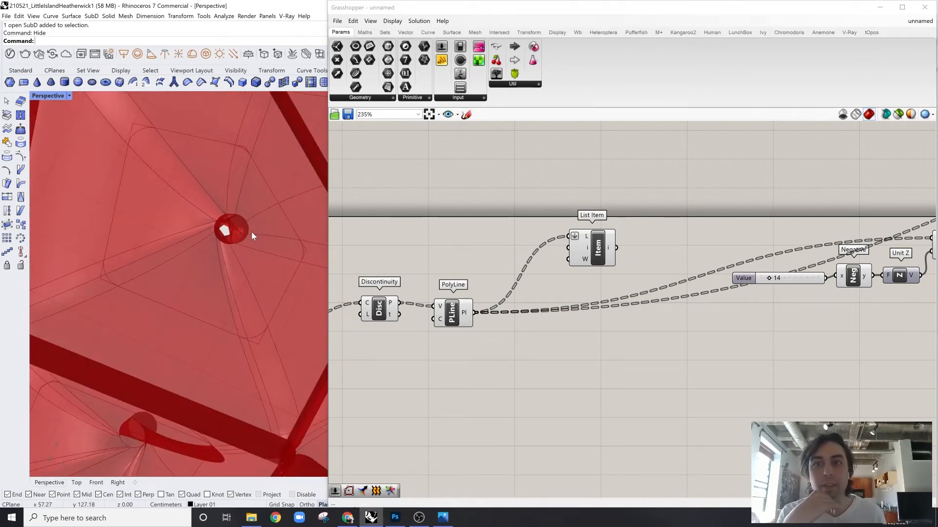
scroll(756, 259, "down", 5)
scroll(801, 225, "up", 5)
Highlight the geometry collected by the final Merge in the viewport
right_click_drag(796, 222, 633, 236)
scroll(830, 233, "down", 2)
scroll(809, 232, "up", 1)
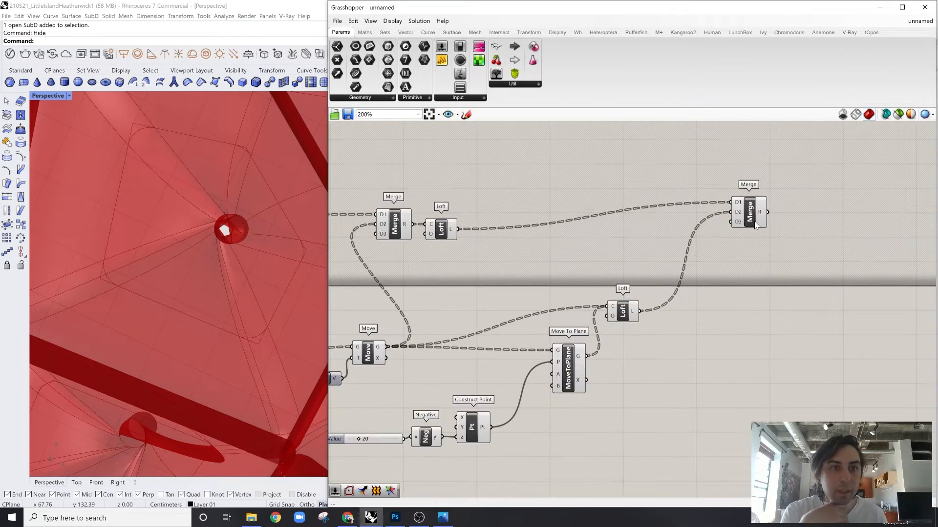
left_click(753, 222)
left_click(760, 250)
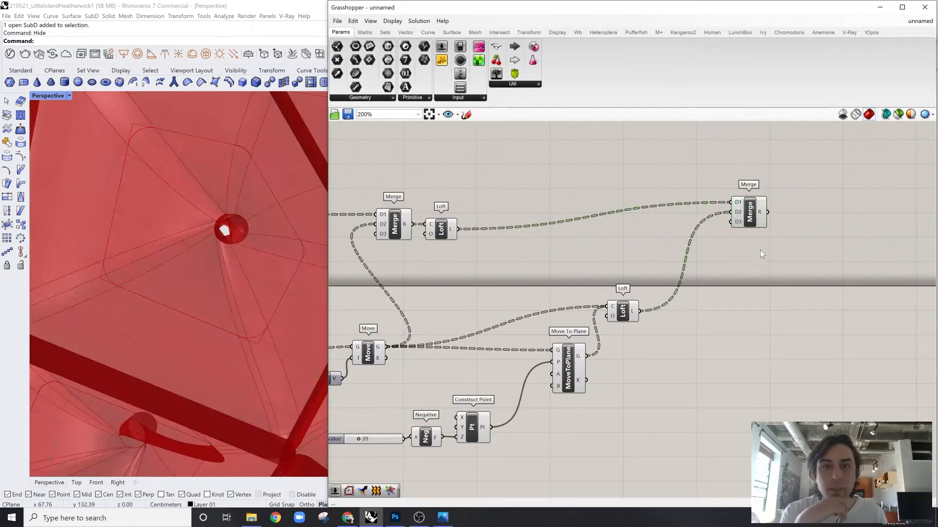
Search the Grasshopper components for "align" to find a tool for aligning the loft curves
right_click_drag(534, 232, 589, 237)
double_click(571, 201)
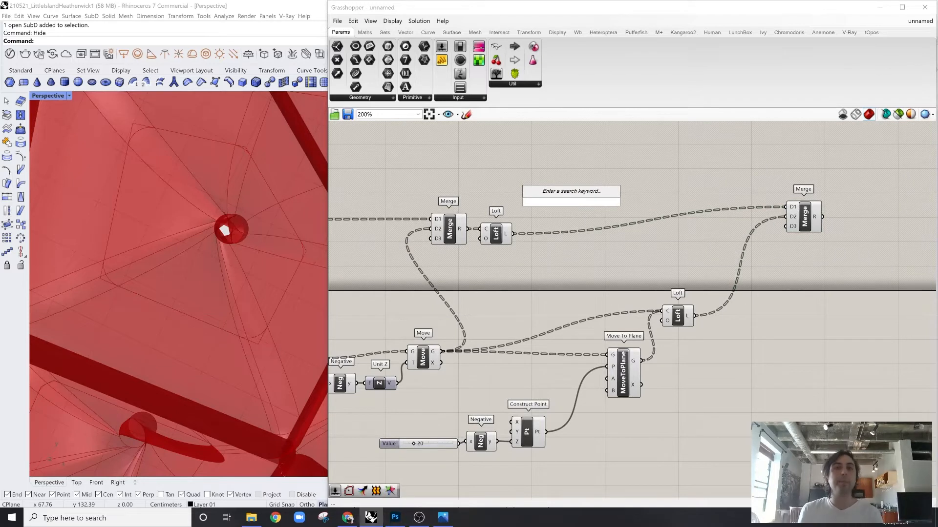
type("alig")
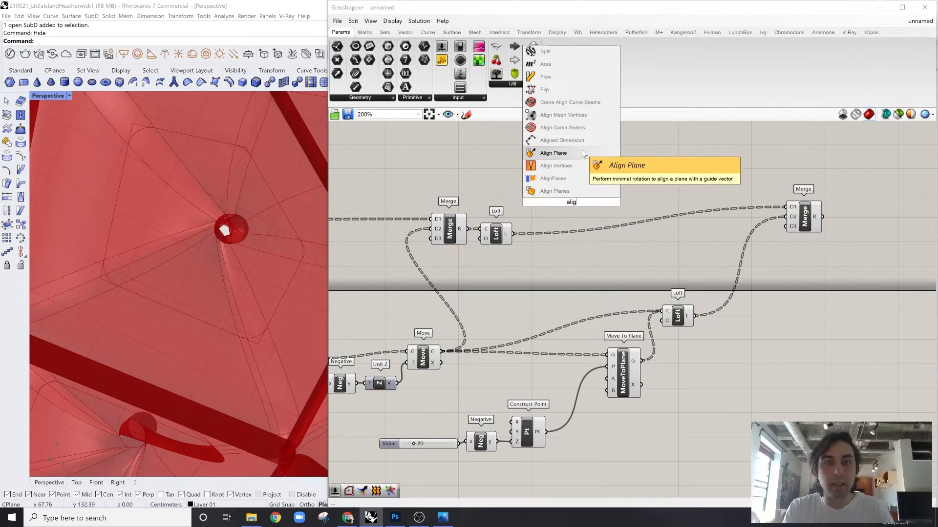
type("n")
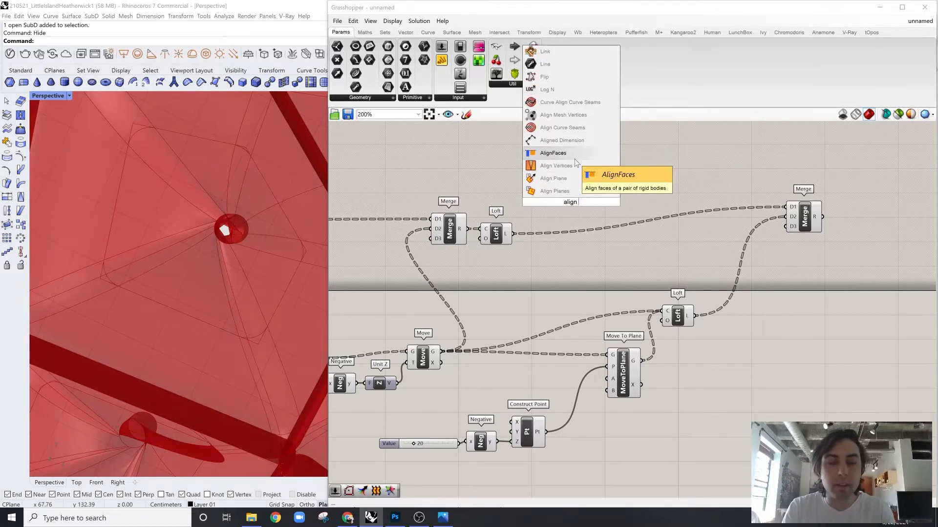
key("BackSpace")
key("BackSpace")
key("BackSpace")
key("BackSpace")
key("BackSpace")
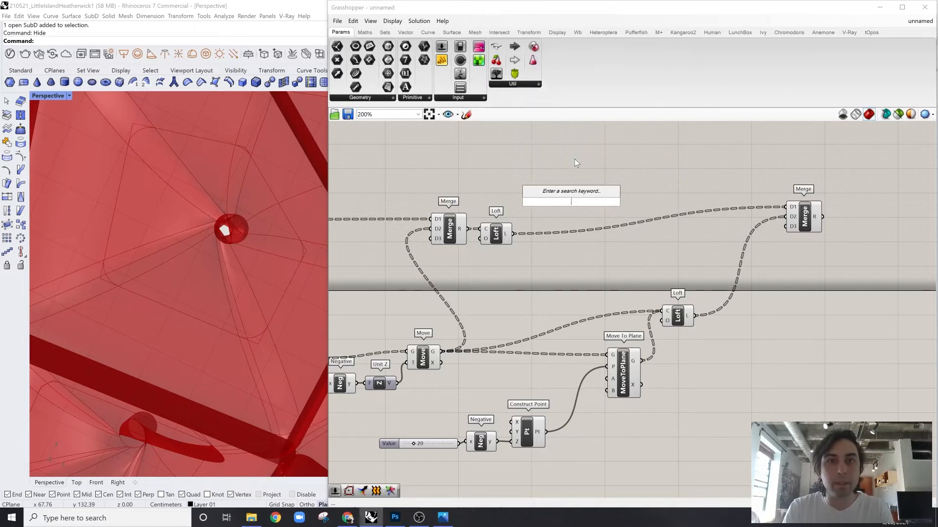
Search the components for "start" and "curve", and add a Sort Along Curve component to the canvas
type("start")
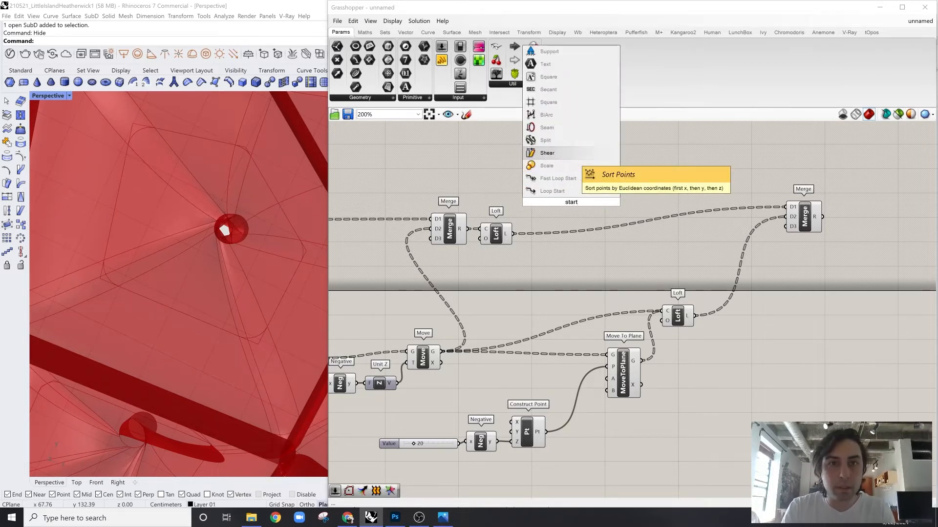
key("BackSpace")
key("BackSpace")
key("BackSpace")
key("BackSpace")
key("BackSpace")
type("curve")
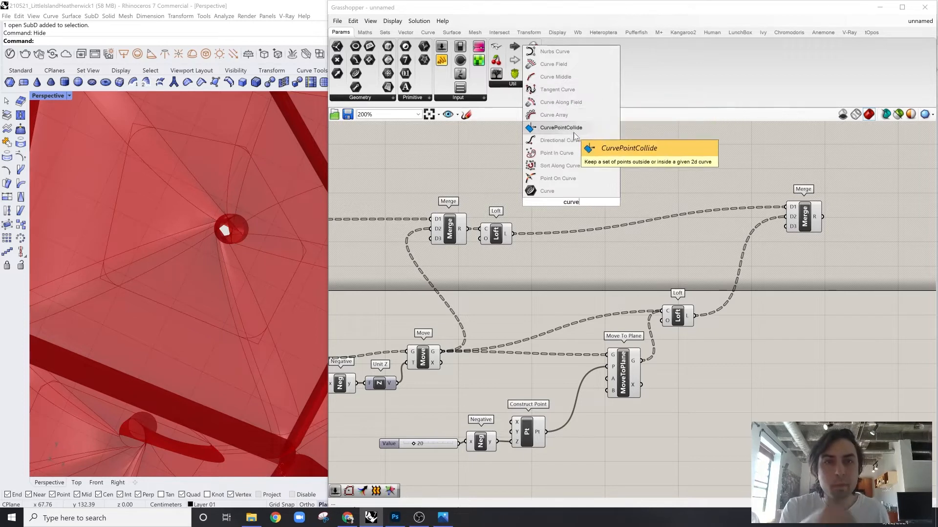
left_click(566, 166)
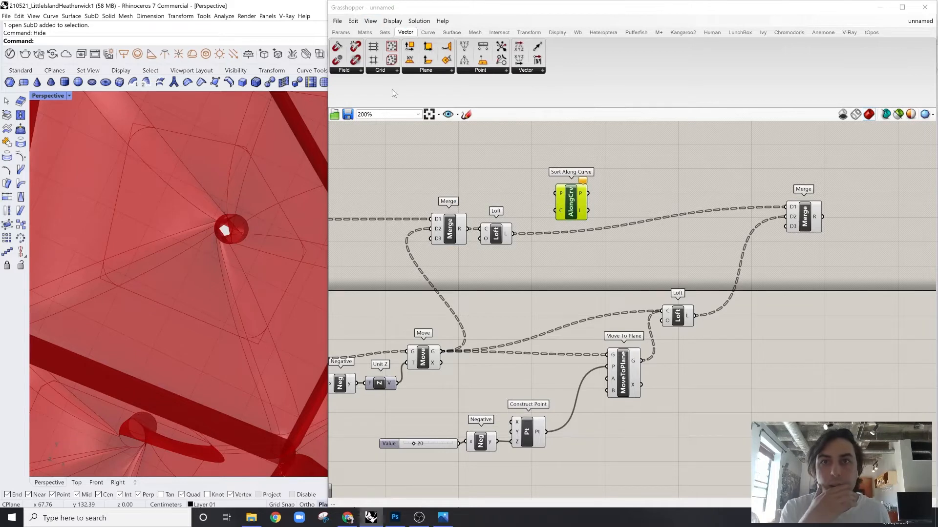
Find a seam-adjusting component and add Align Curve Seams to the canvas
left_click(380, 70)
left_click(419, 71)
left_click(479, 71)
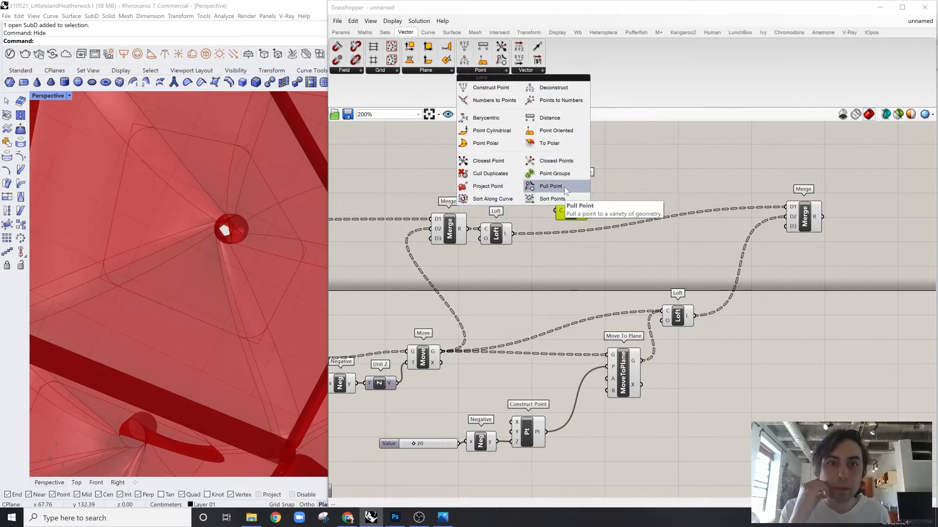
double_click(650, 163)
type("s,eam")
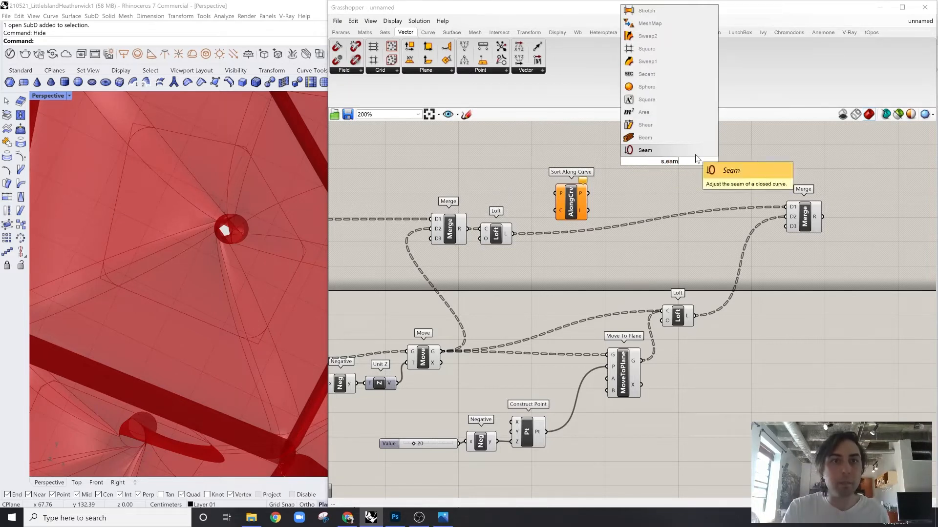
left_click_drag(696, 161, 612, 165)
type("seam")
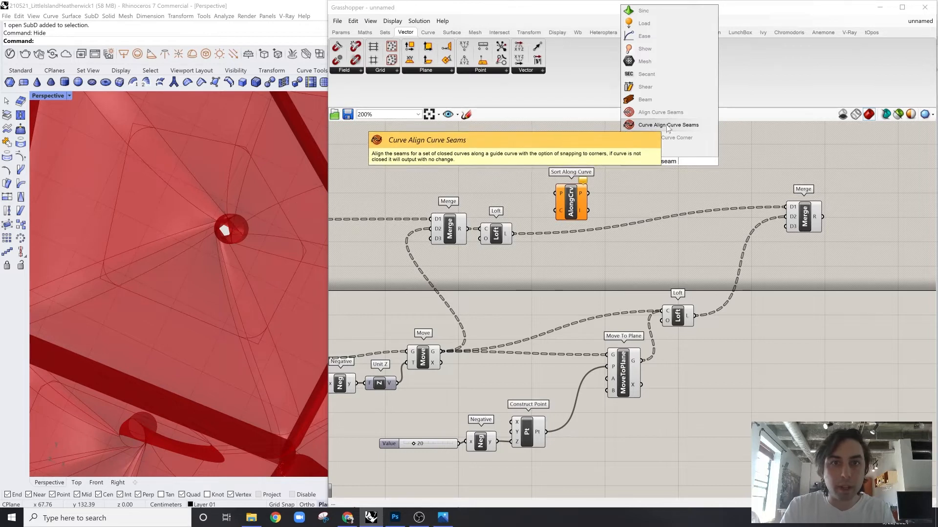
left_click(673, 111)
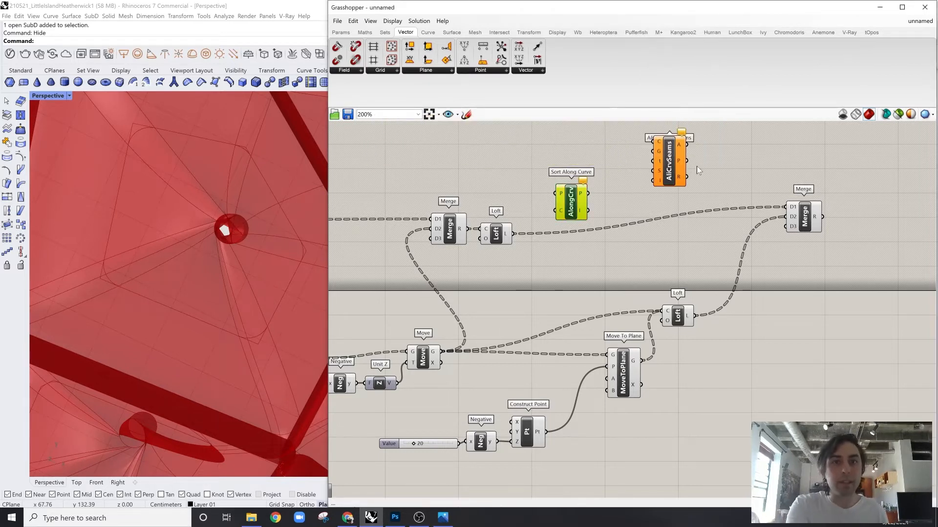
Insert Align Curve Seams between the Merge and the Loft, taking the merged curves as input and passing the aligned curves to the Loft
left_click_drag(673, 165, 433, 192)
right_click_drag(434, 193, 682, 185)
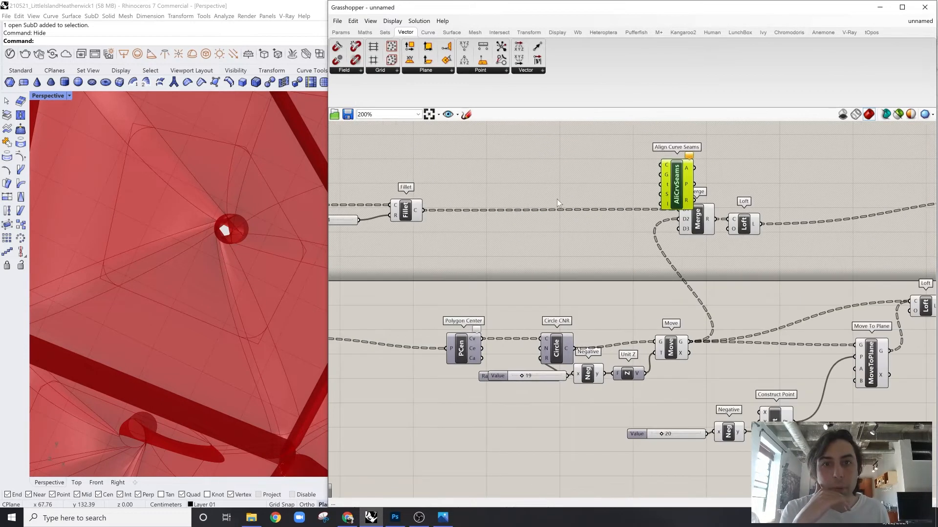
left_click(440, 224)
left_click(413, 216)
right_click_drag(412, 217, 427, 227)
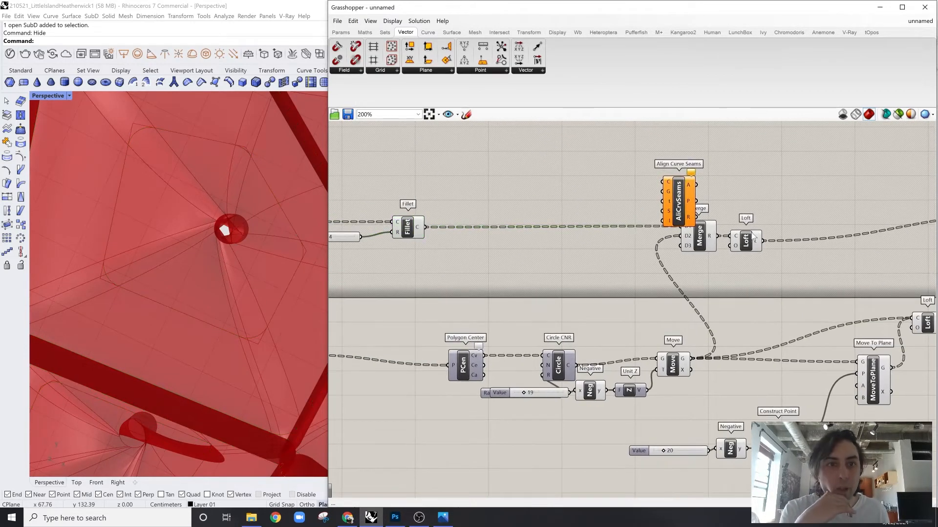
left_click_drag(700, 243, 605, 244)
left_click(629, 243)
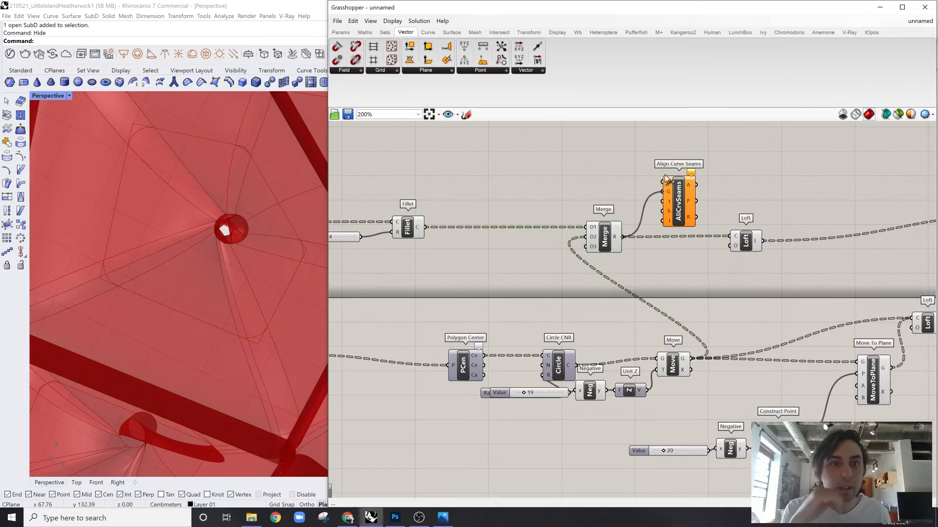
left_click_drag(677, 201, 675, 222)
scroll(245, 249, "down", 5)
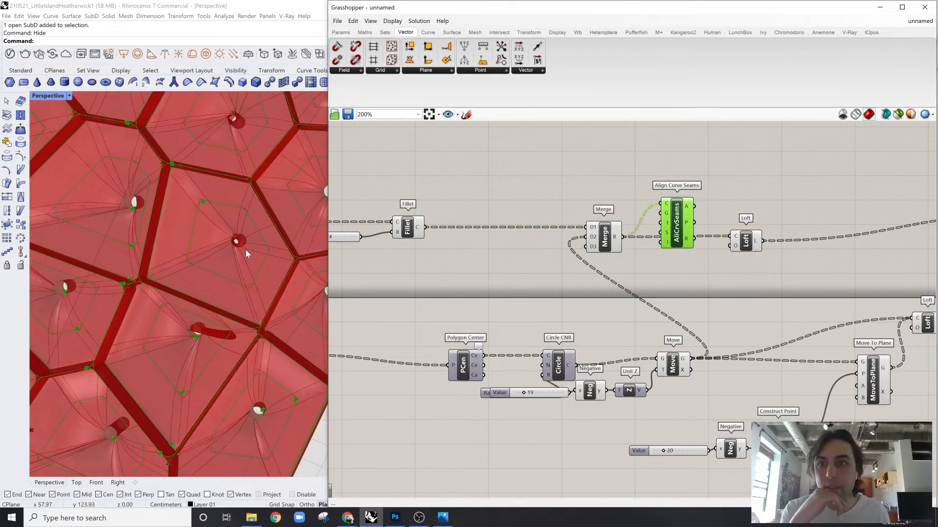
mouse_move(689, 211)
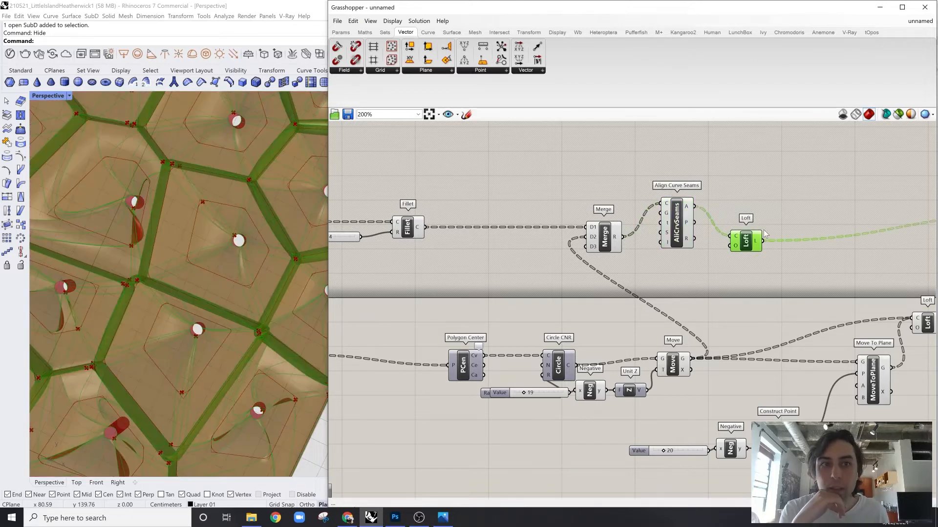
left_click(767, 198)
left_click_drag(630, 188, 612, 252)
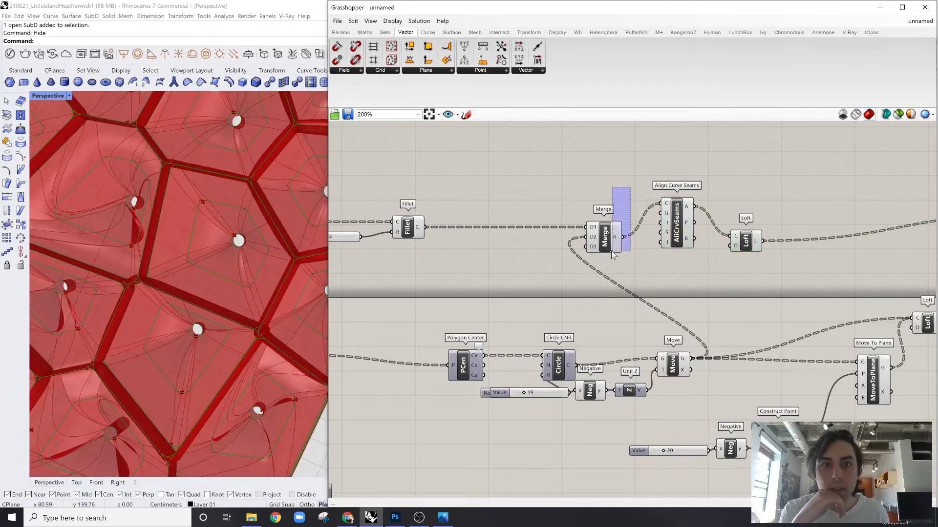
left_click(628, 200)
Add a Custom Preview component and feed the final Merge's result into its geometry input
scroll(623, 192, "down", 2)
right_click_drag(234, 156, 188, 264)
scroll(838, 235, "down", 4)
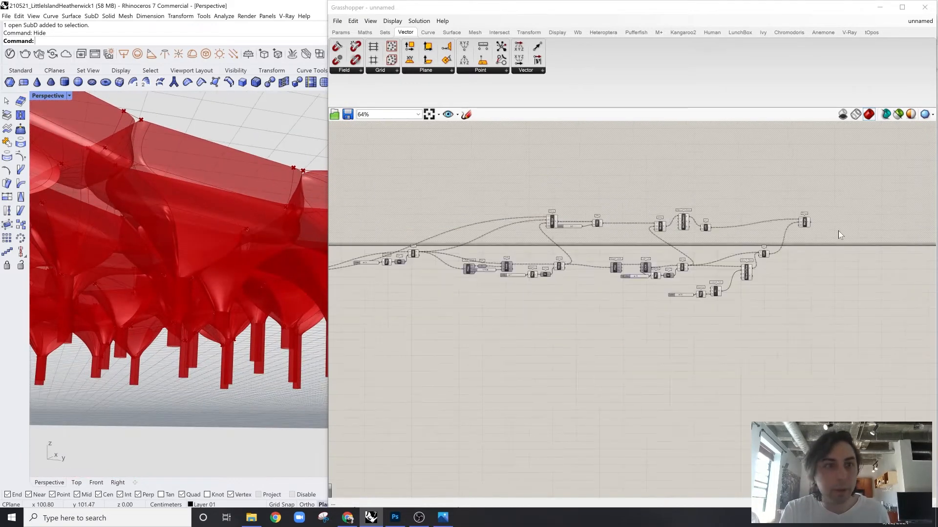
scroll(772, 245, "up", 5)
double_click(744, 245)
type("cus")
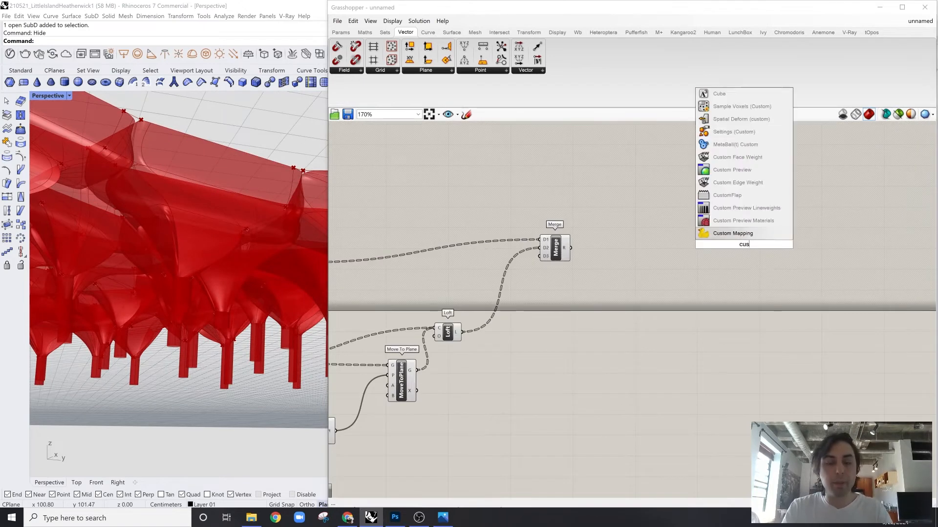
type("tom")
key("Up")
key("Up")
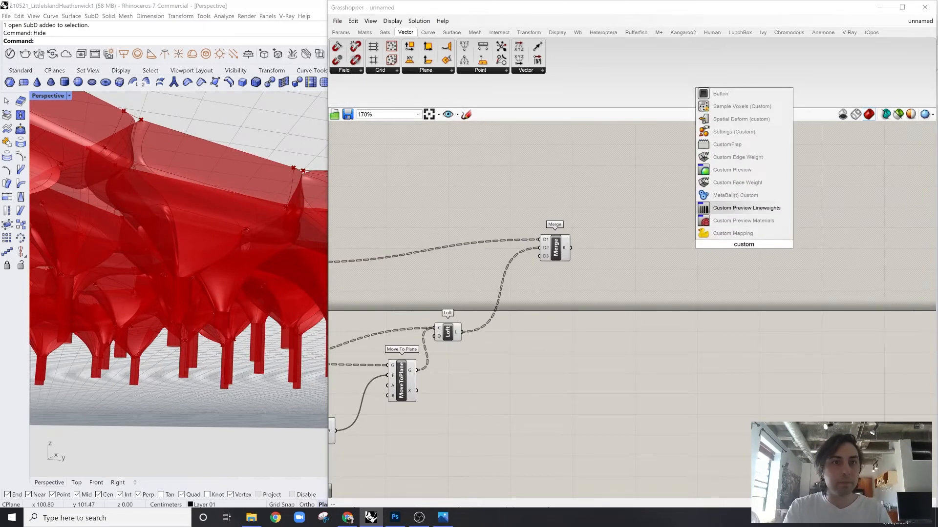
left_click(758, 172)
scroll(506, 274, "up", 2)
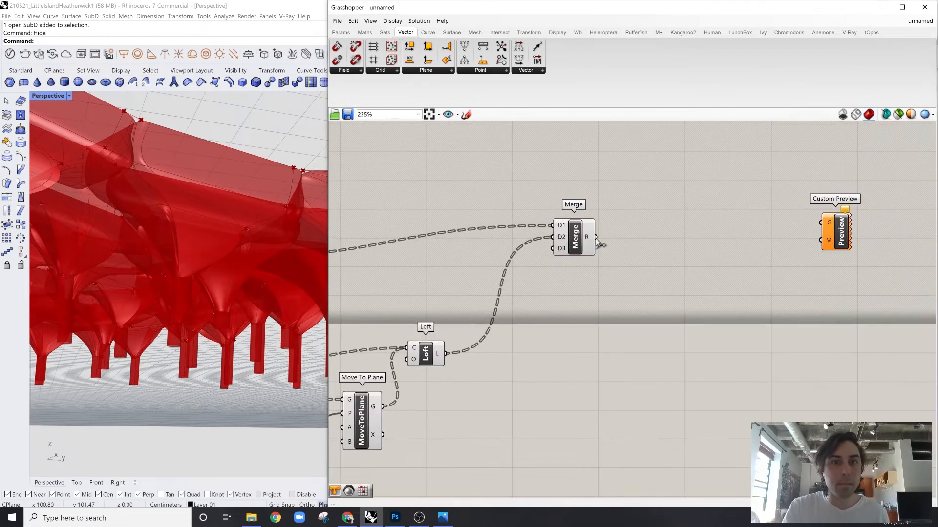
left_click_drag(836, 202, 821, 223)
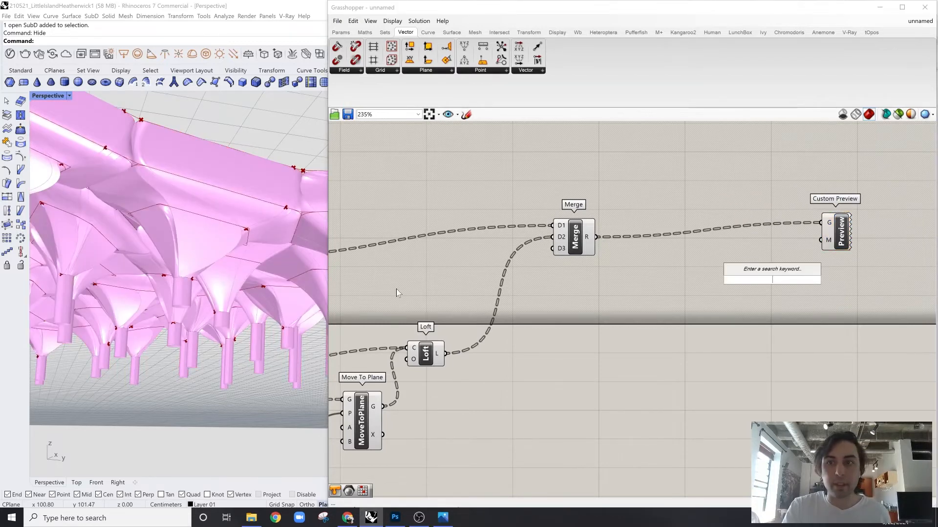
Examine the shaded columns up close from several angles, checking how the heads flow into the stems
right_click_drag(225, 290, 333, 257)
scroll(203, 265, "up", 7)
scroll(203, 265, "down", 4)
scroll(183, 221, "up", 2)
scroll(191, 262, "down", 4)
scroll(164, 226, "up", 3)
scroll(186, 201, "up", 3)
right_click_drag(185, 201, 232, 208, "shift")
scroll(182, 256, "up", 4)
scroll(245, 226, "down", 7)
mouse_move(182, 257)
right_mouse_down()
mouse_move(245, 227)
mouse_move(236, 262)
mouse_move(171, 269)
right_mouse_up()
scroll(171, 269, "up", 3)
right_click_drag(226, 283, 212, 254)
scroll(265, 283, "down", 4)
right_click_drag(265, 283, 291, 264)
scroll(232, 307, "up", 5)
scroll(157, 234, "down", 3)
scroll(234, 241, "down", 3)
scroll(292, 264, "up", 4)
scroll(558, 234, "down", 5)
right_click_drag(350, 242, 525, 233)
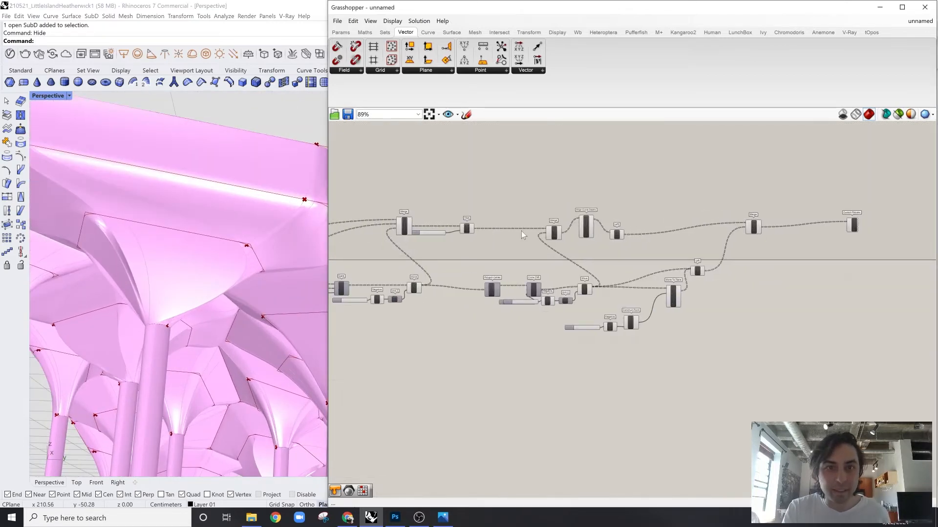
Connect the Merge result directly to the Loft's curve input, bypassing Align Curve Seams
scroll(556, 229, "up", 5)
right_click(701, 259)
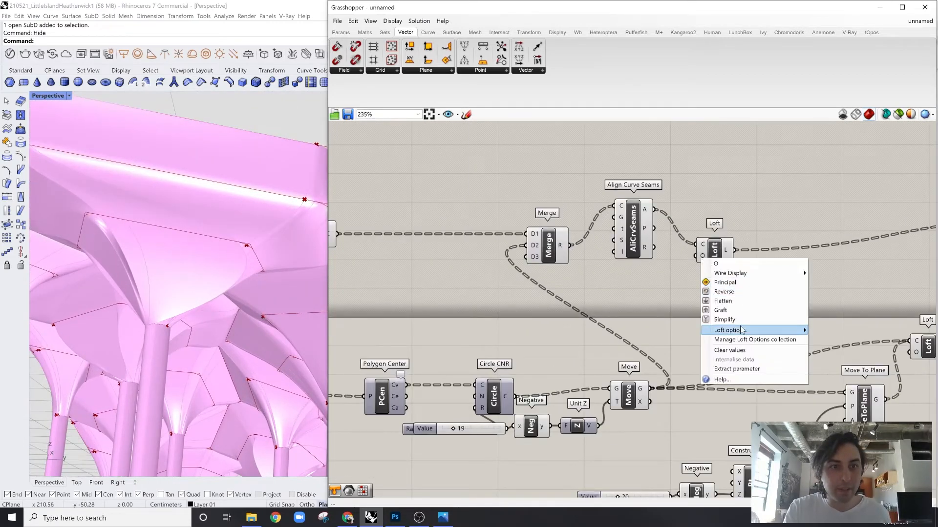
scroll(472, 271, "down", 3)
left_click(397, 250)
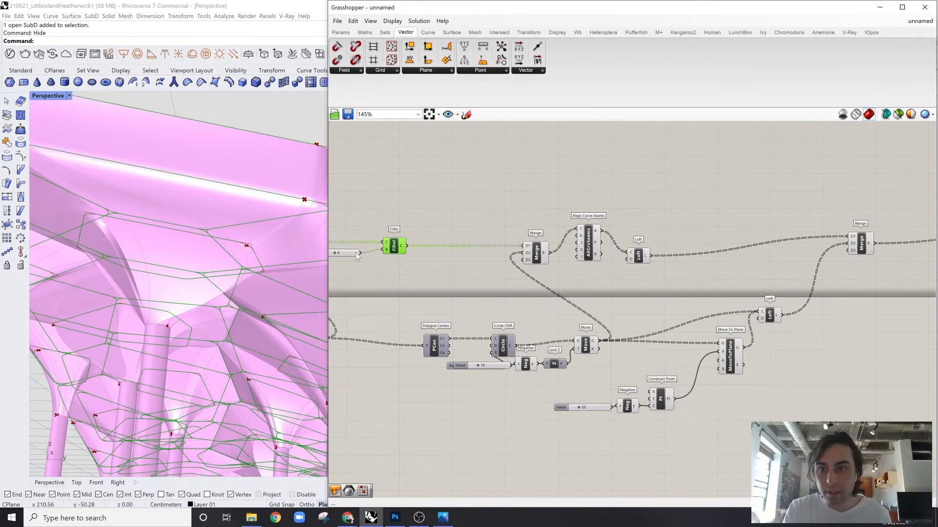
scroll(664, 224, "up", 3)
left_click_drag(601, 234, 605, 237)
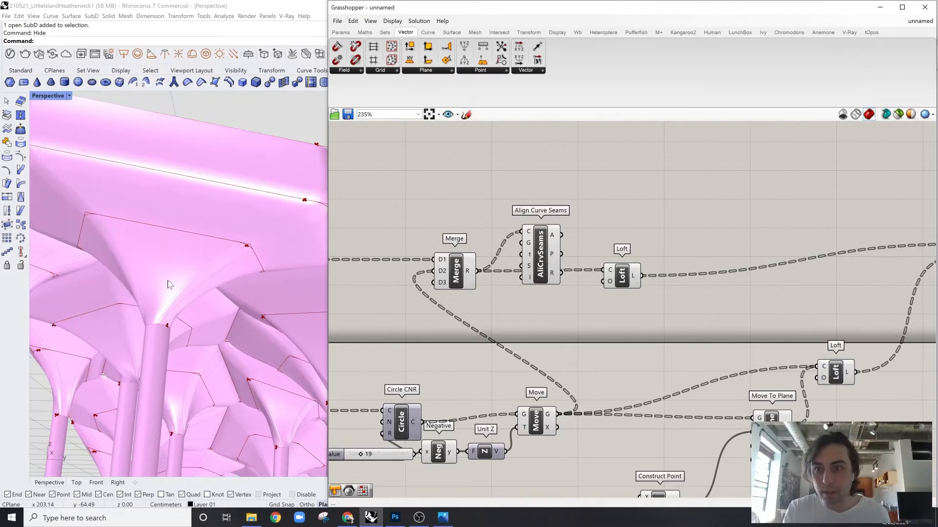
Inspect the unaligned lofts where heads meet stems, and reconnect the Align Curve Seams output to the Loft
scroll(167, 285, "down", 5)
right_click_drag(210, 262, 204, 235)
scroll(204, 234, "up", 5)
right_click_drag(302, 253, 142, 251)
scroll(155, 272, "up", 10)
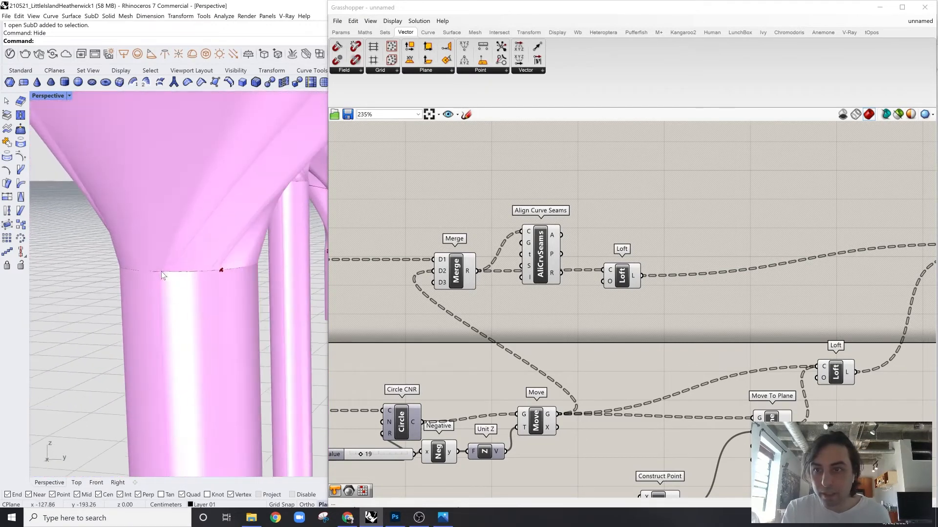
scroll(162, 272, "down", 10)
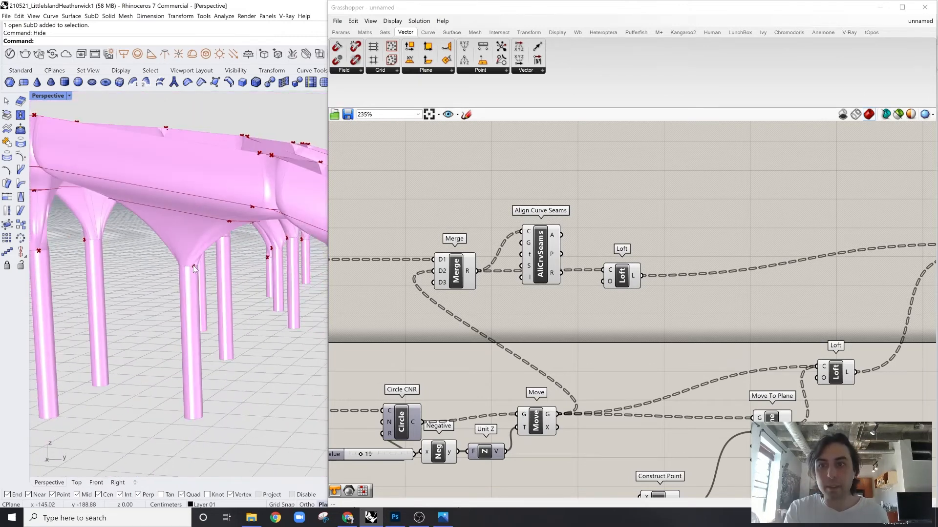
right_click_drag(192, 265, 187, 239)
scroll(131, 245, "up", 4)
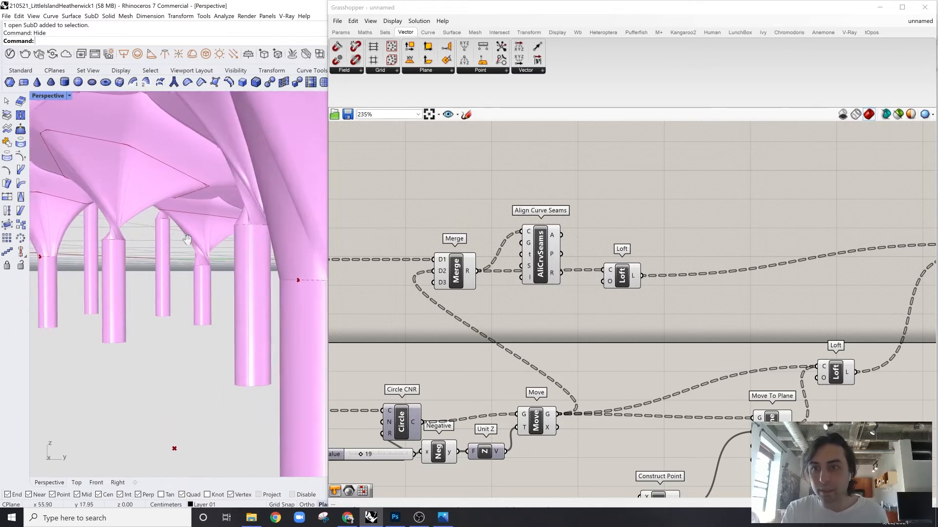
left_click_drag(561, 236, 567, 251)
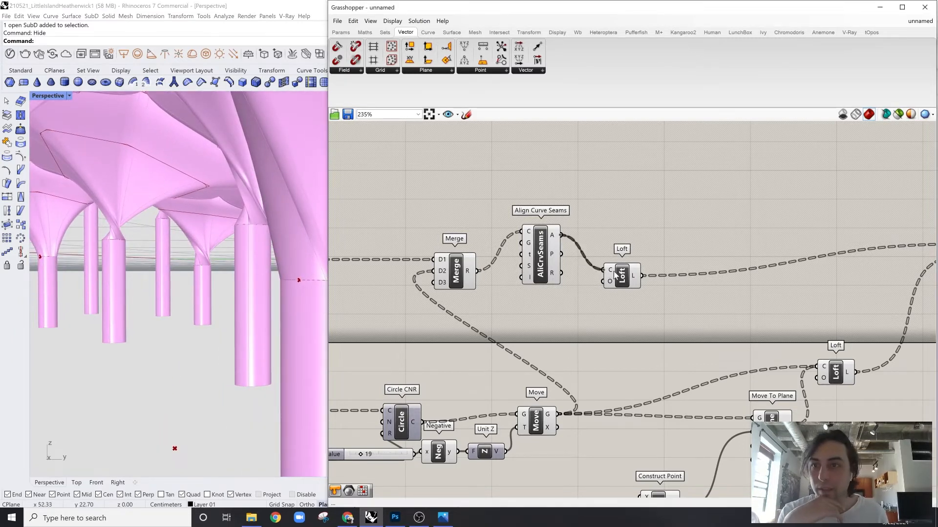
Browse the Pufferfish component categories for another curve alignment tool
double_click(525, 169)
left_click(701, 216)
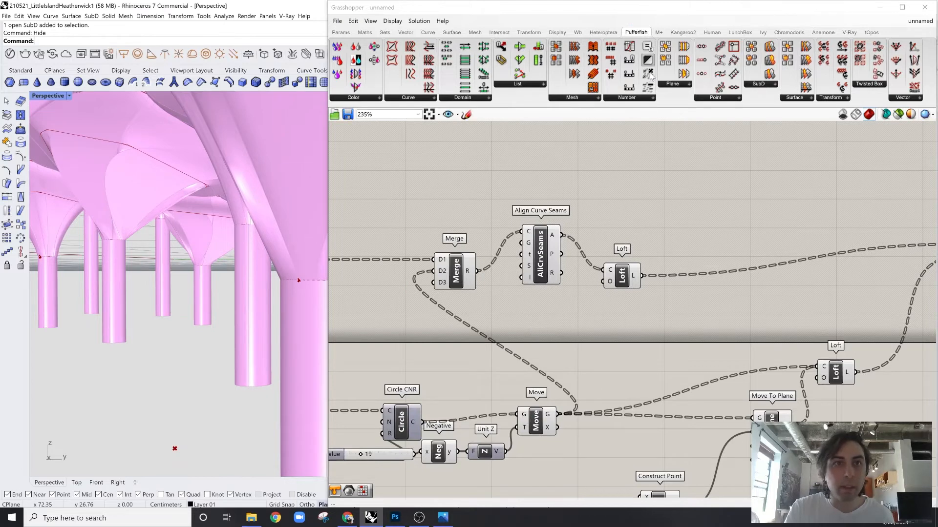
left_click(832, 98)
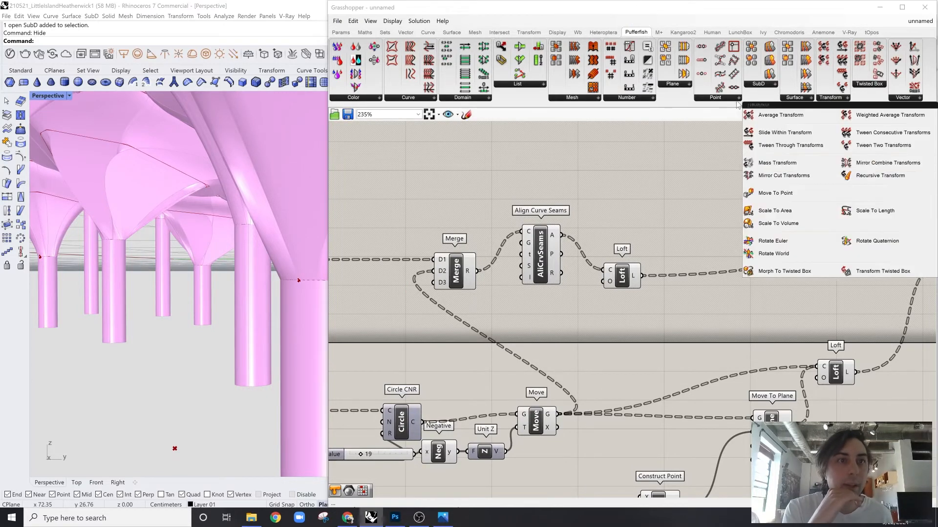
left_click(902, 98)
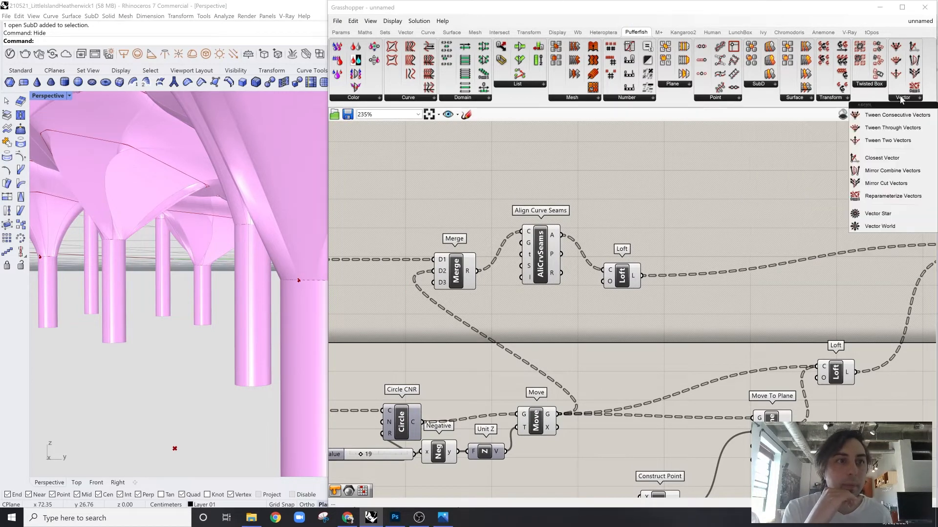
left_click(772, 86)
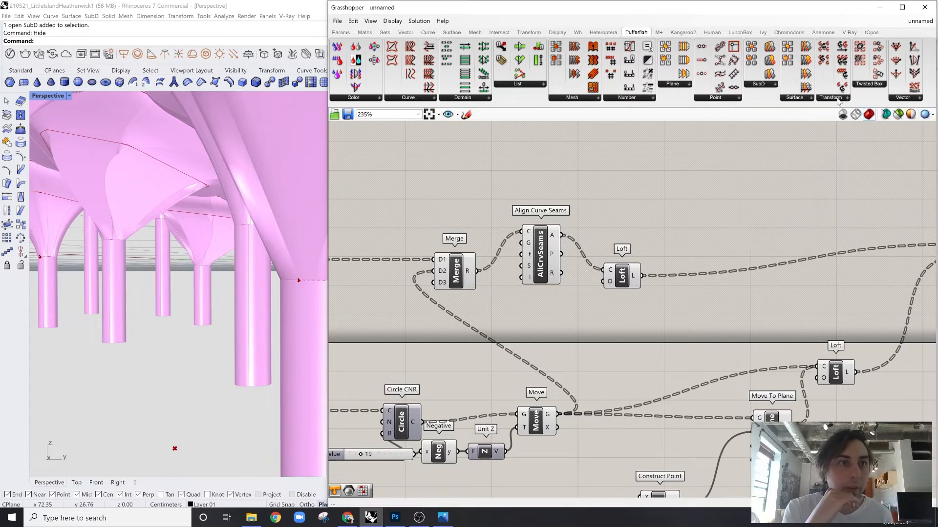
left_click(833, 99)
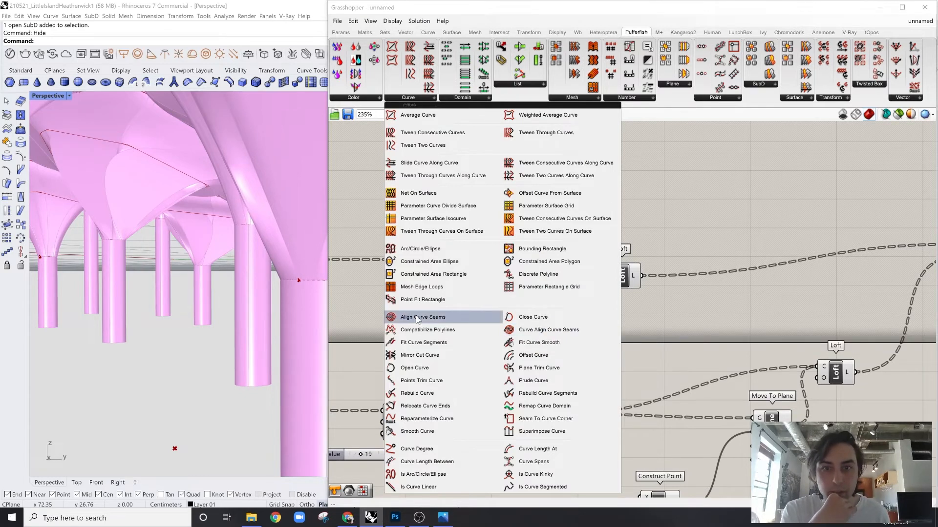
left_click_drag(423, 317, 543, 190)
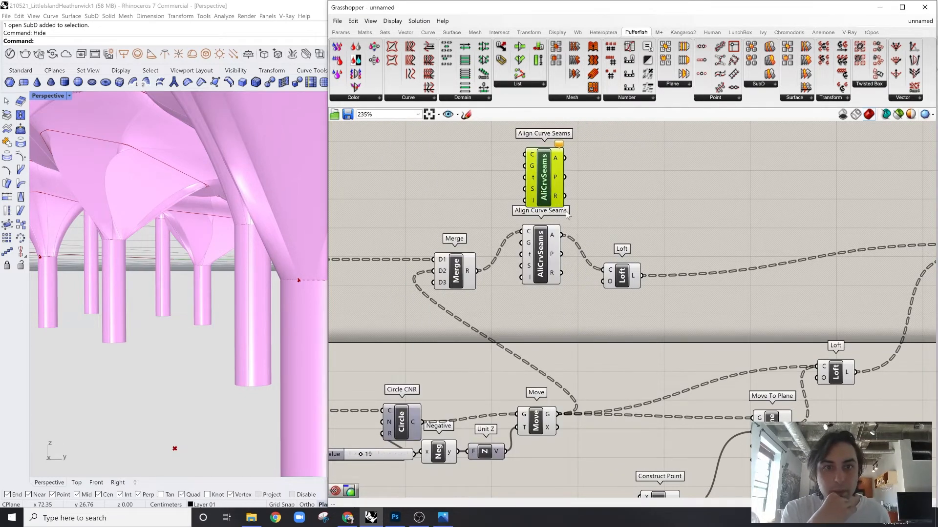
right_click_drag(566, 210, 580, 223)
left_click(529, 201)
left_click(549, 197)
key("Delete")
Add a Curve Align Curve Seams component above Align Curve Seams and connect the merged curves to its curve input
left_click(433, 98)
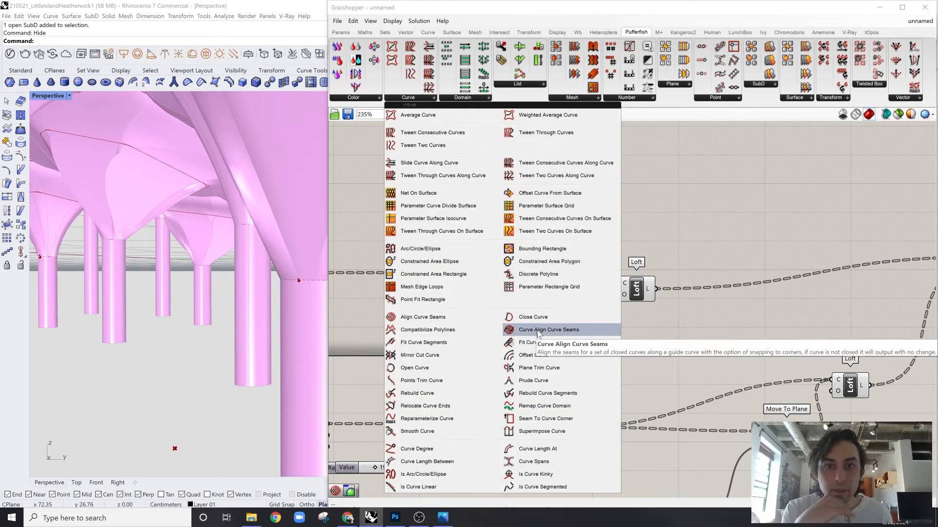
left_click(537, 330)
left_click(553, 168)
right_click_drag(497, 287, 492, 300)
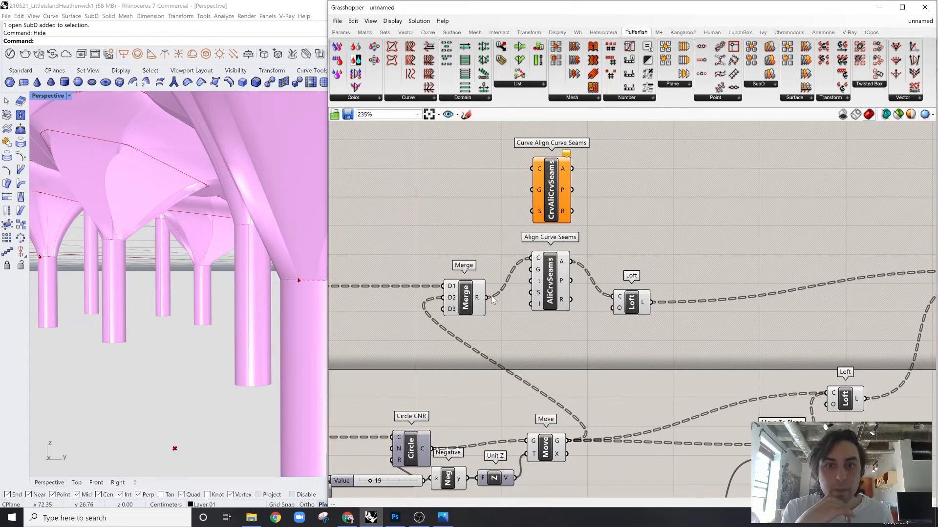
left_click_drag(522, 172, 532, 169)
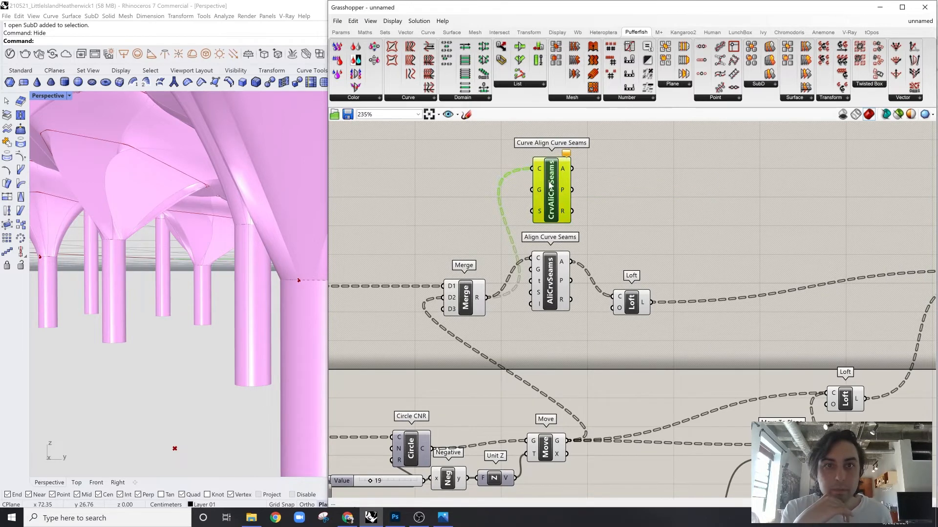
Inspect the undersides of the column heads and reconnect the Merge result directly to the upper Loft's curve input
scroll(226, 229, "down", 3)
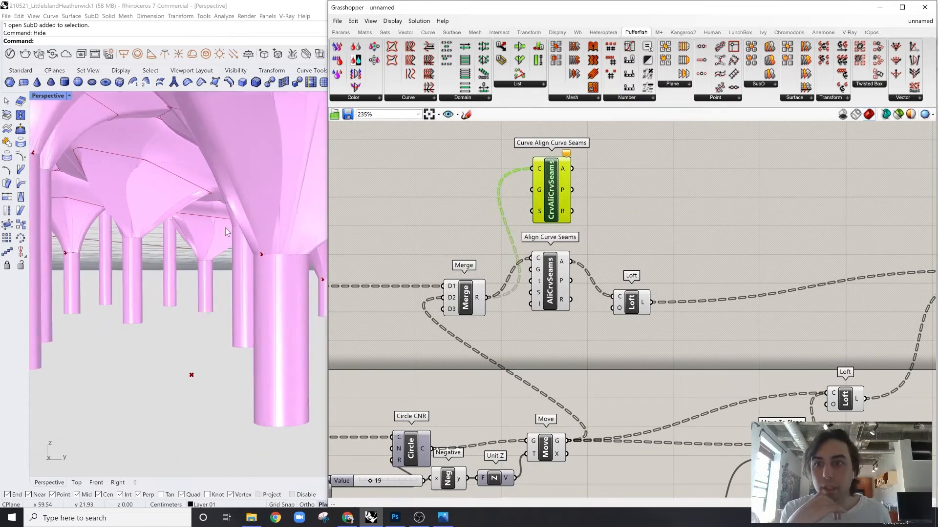
right_click_drag(225, 228, 218, 140)
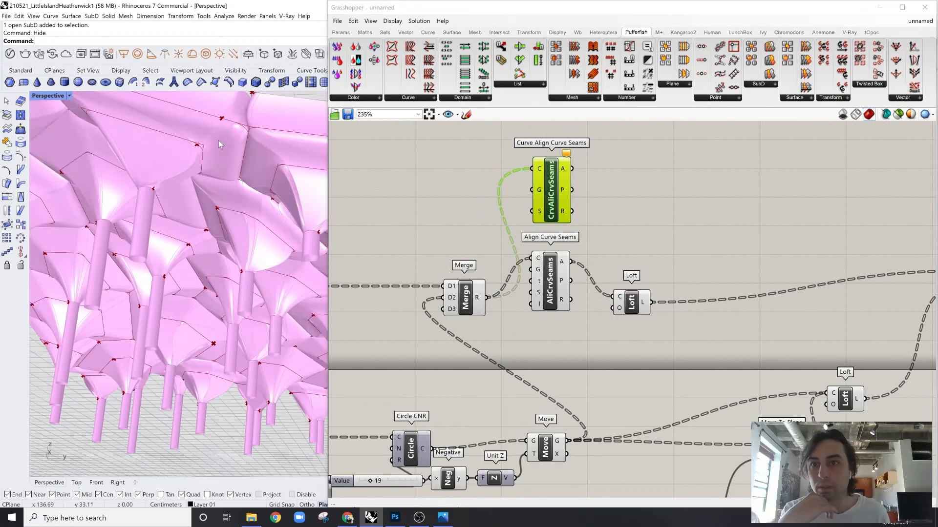
scroll(217, 139, "up", 4)
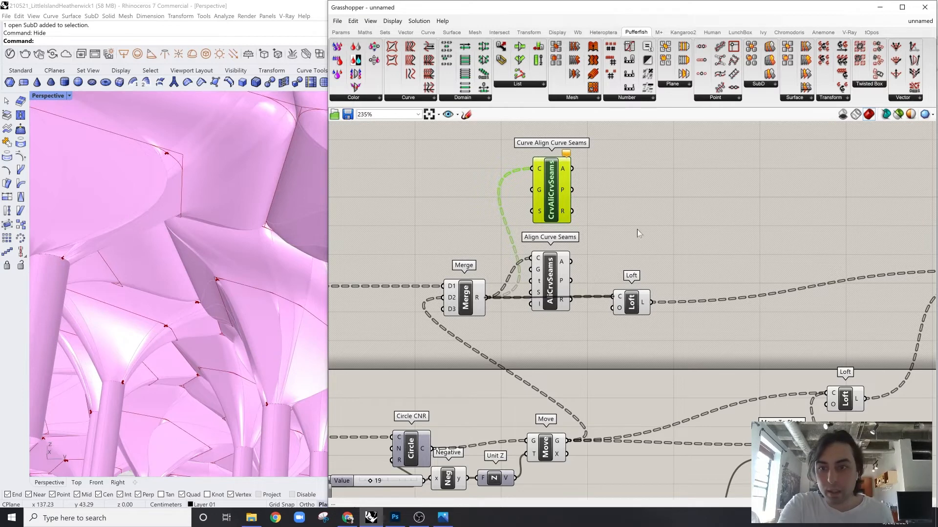
scroll(254, 341, "down", 2)
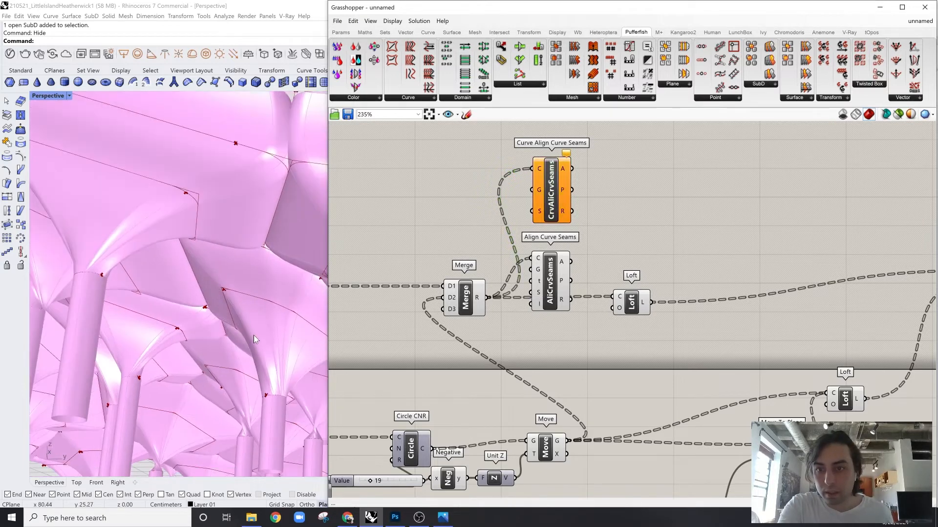
Move the Align Curve Seams and Curve Align Curve Seams components above the wire between Merge and Loft
left_click(550, 291)
left_click(586, 201)
left_click_drag(551, 278, 557, 196)
left_click_drag(551, 206, 554, 184)
left_click(678, 214)
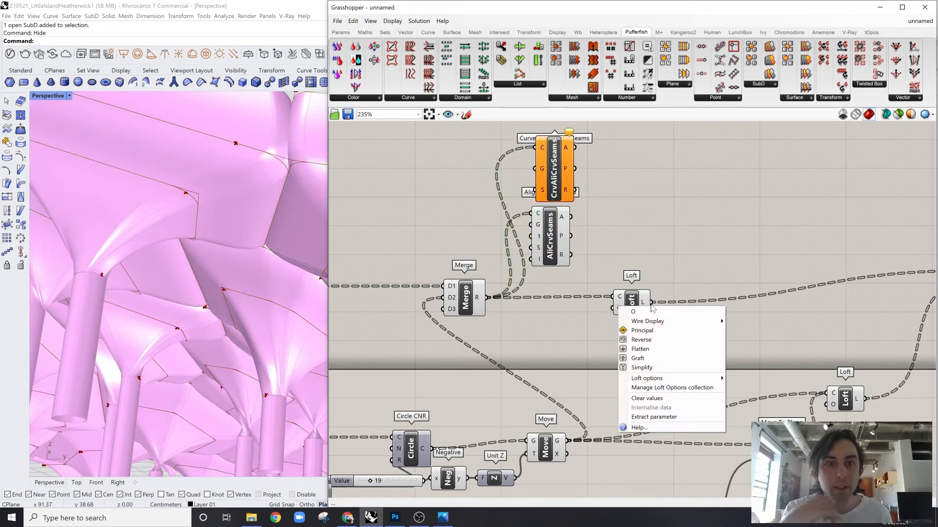
Enable Align sections in the upper Loft's options and check the column heads from below
right_click(617, 308)
mouse_move(667, 384)
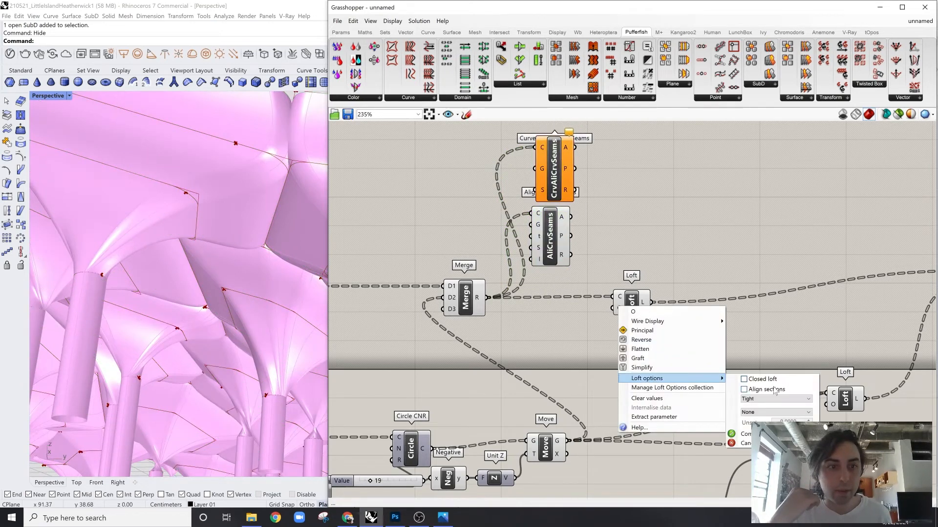
left_click(774, 390)
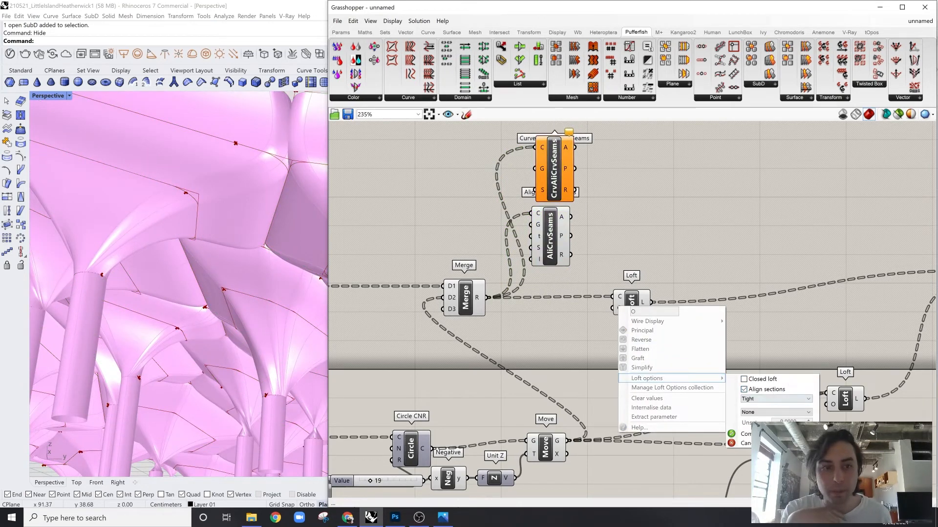
left_click(746, 434)
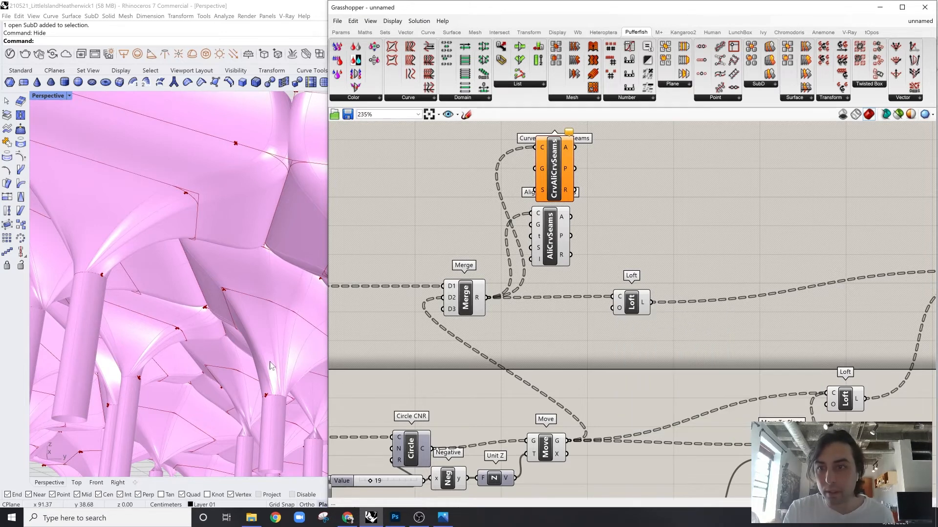
right_click_drag(244, 338, 232, 245)
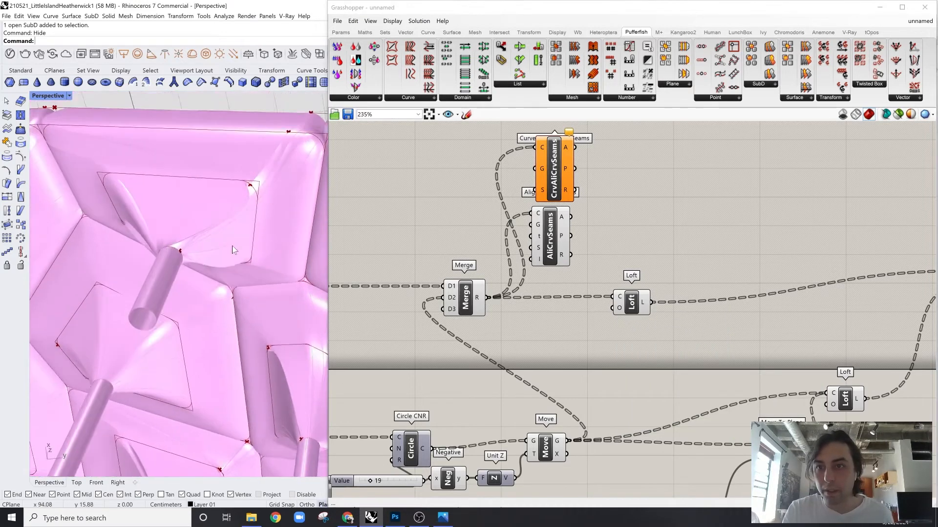
scroll(178, 238, "up", 6)
scroll(178, 238, "down", 8)
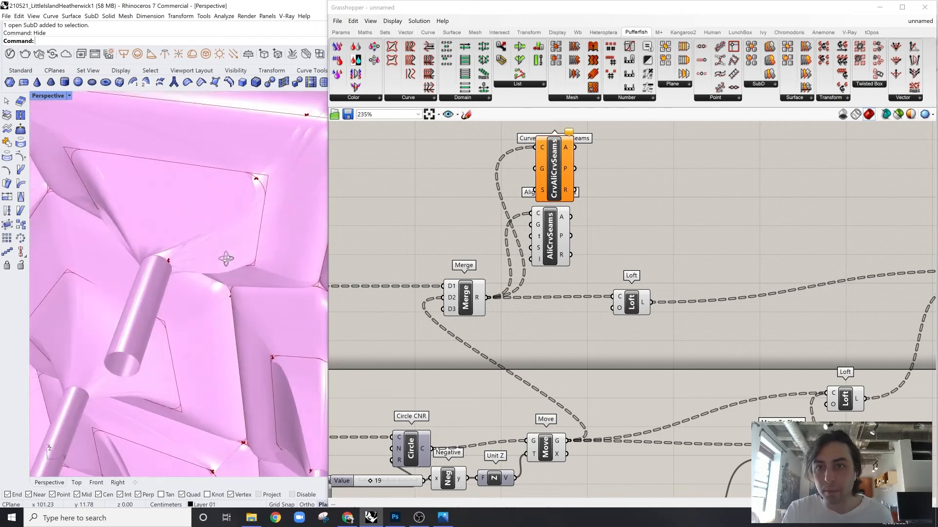
Change the upper Loft's type to Loose in its loft options and commit the change
right_click(620, 303)
left_click(631, 279)
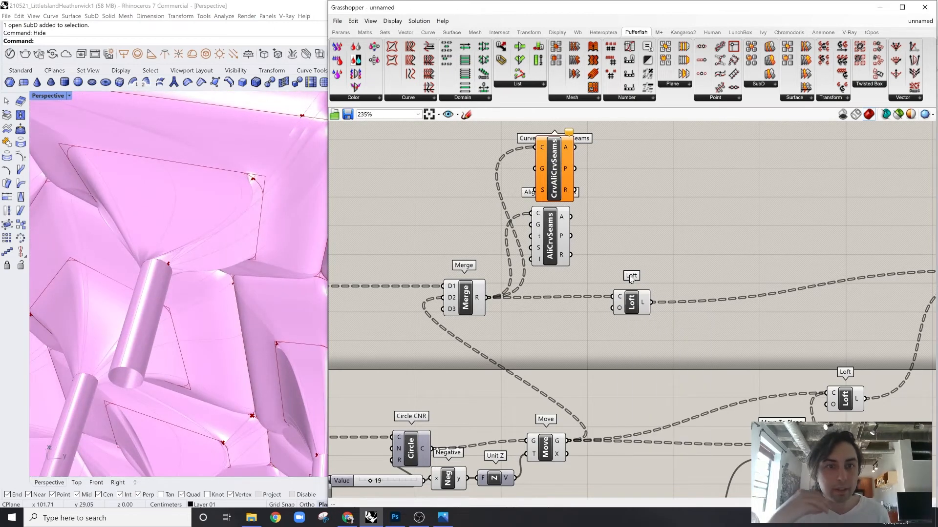
right_click(621, 298)
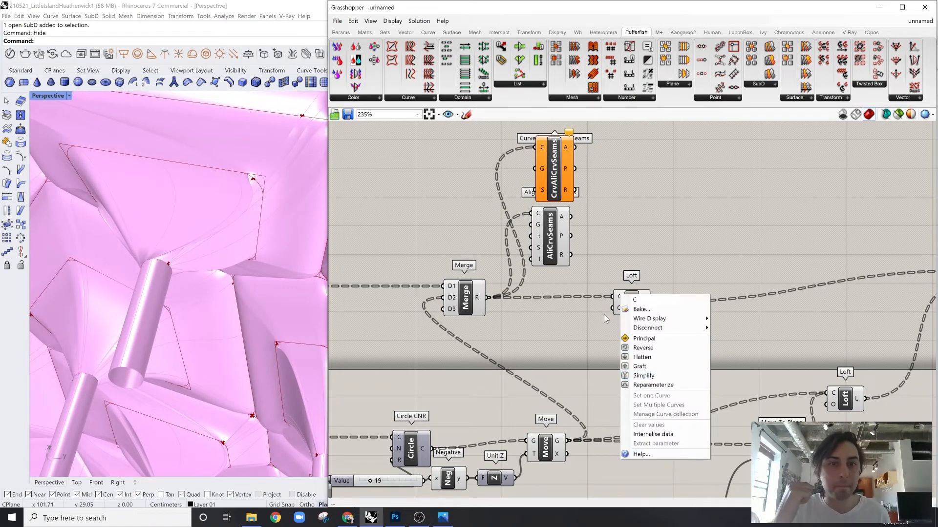
left_click(604, 315)
right_click(619, 309)
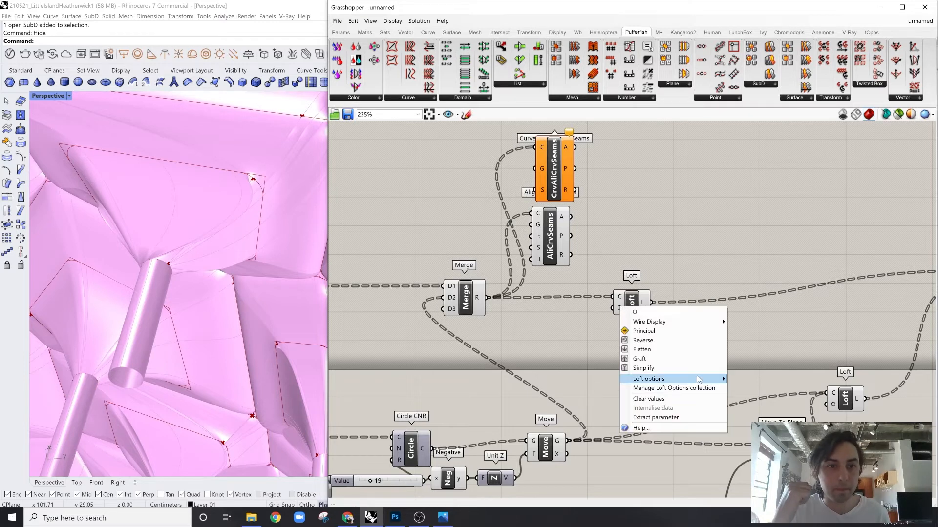
mouse_move(699, 380)
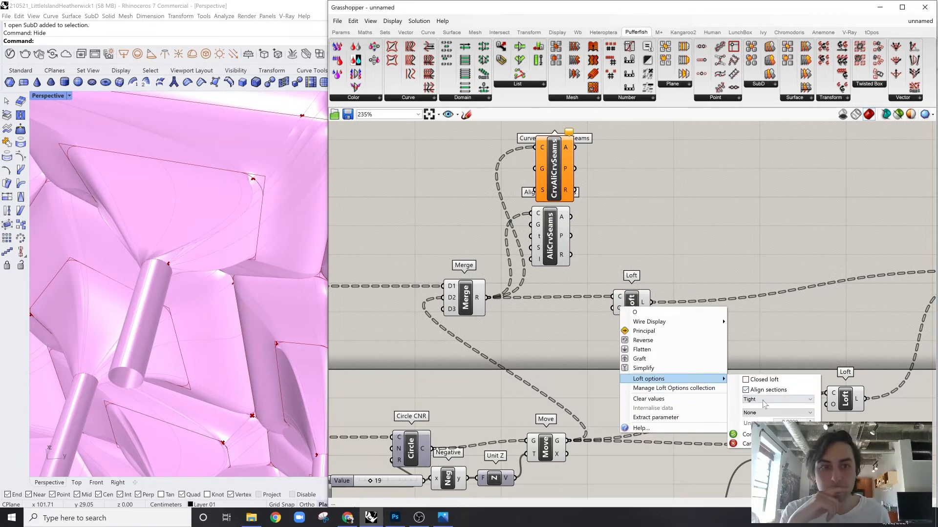
left_click(763, 401)
left_click(765, 412)
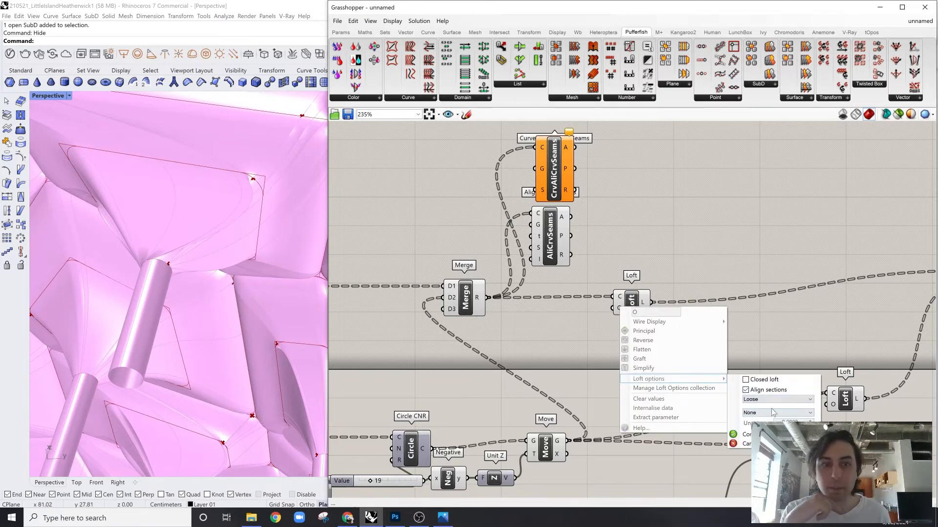
left_click(767, 434)
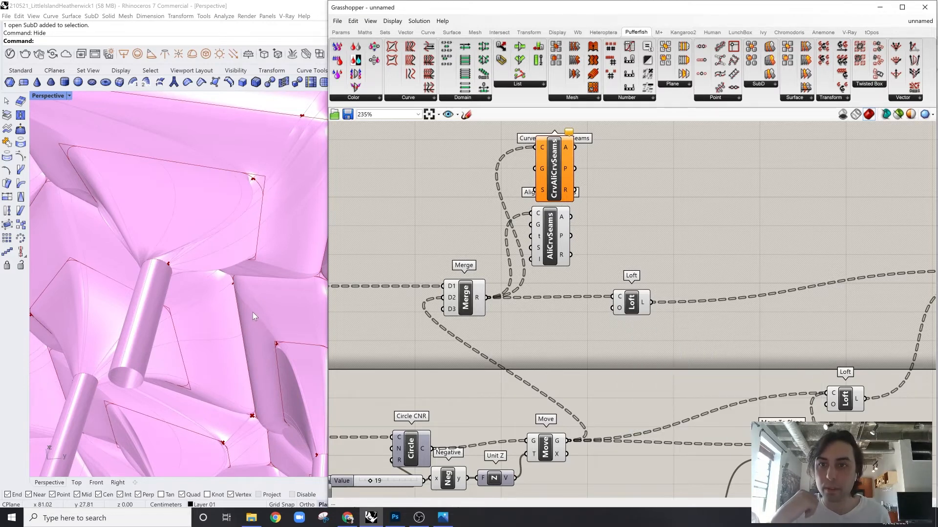
Examine the loose lofts from the side and from below, where the column heads meet the stems
scroll(252, 305, "down", 4)
right_click_drag(251, 288, 242, 304)
scroll(177, 269, "up", 5)
scroll(179, 269, "down", 6)
right_click_drag(179, 268, 175, 271)
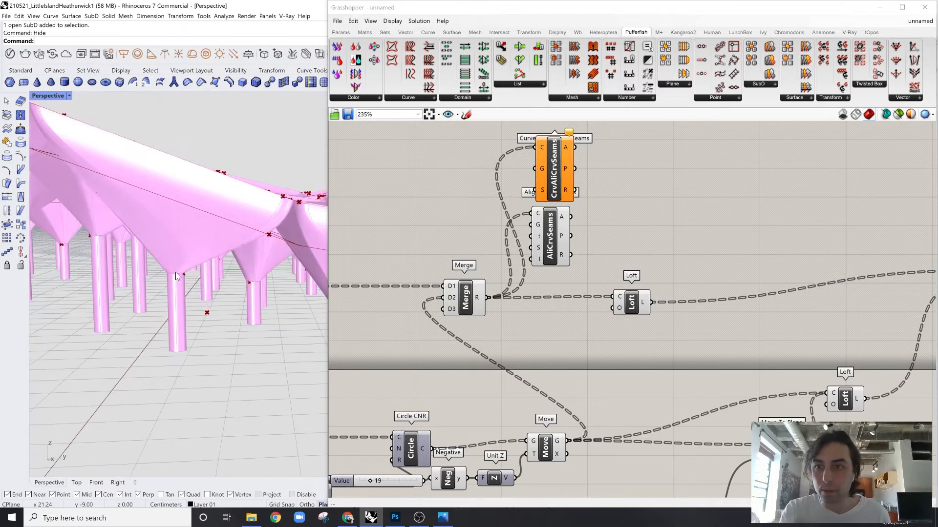
scroll(72, 251, "up", 3)
scroll(238, 253, "down", 5)
right_click_drag(238, 253, 181, 236)
scroll(244, 254, "up", 4)
scroll(181, 236, "down", 8)
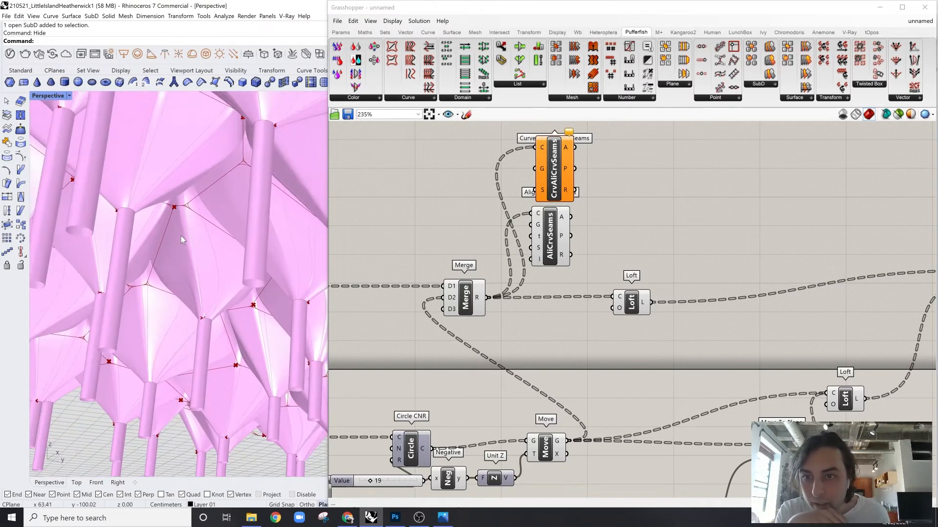
right_click_drag(220, 266, 267, 230)
scroll(267, 329, "up", 5)
scroll(268, 329, "down", 5)
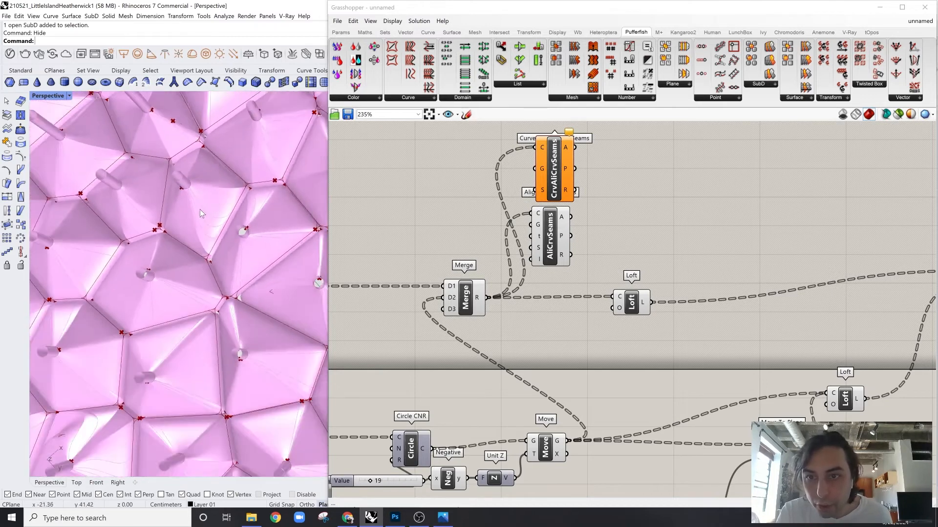
right_click_drag(201, 210, 240, 295)
scroll(242, 298, "up", 6)
scroll(236, 296, "down", 6)
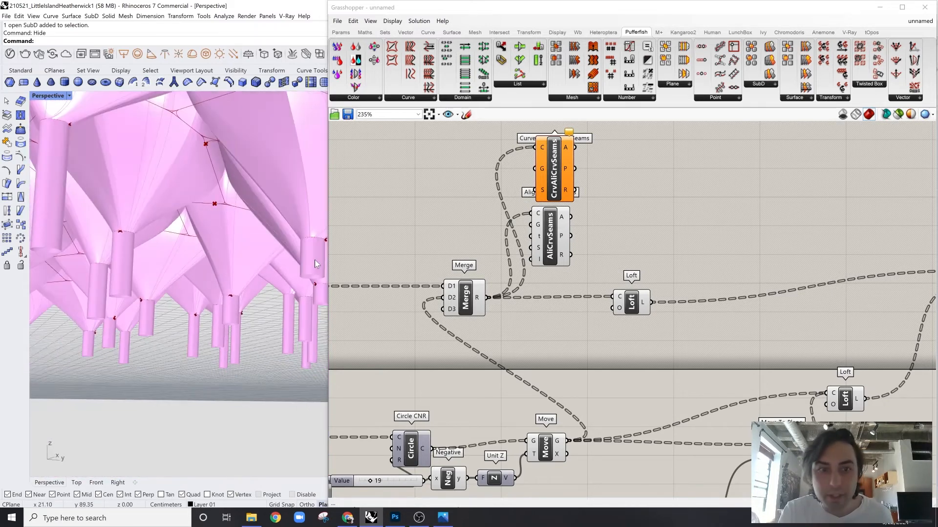
Delete the unused Align Curve Seams and Curve Align Curve Seams components
scroll(517, 268, "down", 3)
right_click_drag(590, 300, 584, 298)
left_click_drag(580, 209, 540, 241)
scroll(540, 241, "up", 2)
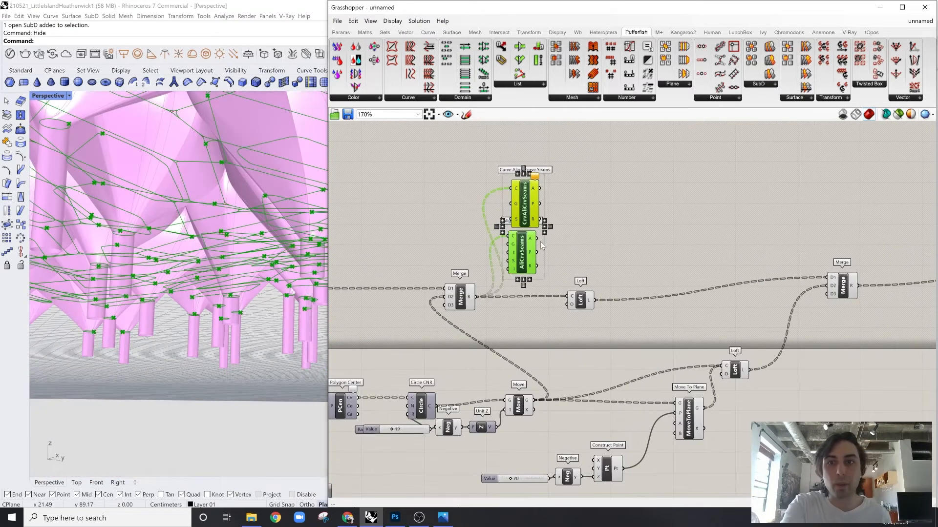
key("Delete")
Examine which geometry the stem Loft, the Merge components and the head Loft contribute at the column joints
mouse_move(232, 299)
right_mouse_down()
mouse_move(221, 313)
mouse_move(217, 290)
mouse_move(227, 273)
mouse_move(230, 294)
right_mouse_up()
scroll(232, 289, "up", 6)
left_click(735, 372)
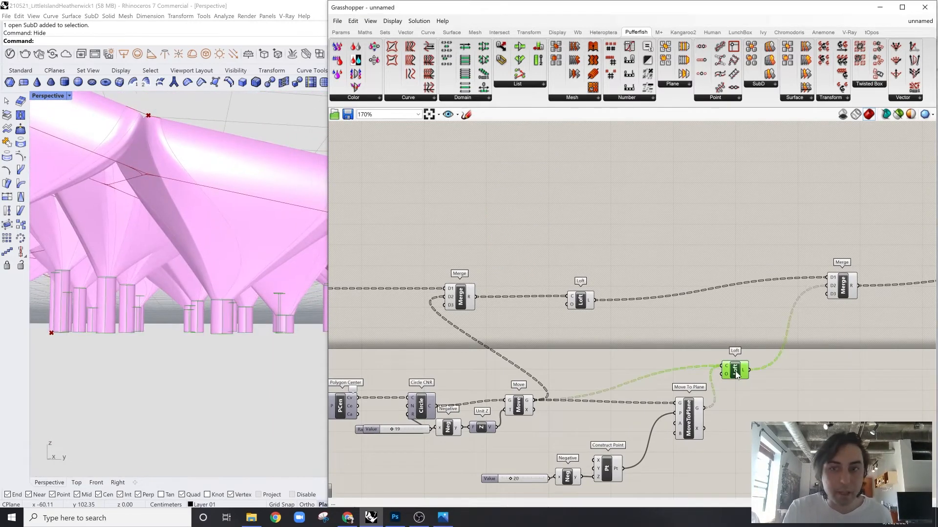
right_click_drag(787, 370, 761, 366)
left_click(818, 282)
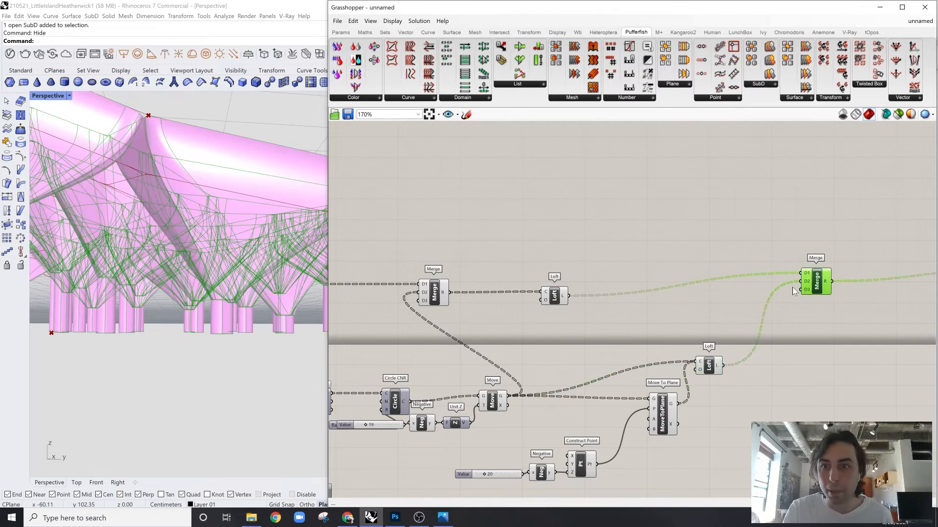
left_click(734, 228)
left_click(556, 297)
right_click_drag(505, 312, 588, 307)
left_click(552, 267)
left_click(522, 289)
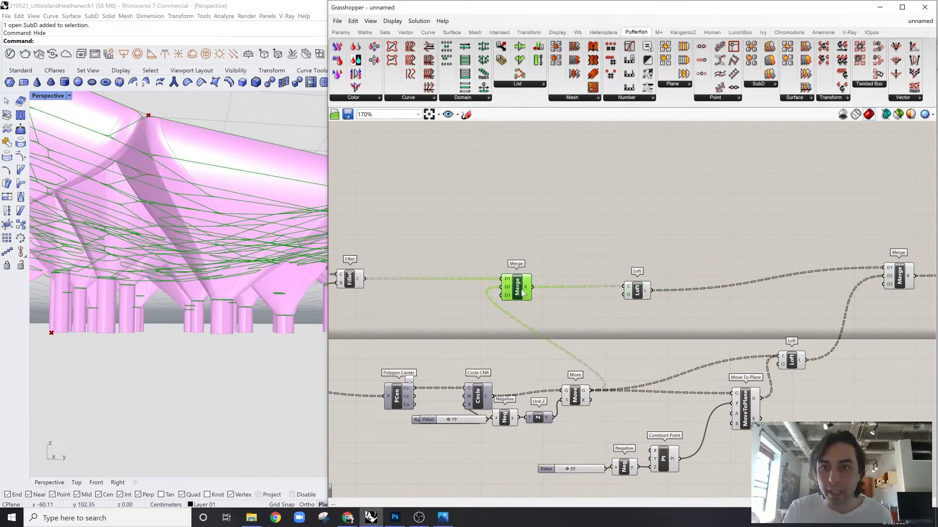
scroll(271, 321, "up", 6)
right_click_drag(274, 307, 266, 308)
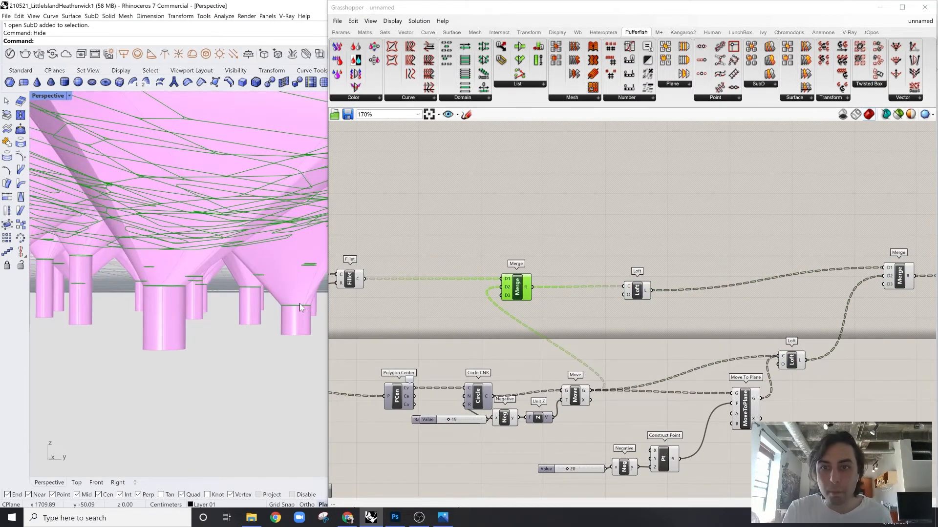
scroll(491, 318, "down", 2)
Shift the Lofts, final Merge, Move To Plane and its point inputs away from the circle Move to make room
left_click_drag(629, 340, 467, 386)
scroll(555, 376, "up", 2)
left_click(600, 394)
right_click_drag(592, 393, 528, 353)
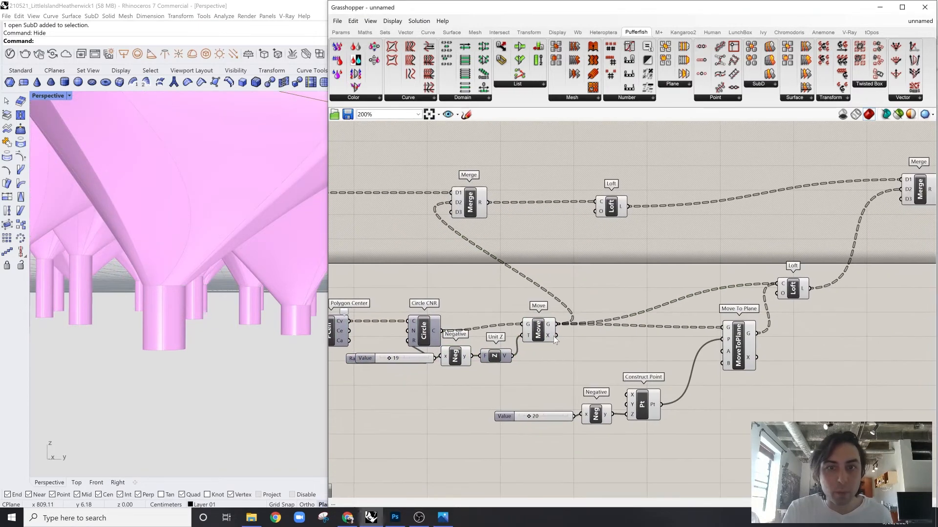
left_click(544, 320)
scroll(556, 313, "down", 5)
left_click(731, 262)
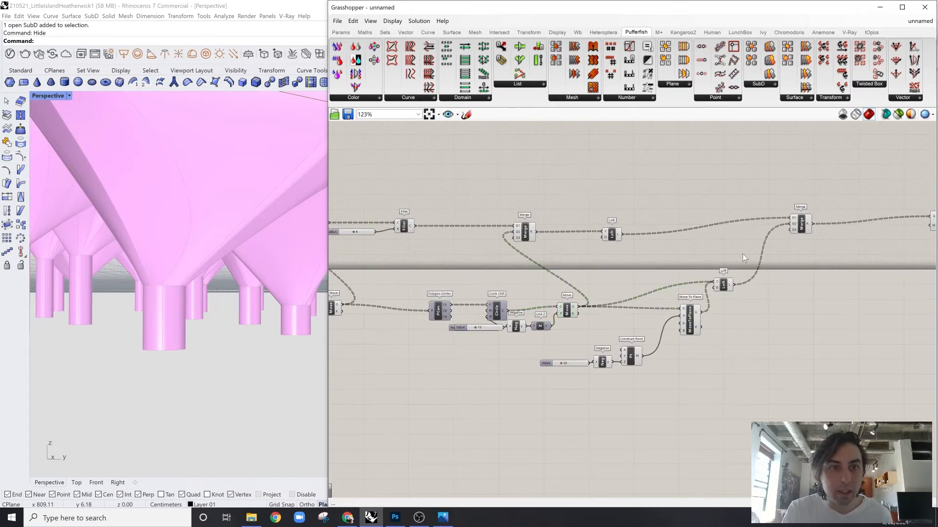
right_click_drag(743, 254, 667, 262)
scroll(593, 290, "up", 3)
left_click_drag(882, 157, 552, 371)
left_click(386, 350)
Duplicate the circle's Move component and place the copy between the original and Move To Plane
left_click(467, 300)
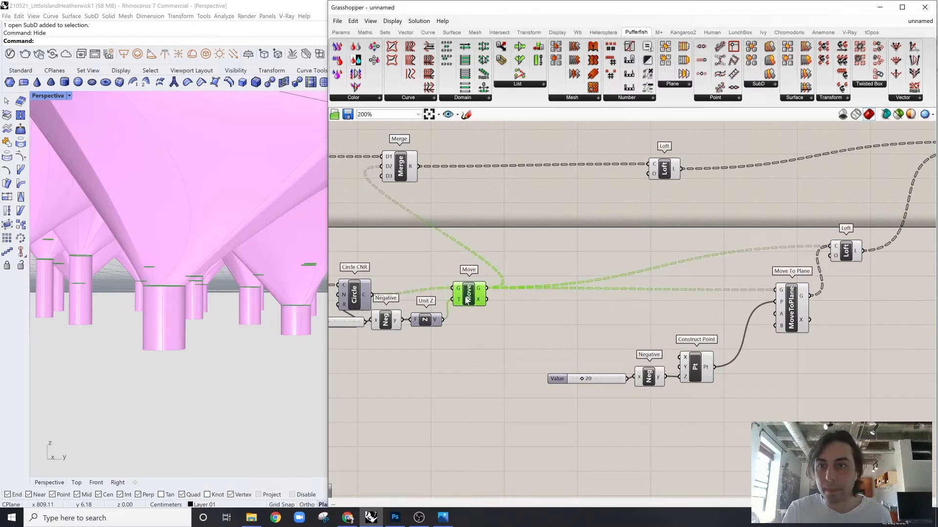
left_click_drag(474, 300, 548, 309, "alt")
right_click_drag(500, 330, 535, 324)
left_click(490, 340)
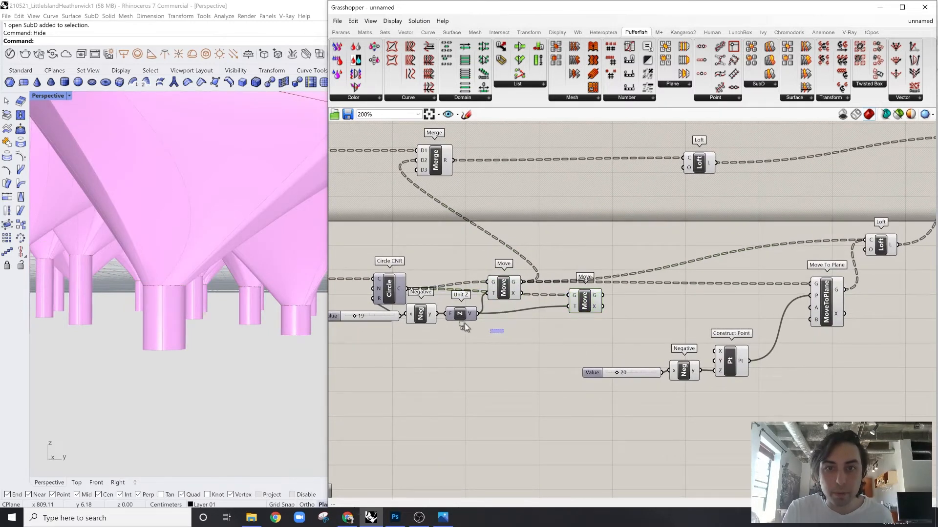
Duplicate the value slider, Negative and Unit Z below the originals and connect the new Unit Z to the copied Move's motion input
left_click_drag(392, 317, 426, 354)
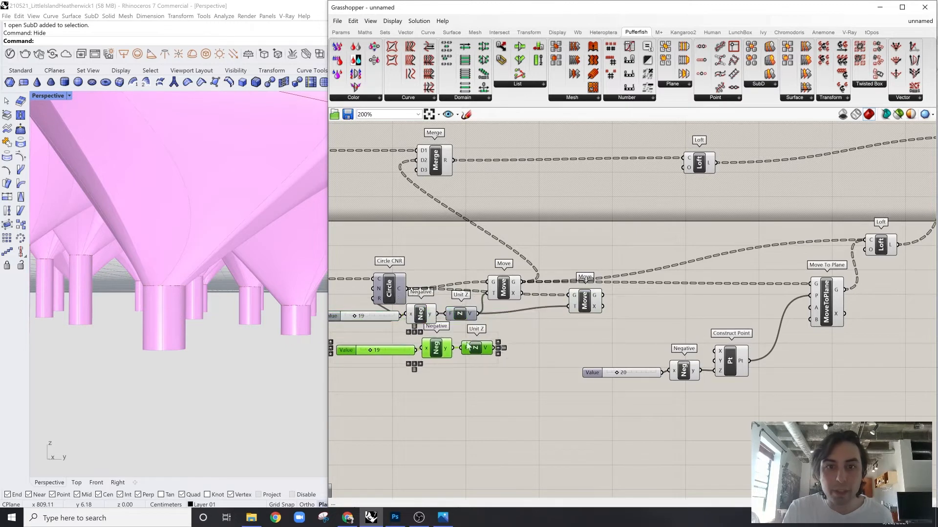
left_click(490, 358)
left_click_drag(579, 313, 576, 309)
left_click(581, 305)
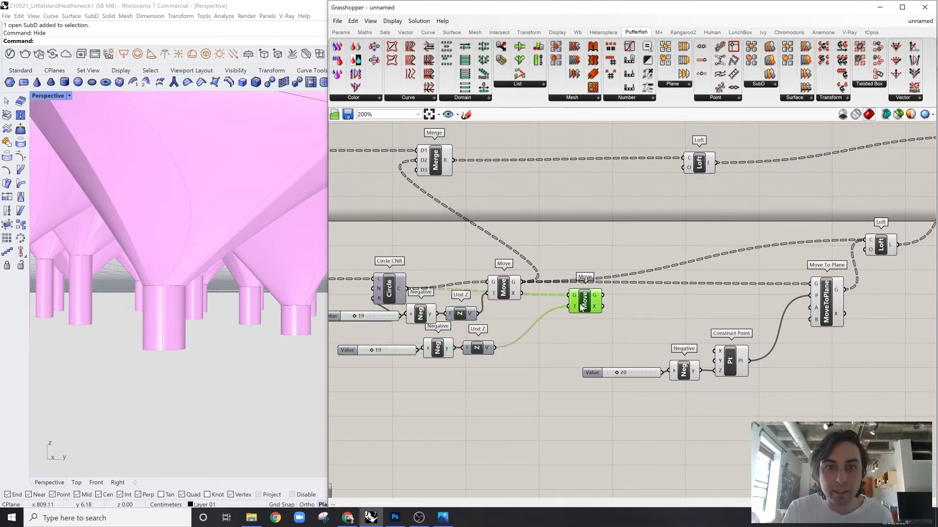
Connect the original Move's geometry output to the copied Move's geometry input, replacing the circle input
left_click(503, 292)
left_click(552, 280)
left_click(511, 296)
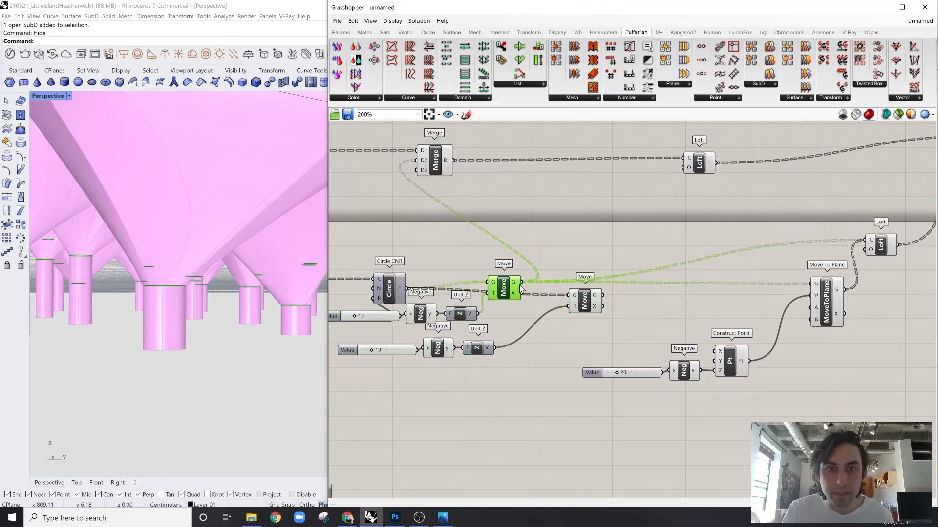
left_click_drag(522, 282, 584, 303)
left_click(584, 303)
Set the slider driving the second Move to 2 so the copied circles sit just below the first ones
scroll(571, 325, "up", 5)
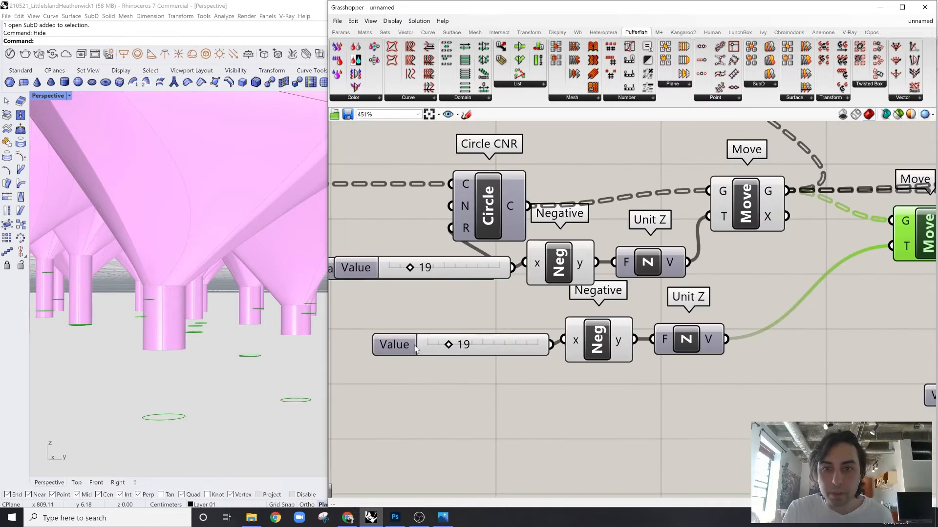
left_click_drag(446, 344, 425, 348)
scroll(450, 338, "down", 7)
right_click_drag(657, 297, 640, 318)
scroll(640, 318, "up", 3)
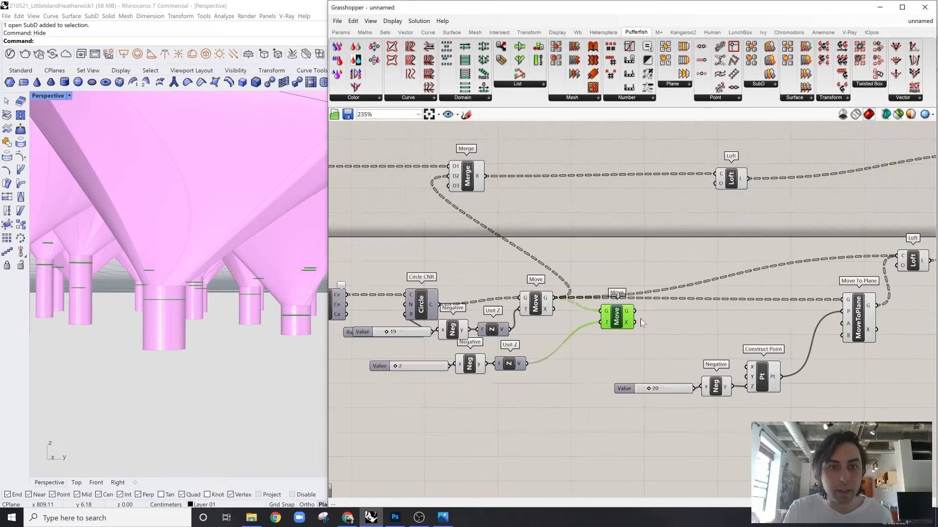
left_click(641, 317)
scroll(643, 312, "down", 1)
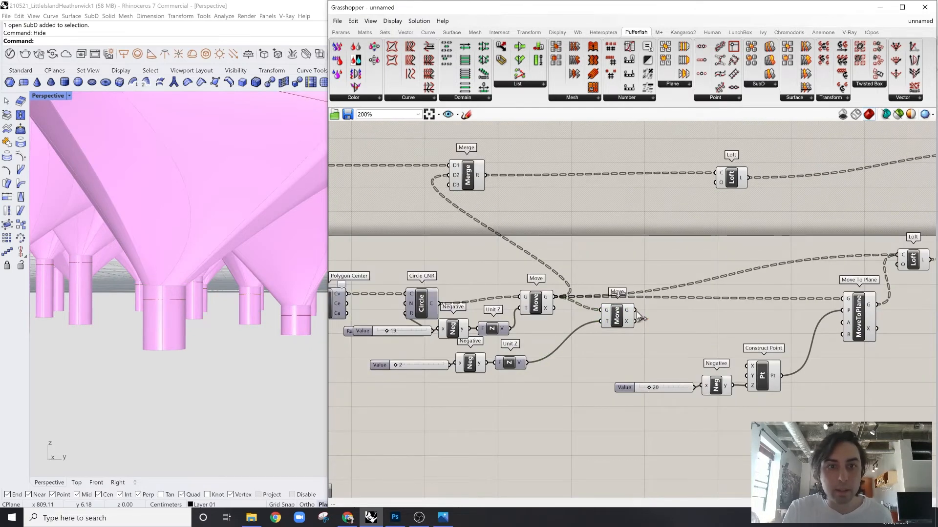
Connect the second Move's geometry output to the D3 input of the Merge that feeds the head Loft
left_click_drag(479, 212, 463, 180)
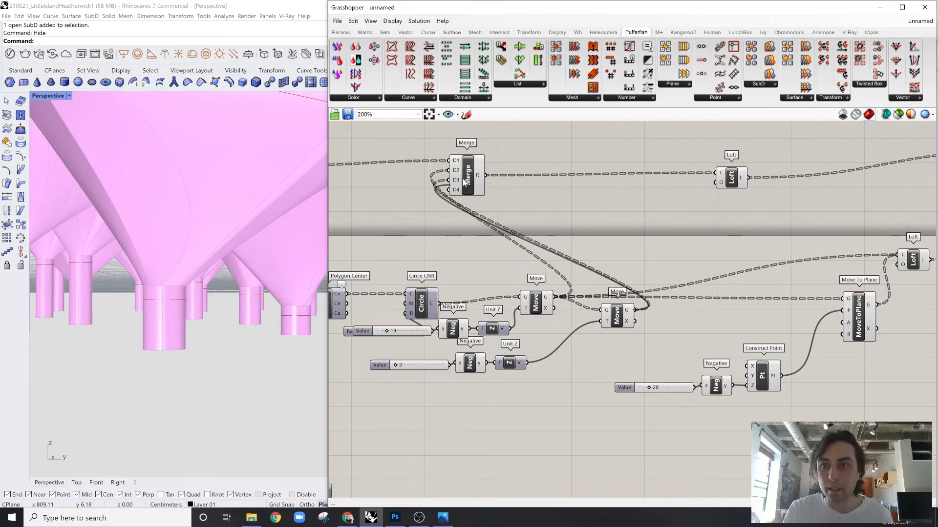
left_click(468, 187)
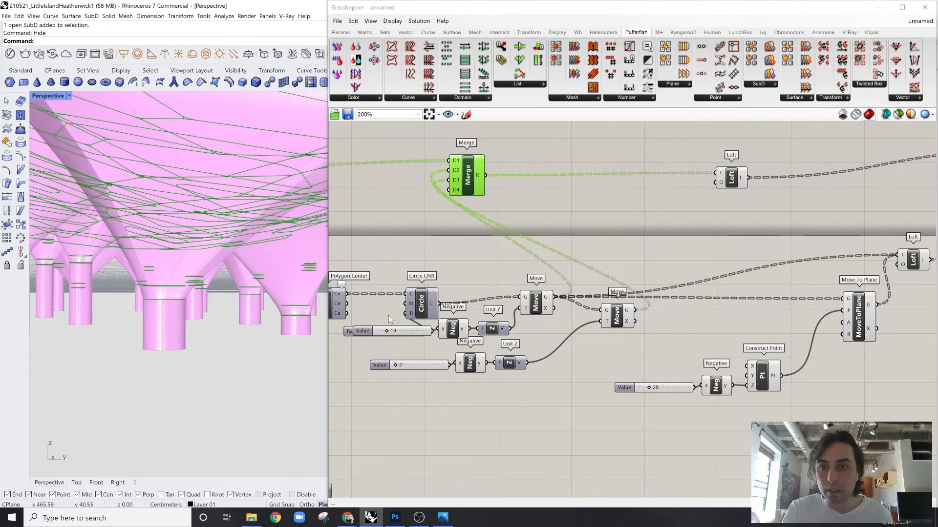
scroll(384, 385, "up", 4)
left_click(409, 381)
Set the value slider driving the second Move to 10 to enlarge the offset between the two circles
scroll(406, 344, "up", 1)
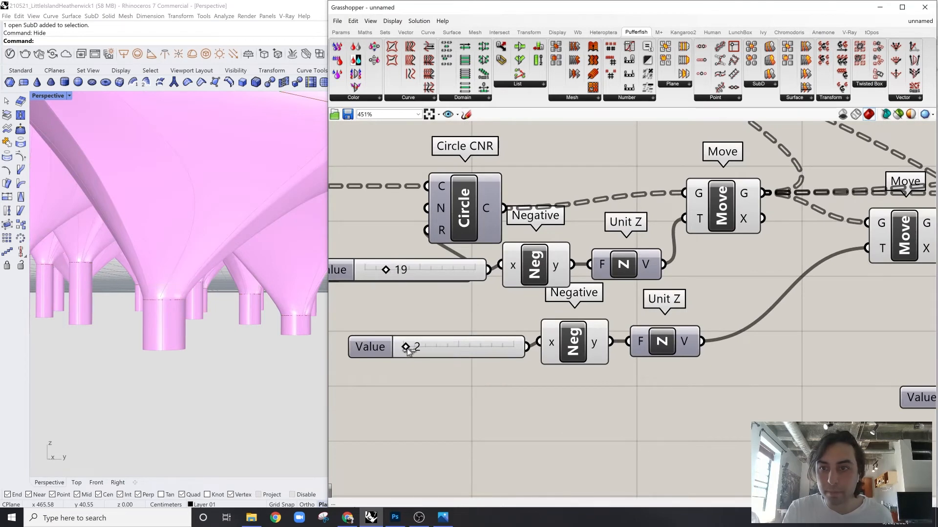
left_click(417, 350)
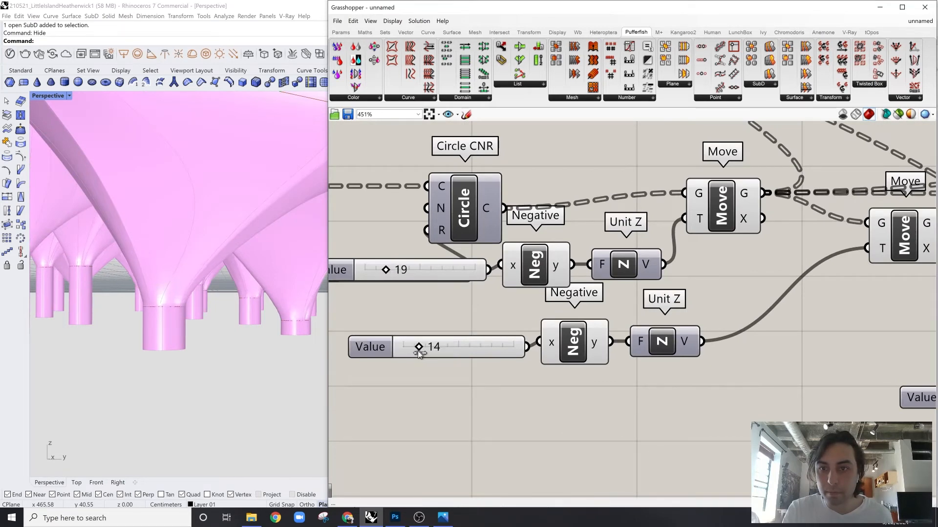
right_click_drag(186, 263, 205, 274)
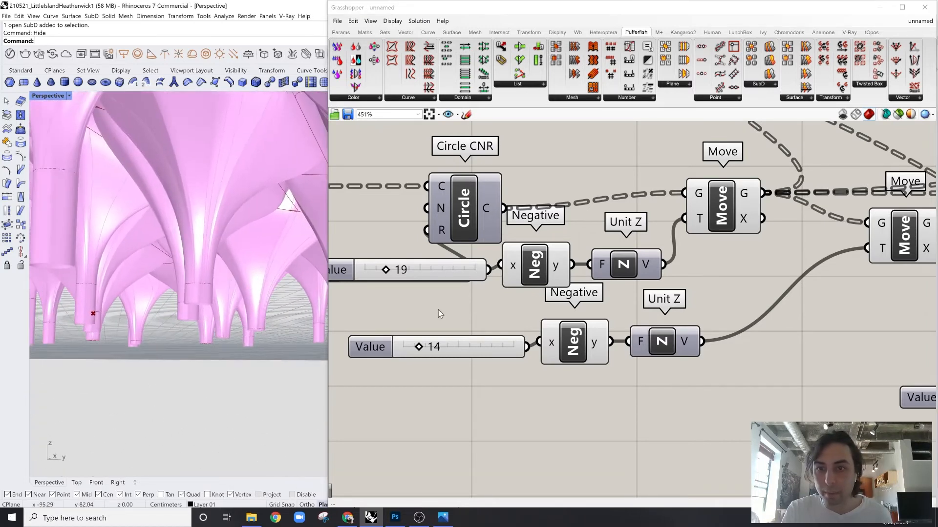
scroll(419, 348, "up", 2)
double_click(420, 347)
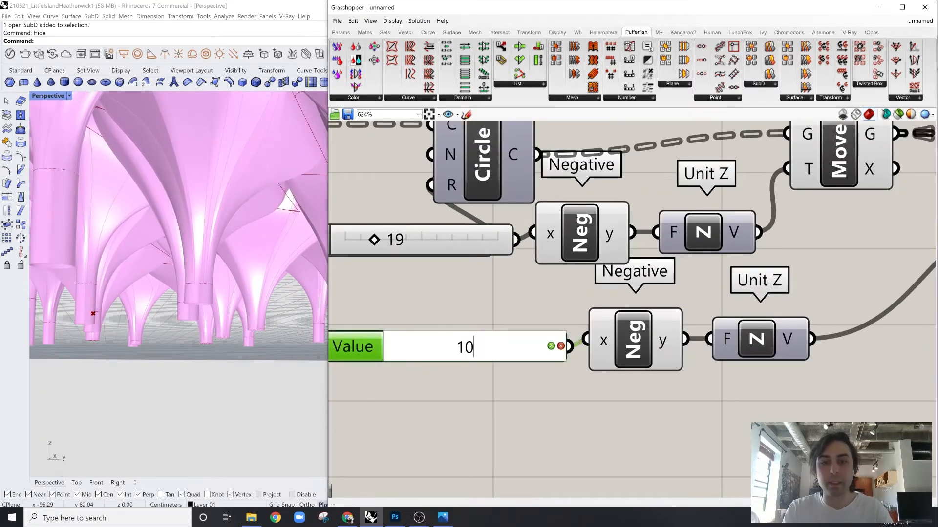
key("Return")
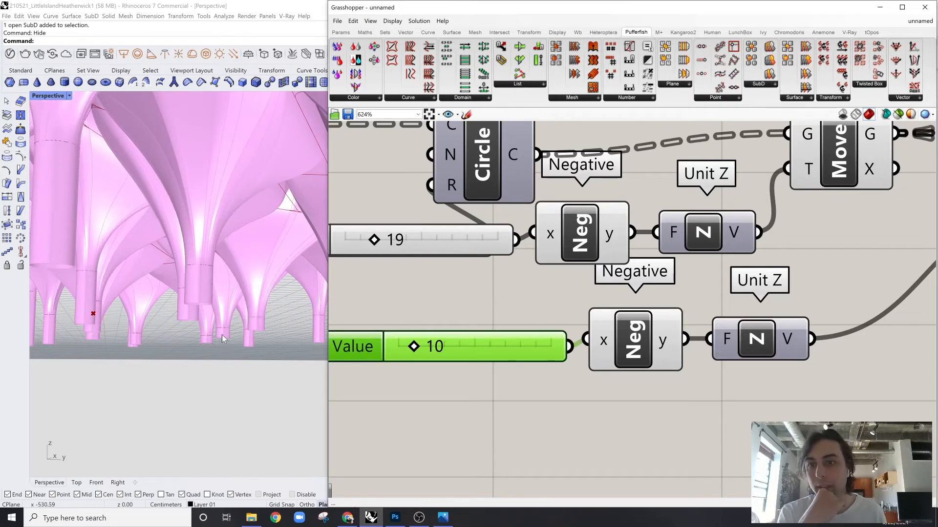
Connect the second Move's geometry output to Move To Plane's geometry input, replacing the first Move's wire
right_click_drag(222, 335, 161, 312)
scroll(567, 243, "down", 4)
scroll(566, 242, "up", 2)
right_click_drag(757, 235, 572, 289)
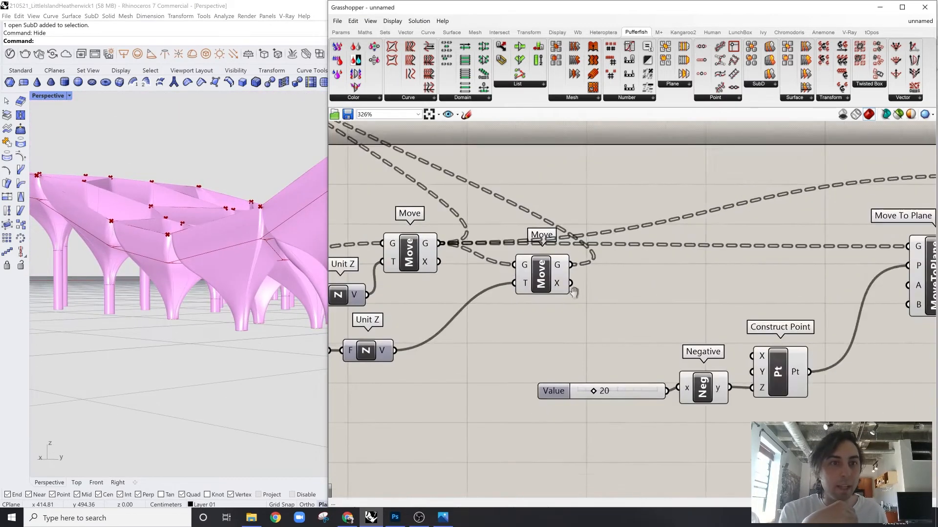
scroll(572, 289, "down", 4)
scroll(745, 275, "up", 3)
left_click(753, 280)
left_click(498, 283)
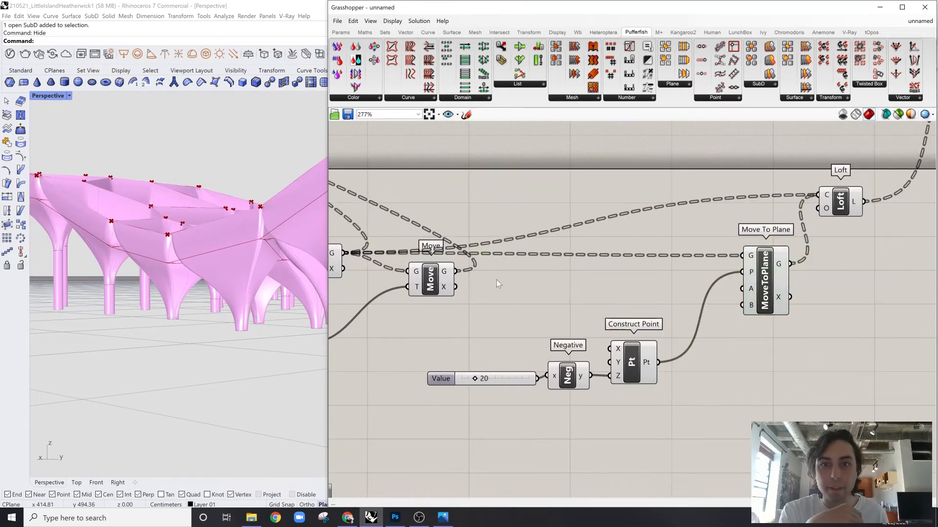
left_click_drag(456, 272, 754, 254)
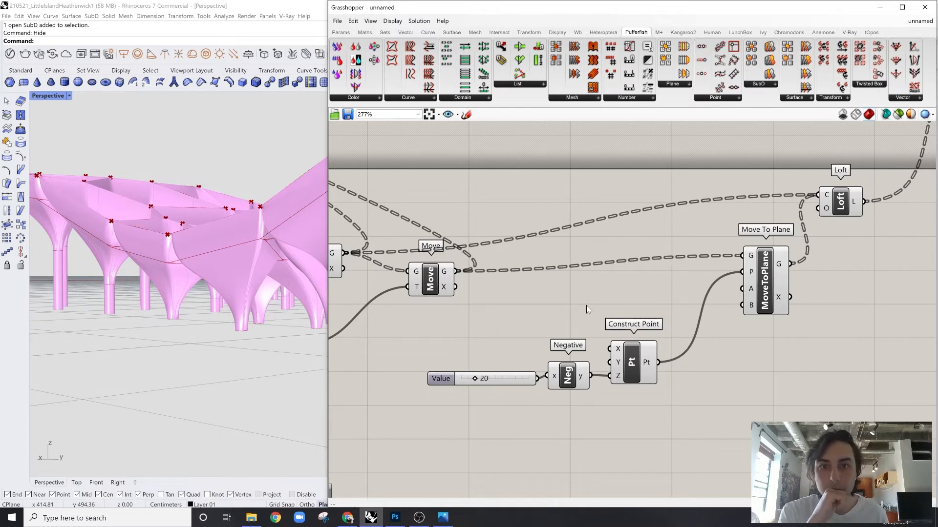
left_click(433, 285)
left_click(594, 281)
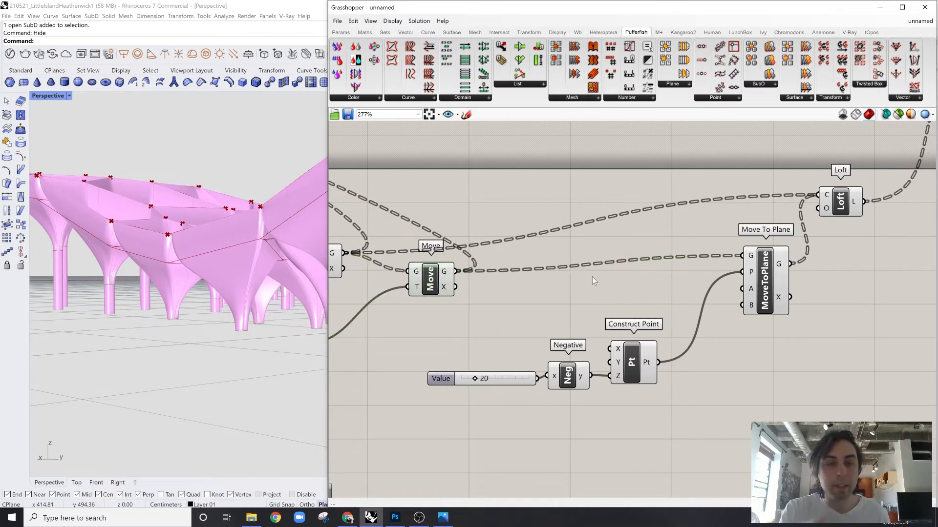
Replace the first Move's wire into the stem Loft's curve input with the second Move's geometry output
right_click_drag(782, 241, 742, 253)
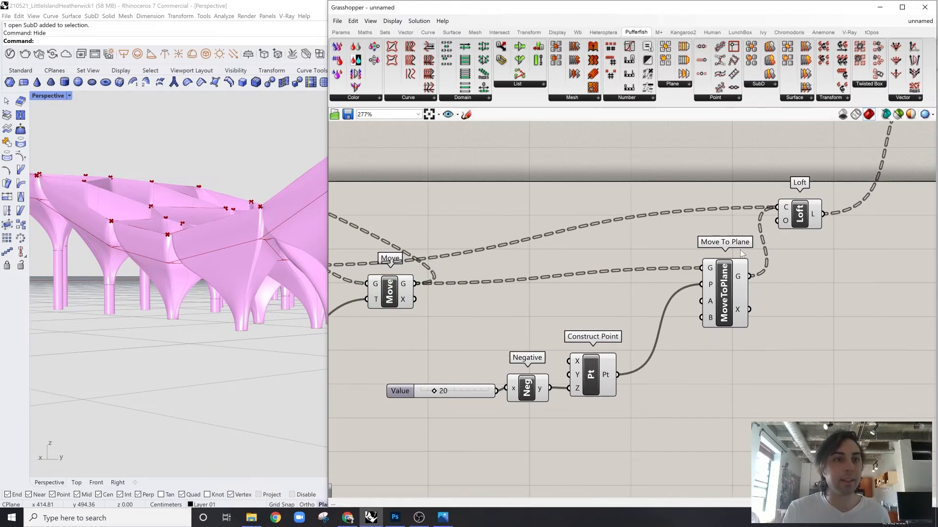
left_click(794, 221)
left_click(744, 208)
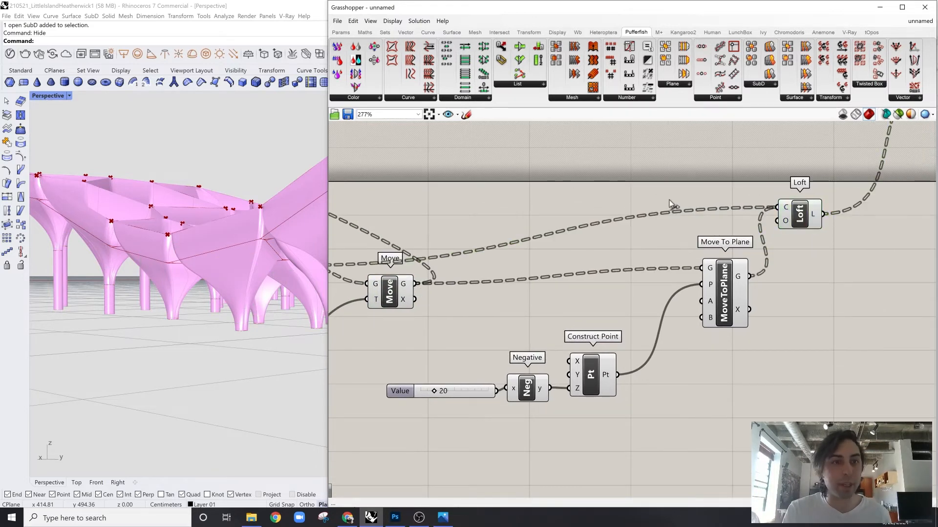
left_click_drag(671, 204, 777, 208)
Select the stem Loft and examine its profile circles and the head-to-stem transitions on the columns
left_click(800, 215)
scroll(268, 324, "up", 2)
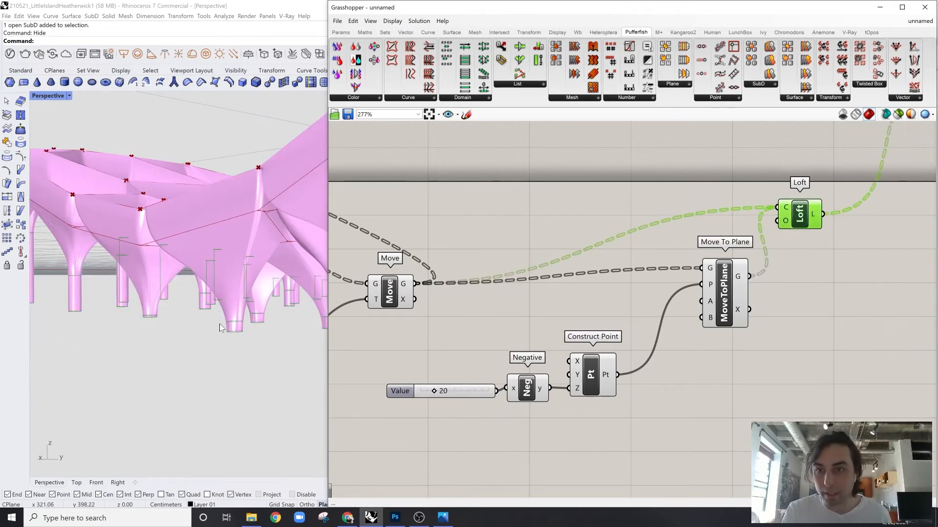
scroll(221, 327, "up", 5)
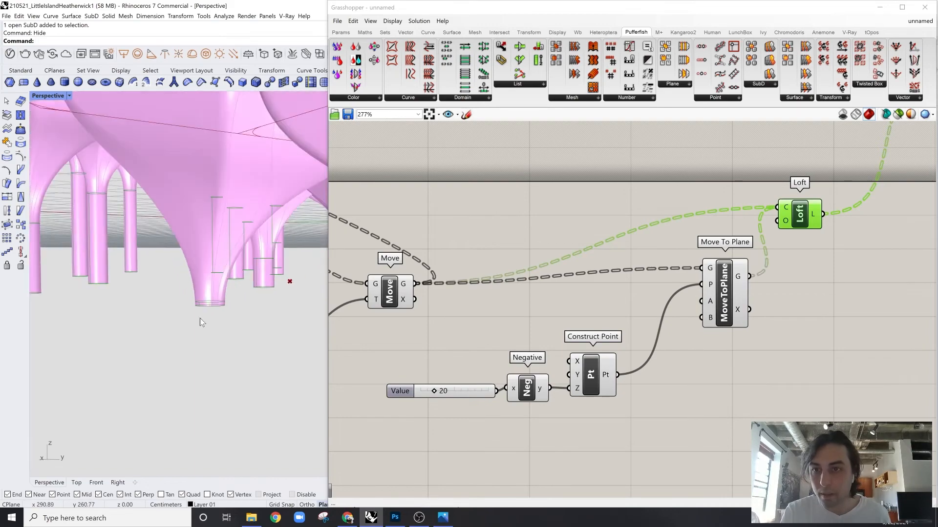
scroll(193, 316, "down", 6)
right_click_drag(193, 316, 299, 304)
scroll(328, 327, "up", 1)
scroll(260, 315, "up", 5)
scroll(259, 311, "down", 4)
scroll(218, 325, "up", 2)
scroll(264, 341, "down", 5)
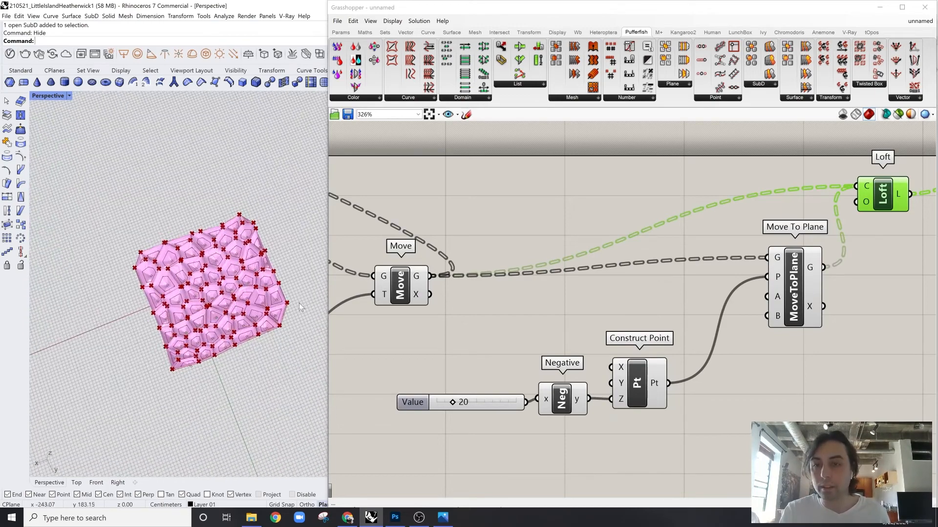
left_click(669, 218)
Select the Custom Preview component and examine the merged column heads and stems from above and from the side
scroll(669, 219, "down", 3)
right_click_drag(666, 243, 488, 311)
right_click_drag(704, 218, 527, 307)
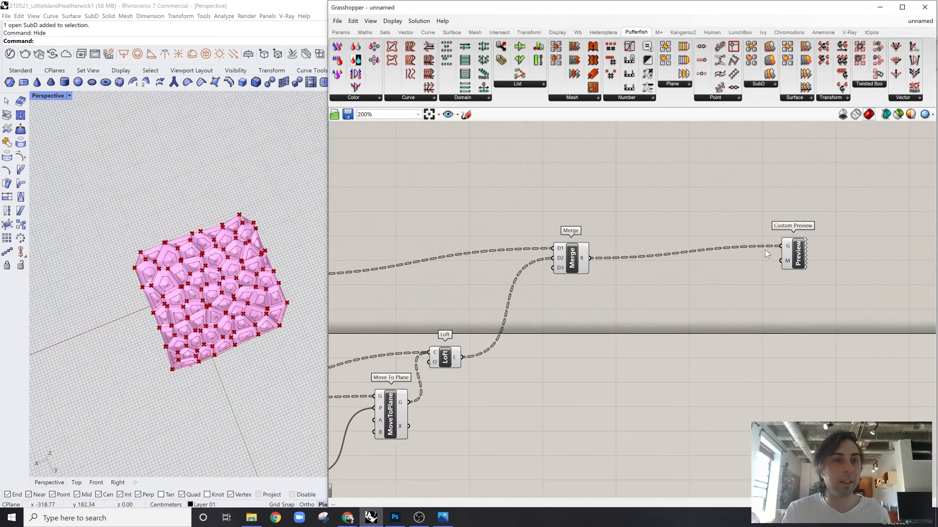
left_click(792, 254)
scroll(312, 312, "up", 5)
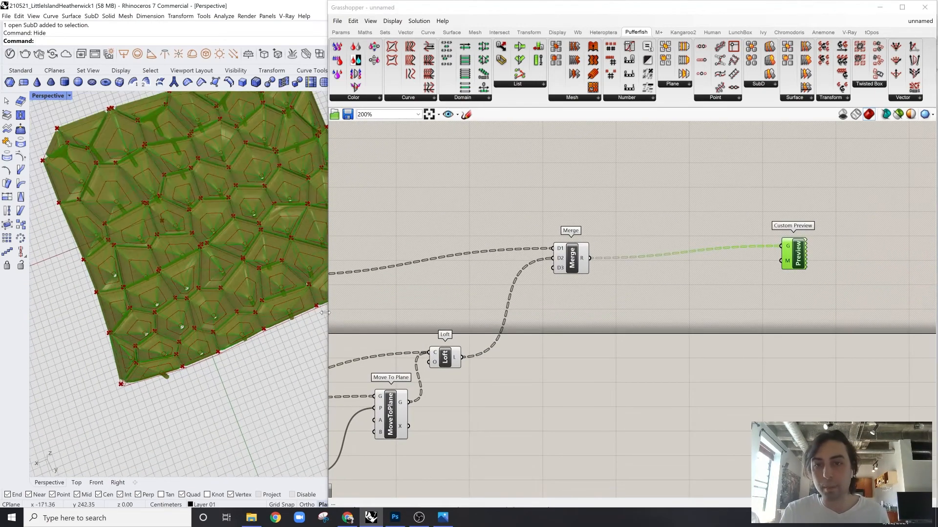
right_click_drag(313, 313, 255, 272)
scroll(197, 244, "up", 2)
scroll(215, 254, "up", 4)
scroll(252, 189, "up", 2)
scroll(245, 188, "down", 3)
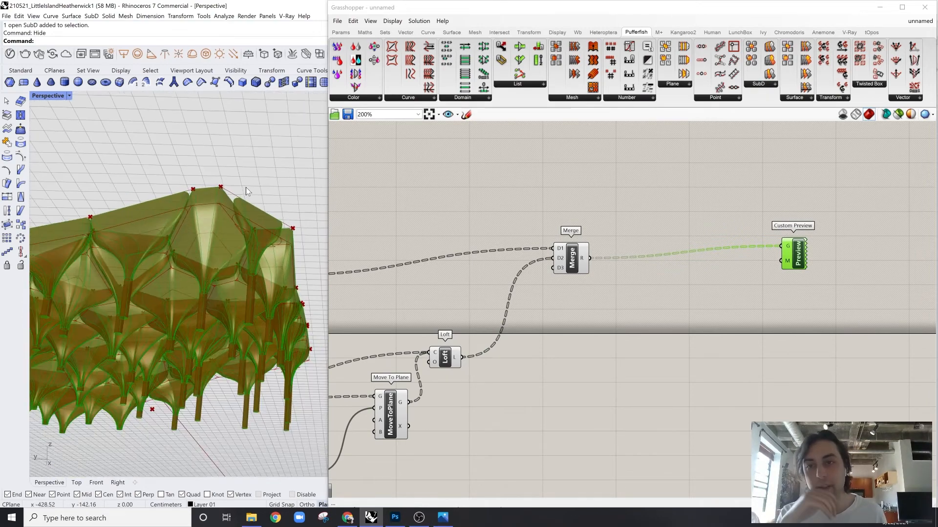
mouse_move(245, 187)
right_mouse_down()
mouse_move(238, 213)
mouse_move(249, 180)
right_mouse_up()
scroll(288, 265, "down", 2)
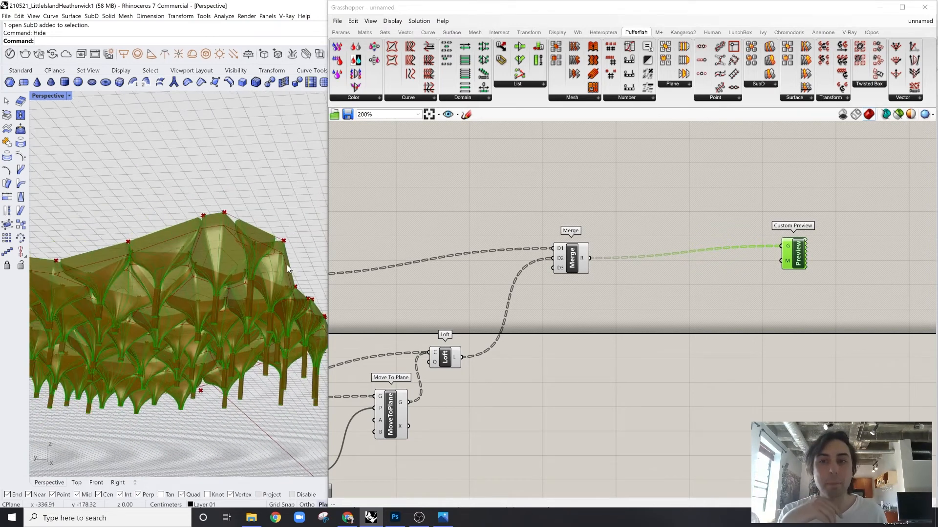
Show the hidden SubD surface in Rhino and view it from above
key("Return")
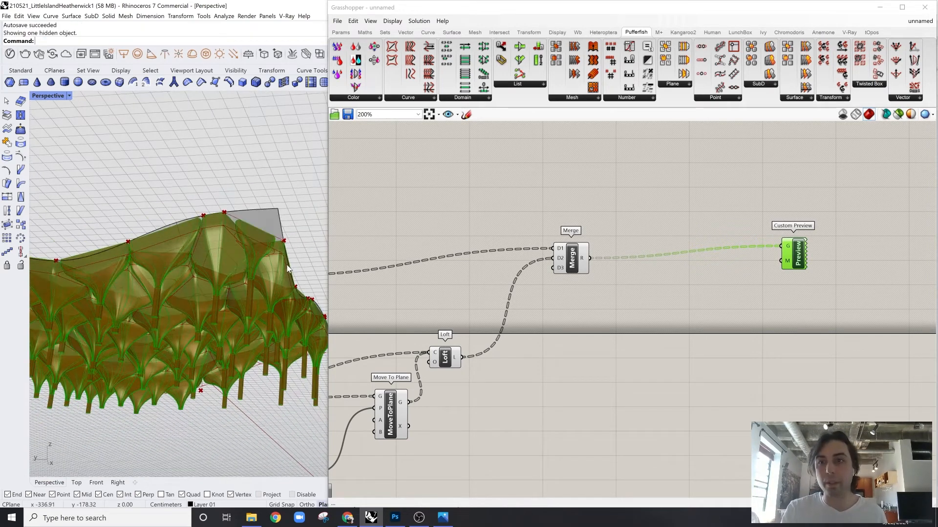
left_click(273, 263)
right_click_drag(273, 262, 281, 359)
Select two adjacent edges along the SubD surface's border and pull them outward
left_click(265, 348, "ctrl+shift")
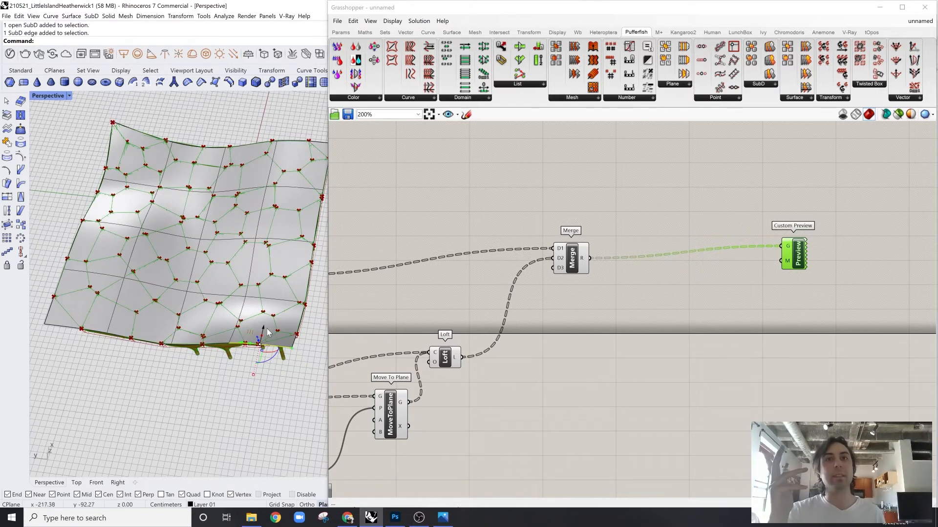
left_click(205, 344, "ctrl+shift")
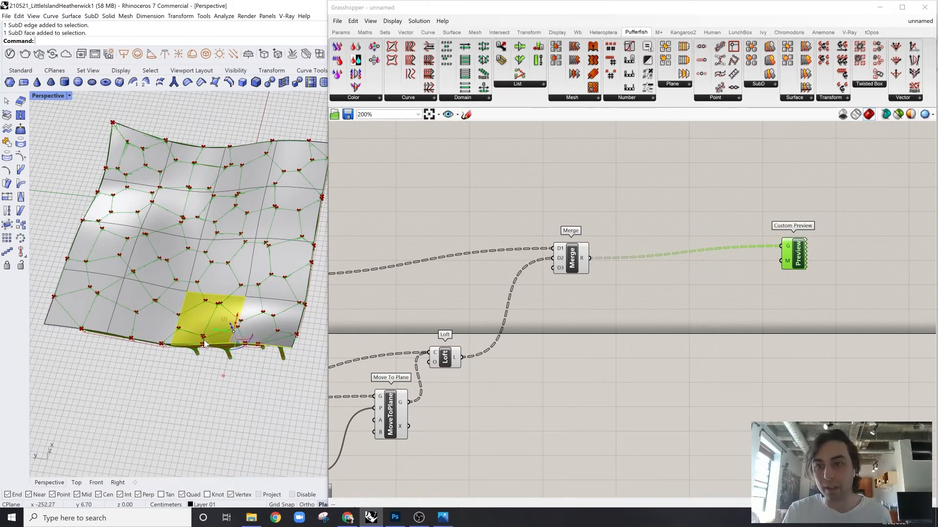
left_click(218, 369)
left_click(217, 346, "ctrl+shift")
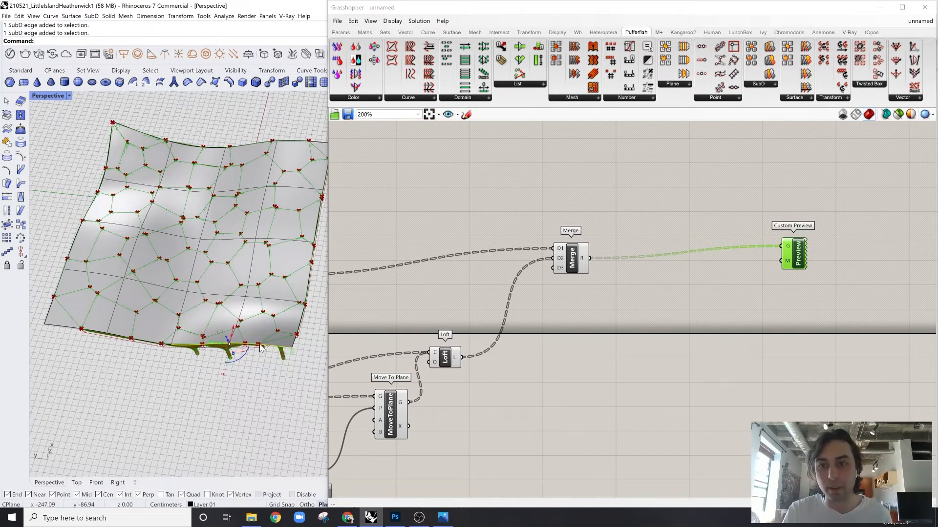
right_click_drag(260, 348, 248, 354)
left_click_drag(238, 348, 228, 400)
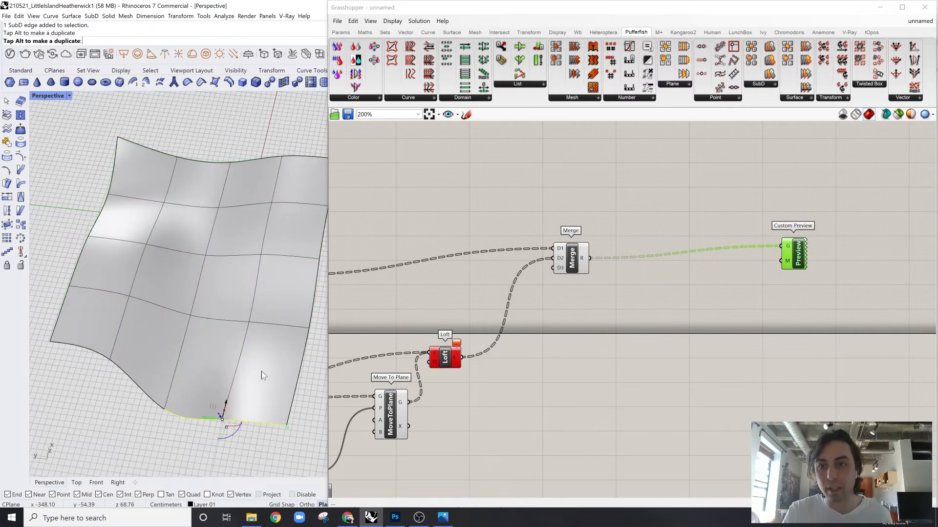
Examine the missing columns, the warnings on the failed Loft components, and the merged profile curves feeding the head Loft
right_click_drag(262, 372, 315, 321)
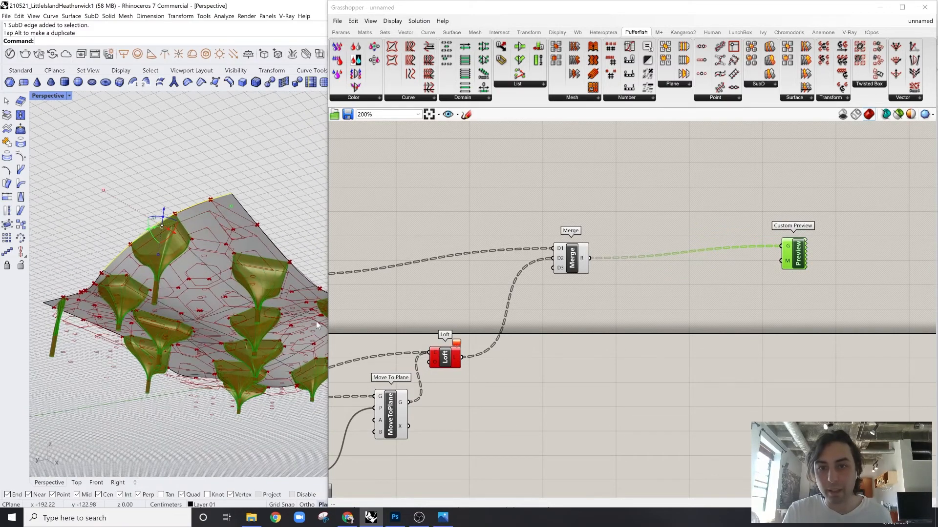
scroll(182, 182, "up", 5)
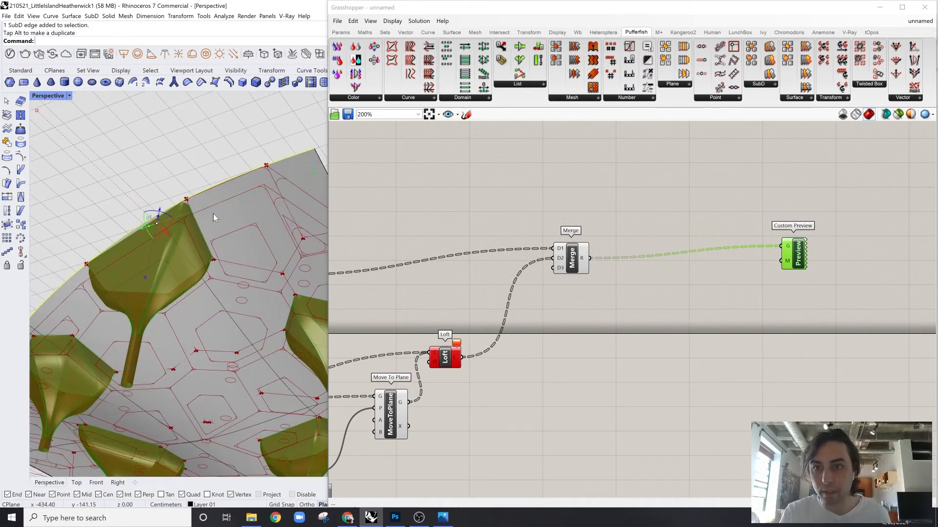
scroll(215, 218, "down", 2)
mouse_move(459, 348)
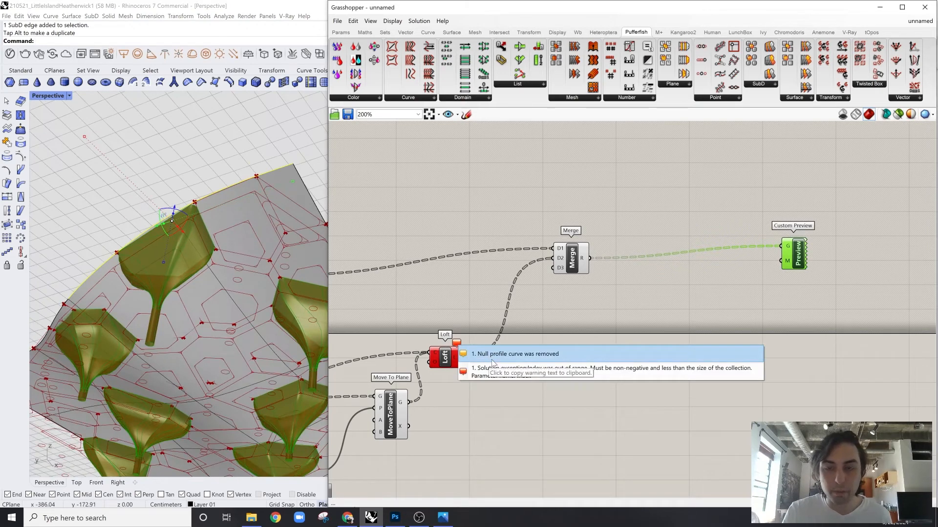
left_click(621, 398)
scroll(482, 383, "down", 3)
scroll(729, 342, "up", 3)
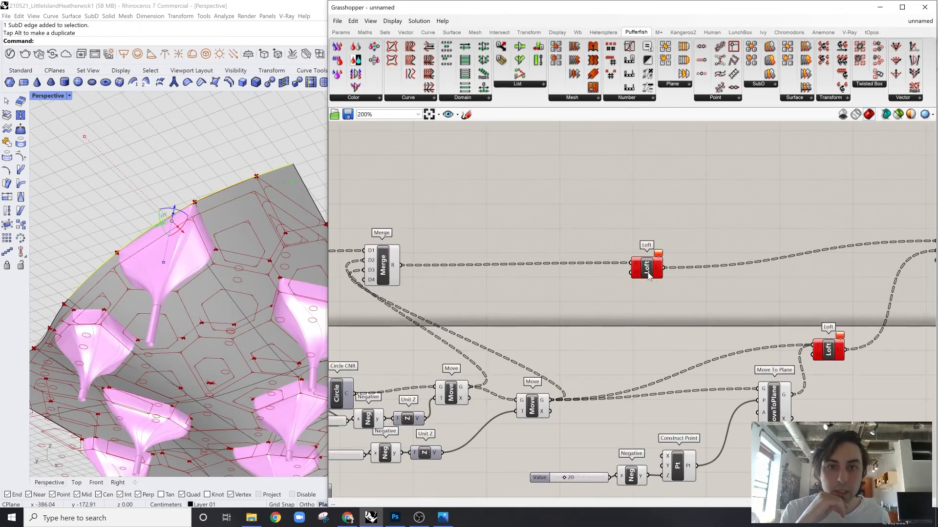
left_click_drag(649, 276, 646, 276)
left_click(391, 267)
mouse_move(396, 267)
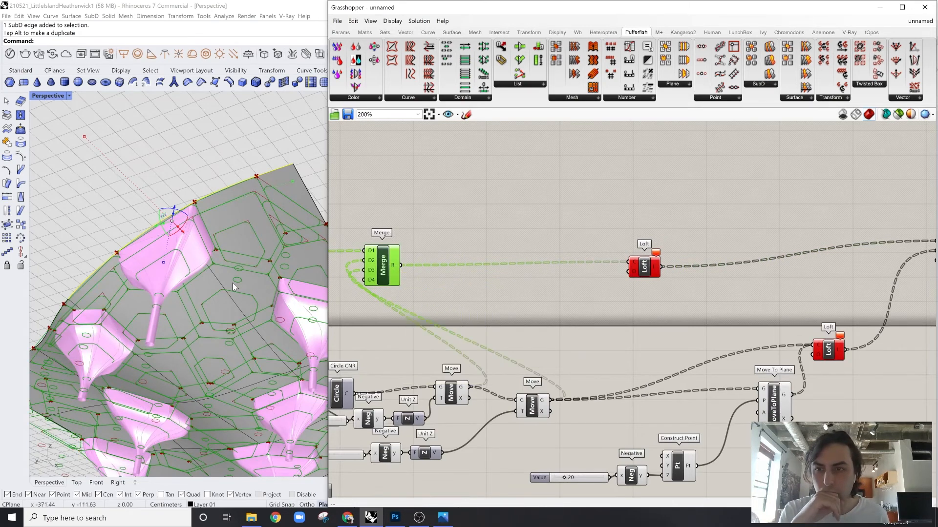
Undo the move of the SubD surface's border edges
right_click_drag(234, 288, 264, 399)
key("ctrl+z")
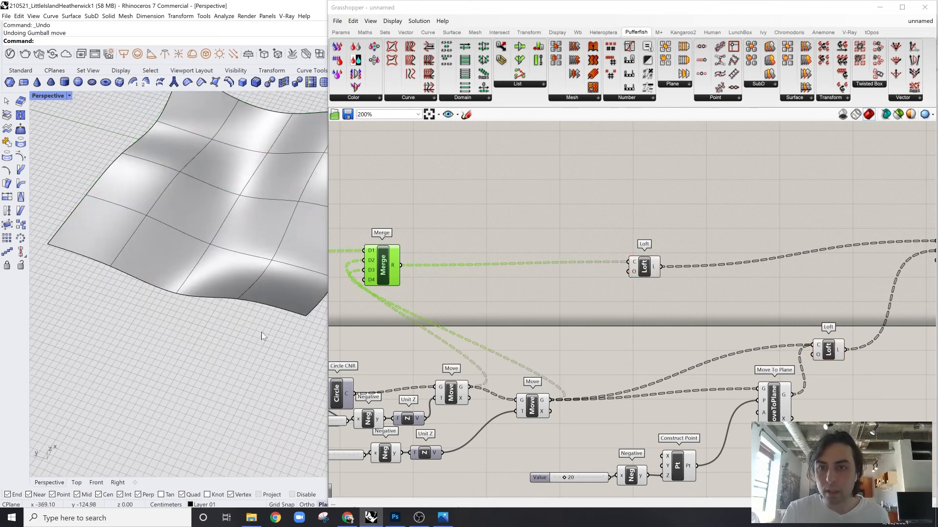
Select a single face near the SubD surface's border, raise it into a hill, and shift it horizontally
mouse_move(262, 336)
right_mouse_down()
mouse_move(253, 347)
mouse_move(250, 335)
mouse_move(271, 337)
mouse_move(274, 315)
mouse_move(291, 301)
mouse_move(156, 385)
mouse_move(245, 350)
mouse_move(254, 332)
right_mouse_up()
left_click(231, 332, "ctrl+shift")
left_click(255, 331, "ctrl+shift")
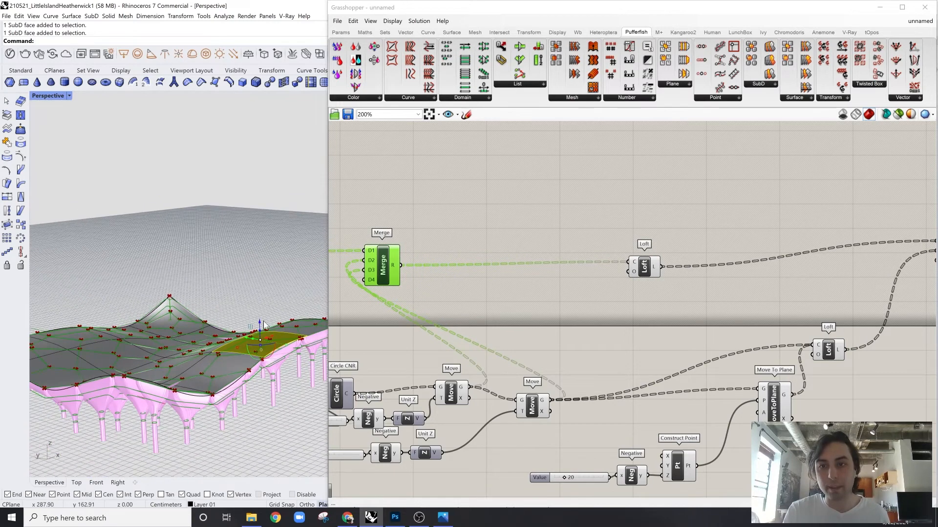
left_click_drag(260, 323, 258, 281)
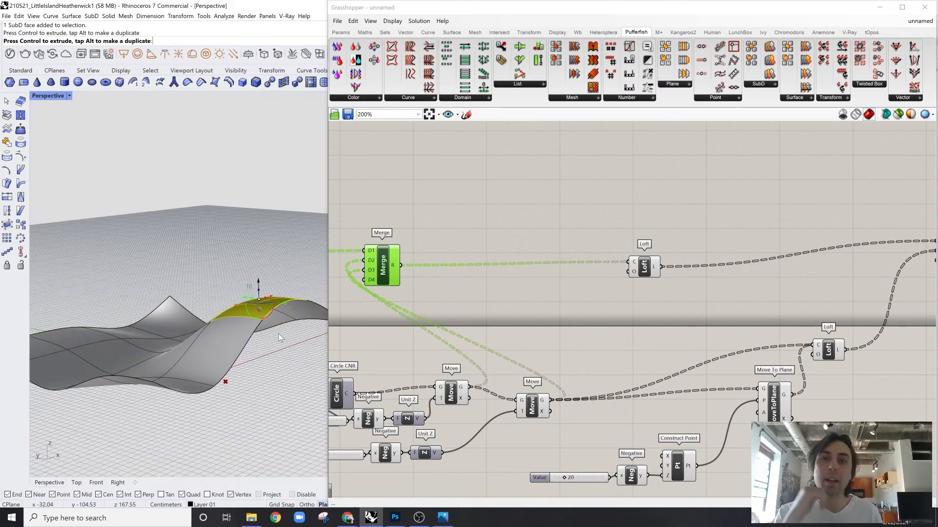
scroll(507, 336, "down", 2)
right_click_drag(221, 347, 277, 313)
left_click_drag(237, 278, 249, 280)
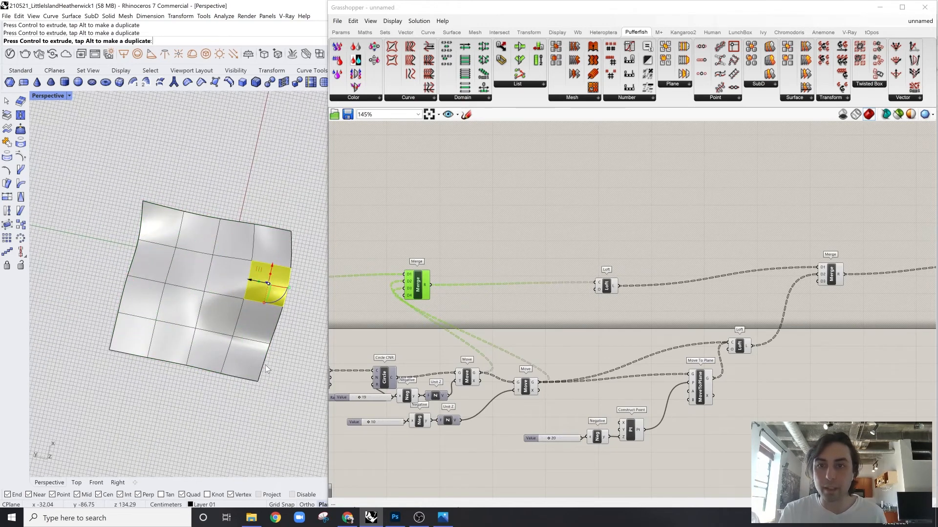
Select two adjacent edges along the far border of the SubD surface and pull them outward
right_click_drag(274, 313, 255, 351)
left_click(140, 293)
left_click(145, 331)
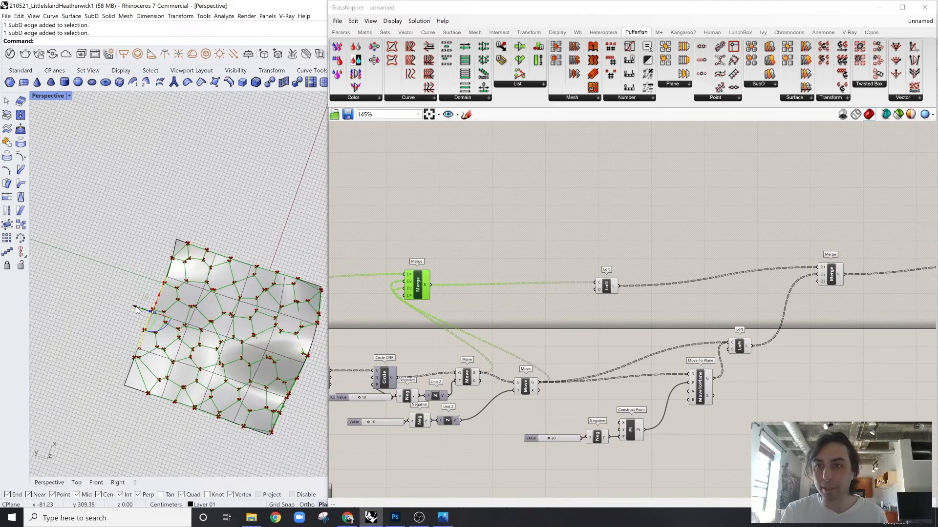
left_click_drag(137, 310, 266, 322)
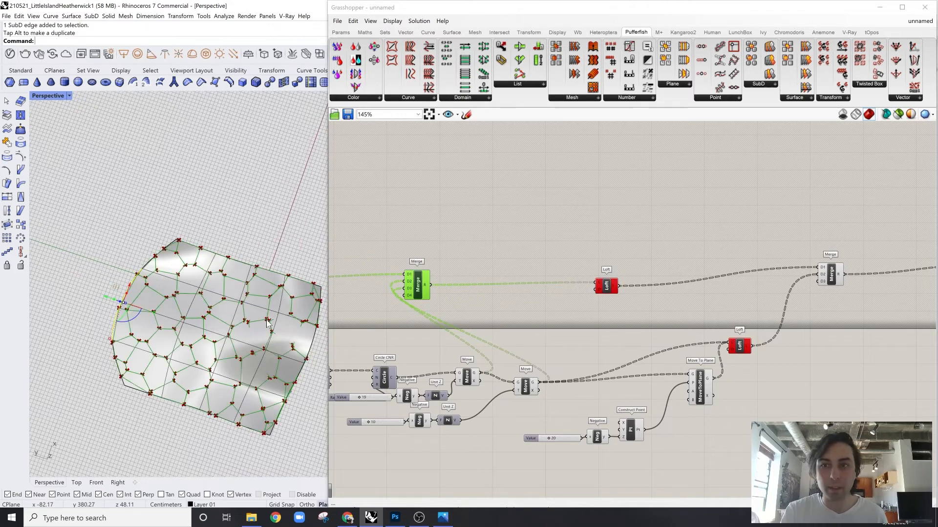
Bypass the Fillet by wiring the first Merge's result directly into the D1 input of the second Merge
scroll(130, 293, "up", 5)
mouse_move(127, 323)
right_mouse_down("shift")
mouse_move(184, 251)
mouse_move(197, 298)
mouse_move(222, 315)
mouse_move(182, 259)
right_mouse_up("shift")
right_click_drag(182, 259, 185, 296)
right_click_drag(584, 285, 752, 287)
right_click_drag(547, 286, 698, 287)
scroll(603, 272, "up", 2)
scroll(602, 272, "up", 1)
left_click(497, 267)
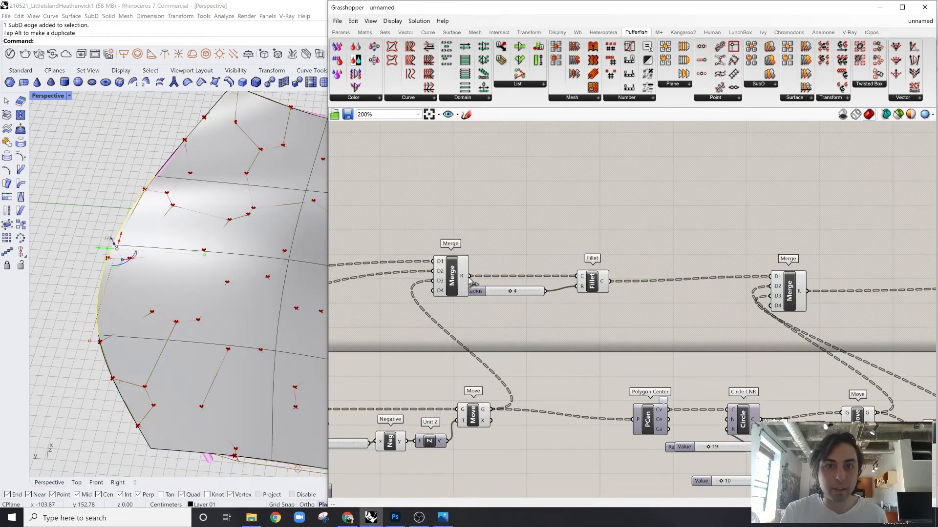
left_click_drag(749, 279, 771, 277)
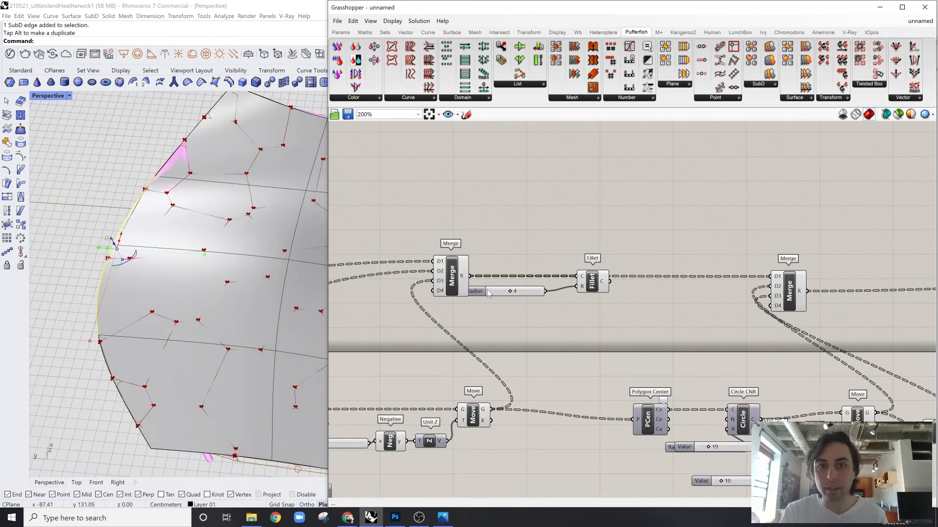
Reconnect the Fillet's curve output to the D1 input of the second Merge
scroll(691, 288, "down", 6)
scroll(857, 291, "up", 3)
scroll(461, 298, "up", 4)
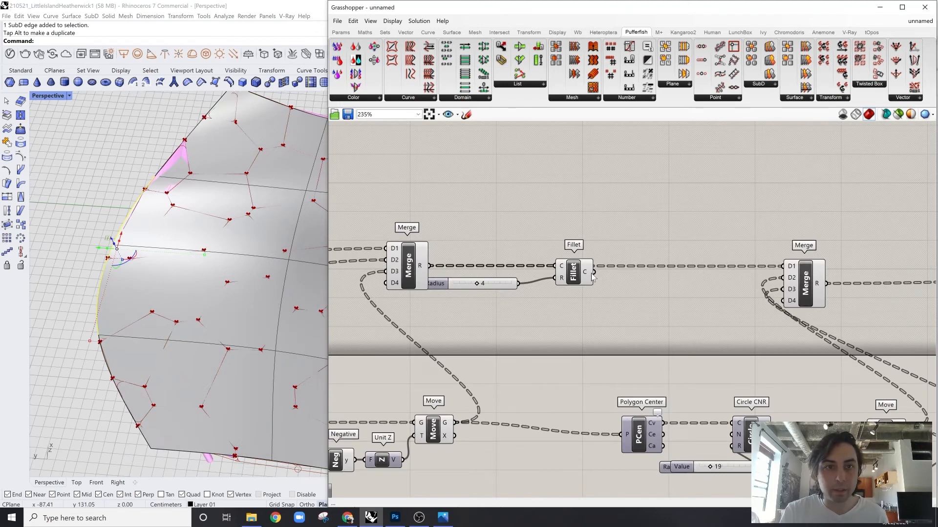
left_click_drag(749, 264, 784, 266)
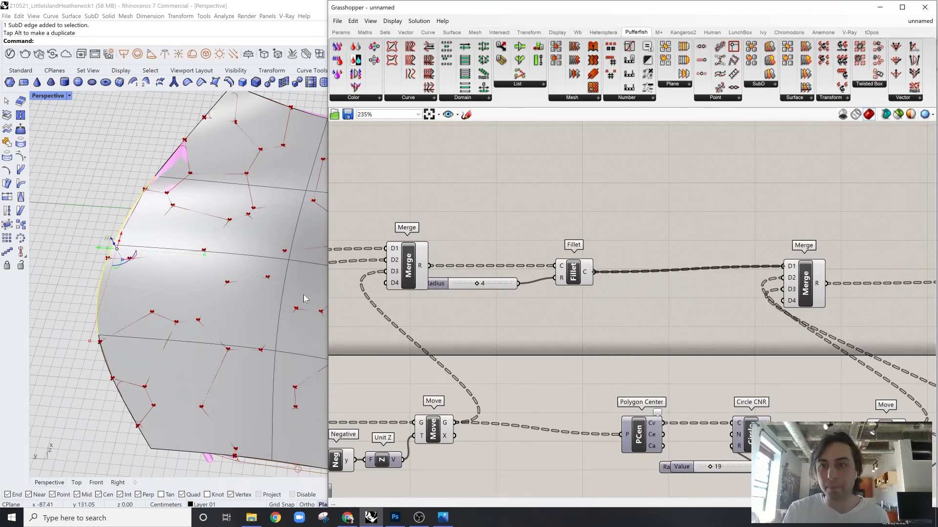
Examine the gaps between the columns from beneath the surface and the failed Loft components in the definition
right_click_drag(278, 275, 194, 186)
scroll(195, 186, "up", 8)
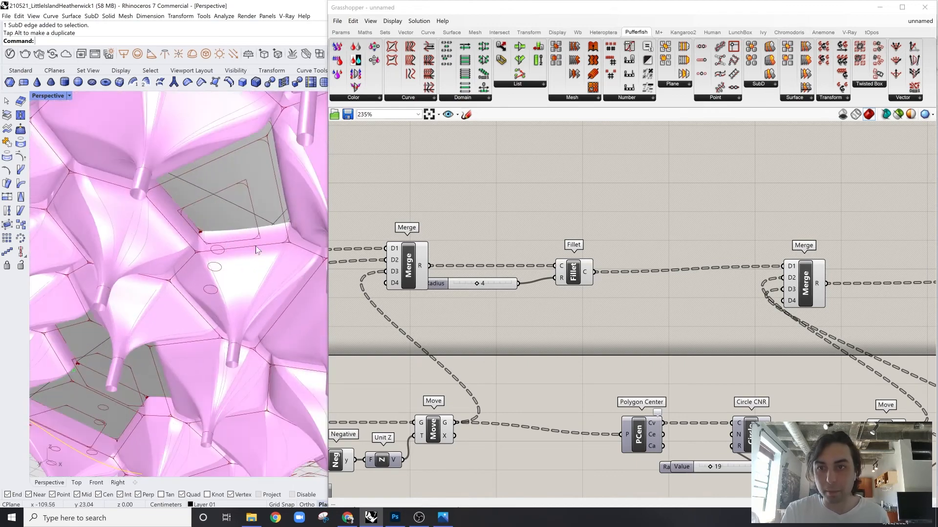
scroll(227, 254, "up", 2)
mouse_move(227, 254)
right_mouse_down()
mouse_move(232, 244)
mouse_move(221, 256)
right_mouse_up()
scroll(617, 256, "down", 6)
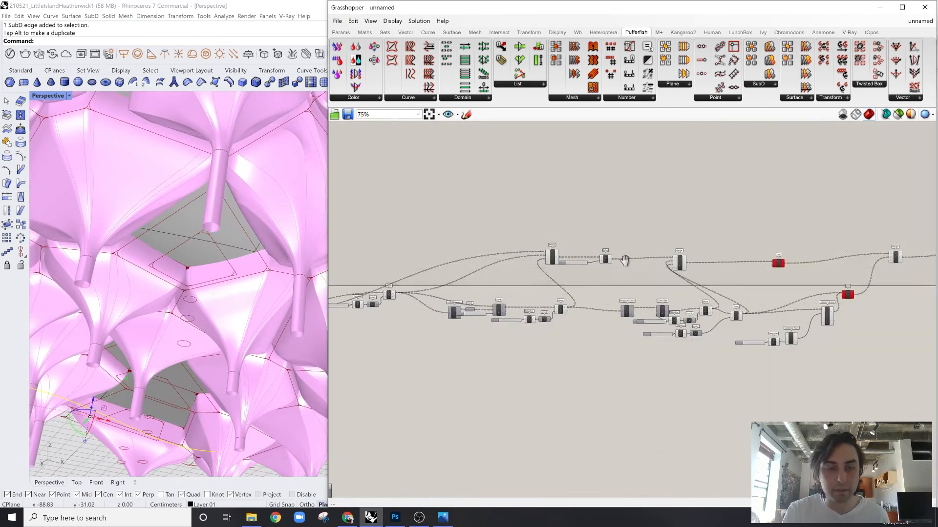
right_click_drag(623, 259, 651, 255)
scroll(654, 255, "down", 2)
scroll(793, 280, "up", 4)
scroll(200, 206, "down", 5)
Pull the two selected border edges of the SubD surface back inward
right_click_drag(201, 206, 200, 332)
scroll(201, 333, "down", 4)
right_click_drag(201, 293, 190, 342)
scroll(191, 342, "up", 5)
left_click_drag(155, 366, 231, 370)
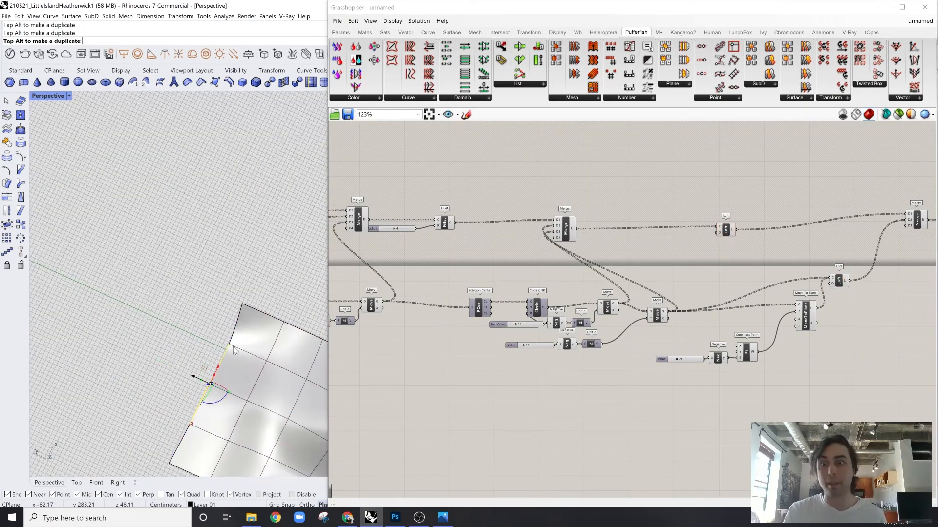
Examine the regenerated columns under the reshaped SubD surface from above, from the side and from beneath
scroll(214, 326, "down", 3)
right_click_drag(214, 326, 259, 332)
scroll(271, 325, "up", 3)
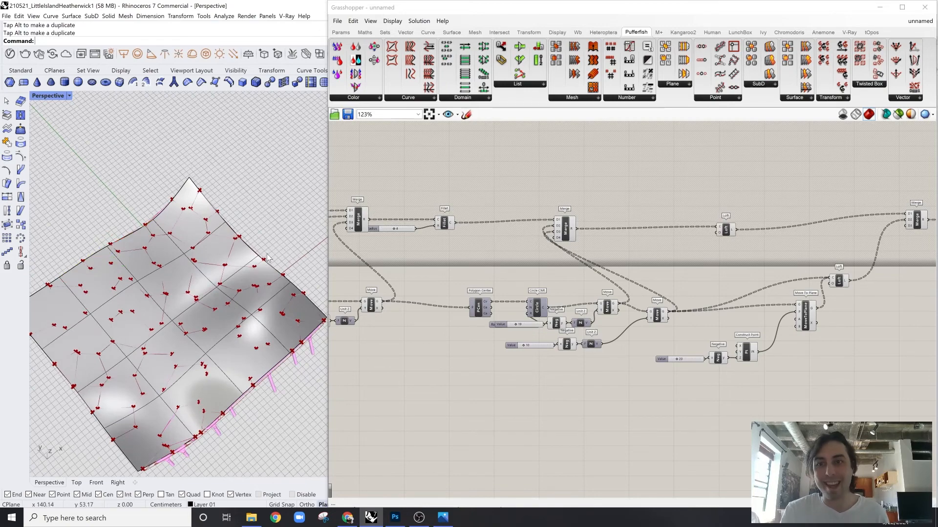
mouse_move(267, 257)
right_mouse_down()
mouse_move(243, 227)
mouse_move(267, 263)
right_mouse_up()
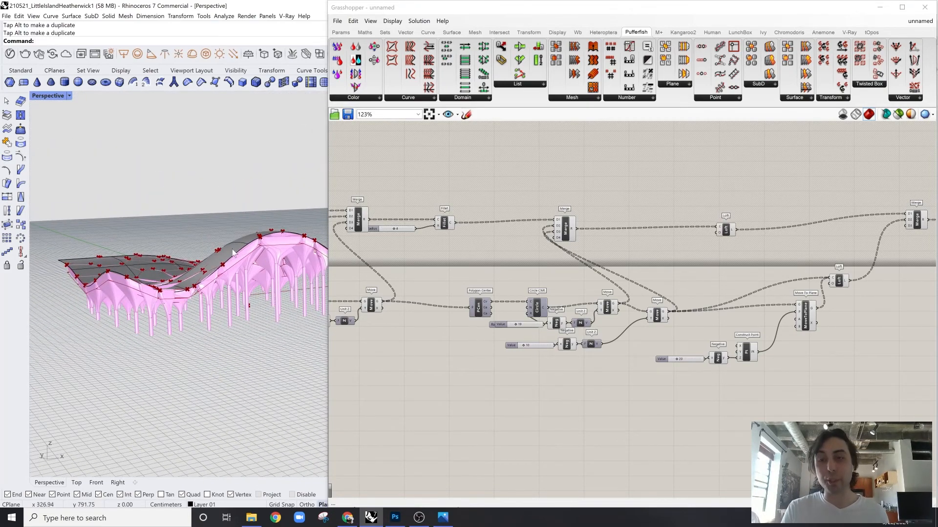
mouse_move(232, 249)
right_mouse_down()
mouse_move(222, 309)
mouse_move(221, 225)
mouse_move(218, 240)
right_mouse_up()
scroll(210, 278, "up", 5)
scroll(207, 293, "down", 4)
scroll(528, 296, "down", 3)
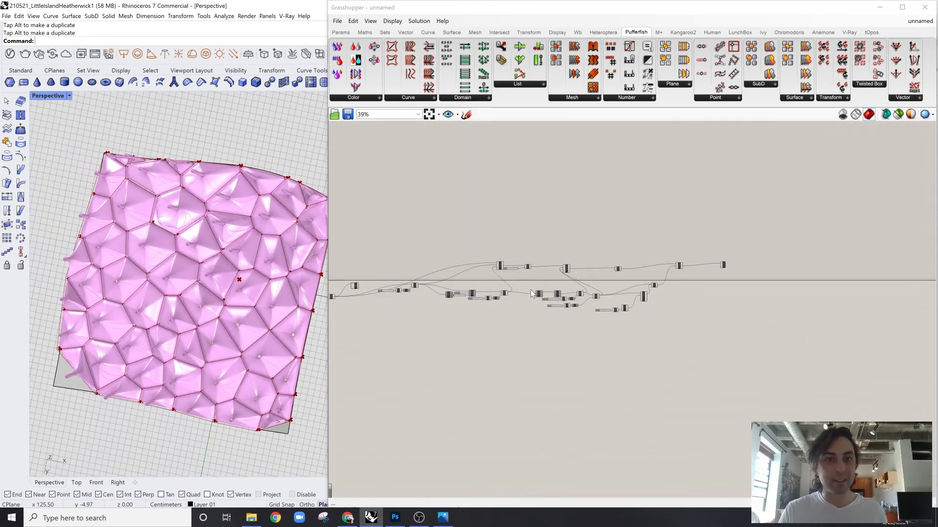
Set the Count slider feeding Populate 2D to 100
scroll(485, 292, "up", 7)
right_click_drag(418, 302, 476, 314)
scroll(463, 312, "up", 4)
double_click(477, 314)
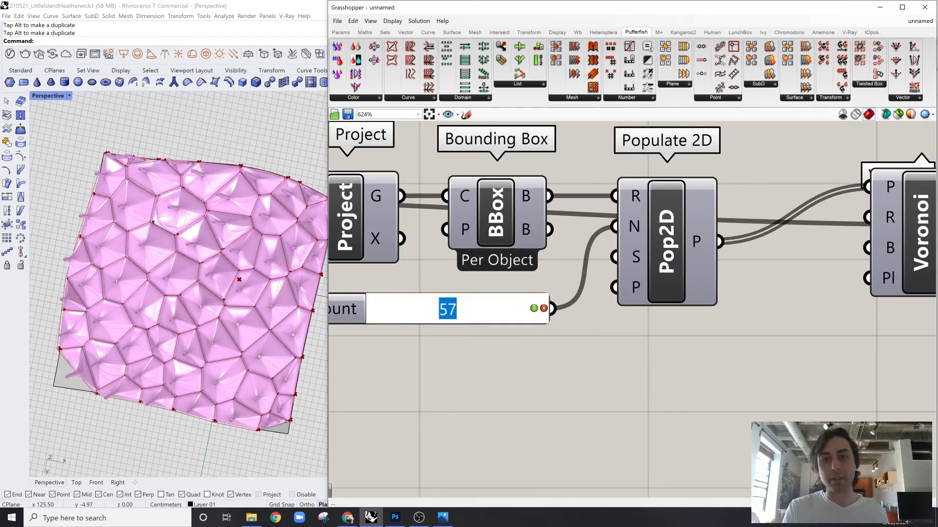
key("Return")
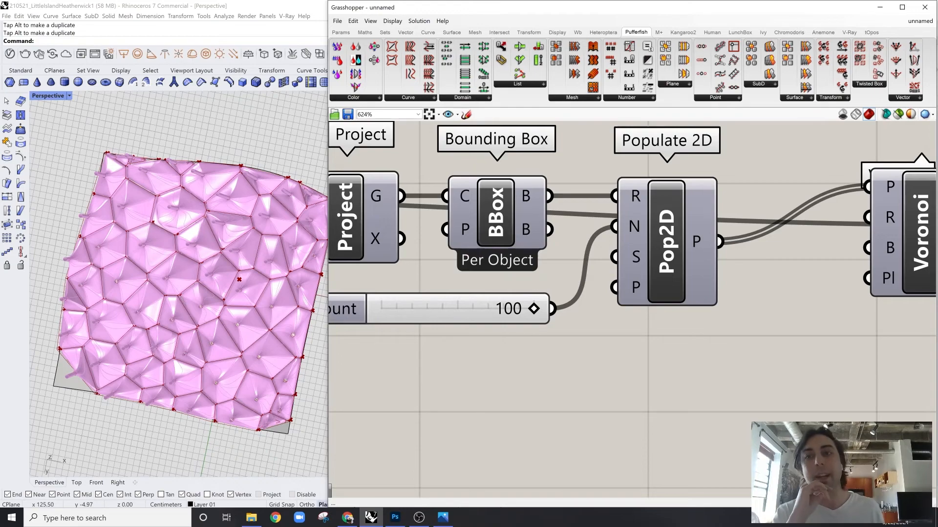
scroll(145, 302, "up", 3)
right_click_drag(145, 302, 257, 207)
right_click_drag(264, 196, 227, 328)
Bake the column geometry from the Custom Preview component with the default attributes, ungrouped
scroll(615, 293, "down", 7)
scroll(693, 279, "up", 1)
right_click_drag(693, 279, 633, 280)
scroll(633, 281, "down", 1)
right_click_drag(772, 253, 599, 240)
scroll(849, 207, "up", 1)
right_click_drag(849, 207, 500, 236)
scroll(500, 236, "down", 4)
right_click_drag(755, 218, 540, 232)
right_click_drag(852, 227, 625, 232)
scroll(696, 213, "up", 4)
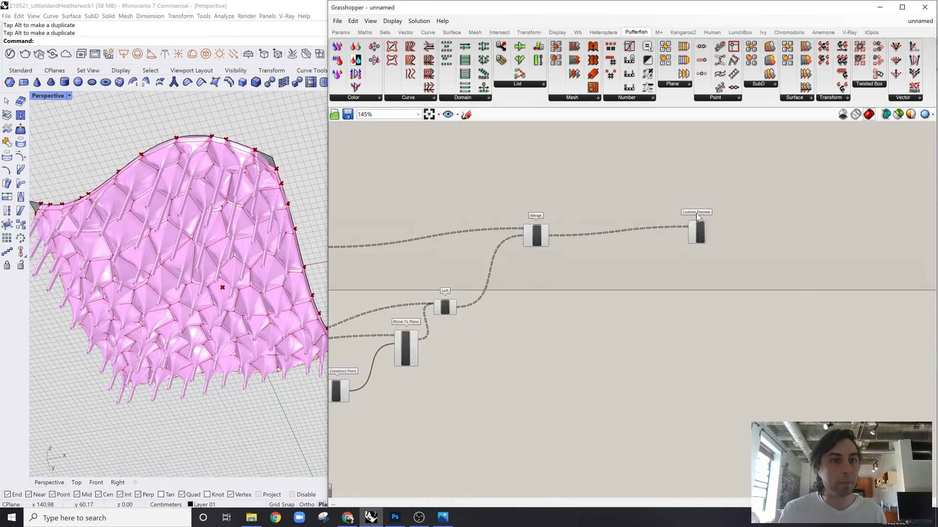
left_click(700, 231)
middle_click(700, 232)
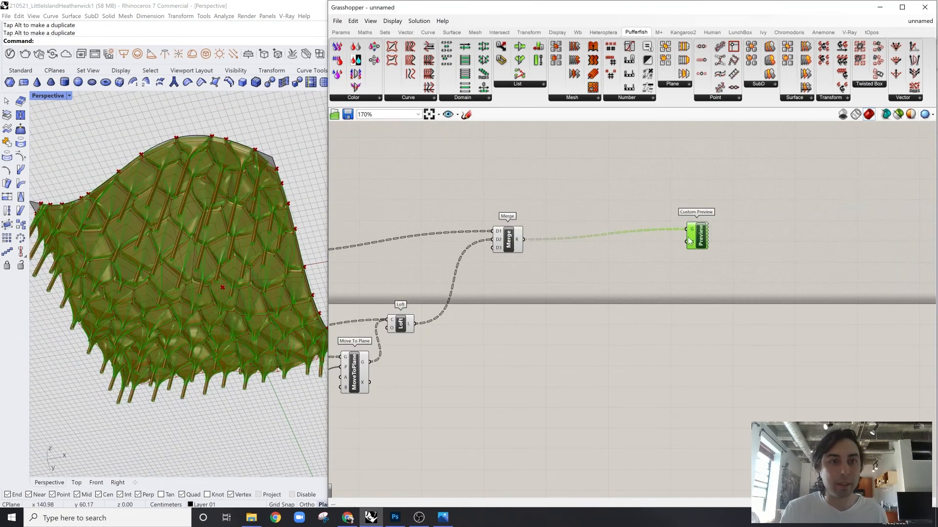
scroll(706, 232, "up", 2)
right_click(710, 232)
left_click(755, 283)
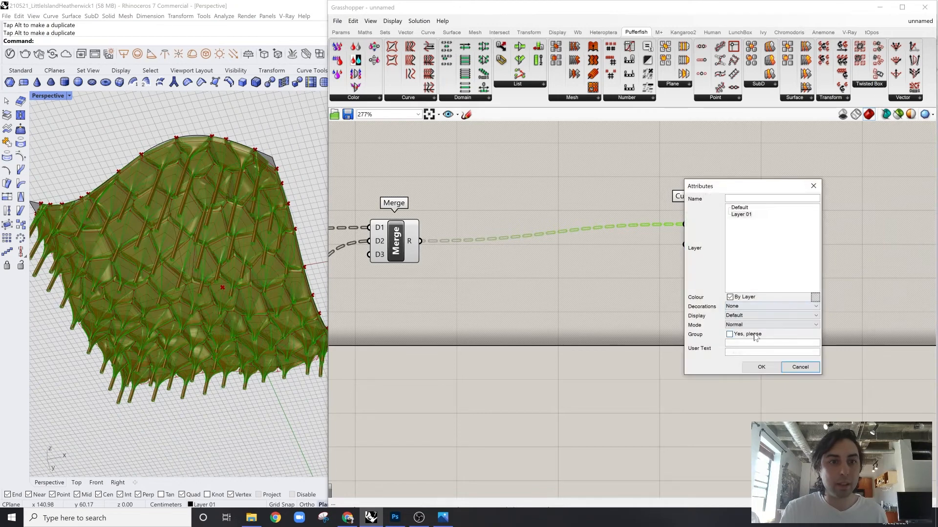
left_click(760, 366)
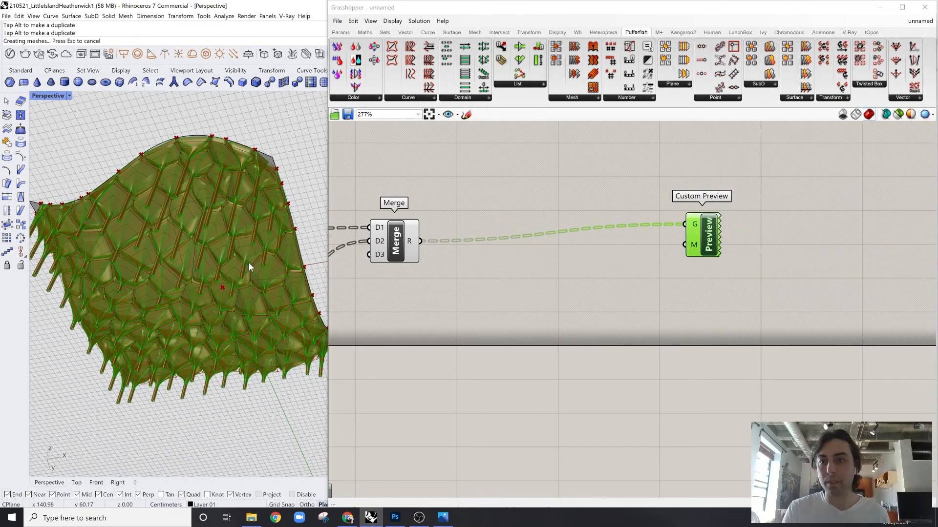
Select the baked columns and move them sideways, clear of the live Grasshopper model, and deselect them
key("ctrl+a")
scroll(229, 264, "down", 5)
scroll(250, 265, "down", 2)
right_click_drag(250, 264, 194, 286, "shift")
left_click_drag(183, 288, 300, 254)
right_click_drag(300, 254, 177, 266, "shift")
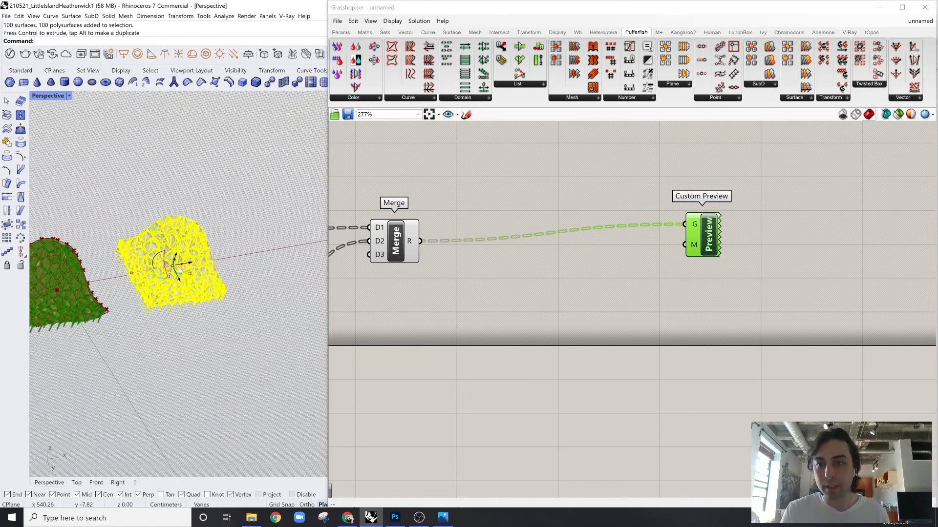
scroll(207, 264, "up", 8)
scroll(227, 240, "down", 3)
right_click_drag(235, 239, 269, 247, "shift")
left_click(272, 207)
right_click_drag(268, 211, 286, 209, "shift")
Set the Perspective viewport's display mode to Copy of Arctic
right_click(44, 97)
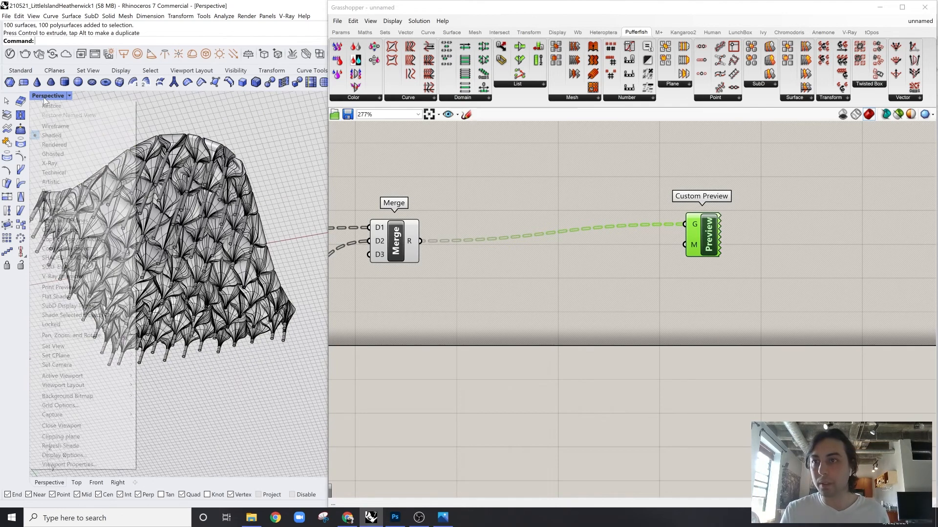
left_click(80, 230)
mouse_move(144, 229)
right_mouse_down()
mouse_move(186, 180)
mouse_move(239, 177)
mouse_move(226, 266)
mouse_move(235, 265)
mouse_move(213, 165)
mouse_move(218, 305)
mouse_move(240, 327)
mouse_move(229, 219)
mouse_move(216, 192)
right_mouse_up()
scroll(186, 181, "up", 5)
right_click_drag(217, 143, 177, 200)
right_click_drag(239, 218, 59, 257)
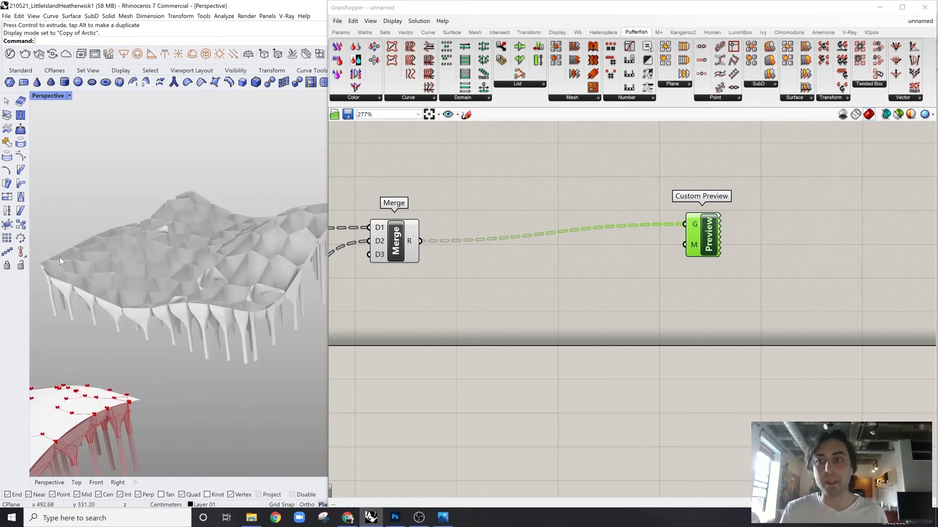
Copy the driving SubD surface across onto the baked columns and deselect it
right_click_drag(122, 251, 48, 325)
scroll(507, 185, "down", 6)
scroll(235, 215, "down", 4)
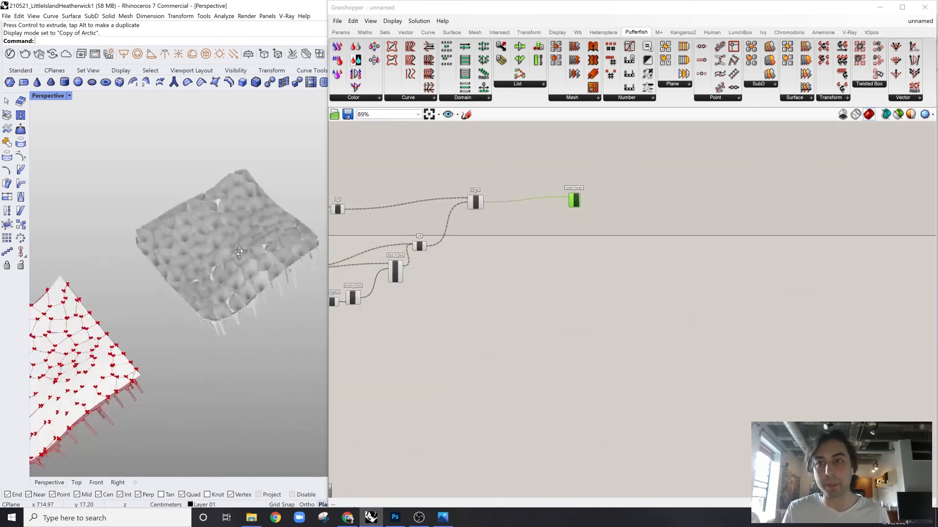
right_click_drag(142, 234, 203, 239)
left_click(202, 239)
right_click_drag(285, 202, 167, 278, "shift")
scroll(187, 259, "down", 2)
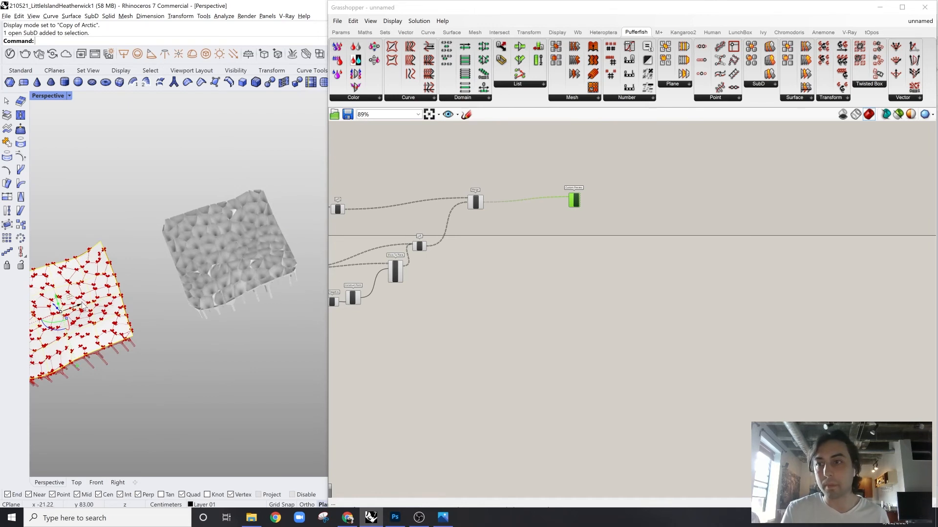
left_click_drag(83, 306, 252, 255)
left_click(319, 212)
Examine the baked columns and their covering surface from the side and beneath, and deselect the Custom Preview component
scroll(281, 210, "up", 5)
right_click_drag(280, 208, 253, 195)
scroll(291, 202, "up", 6)
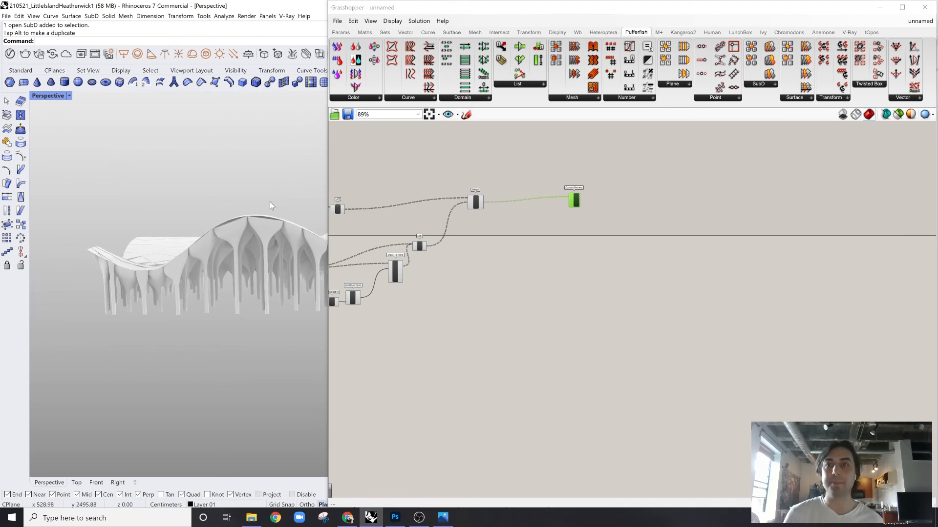
right_click_drag(254, 247, 241, 282)
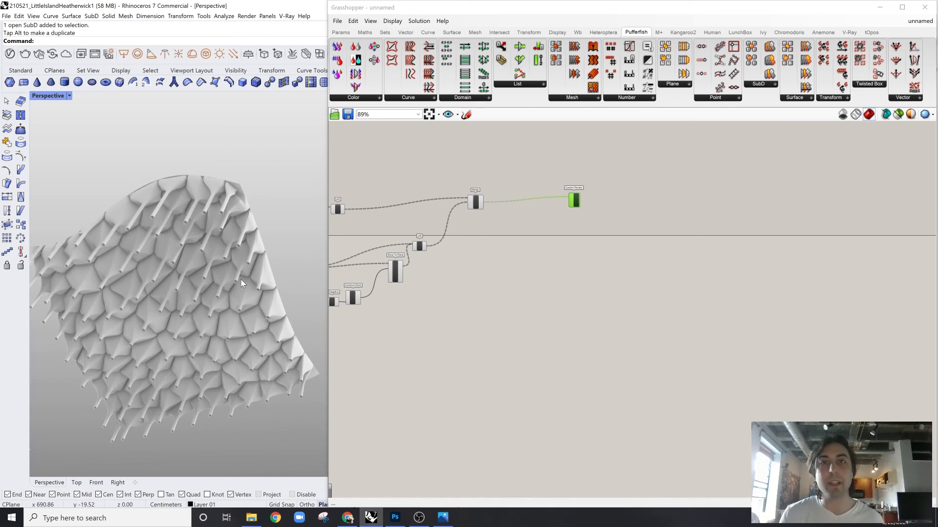
right_click_drag(424, 252, 609, 271)
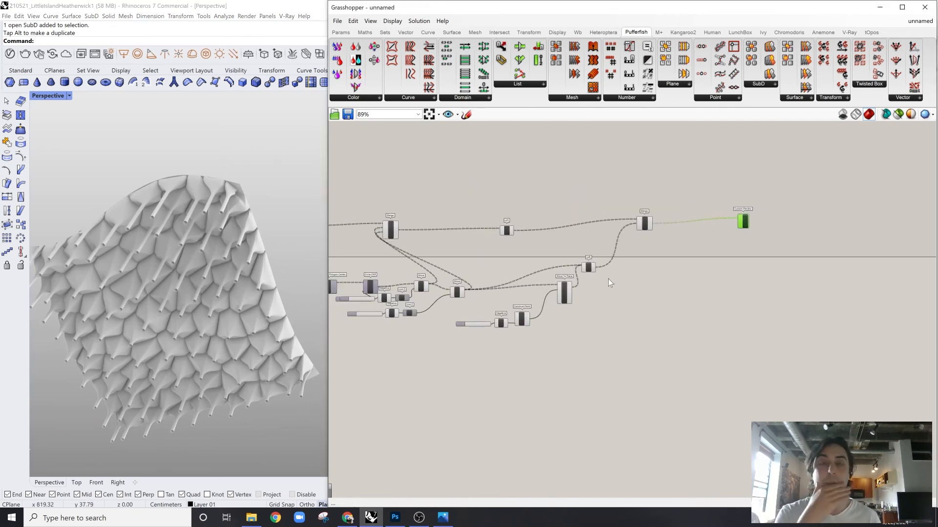
left_click(756, 189)
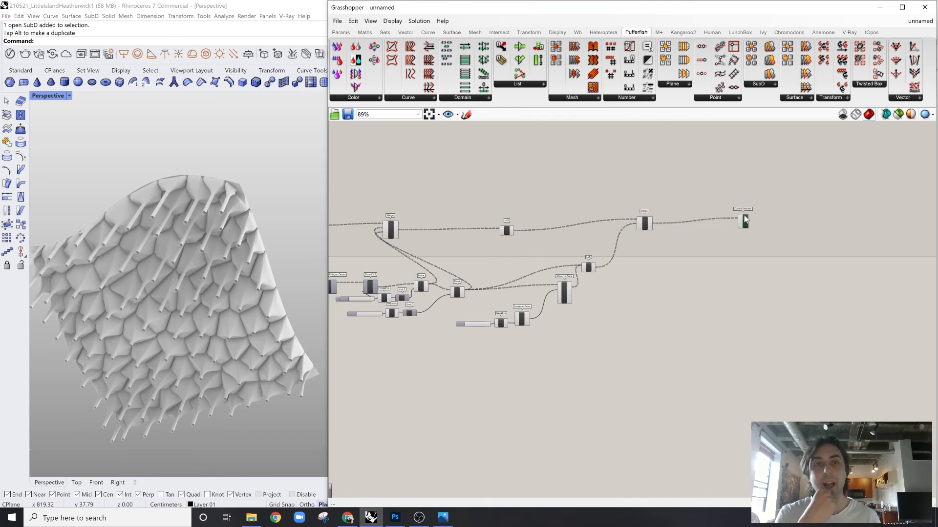